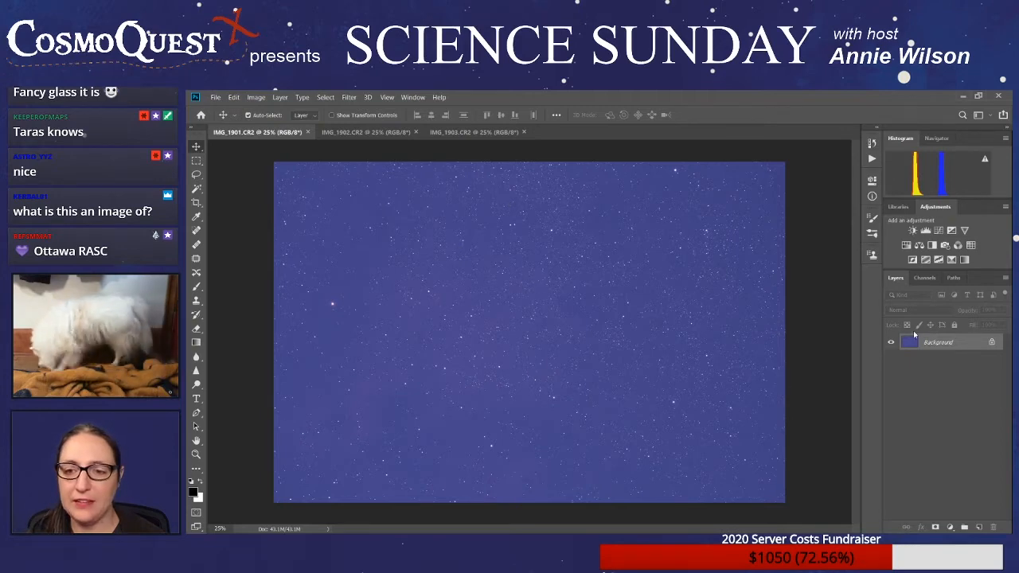
# - Unlock the Background of IMG_1901.CR2 so it becomes a regular editable layer
pyautogui.click(991, 342)
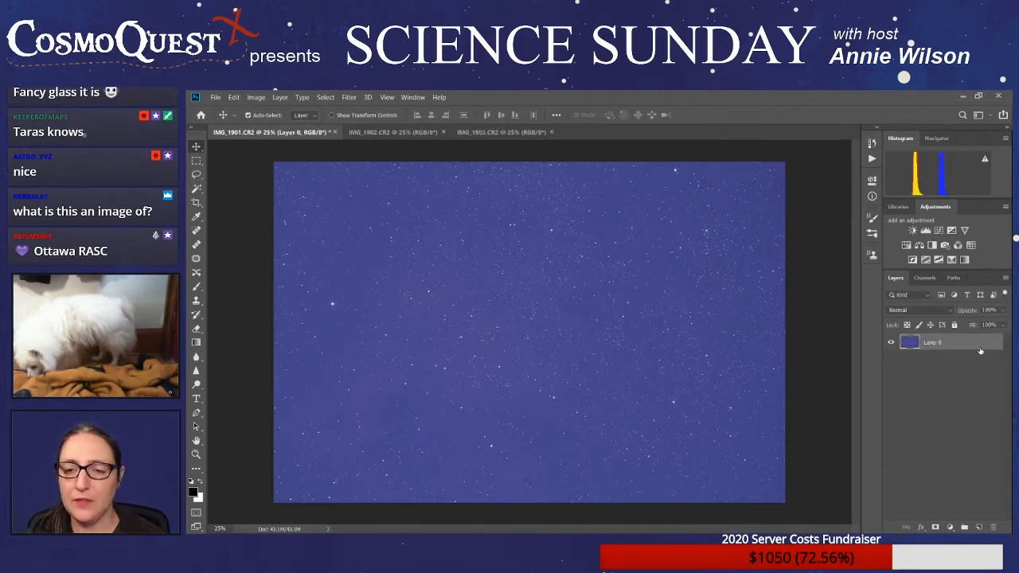
# - Compare the star positions across the IMG_1901, IMG_1902 and IMG_1903 frames, finishing on IMG_1901.CR2
pyautogui.click(392, 132)
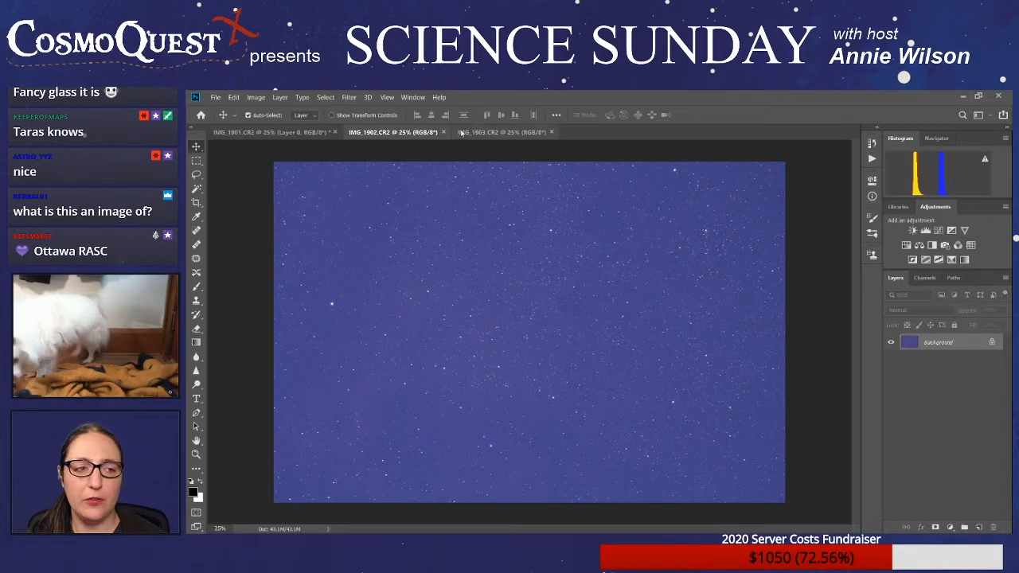
pyautogui.click(488, 134)
pyautogui.click(404, 134)
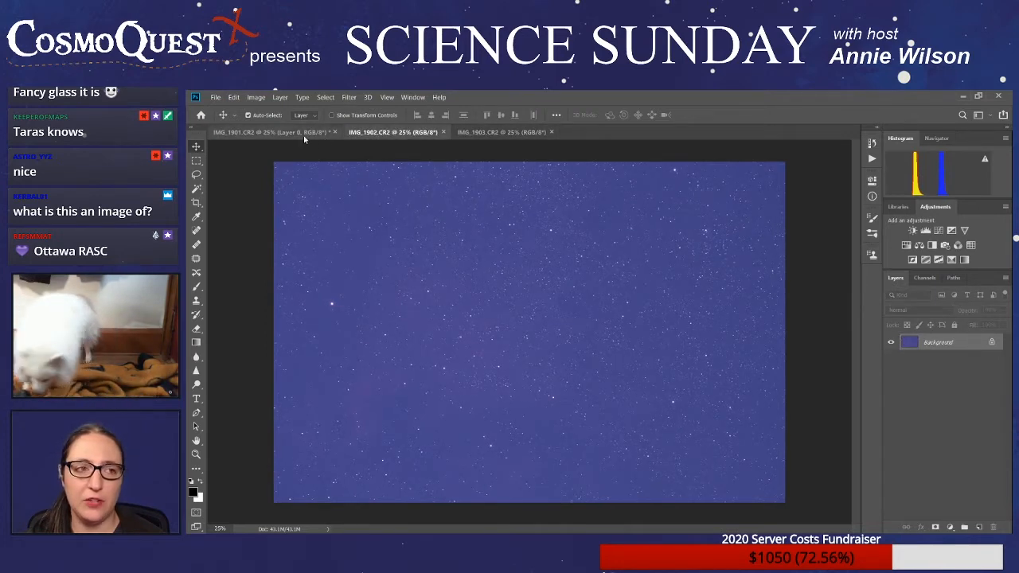
pyautogui.click(305, 134)
pyautogui.click(386, 134)
pyautogui.click(482, 134)
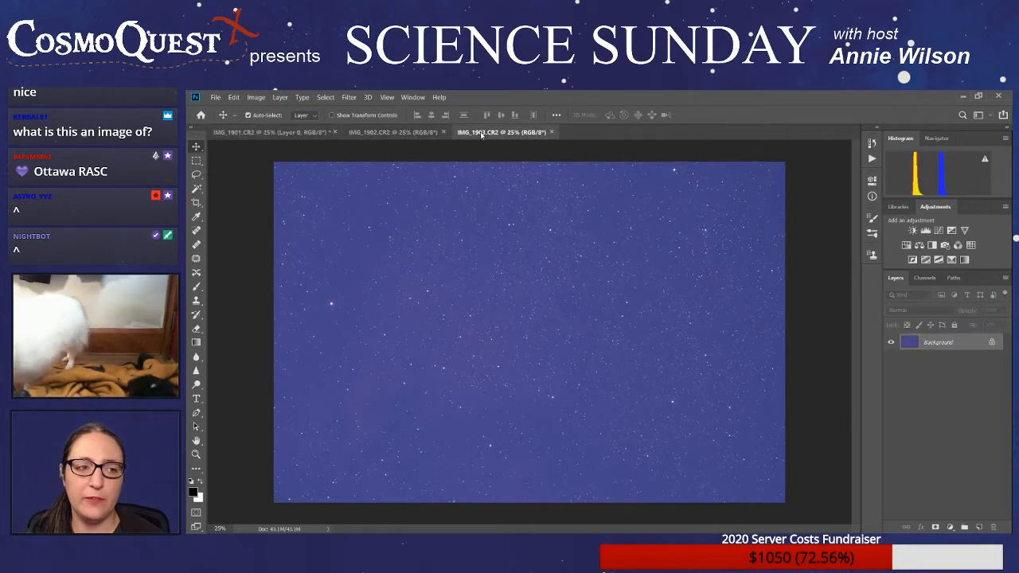
pyautogui.click(304, 135)
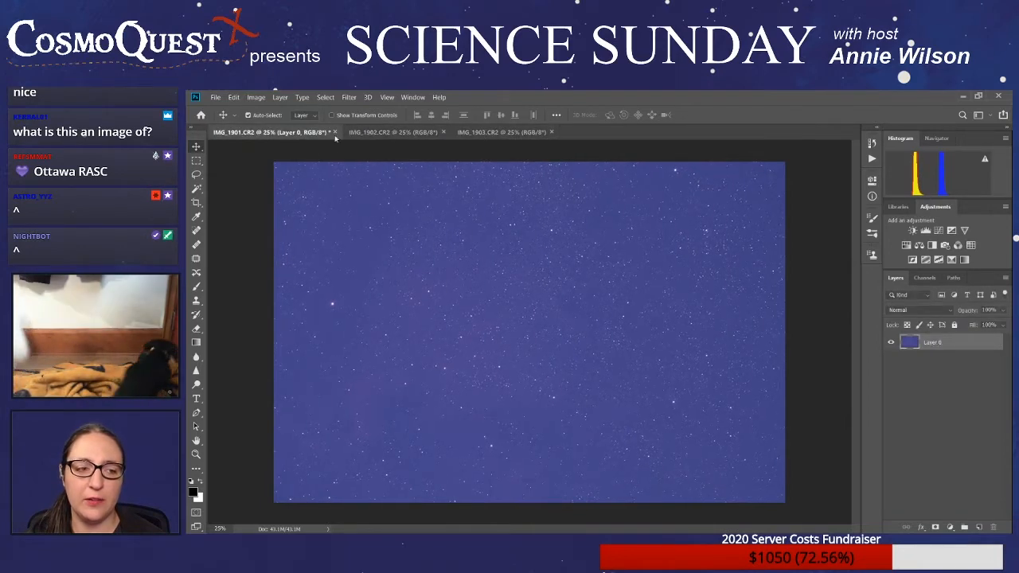
pyautogui.click(414, 134)
pyautogui.click(493, 134)
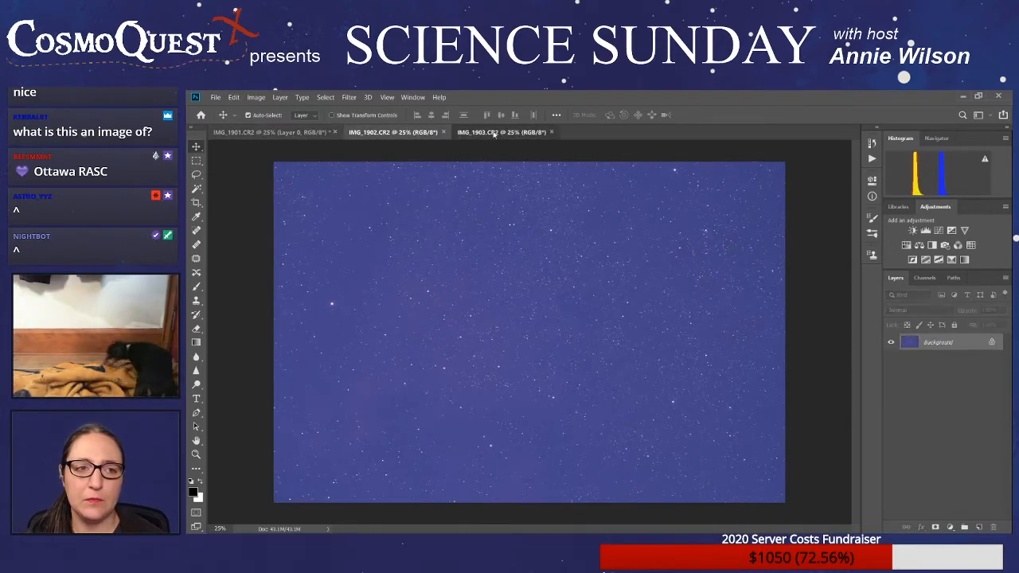
pyautogui.click(397, 135)
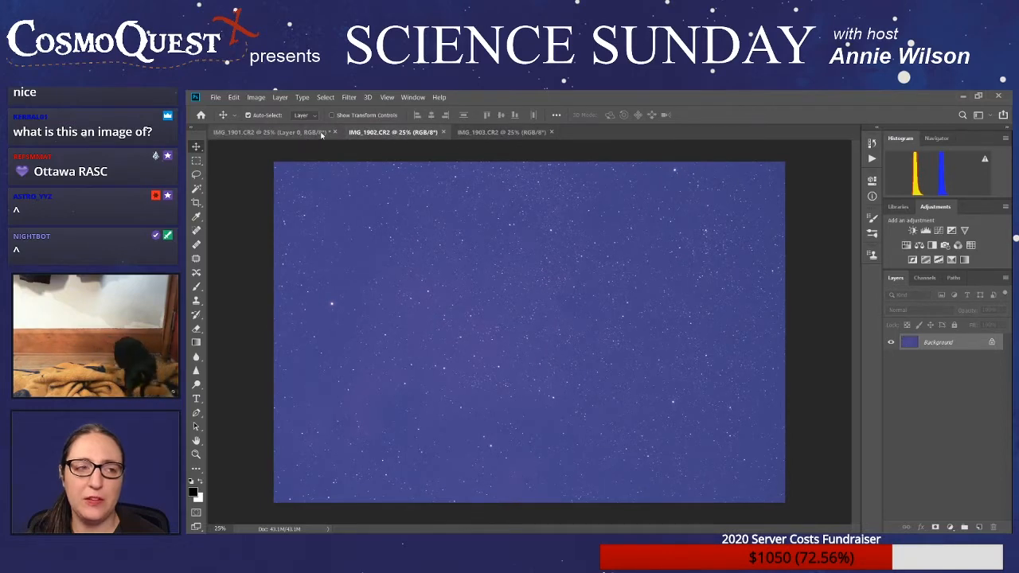
pyautogui.click(306, 134)
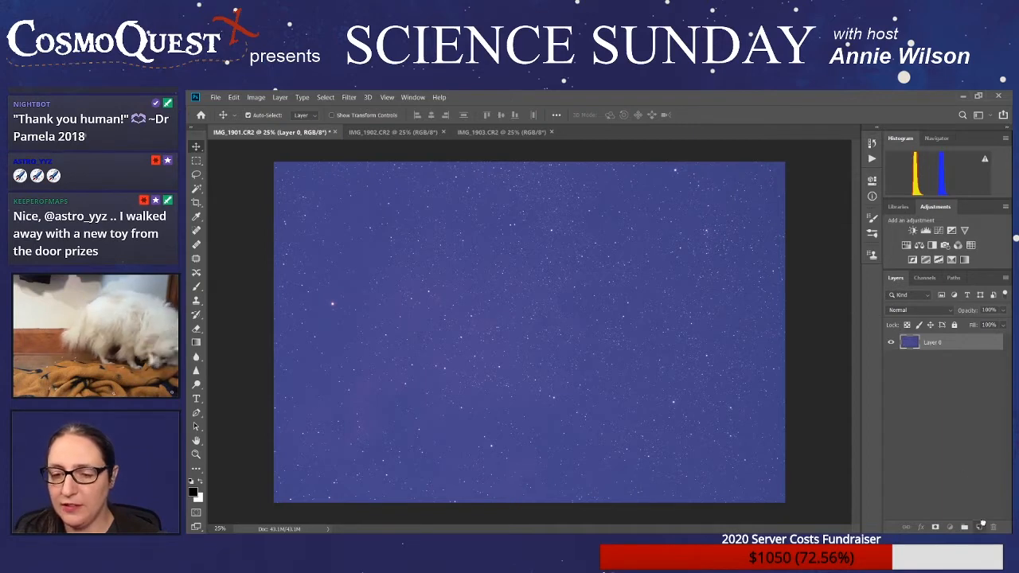
# - Duplicate Layer 0 twice to make two working copies of the star image
pyautogui.hotkey('ctrl', 'j')
pyautogui.moveTo(954, 343); pyautogui.dragTo(979, 527)
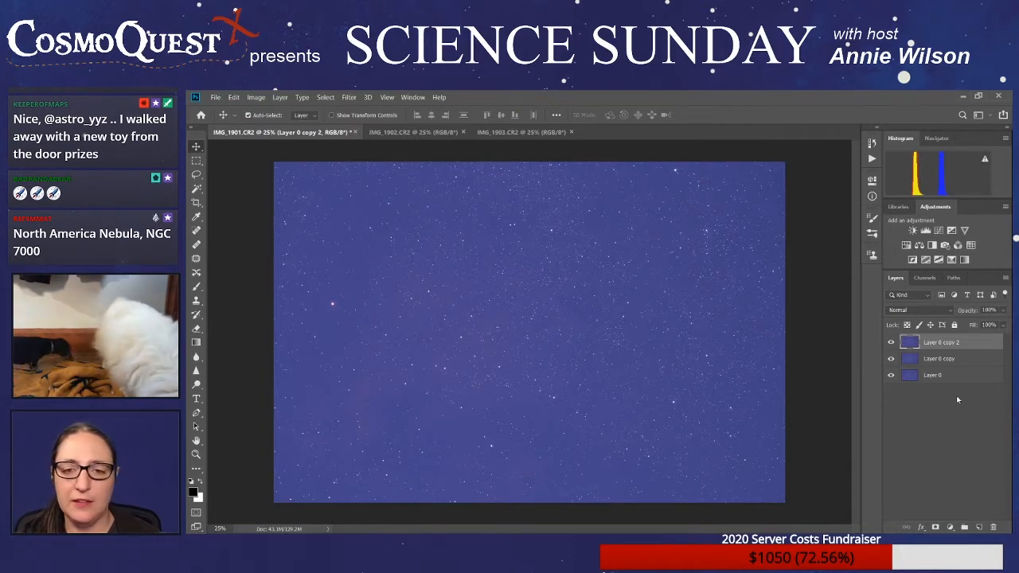
# - Leave only Layer 0 copy visible, hiding Layer 0 and Layer 0 copy 2, and make it the active layer
pyautogui.click(891, 343)
pyautogui.click(891, 358)
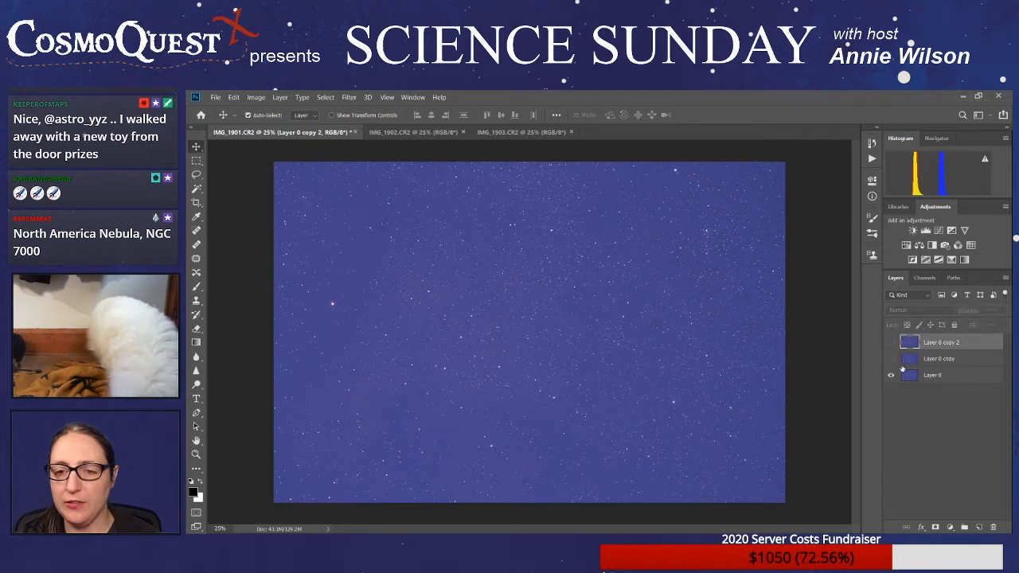
pyautogui.click(950, 375)
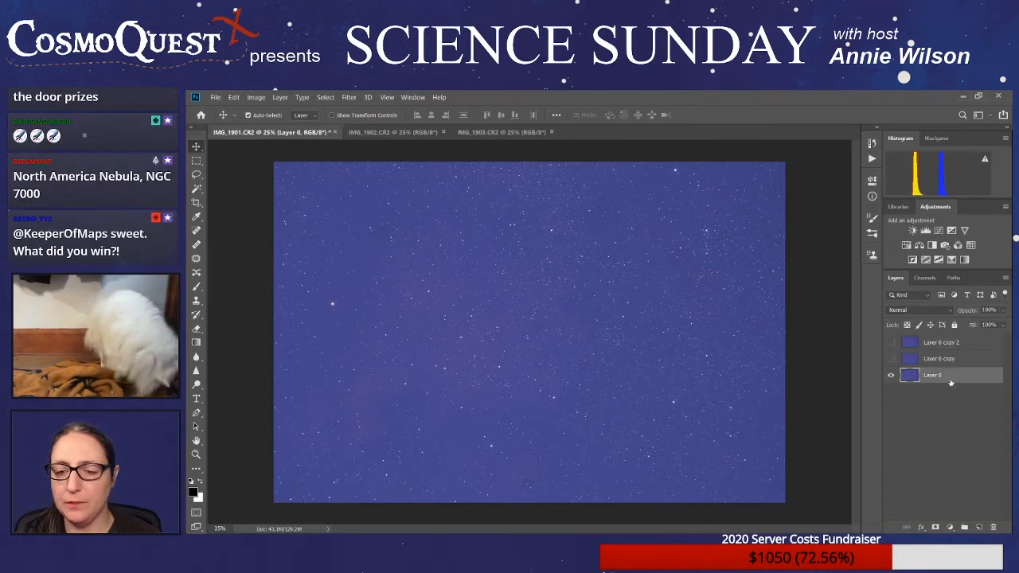
pyautogui.click(890, 376)
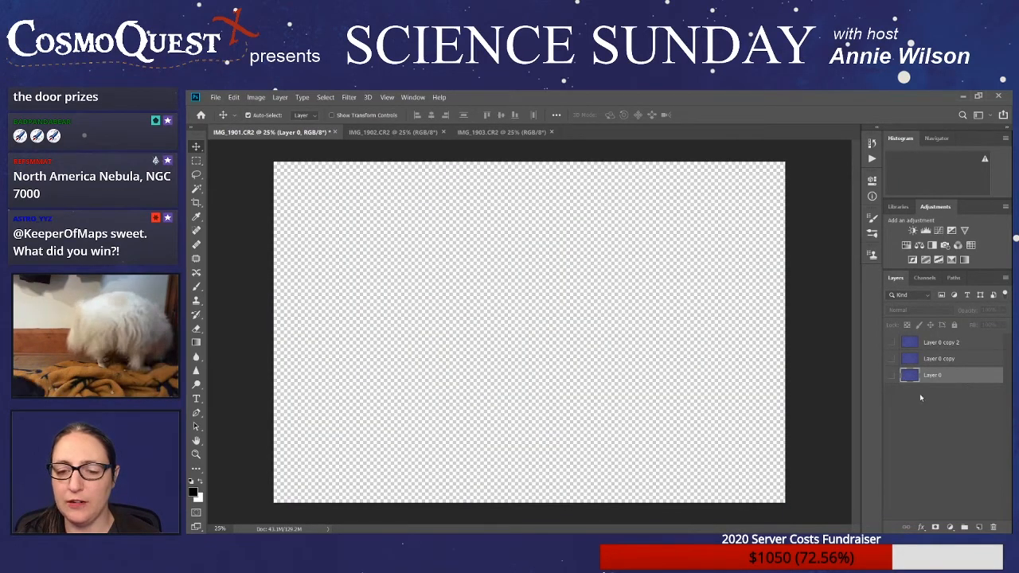
pyautogui.click(892, 360)
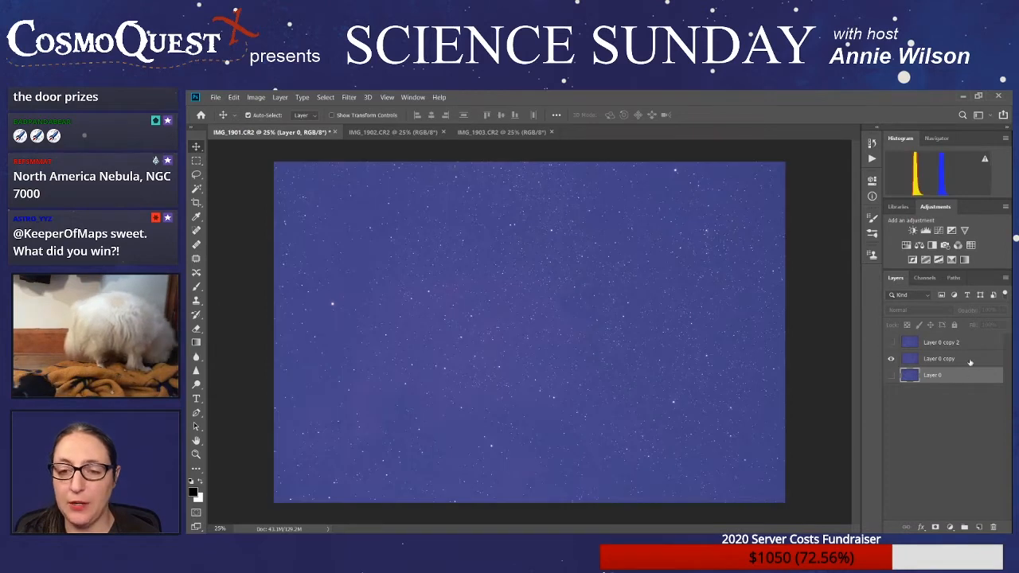
pyautogui.click(970, 359)
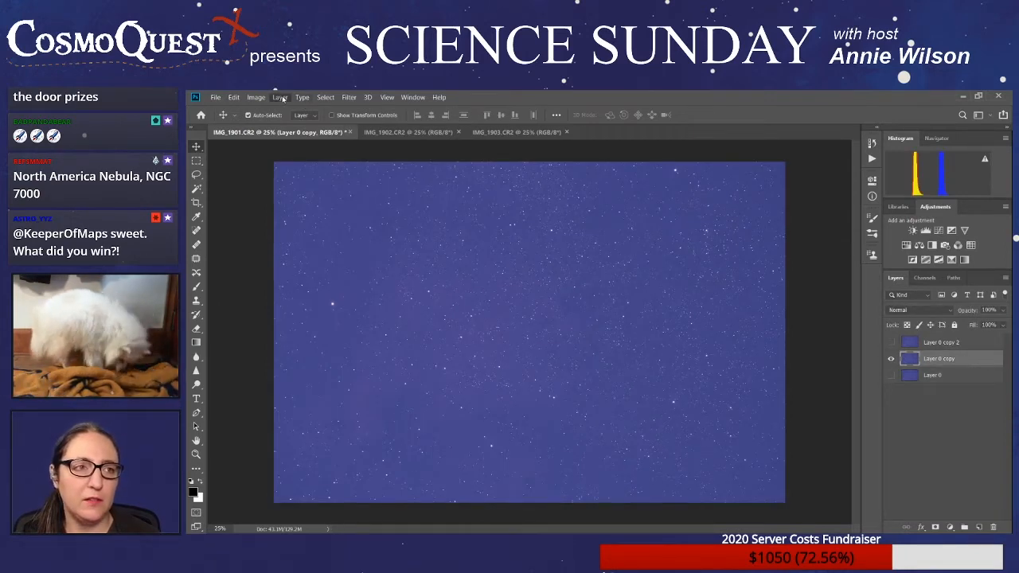
# - Add an Exposure adjustment layer clipped to Layer 0 copy and darken the sky to near black by sampling the background
pyautogui.click(432, 260)
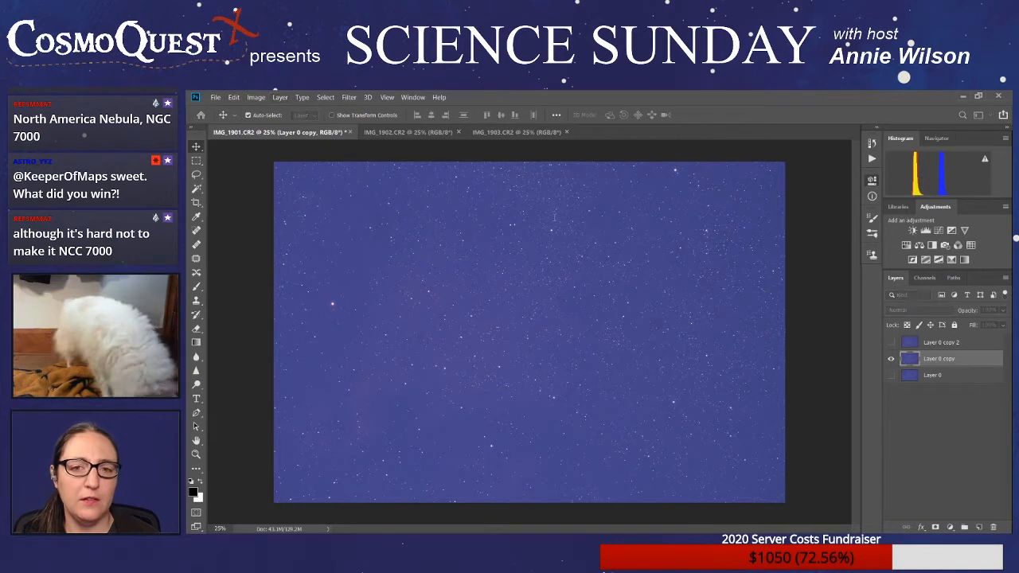
pyautogui.click(712, 222)
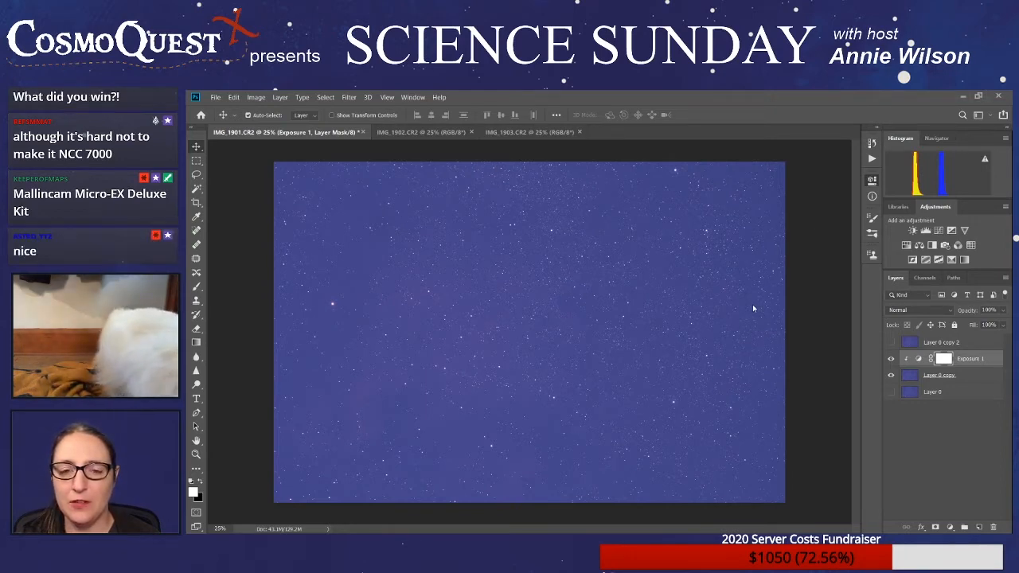
pyautogui.press('i')
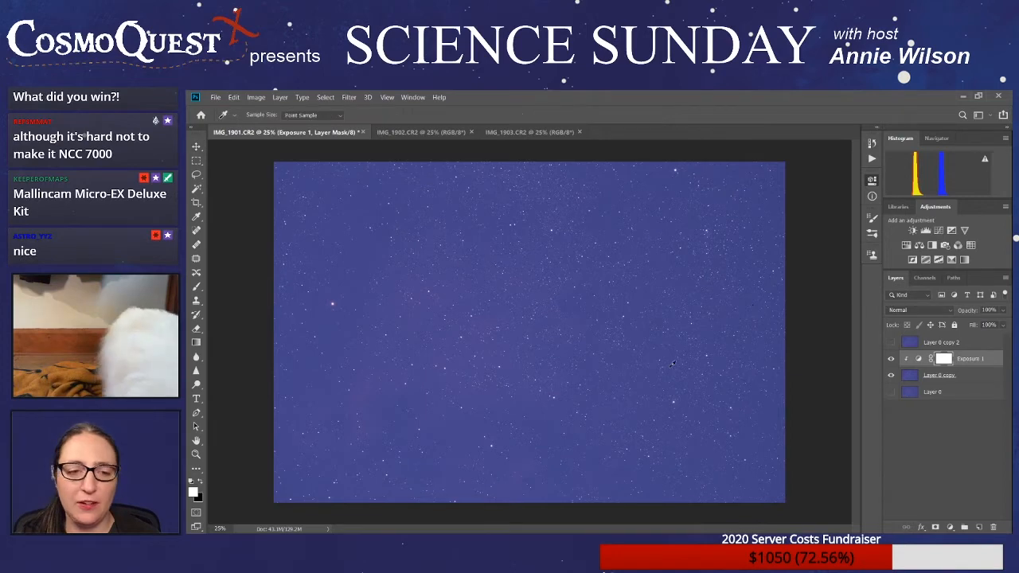
pyautogui.click(551, 491)
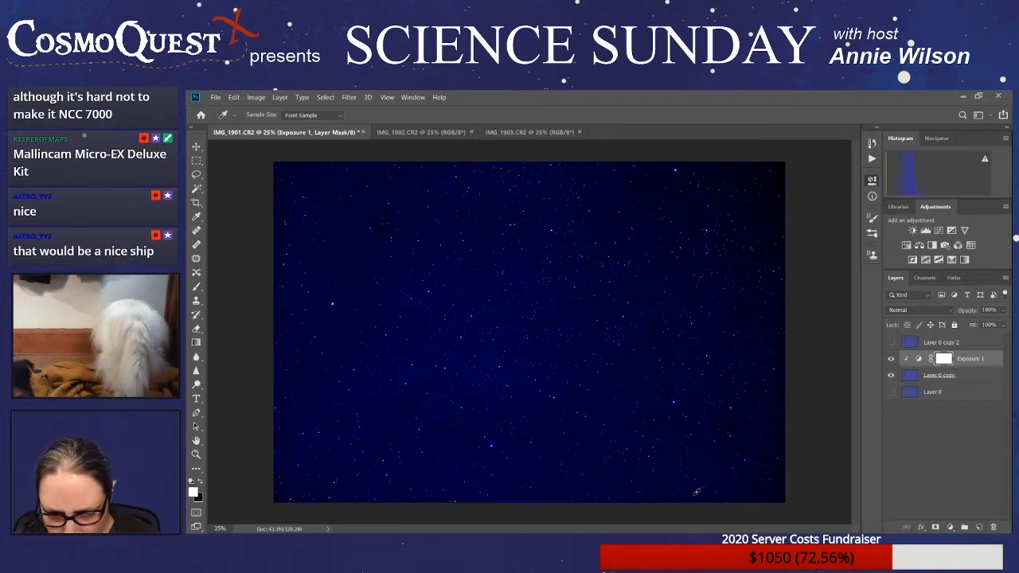
pyautogui.click(695, 493)
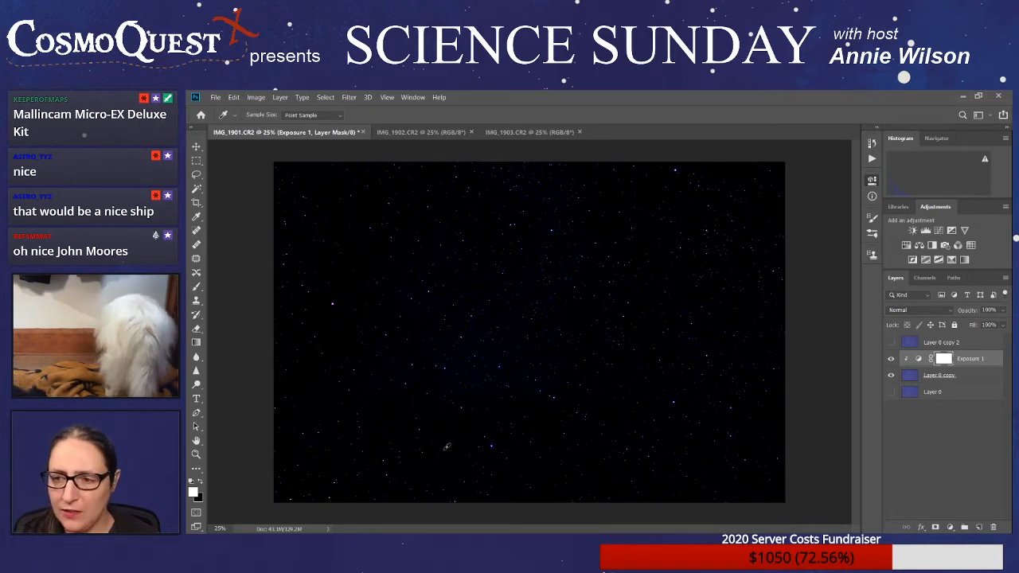
# - Inspect the darkened star field up close, hide the Exposure 1 adjustment and reselect Layer 0 copy
pyautogui.scroll(5, 365, 408)
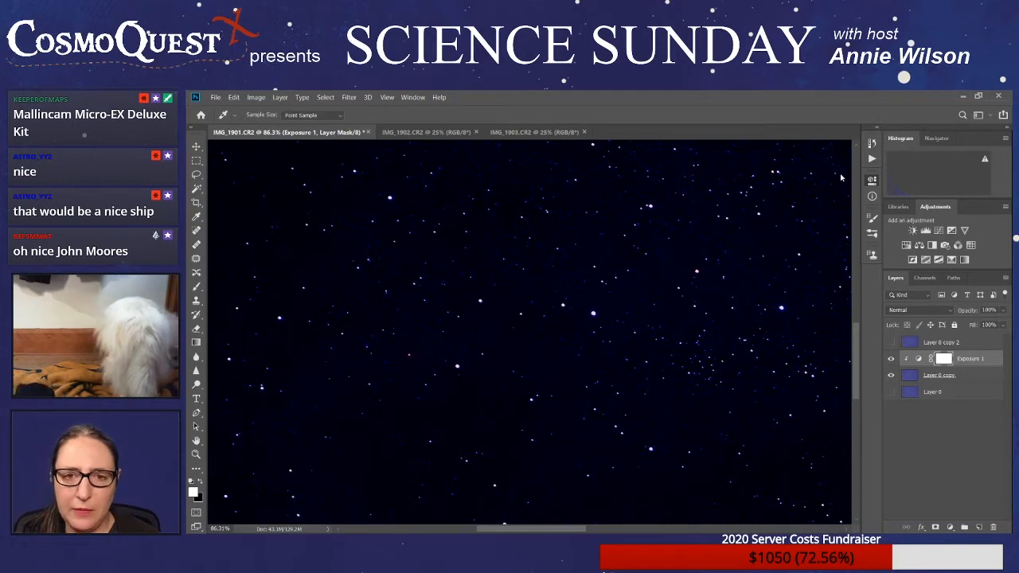
pyautogui.scroll(-5, 461, 376)
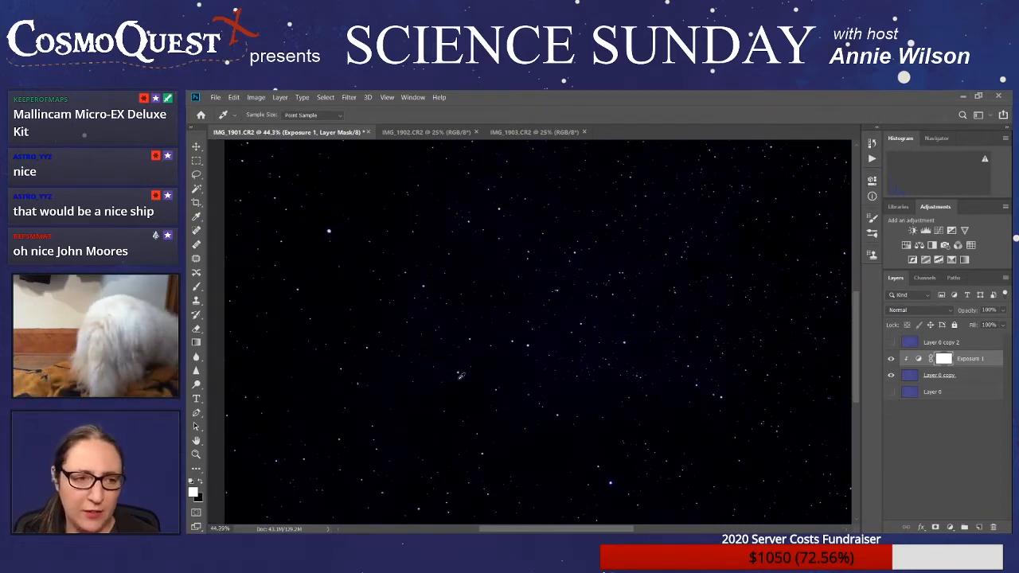
pyautogui.scroll(1, 461, 376)
pyautogui.scroll(-1, 461, 376)
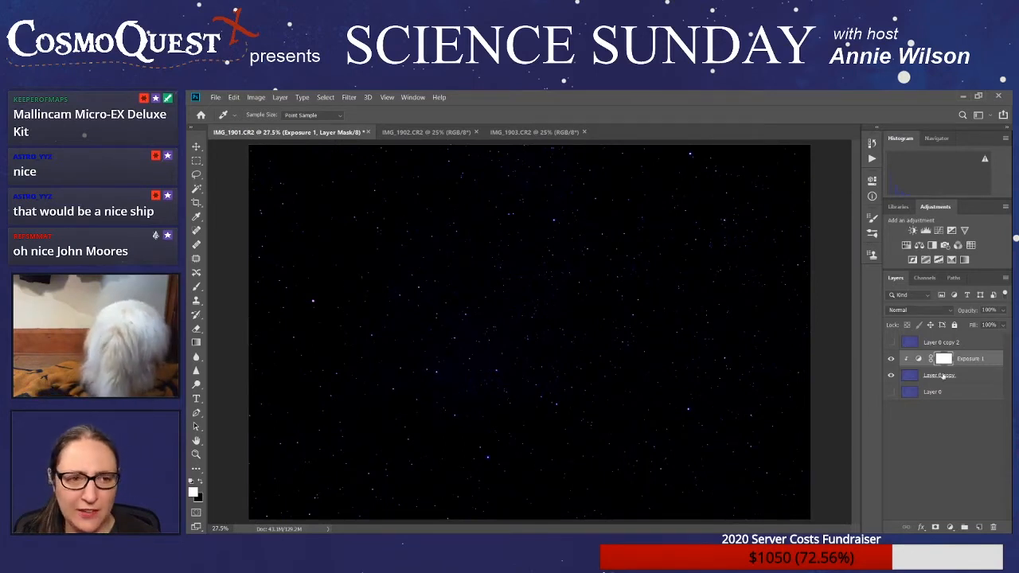
pyautogui.click(890, 359)
pyautogui.click(971, 375)
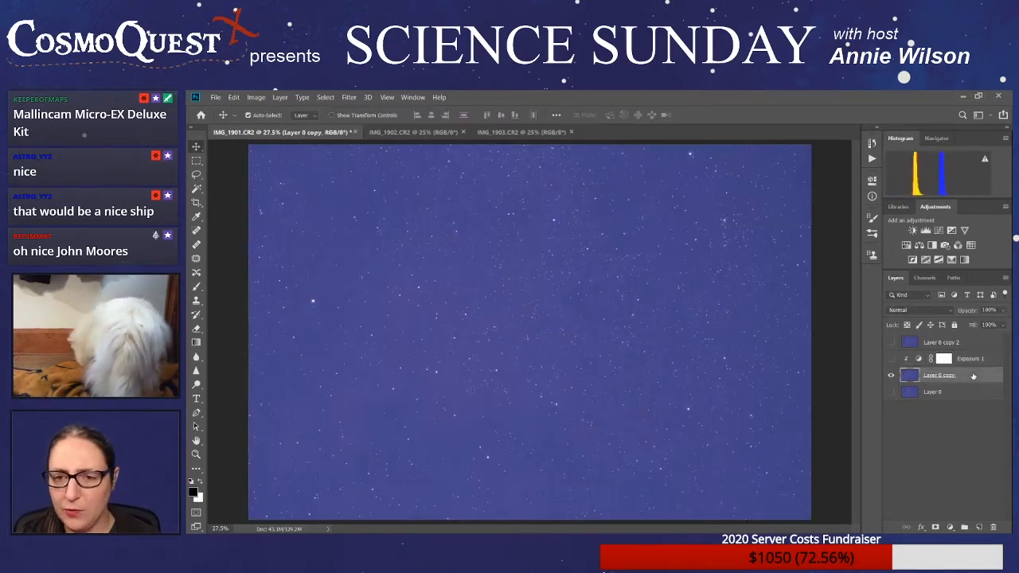
# - Add a Levels adjustment layer clipped to Layer 0 copy and adjust its tonal levels to darken the blue sky
pyautogui.press('v')
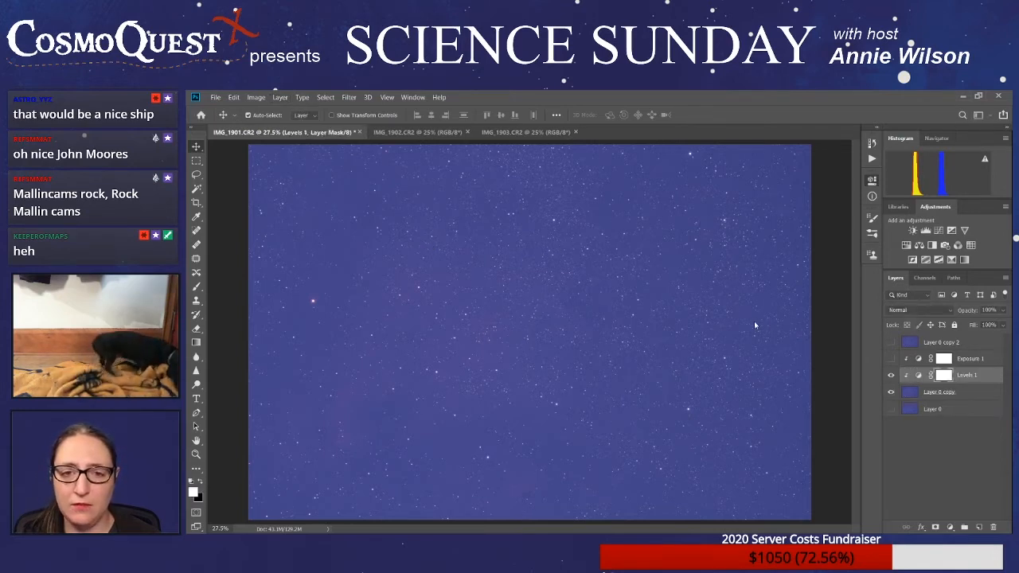
pyautogui.click(833, 235)
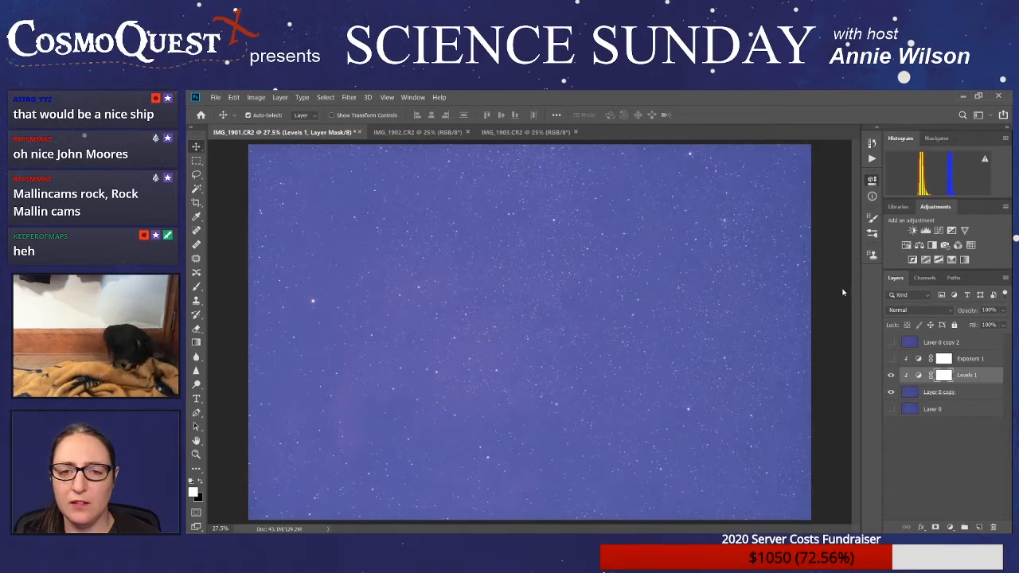
pyautogui.moveTo(775, 290); pyautogui.dragTo(803, 294)
pyautogui.click(835, 229)
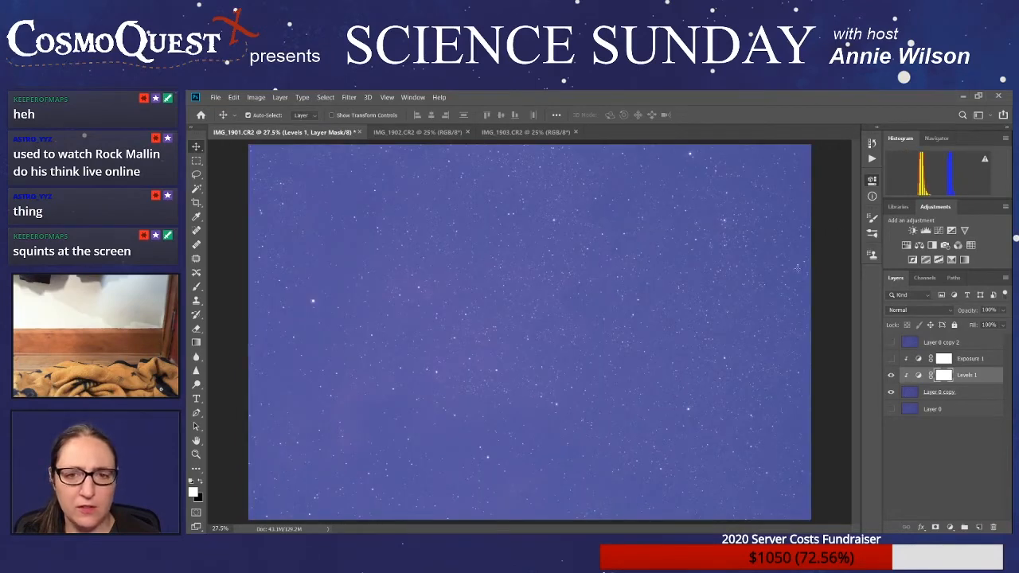
pyautogui.moveTo(771, 289); pyautogui.dragTo(779, 290)
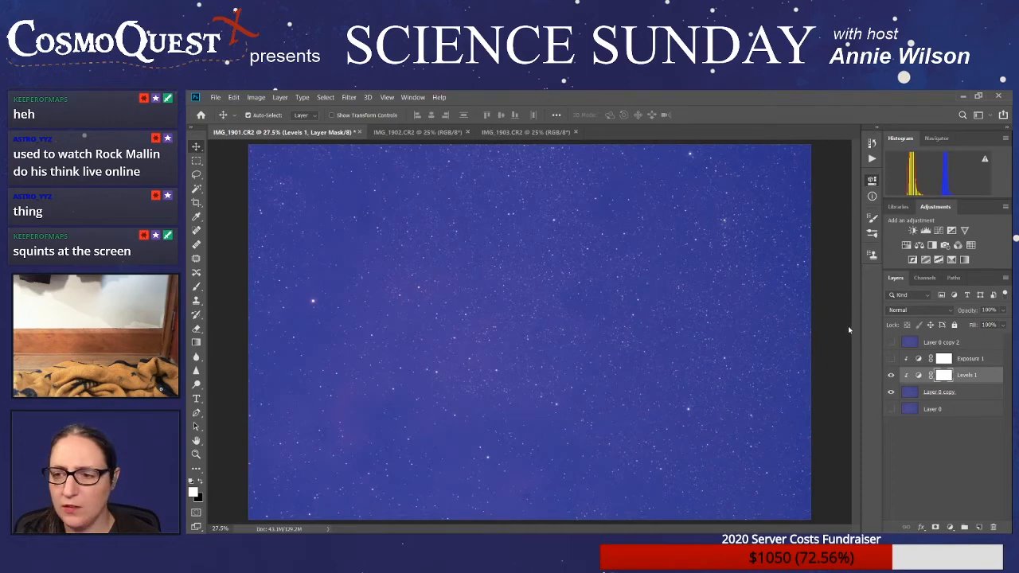
pyautogui.moveTo(847, 322)
pyautogui.mouseDown()
pyautogui.moveTo(818, 322)
pyautogui.moveTo(852, 320)
pyautogui.mouseUp()
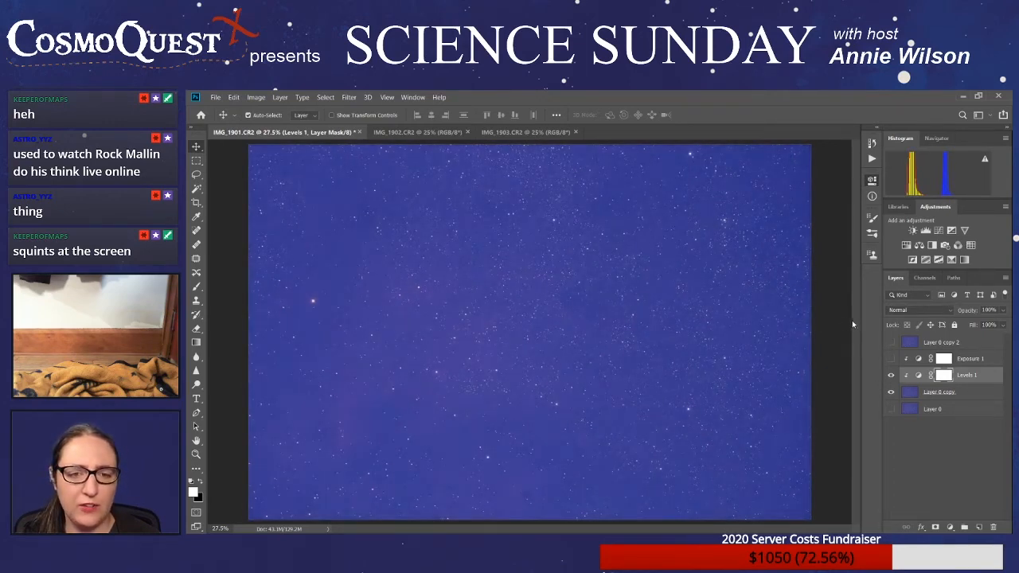
pyautogui.moveTo(803, 288)
pyautogui.mouseDown()
pyautogui.moveTo(818, 288)
pyautogui.moveTo(807, 288)
pyautogui.mouseUp()
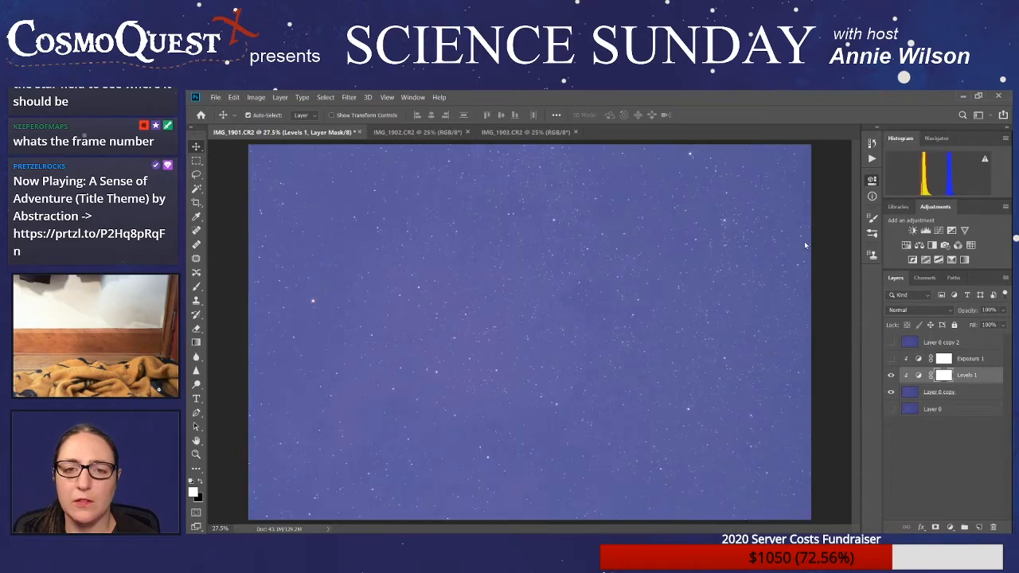
pyautogui.hotkey('ctrl', 'z')
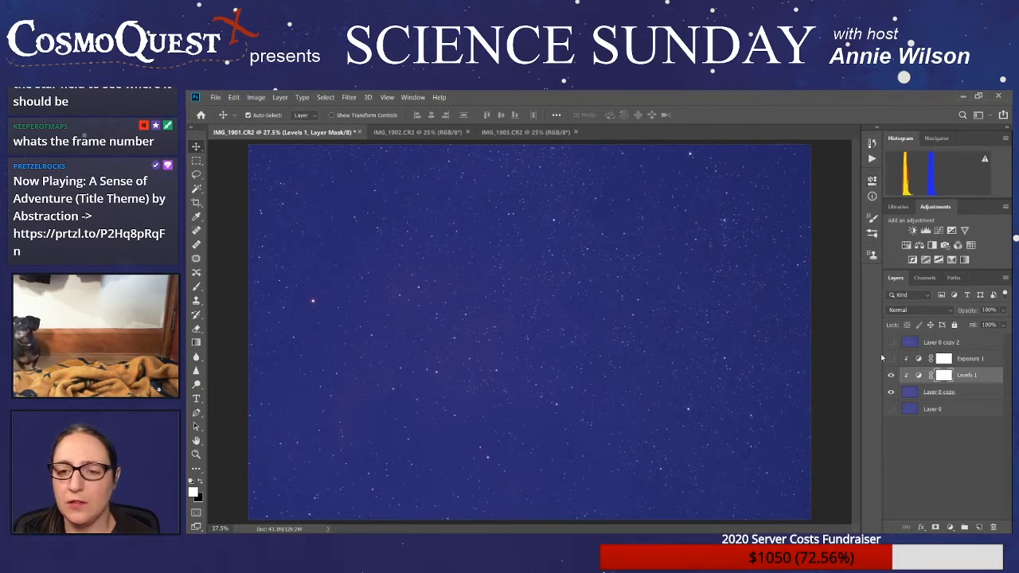
# - Hide the Levels 1 adjustment and add a Curves adjustment layer clipped to Layer 0 copy
pyautogui.click(892, 376)
pyautogui.click(958, 396)
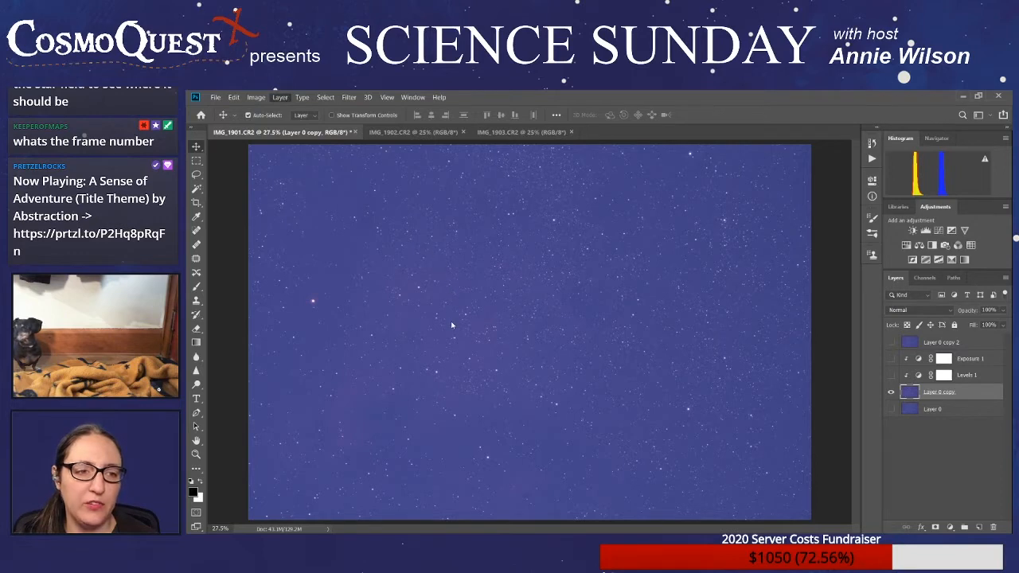
pyautogui.click(431, 250)
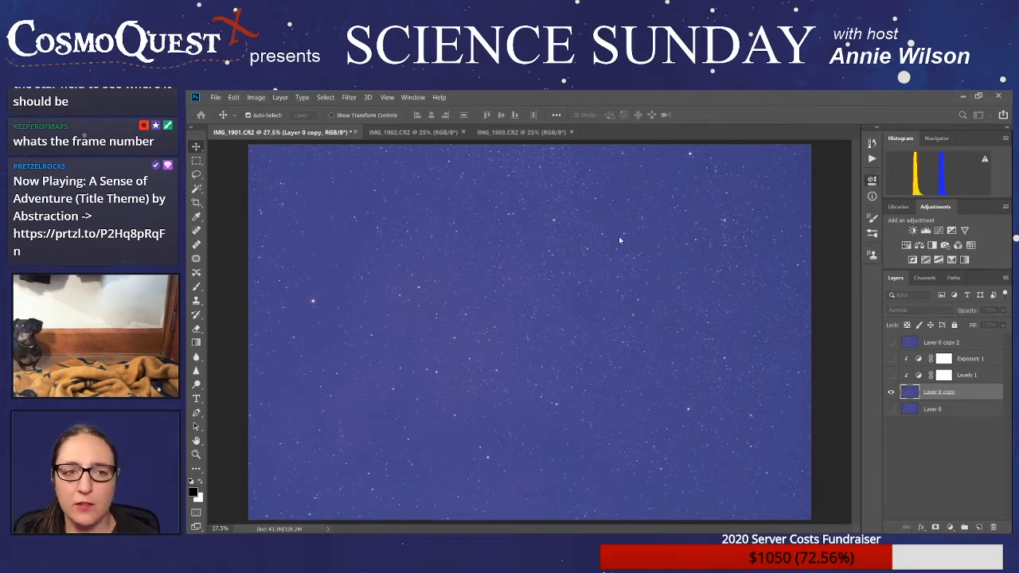
pyautogui.click(706, 226)
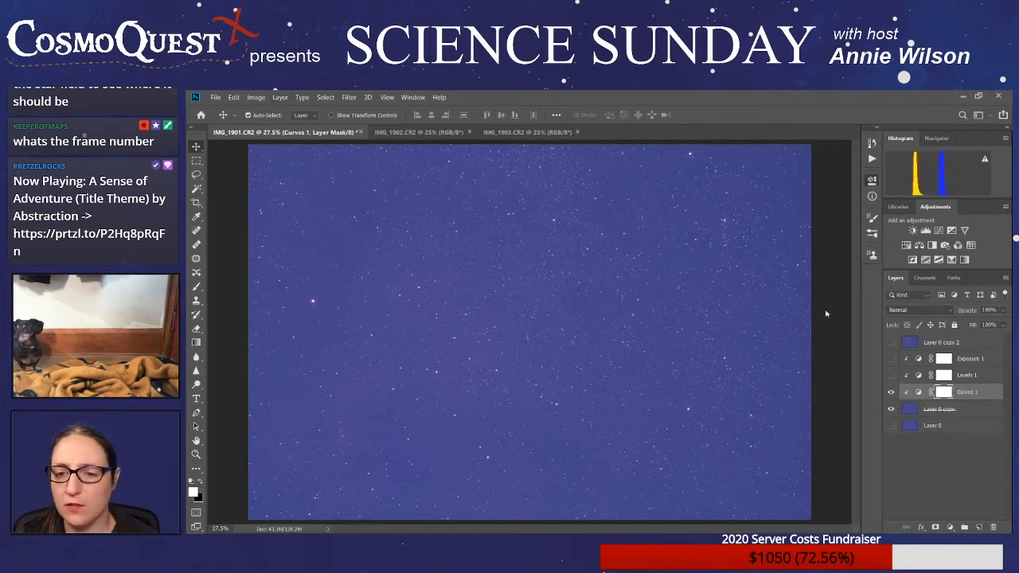
# - Try several darkening, lightening and inverting curve shapes on the star field in Curves 1
pyautogui.click(833, 219)
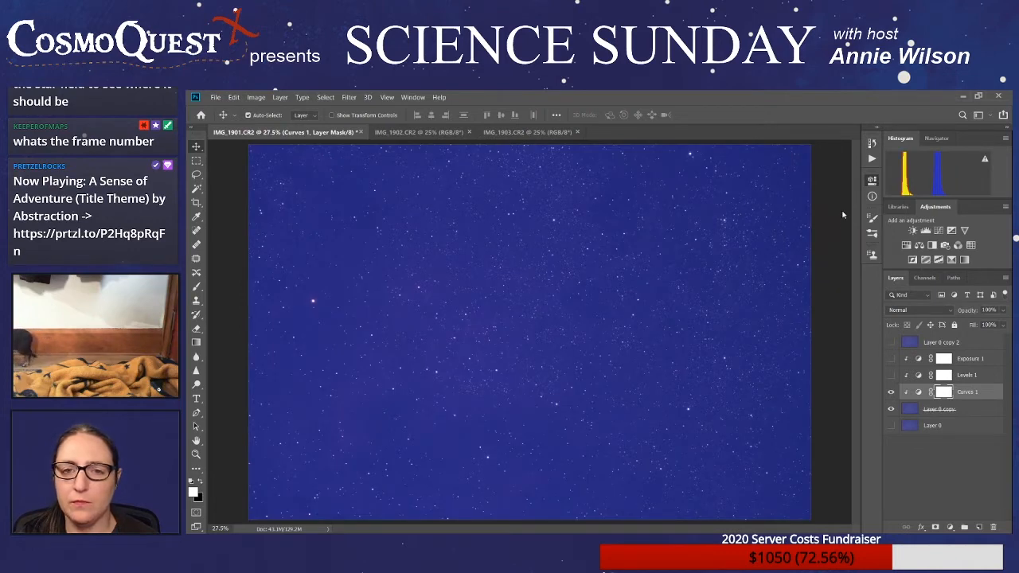
pyautogui.click(821, 285)
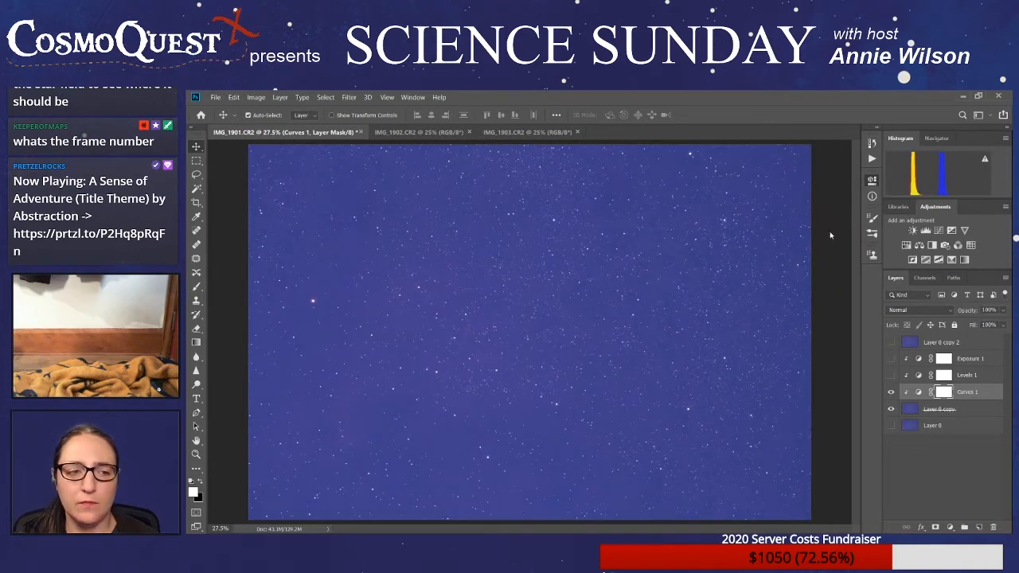
pyautogui.click(820, 303)
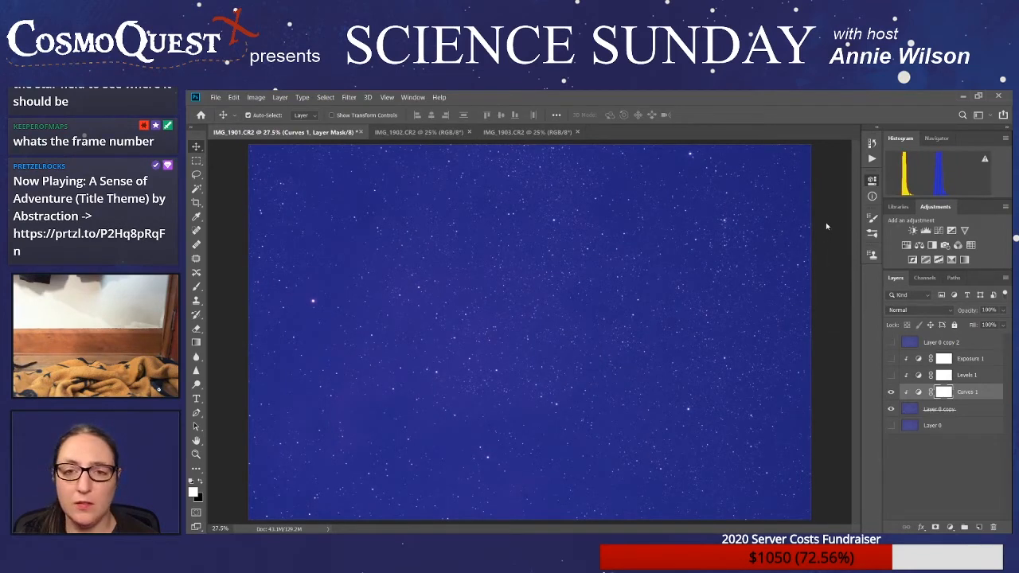
pyautogui.click(818, 300)
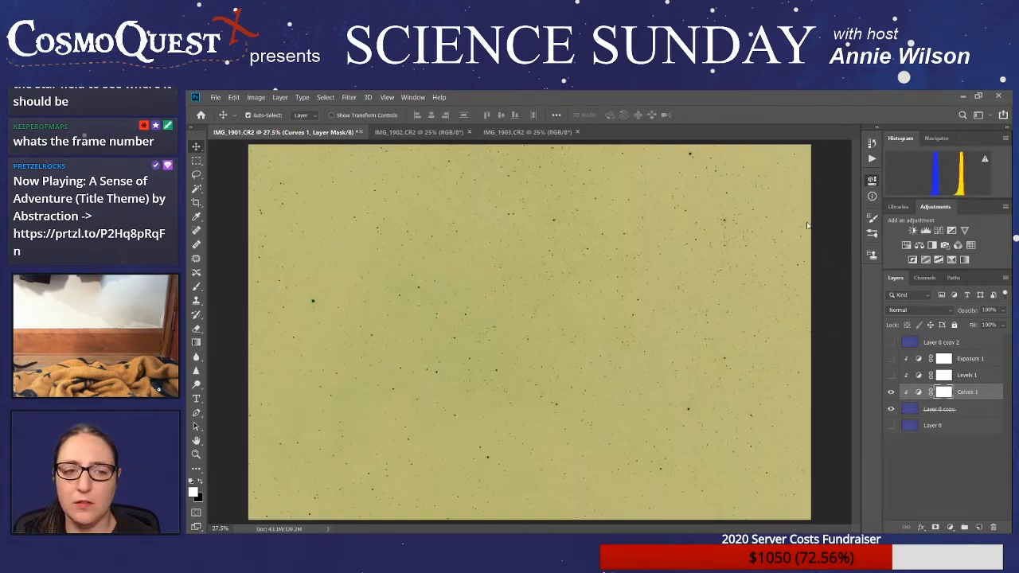
pyautogui.click(813, 287)
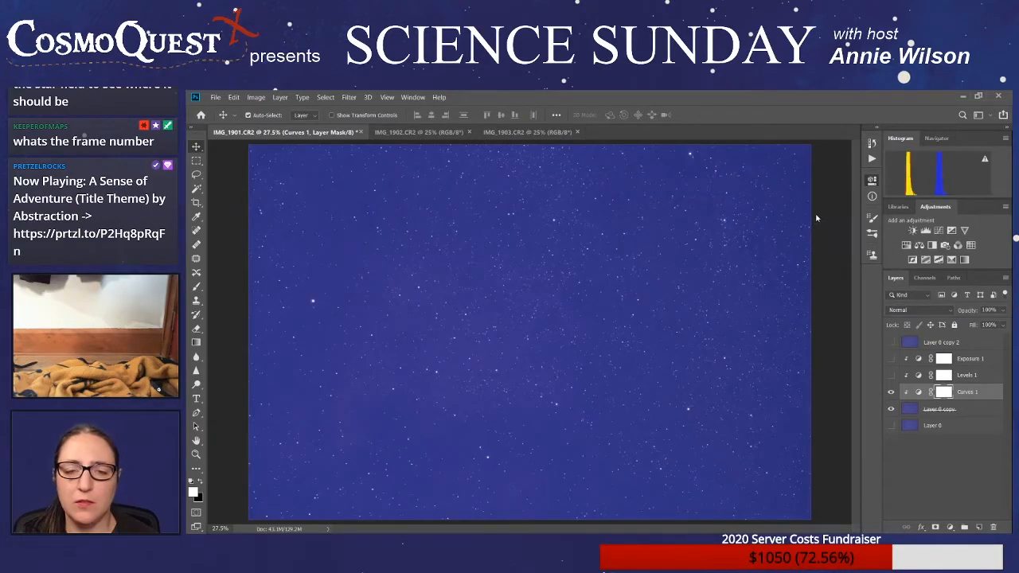
pyautogui.click(804, 242)
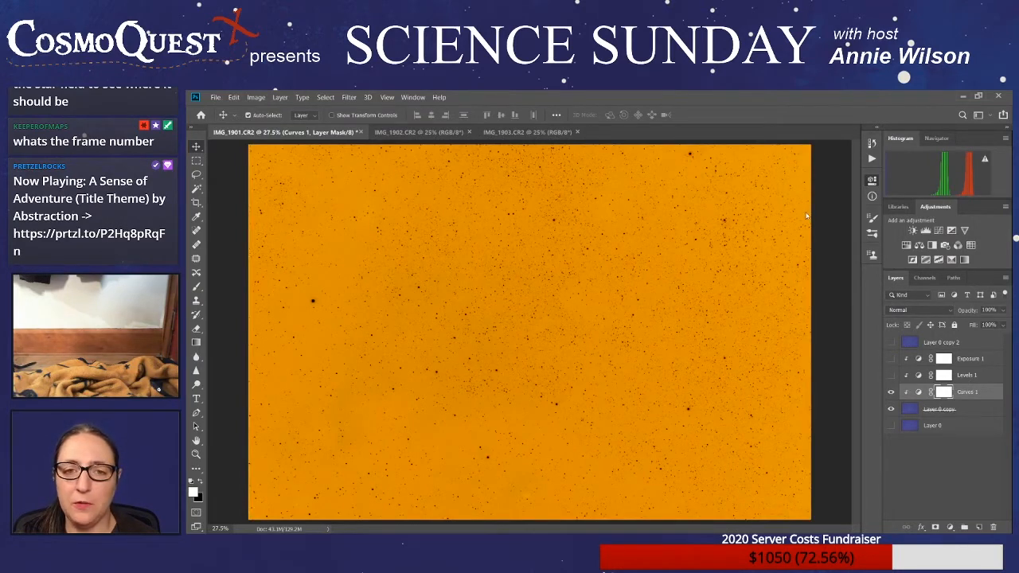
pyautogui.click(798, 250)
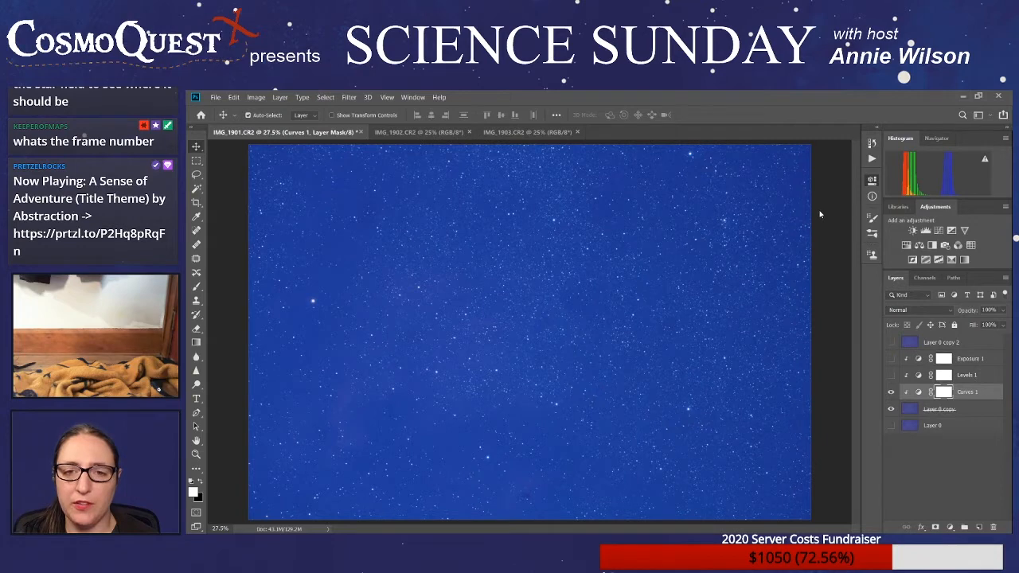
pyautogui.hotkey('ctrl', 'z')
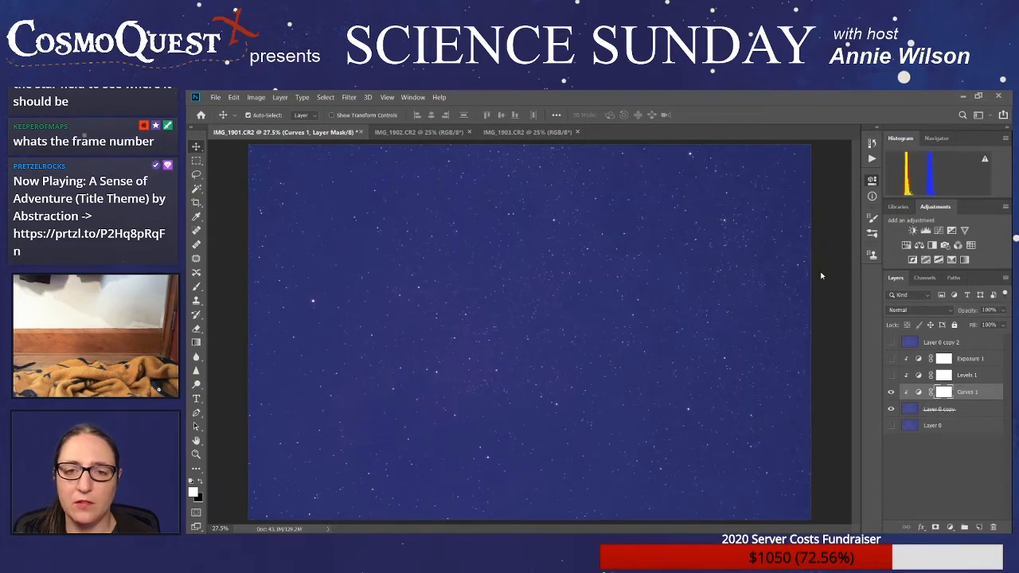
pyautogui.hotkey('ctrl', 'shift', 'z')
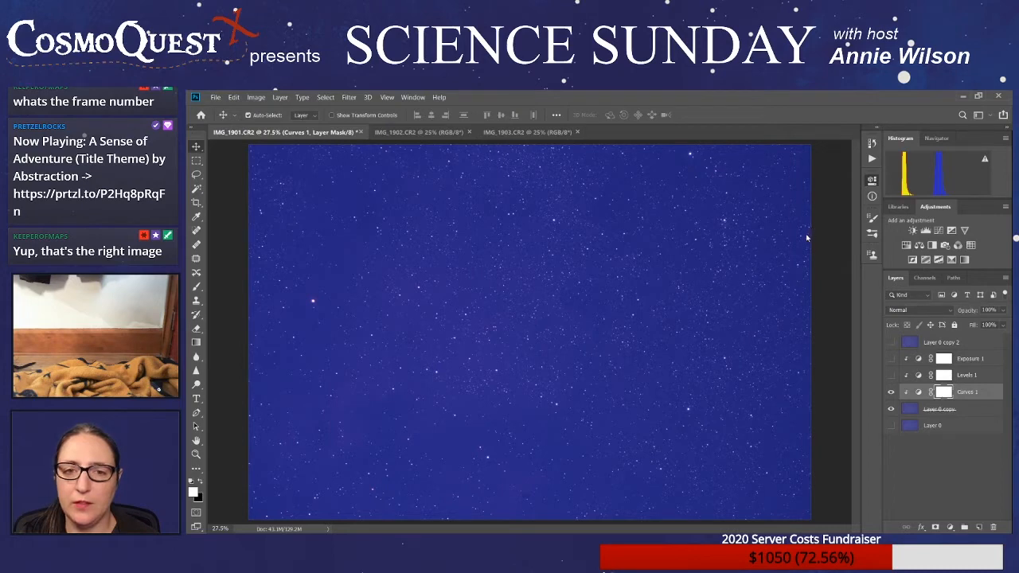
# - Try bringing out the nebula by lowering and steepening the red channel curve in Curves 1
pyautogui.click(784, 308)
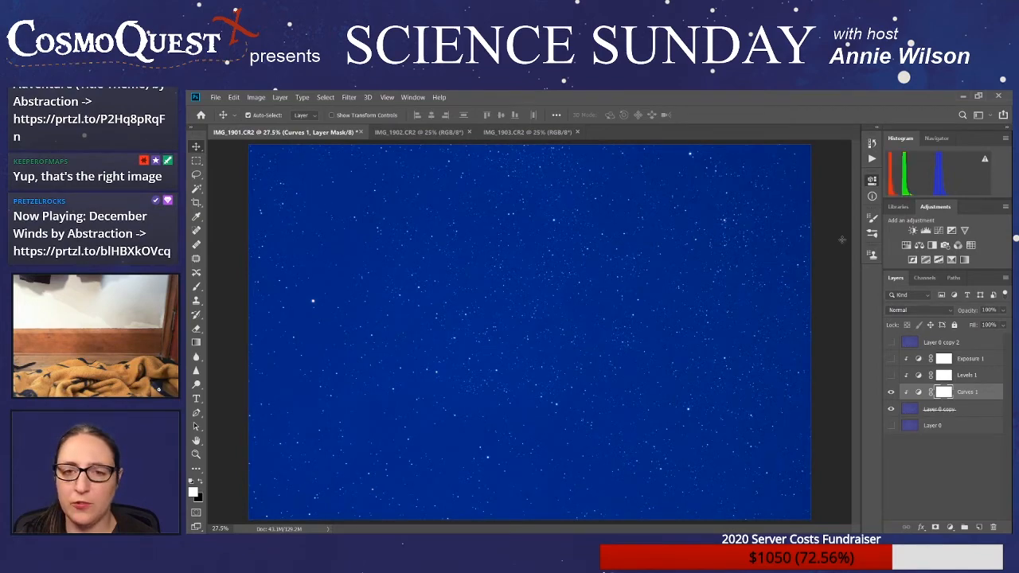
pyautogui.moveTo(811, 244); pyautogui.dragTo(794, 240)
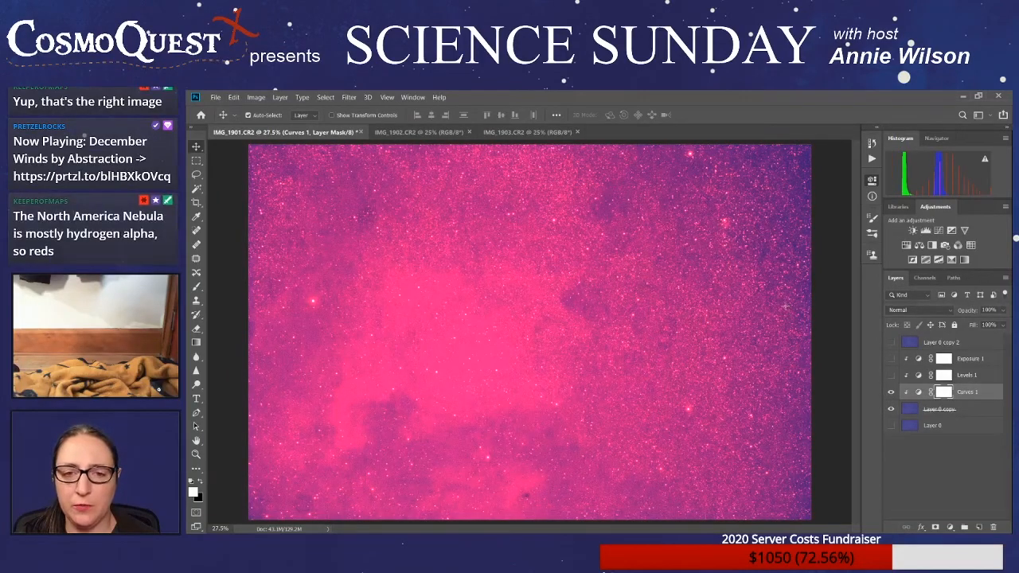
pyautogui.moveTo(786, 305); pyautogui.dragTo(789, 303)
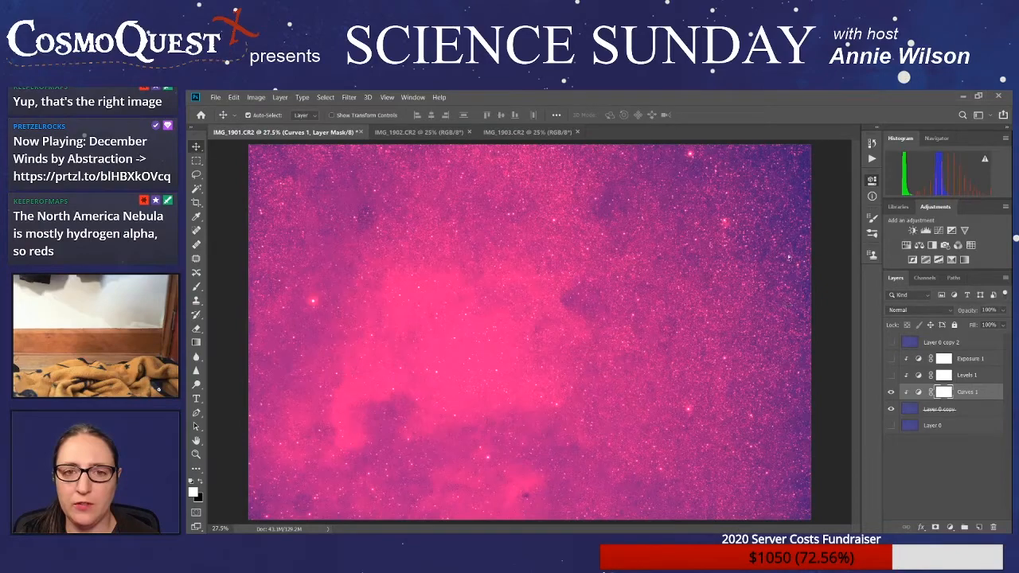
pyautogui.moveTo(792, 262); pyautogui.dragTo(792, 279)
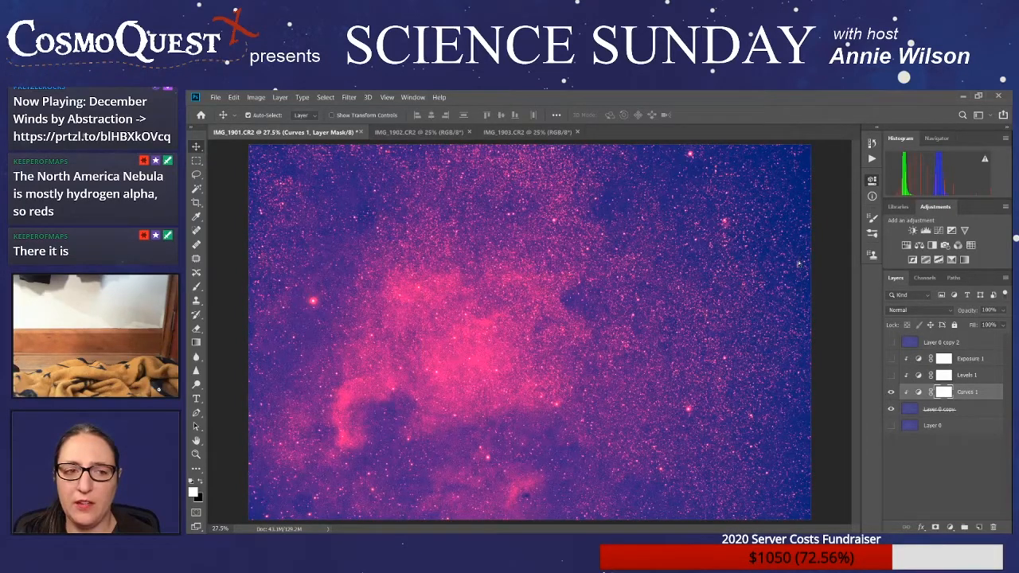
# - Try lowering the blue channel curve and reshaping the green one so the nebula stands out red on a dark sky
pyautogui.moveTo(842, 238); pyautogui.dragTo(848, 275)
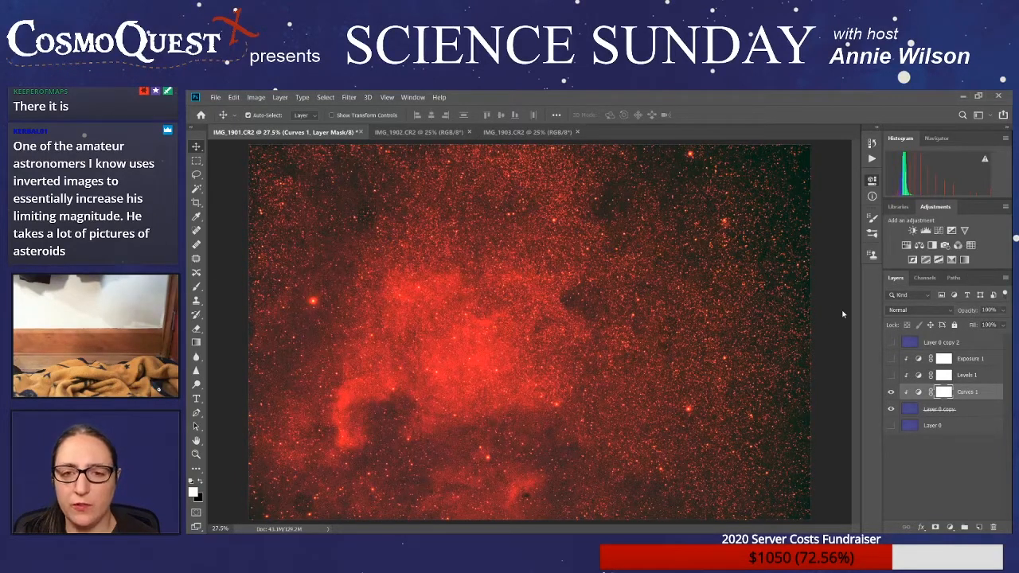
pyautogui.moveTo(844, 316); pyautogui.dragTo(806, 317)
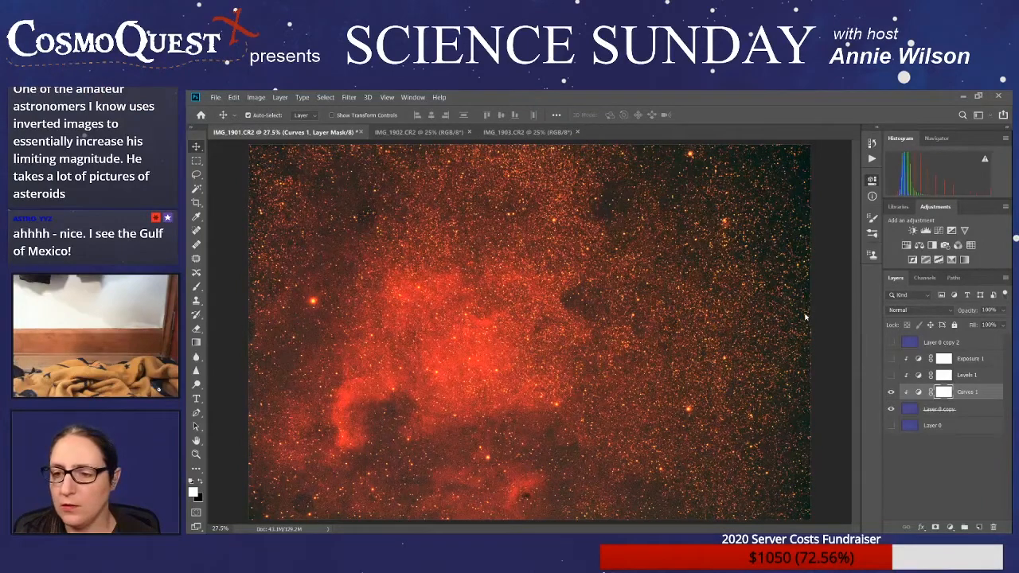
pyautogui.moveTo(804, 315); pyautogui.dragTo(801, 316)
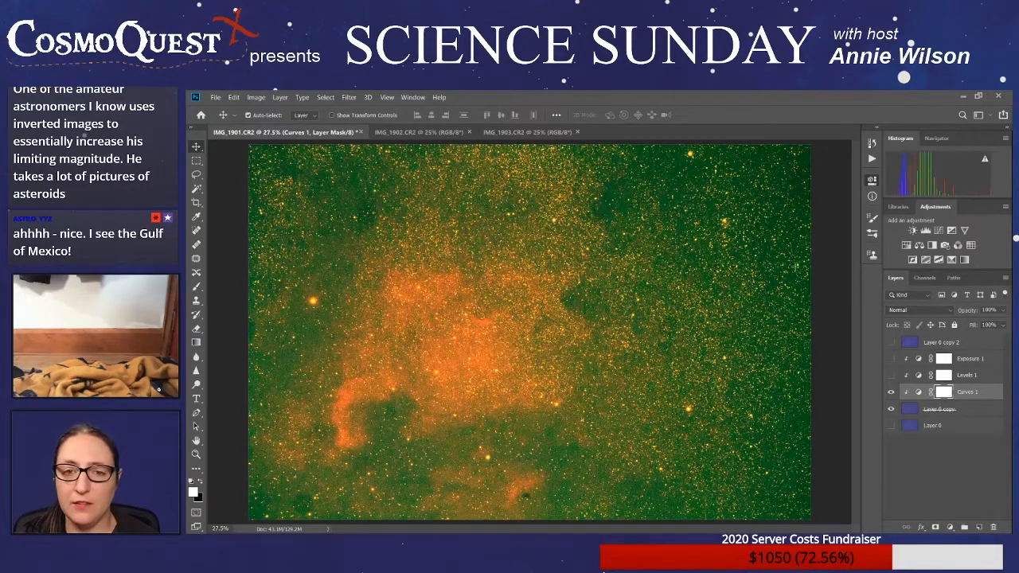
pyautogui.moveTo(794, 265)
pyautogui.mouseDown()
pyautogui.moveTo(794, 287)
pyautogui.moveTo(794, 276)
pyautogui.mouseUp()
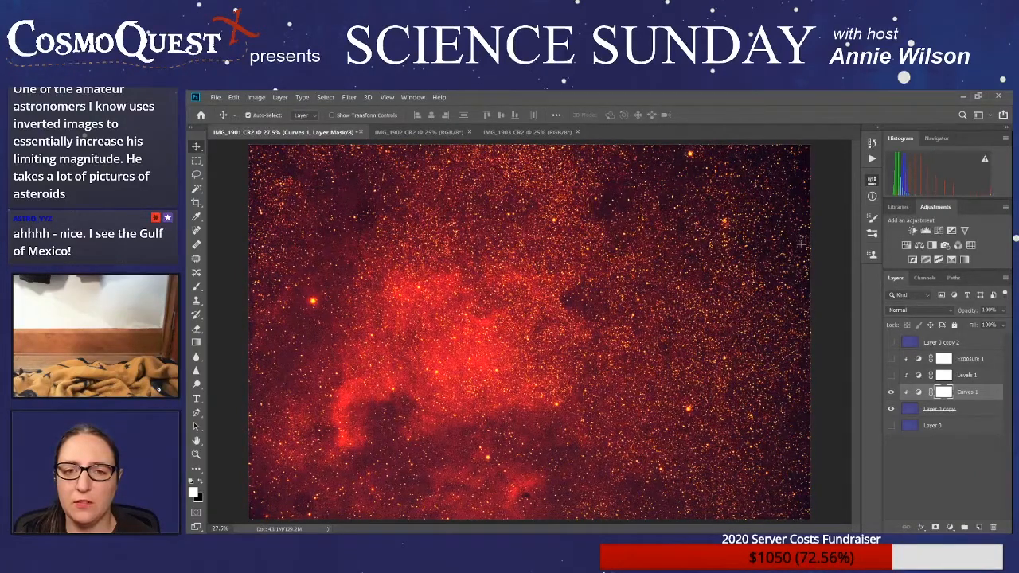
pyautogui.moveTo(800, 259); pyautogui.dragTo(792, 291)
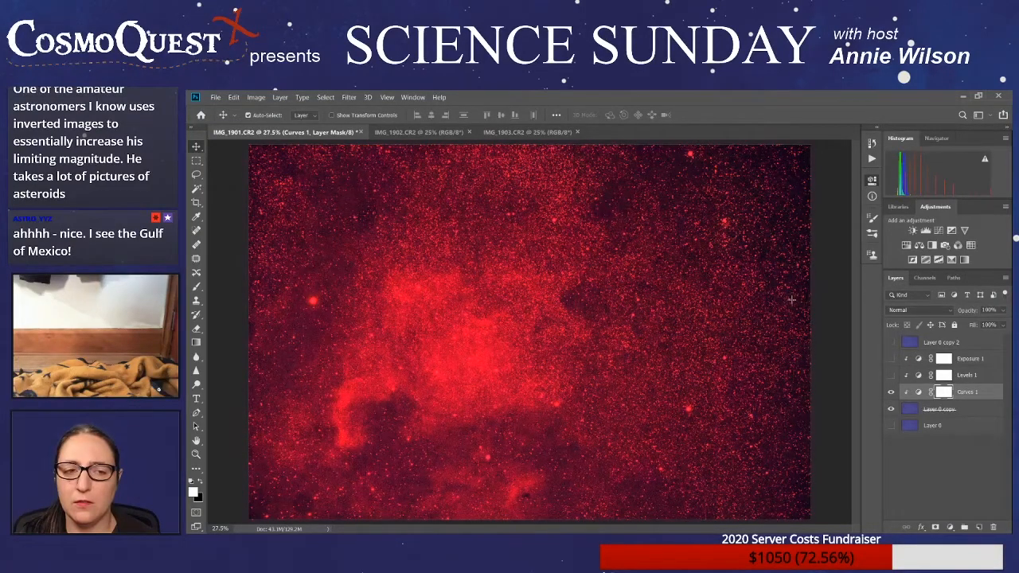
pyautogui.hotkey('ctrl', 'z')
pyautogui.hotkey('ctrl', 'shift', 'z')
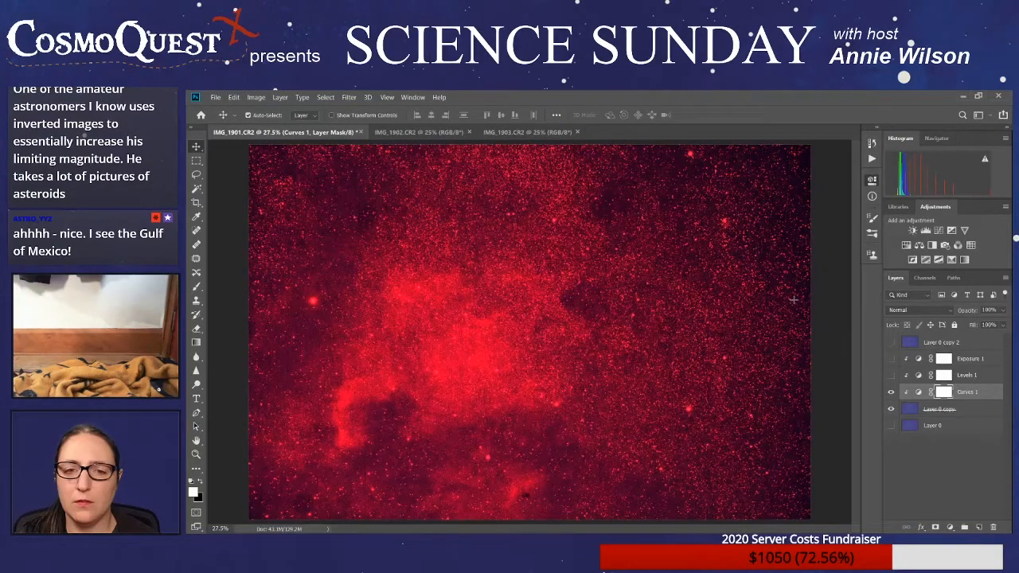
# - Reset the Curves 1 adjustment and pull the green channel curve down, including its highlights, to turn the sky purple
pyautogui.click(837, 228)
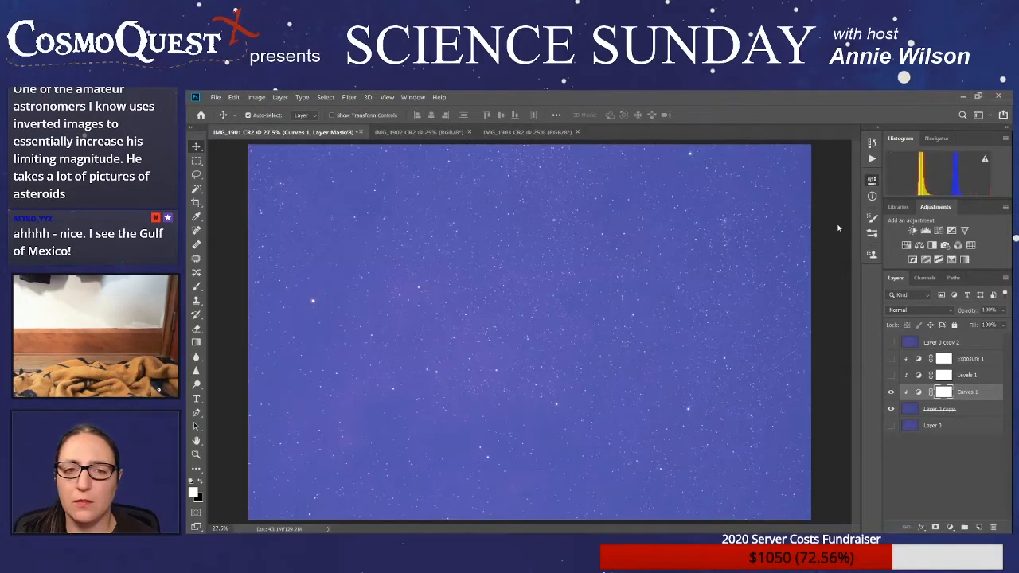
pyautogui.click(783, 310)
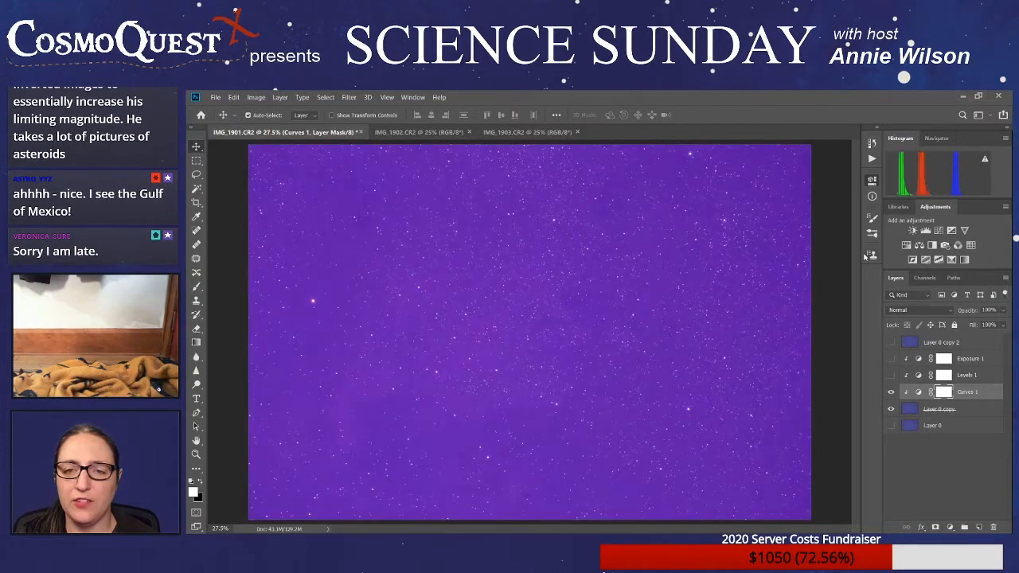
pyautogui.moveTo(846, 250); pyautogui.dragTo(837, 295)
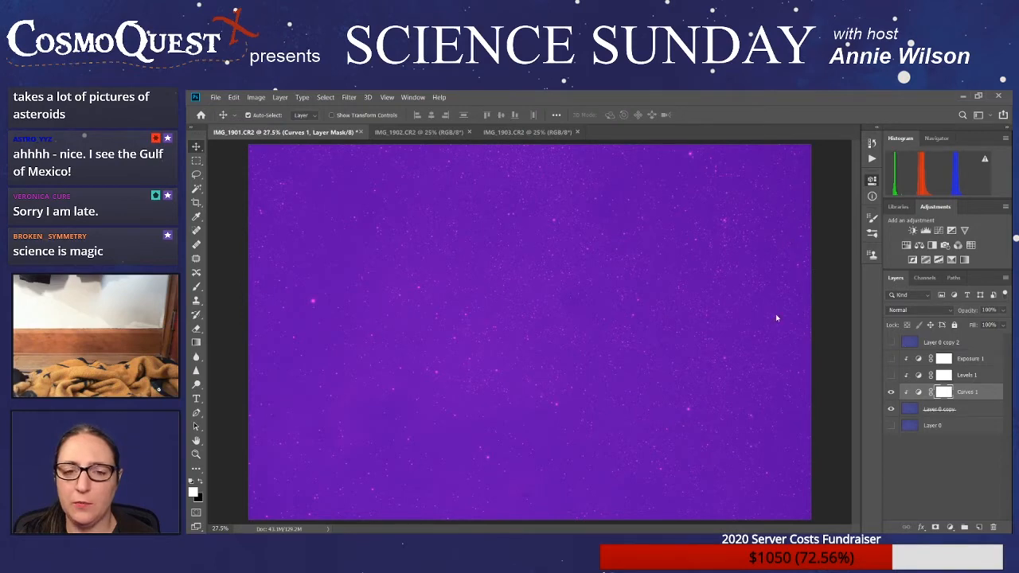
# - Reshape the red channel curve in Curves 1 with steeper contrast to separate the nebula from the background
pyautogui.moveTo(772, 318); pyautogui.dragTo(772, 317)
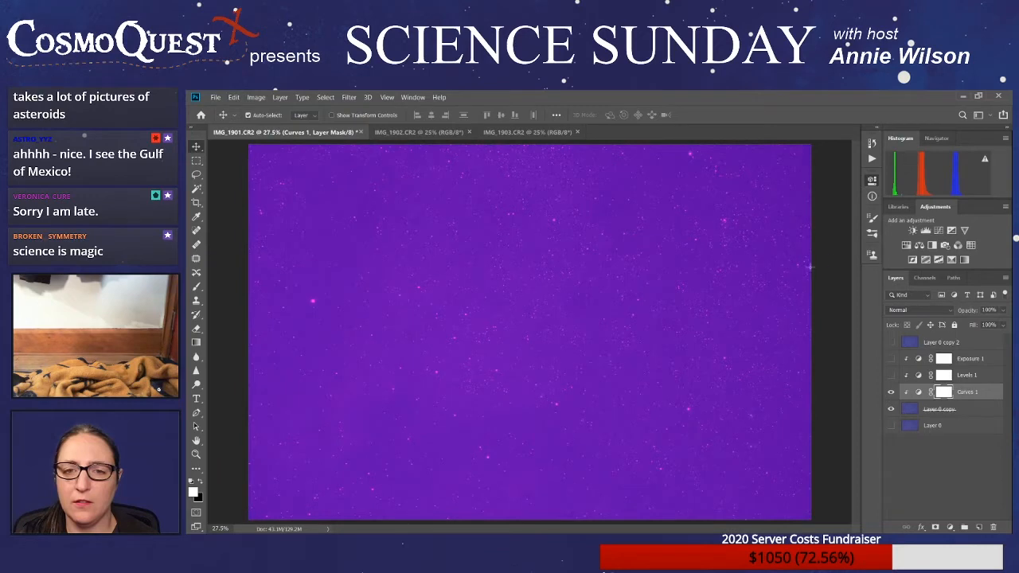
pyautogui.moveTo(800, 274); pyautogui.dragTo(792, 289)
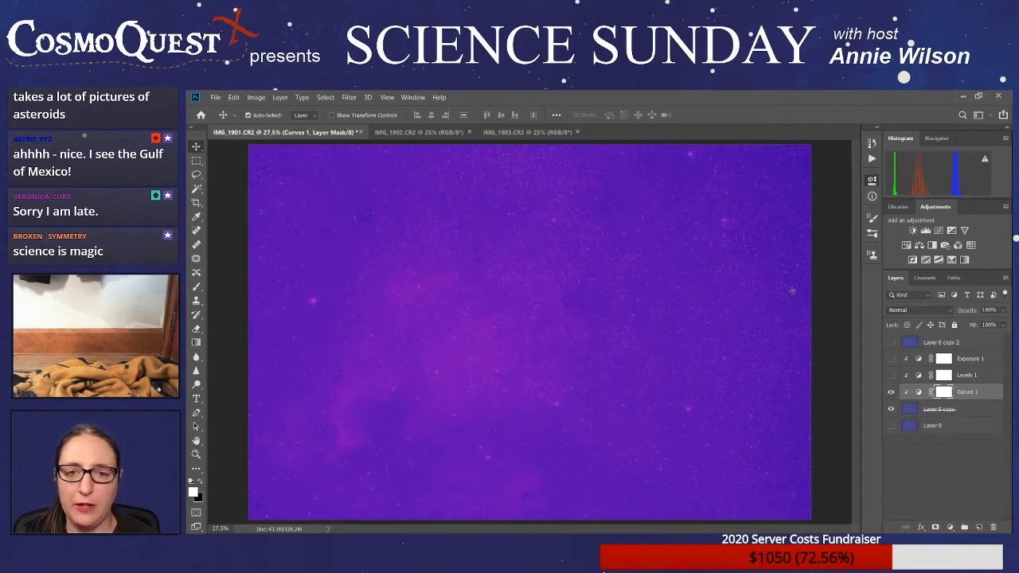
pyautogui.moveTo(792, 293); pyautogui.dragTo(791, 292)
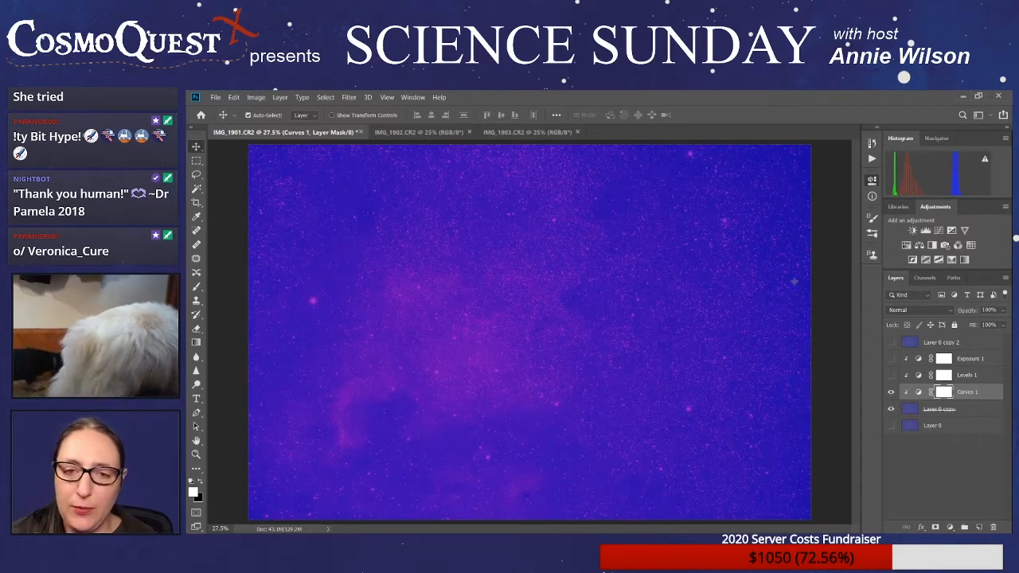
pyautogui.moveTo(795, 281); pyautogui.dragTo(791, 288)
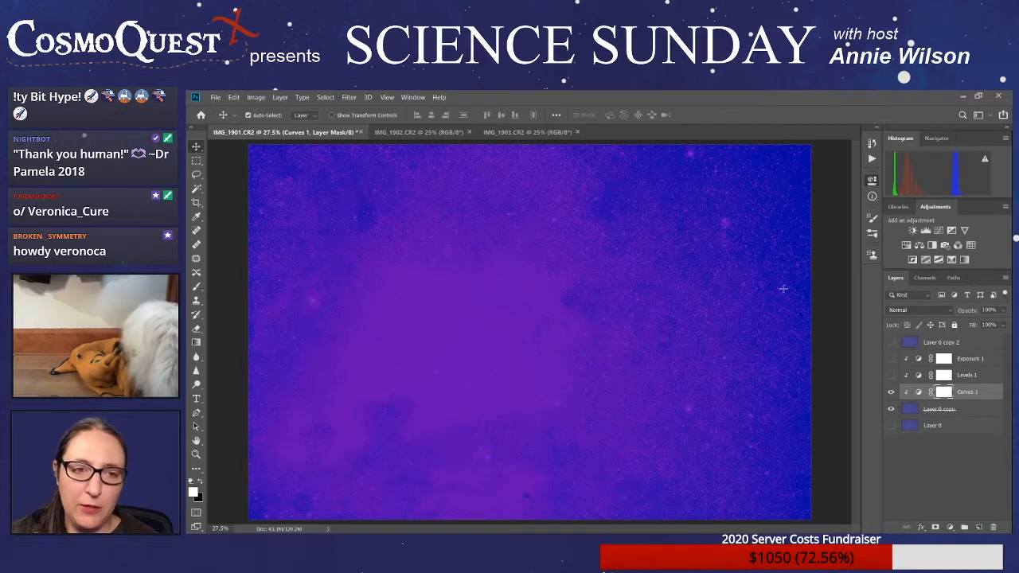
pyautogui.moveTo(783, 288); pyautogui.dragTo(802, 291)
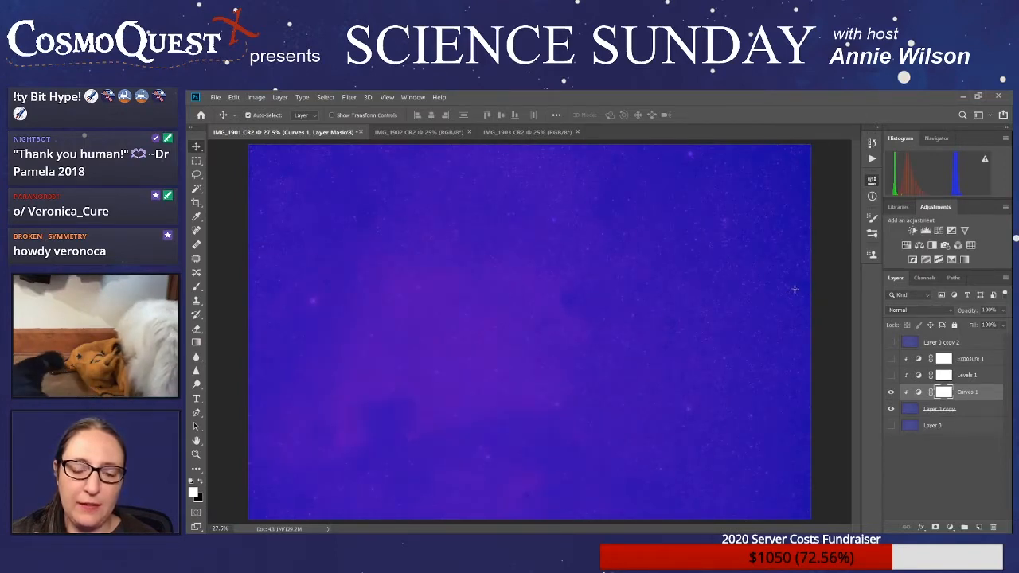
# - Fine-tune the red channel curve's points to brighten the stars while keeping the nebula and its dark lanes distinct
pyautogui.moveTo(795, 289)
pyautogui.mouseDown()
pyautogui.moveTo(797, 269)
pyautogui.moveTo(822, 268)
pyautogui.moveTo(796, 273)
pyautogui.mouseUp()
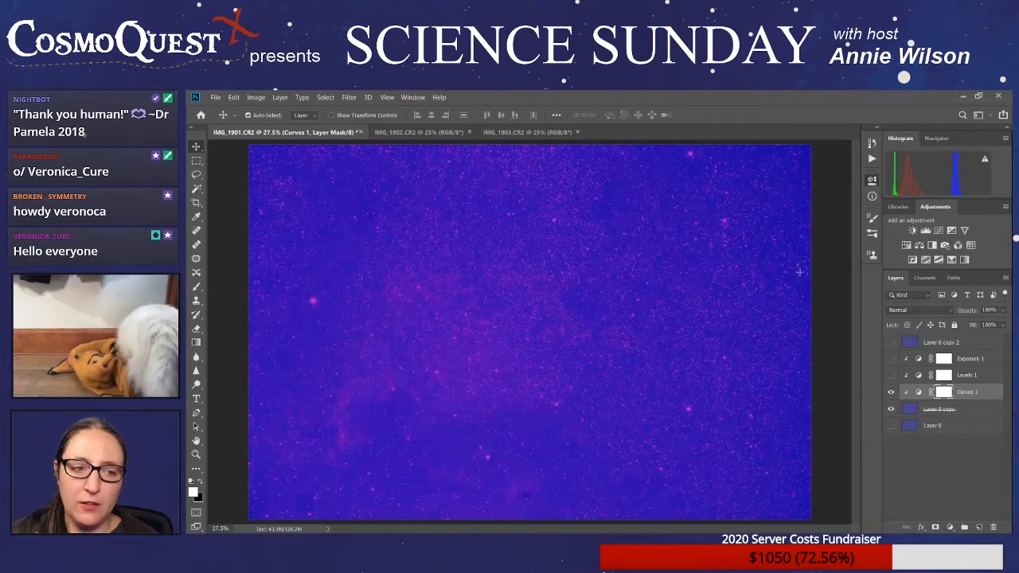
pyautogui.moveTo(797, 272); pyautogui.dragTo(795, 262)
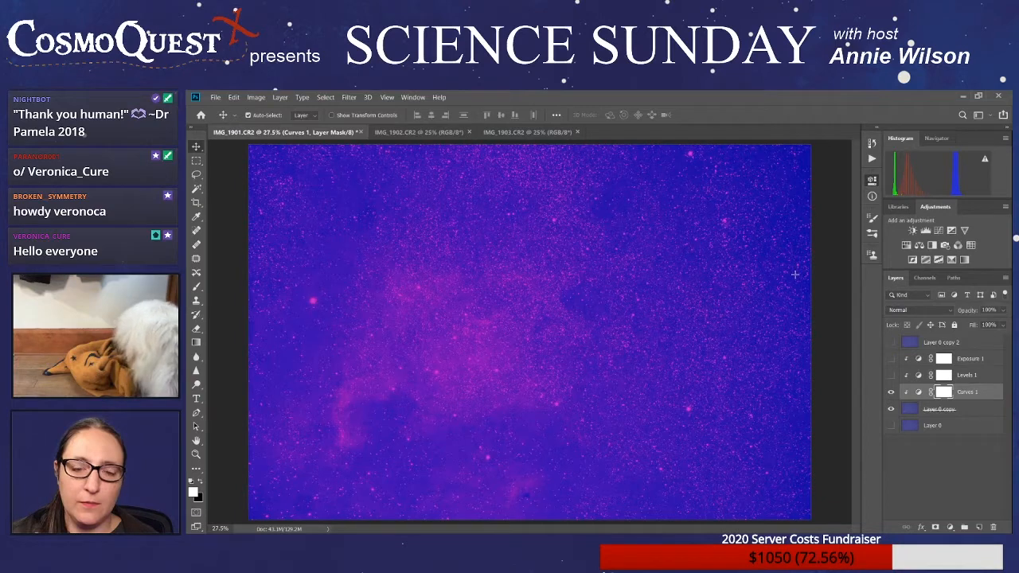
pyautogui.moveTo(792, 300); pyautogui.dragTo(793, 295)
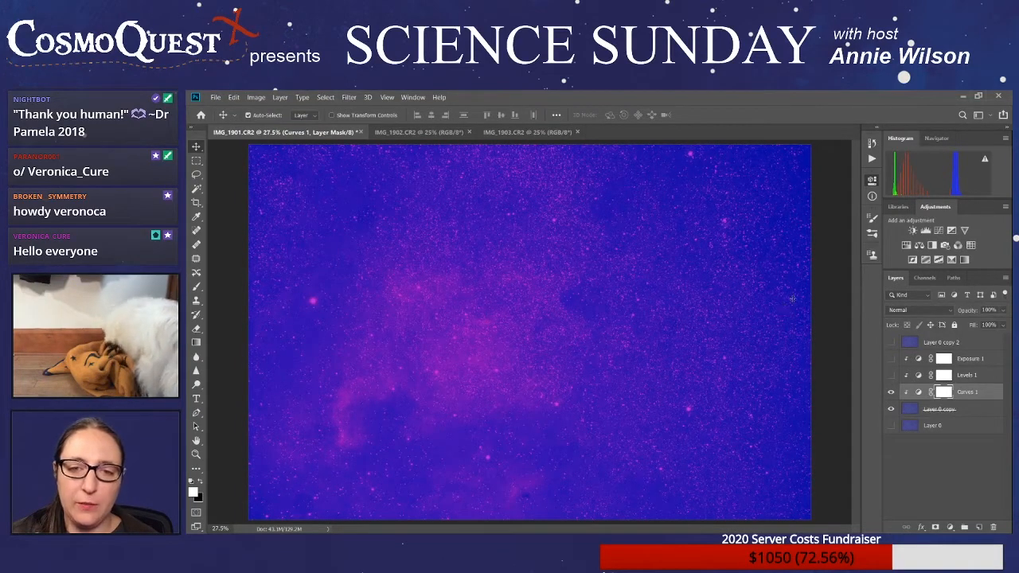
pyautogui.moveTo(792, 298); pyautogui.dragTo(792, 295)
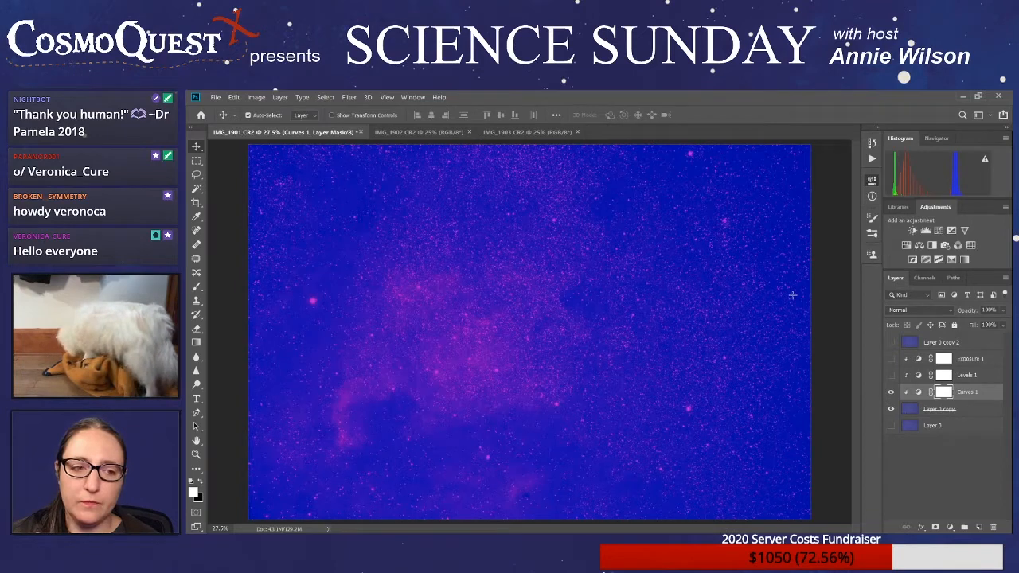
pyautogui.moveTo(792, 295); pyautogui.dragTo(792, 296)
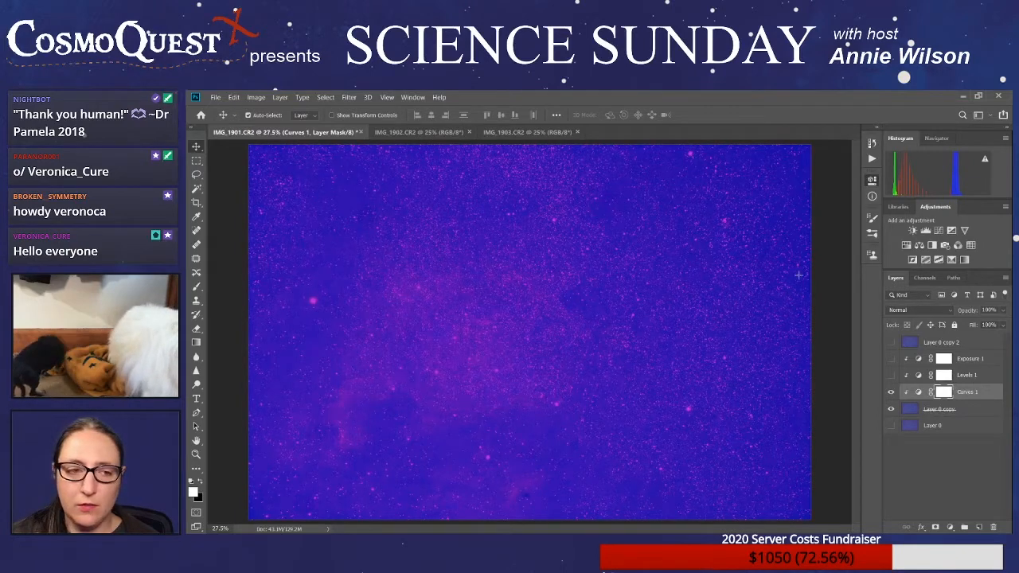
# - Suppress the remaining green and blue in Curves 1, leaving the nebula and stars in red on a dark sky
pyautogui.moveTo(796, 276); pyautogui.dragTo(794, 274)
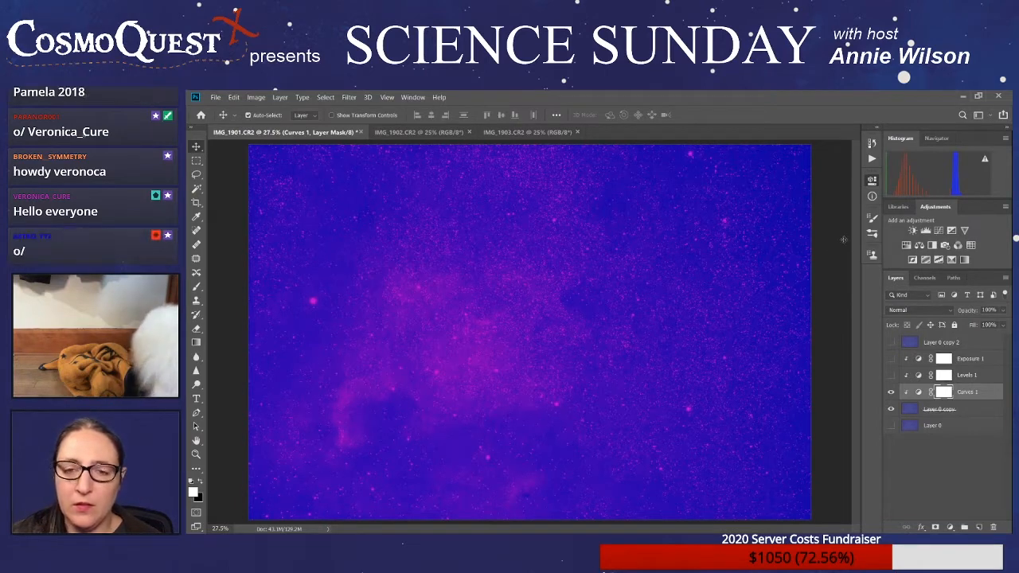
pyautogui.moveTo(841, 238); pyautogui.dragTo(815, 286)
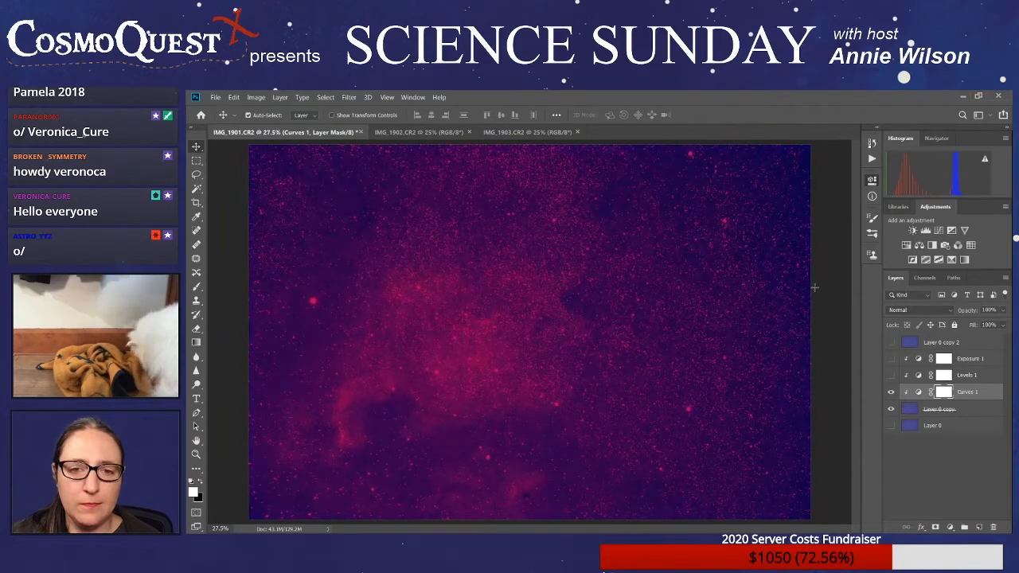
pyautogui.moveTo(774, 308); pyautogui.dragTo(815, 318)
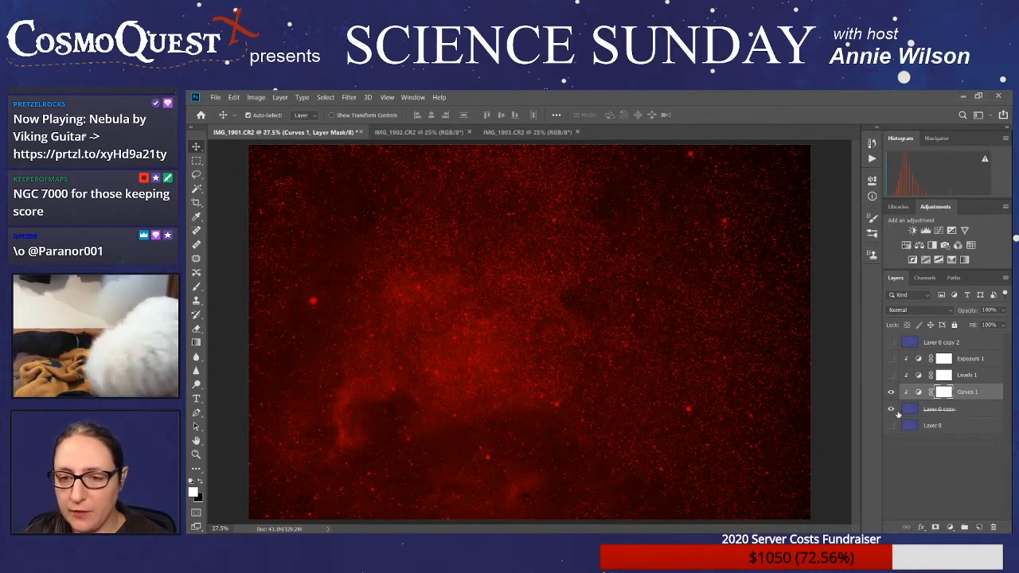
# - Label Layer 0 copy red and delete the unused Exposure 1 and Levels 1 adjustment layers
pyautogui.click(945, 411)
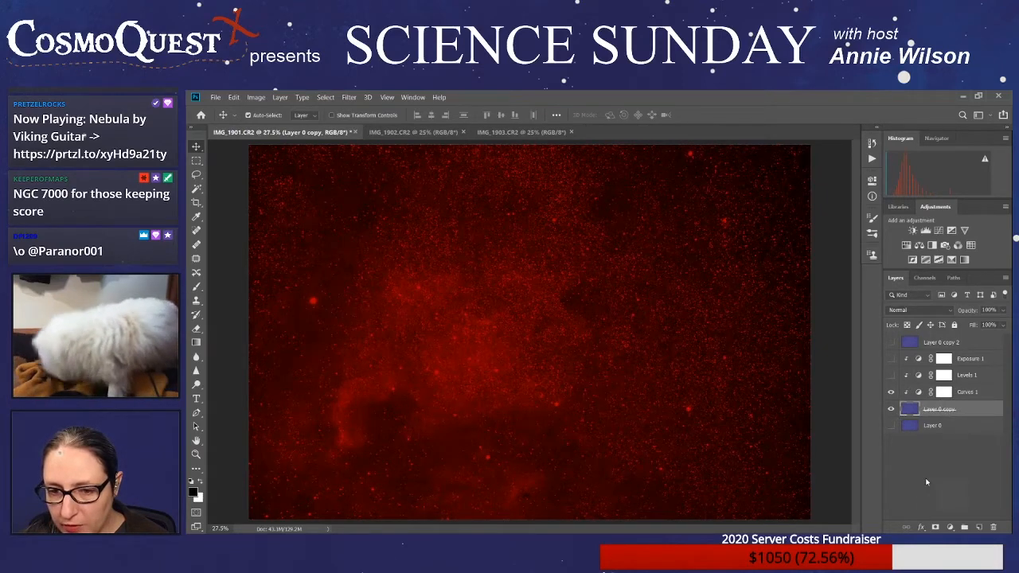
pyautogui.click(983, 360)
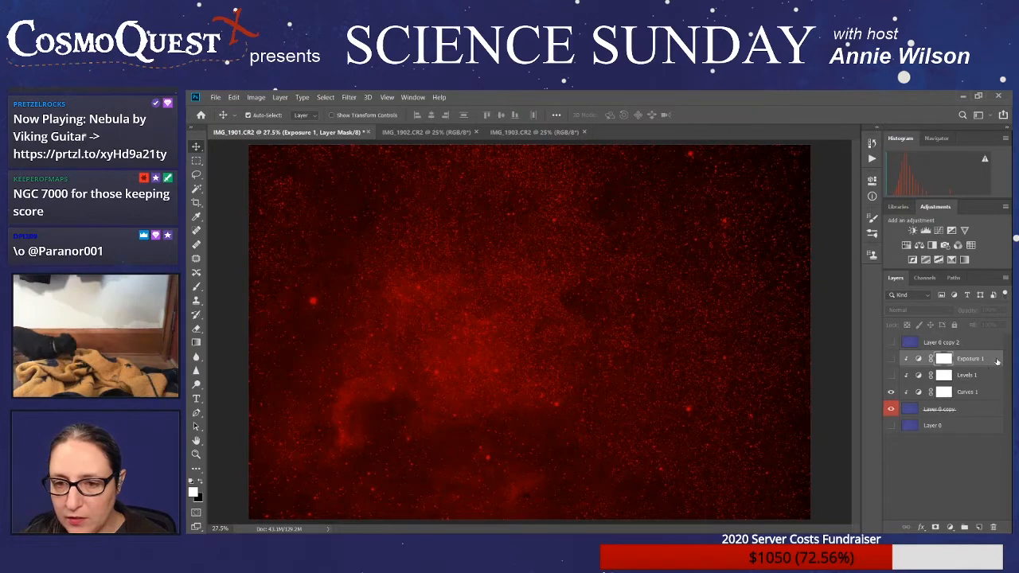
pyautogui.moveTo(995, 362); pyautogui.dragTo(993, 527)
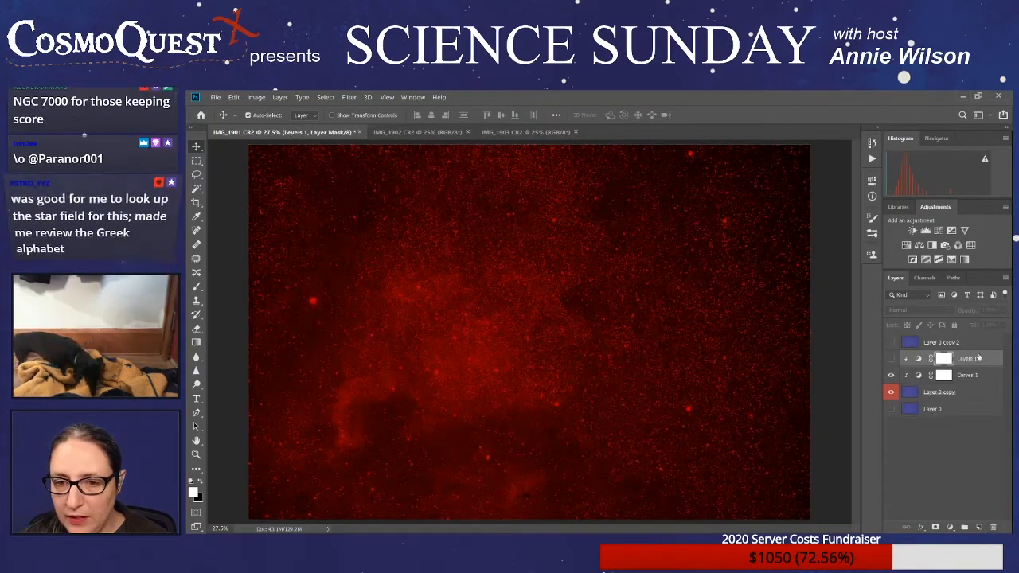
pyautogui.moveTo(979, 360); pyautogui.dragTo(994, 527)
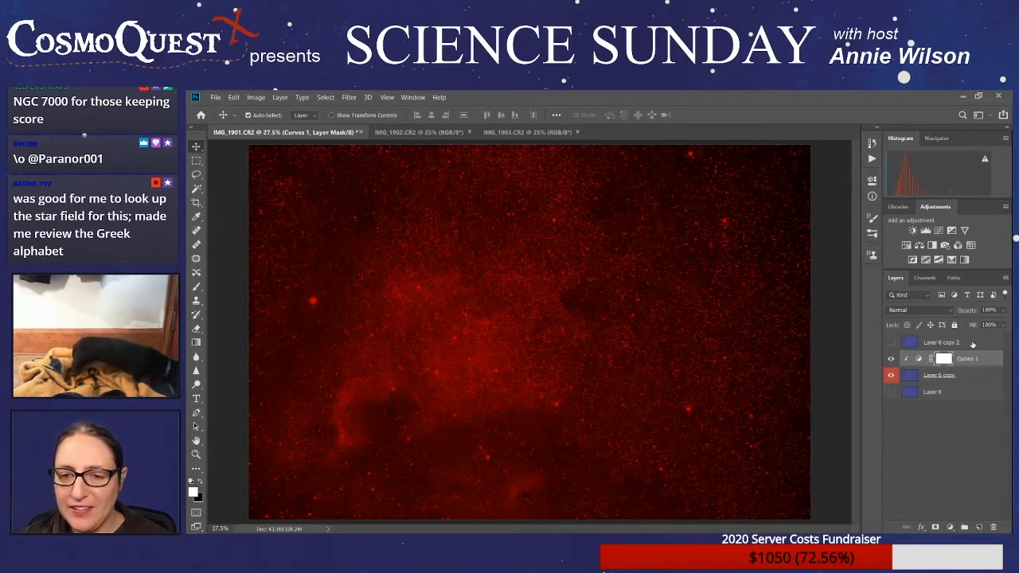
# - Label Layer 0 copy 2 with the green layer color
pyautogui.click(972, 344)
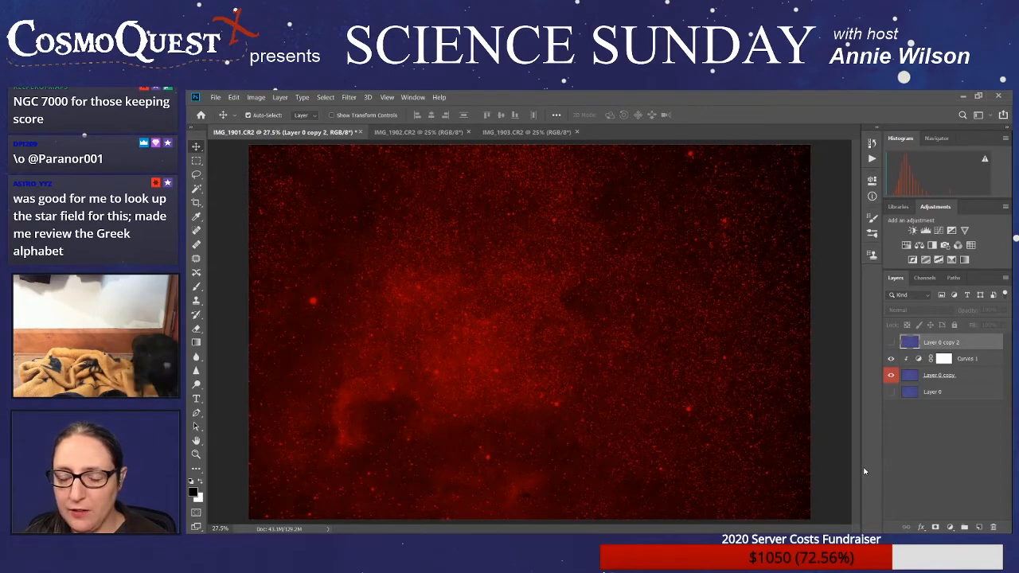
pyautogui.click(891, 342)
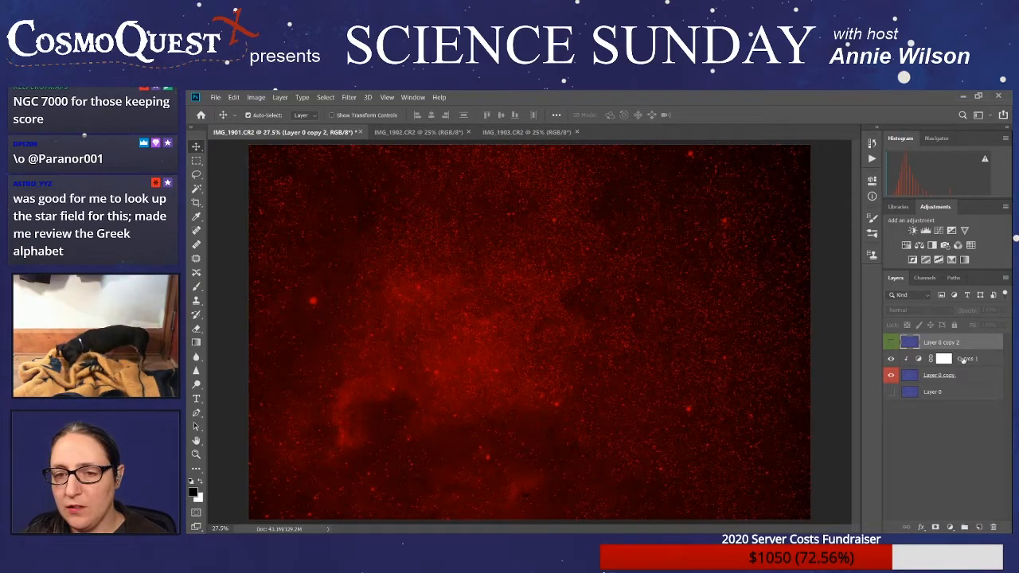
pyautogui.click(984, 359)
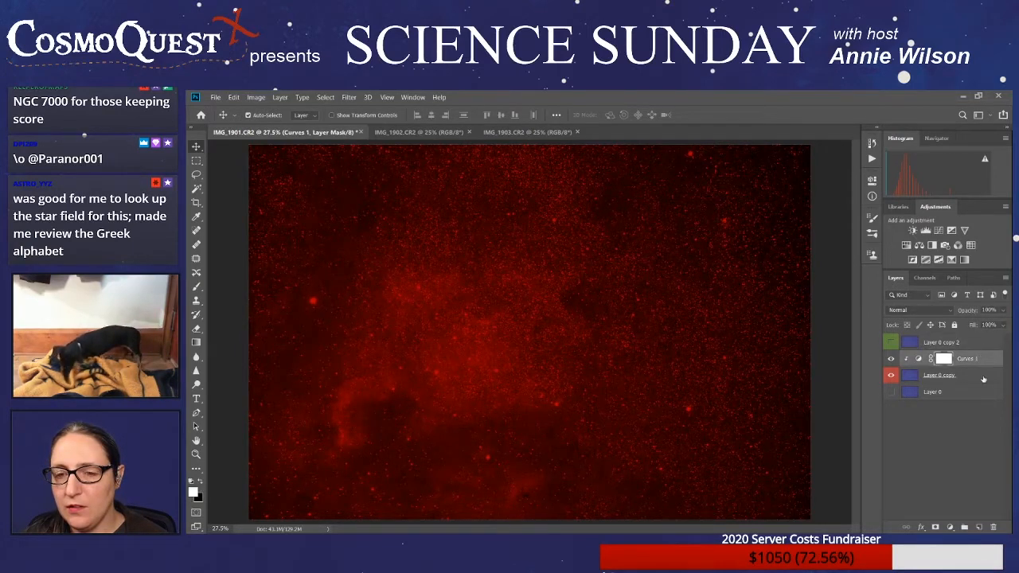
pyautogui.click(984, 377)
pyautogui.click(971, 343)
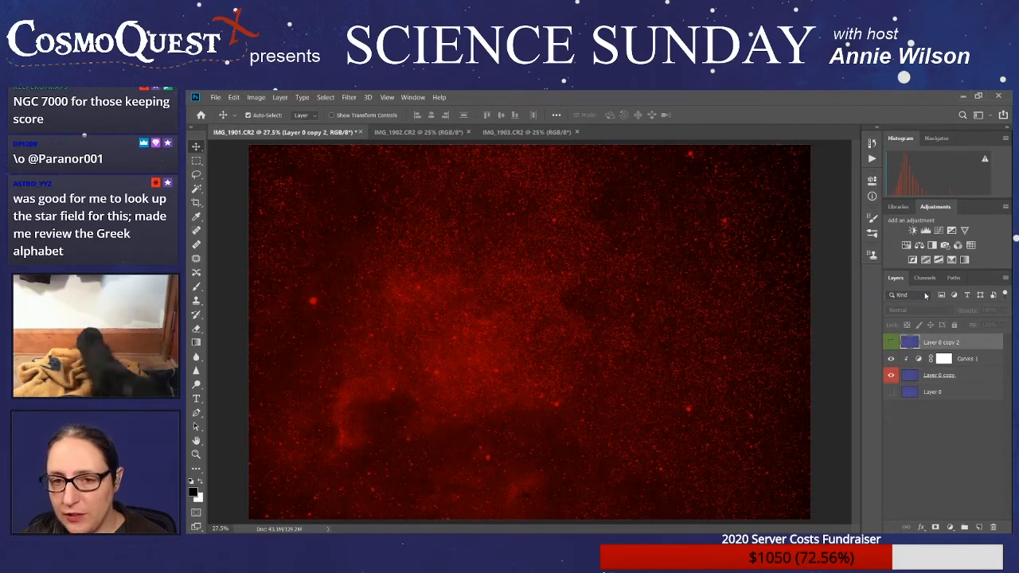
# - Show Layer 0 copy 2 in Screen blend mode and toggle its visibility to compare the result
pyautogui.click(890, 342)
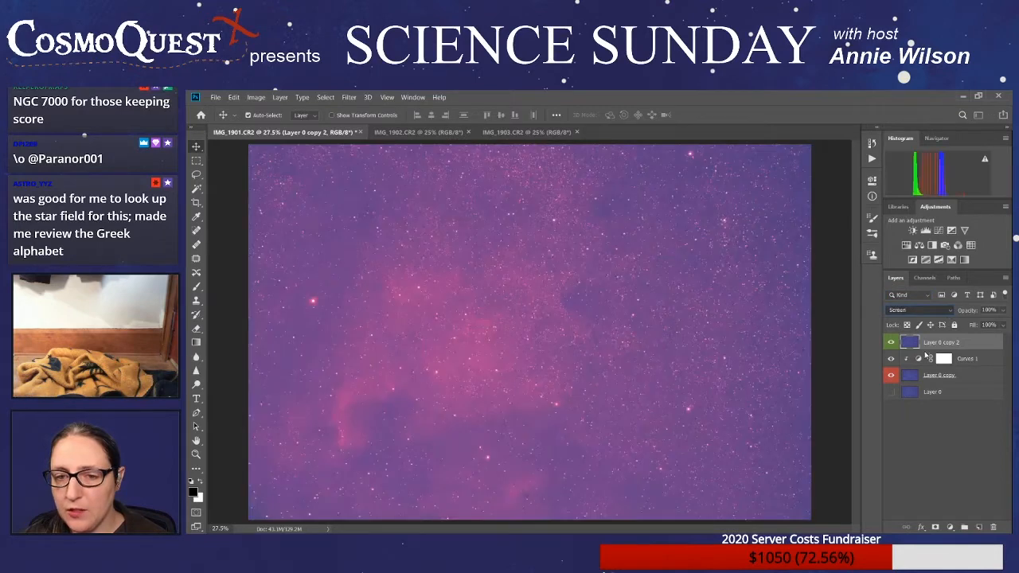
pyautogui.click(925, 355)
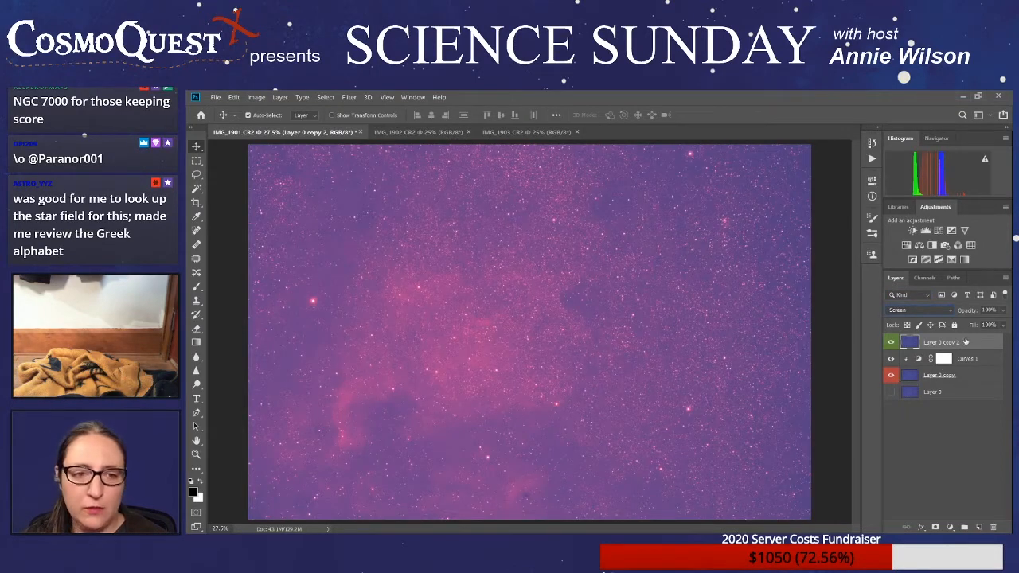
pyautogui.click(891, 344)
pyautogui.click(891, 343)
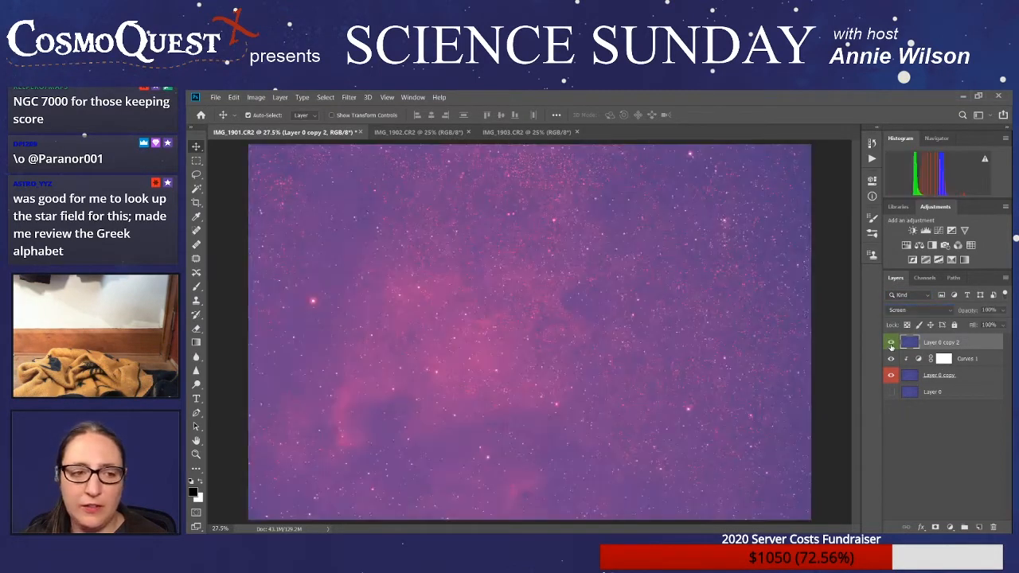
pyautogui.click(891, 344)
pyautogui.click(891, 344)
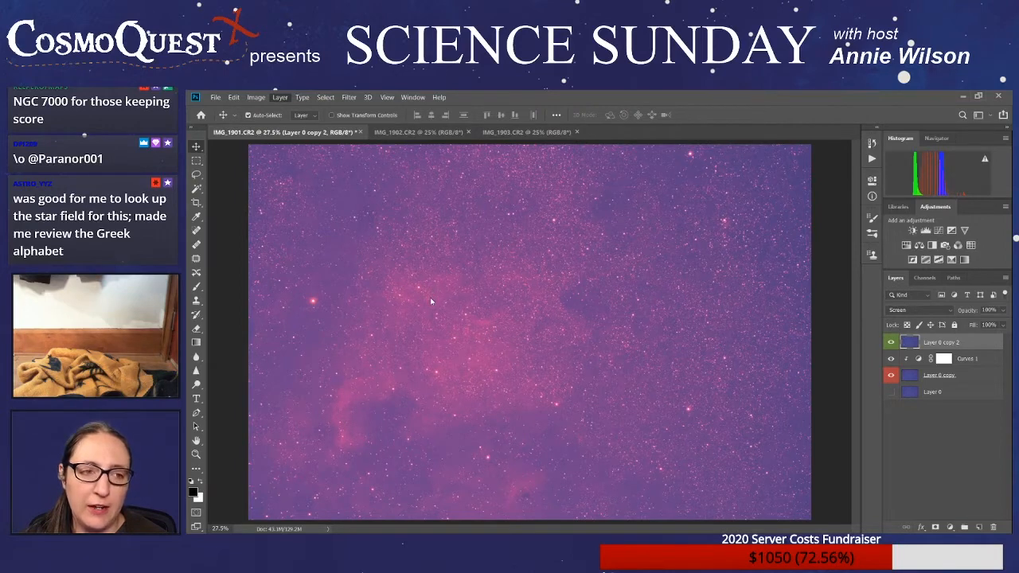
# - Add a Curves adjustment clipped to Layer 0 copy 2 and flatten its red and blue channels to leave only green
pyautogui.click(435, 252)
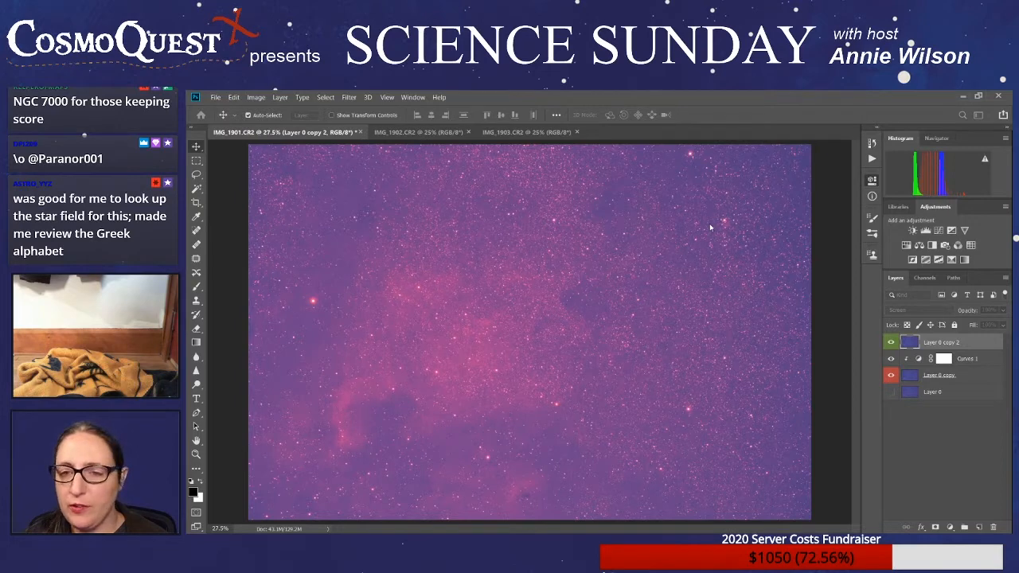
pyautogui.press('Return')
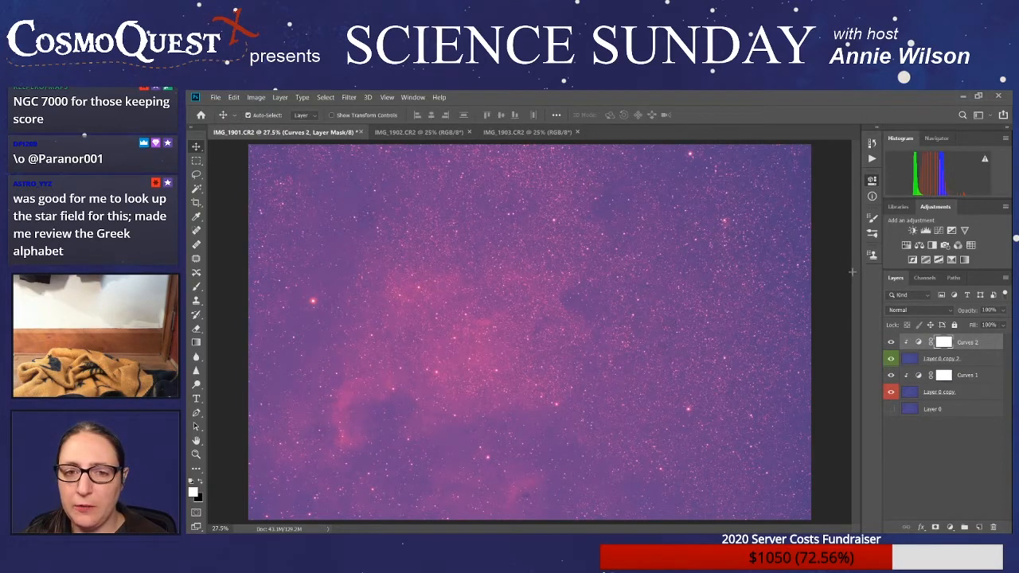
pyautogui.moveTo(853, 272); pyautogui.dragTo(852, 319)
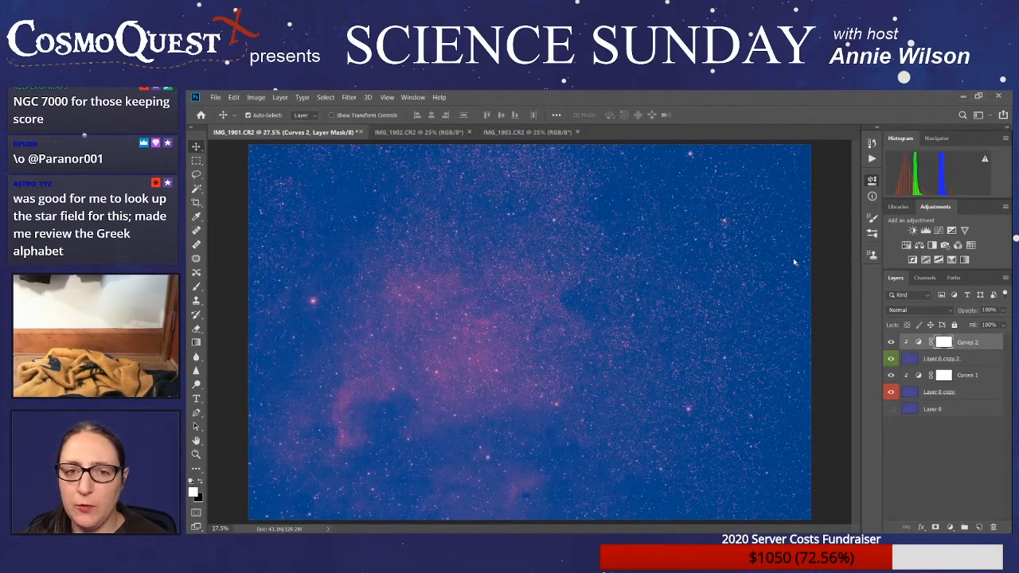
pyautogui.moveTo(852, 272); pyautogui.dragTo(851, 319)
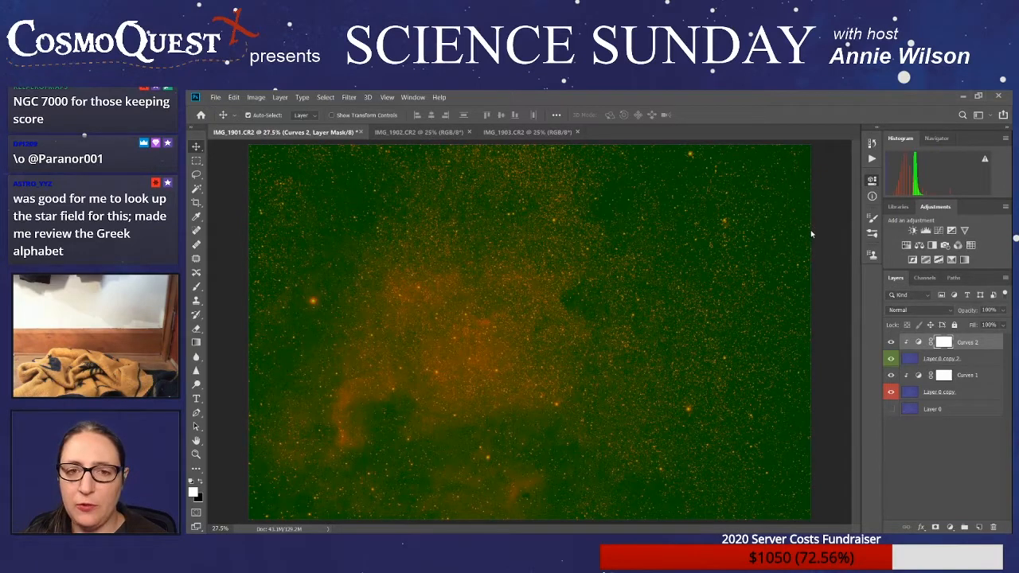
# - Reshape the green channel curve in Curves 2 to darken the sky background while keeping green signal in the stars
pyautogui.moveTo(775, 313); pyautogui.dragTo(786, 315)
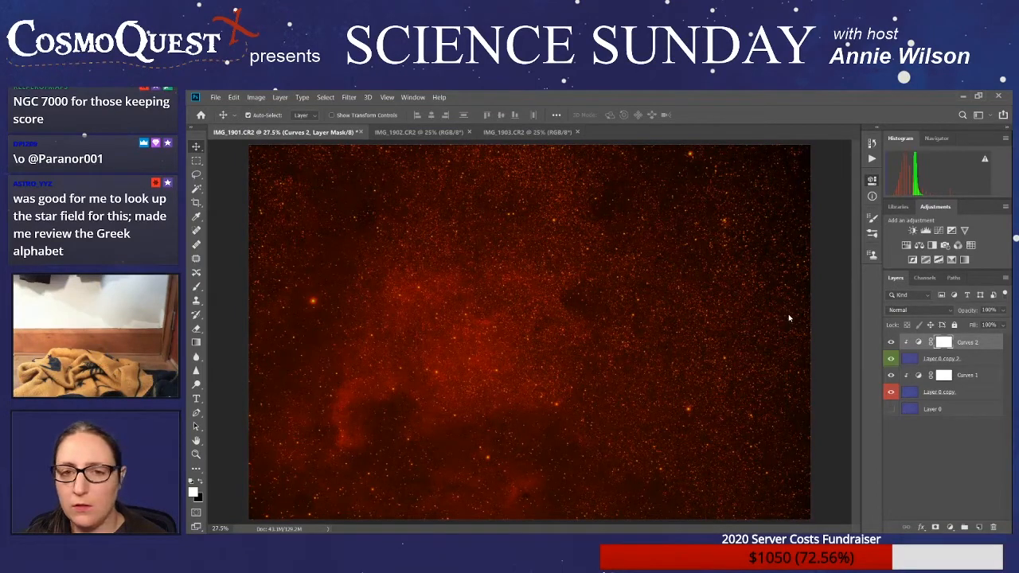
pyautogui.moveTo(842, 314); pyautogui.dragTo(802, 319)
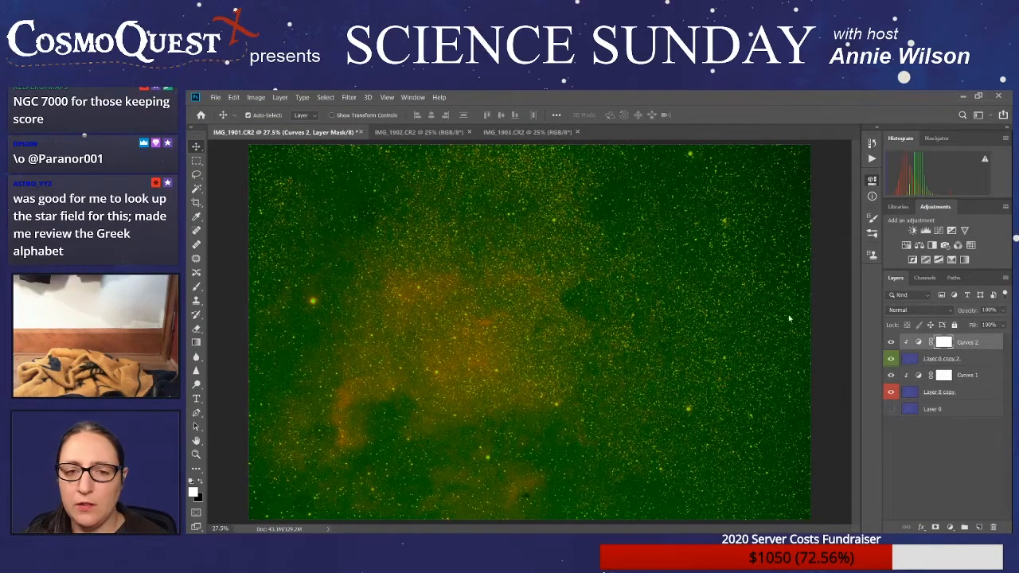
pyautogui.moveTo(789, 316); pyautogui.dragTo(799, 316)
pyautogui.moveTo(799, 241); pyautogui.dragTo(798, 279)
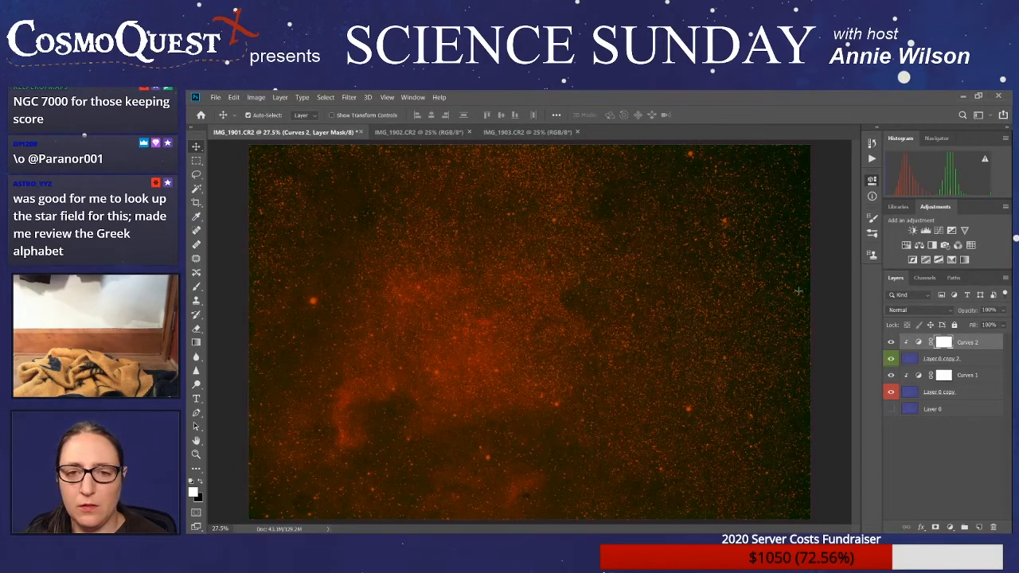
pyautogui.moveTo(798, 287); pyautogui.dragTo(793, 300)
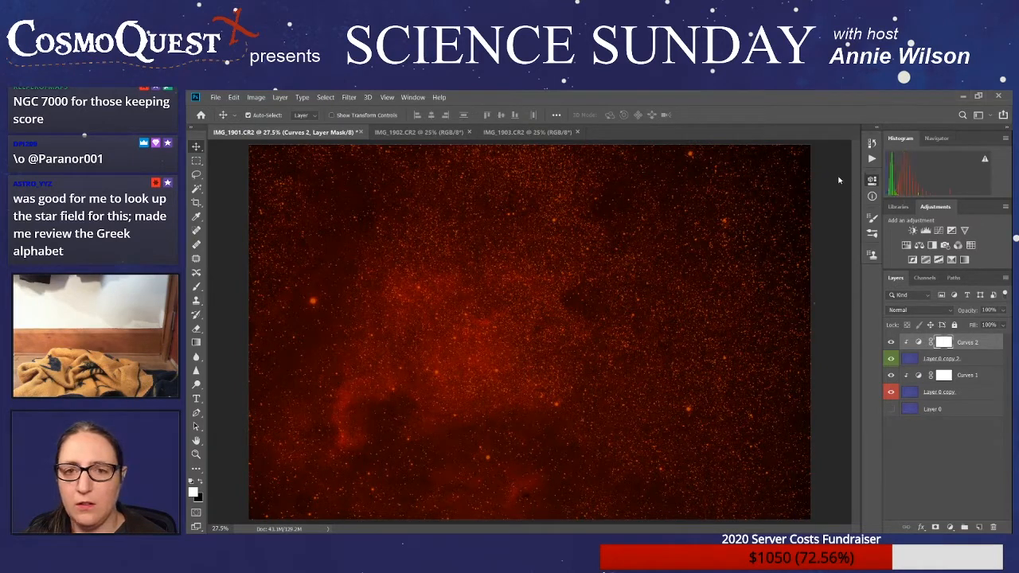
# - Toggle the visibility of Layer 0 copy 2 and Curves 1 to compare the red-only and combined red-green versions
pyautogui.click(891, 359)
pyautogui.click(891, 375)
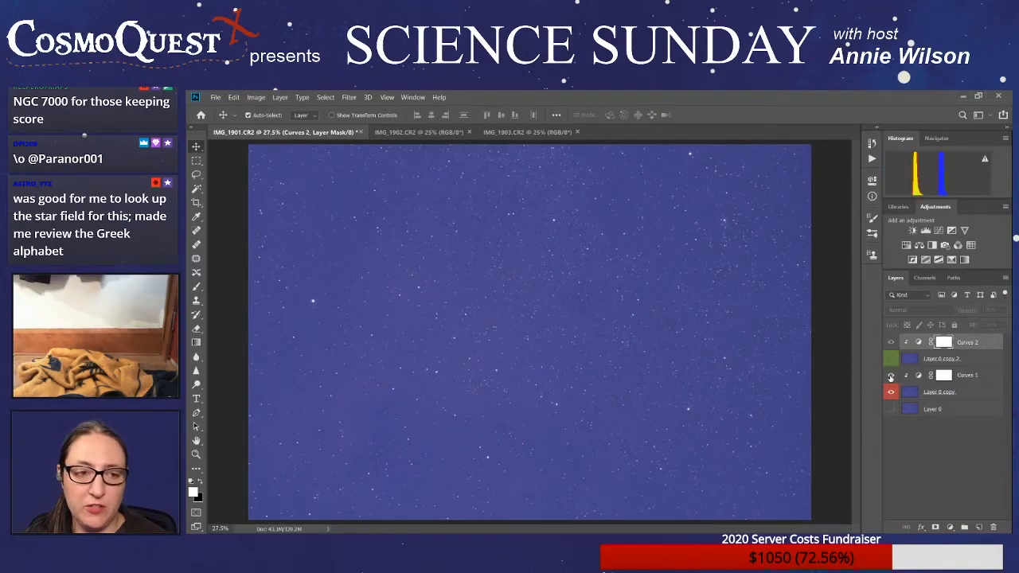
pyautogui.click(891, 375)
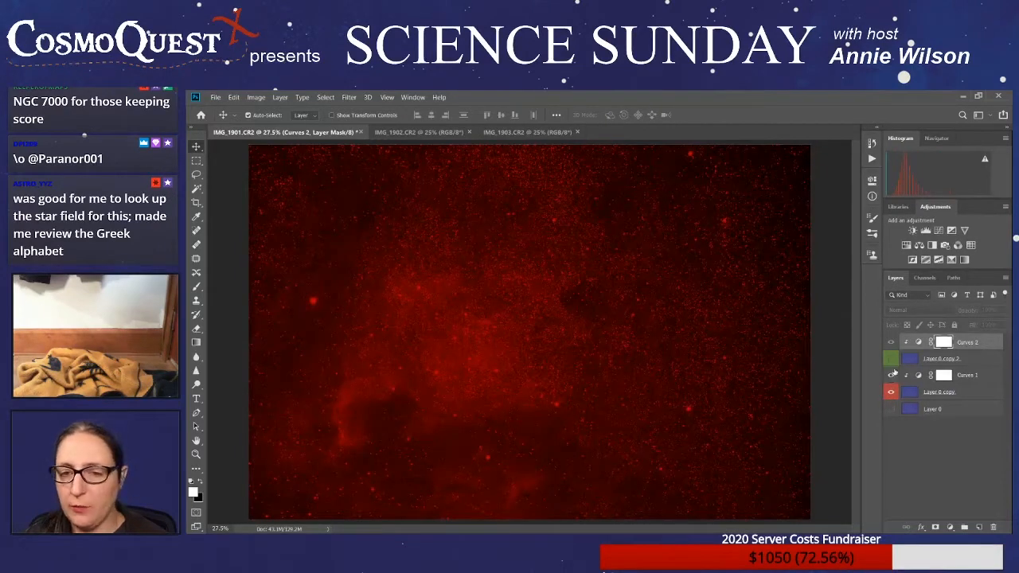
pyautogui.click(891, 360)
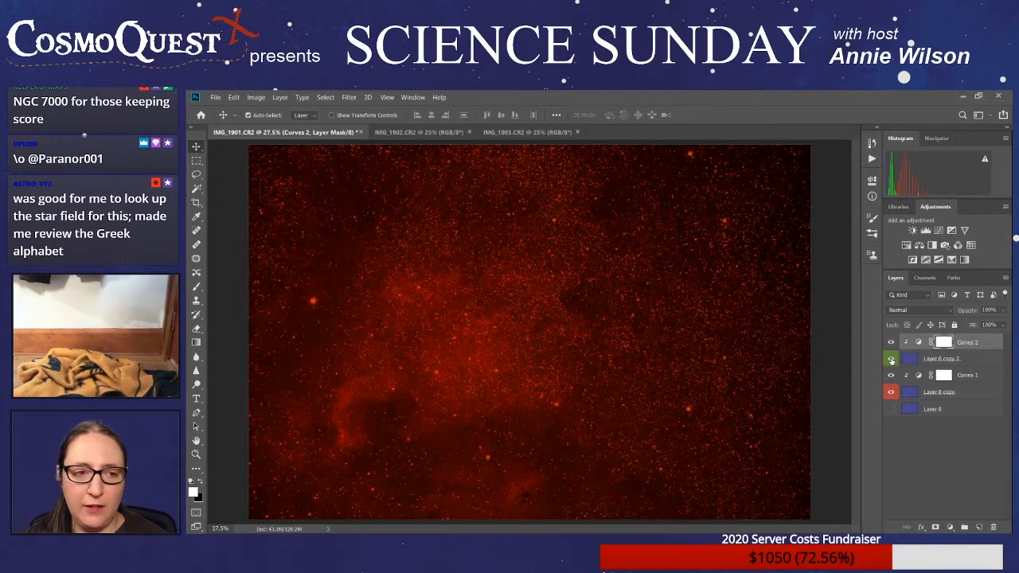
pyautogui.click(891, 360)
pyautogui.click(891, 360)
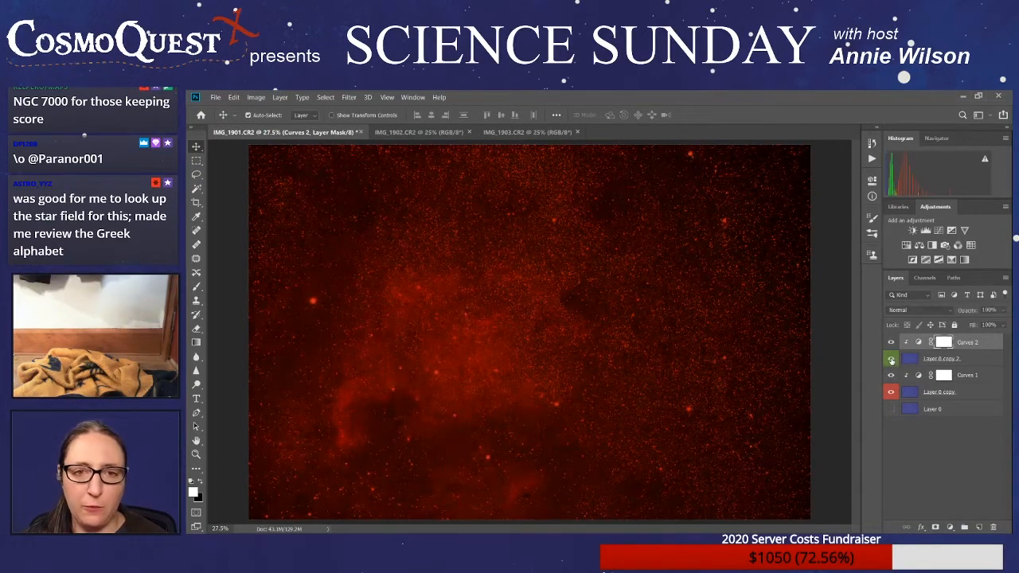
# - Label Layer 0 blue and move it to the top of the layer stack
pyautogui.click(954, 415)
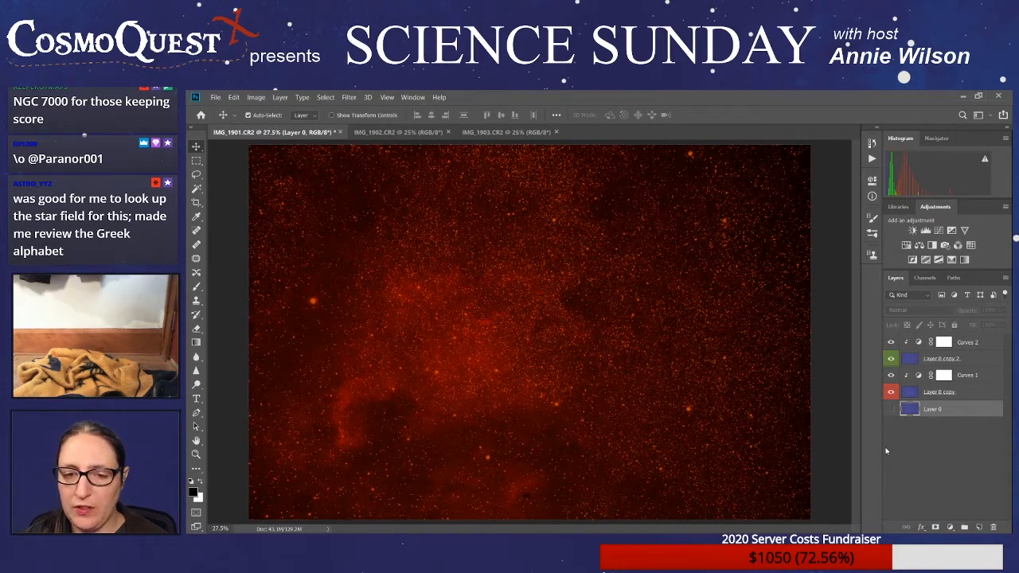
pyautogui.click(890, 408)
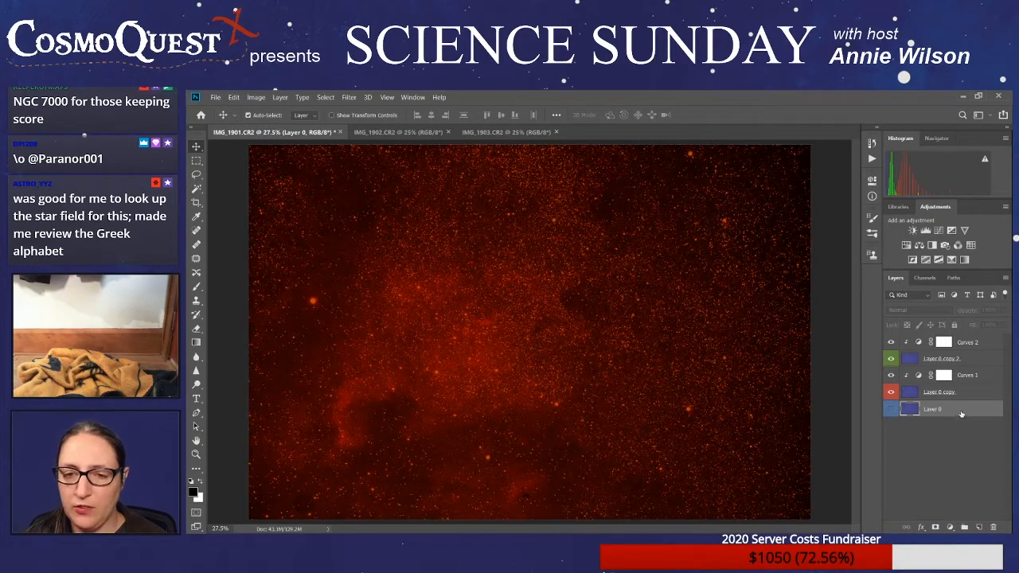
pyautogui.moveTo(962, 415); pyautogui.dragTo(966, 339)
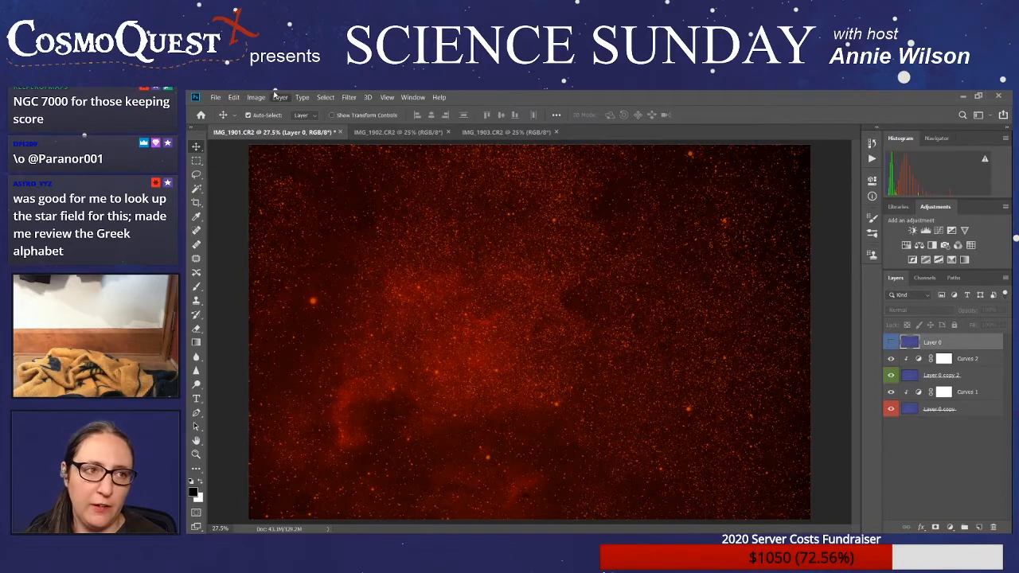
# - Show Layer 0 and set its blend mode to Screen
pyautogui.click(442, 256)
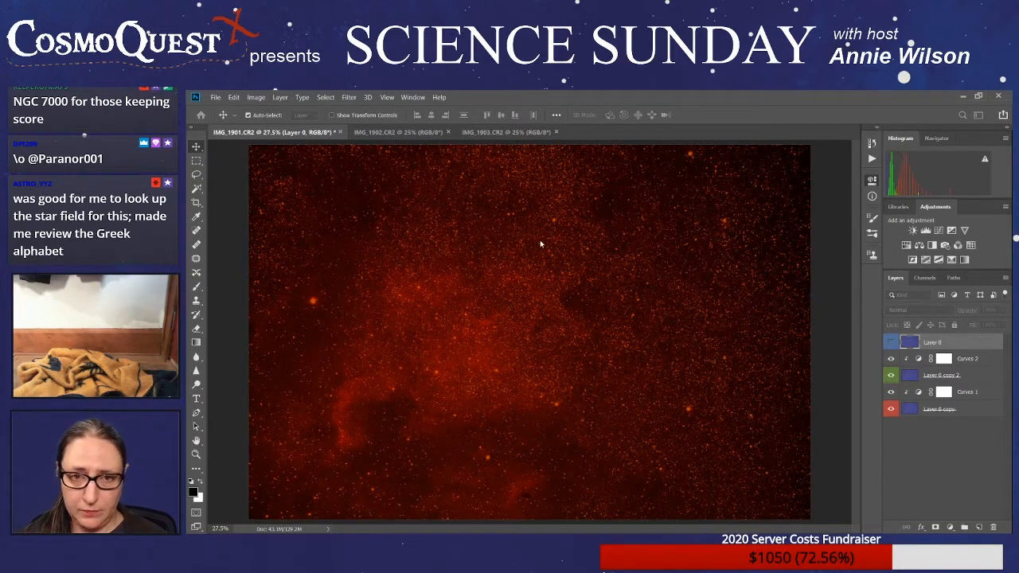
pyautogui.click(709, 238)
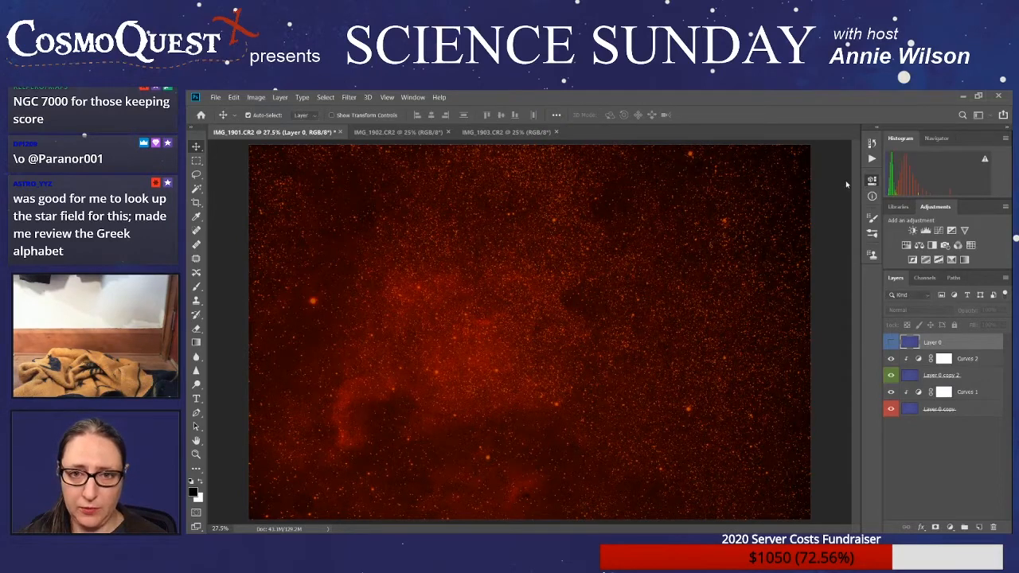
pyautogui.click(891, 343)
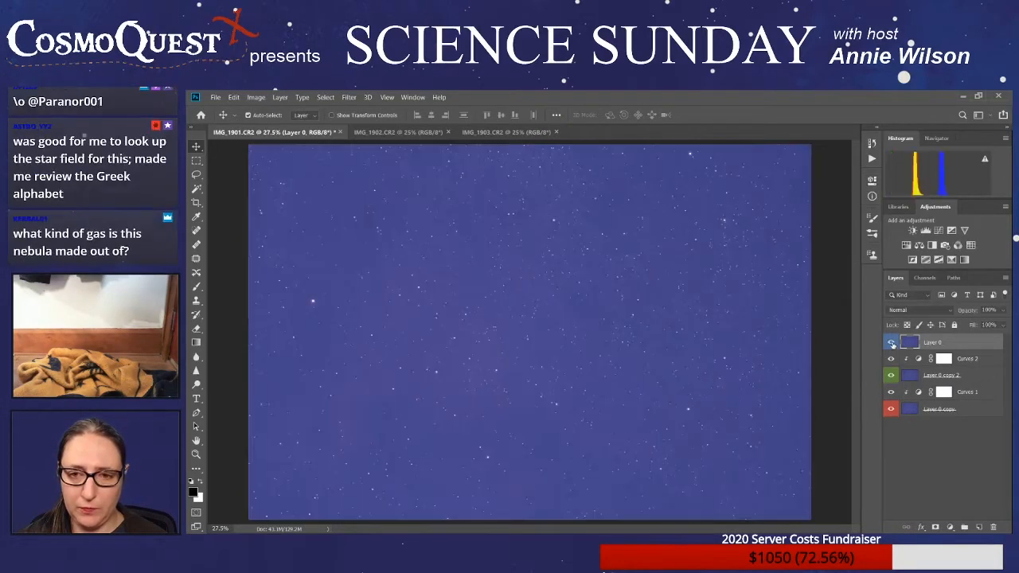
pyautogui.click(951, 310)
pyautogui.click(913, 393)
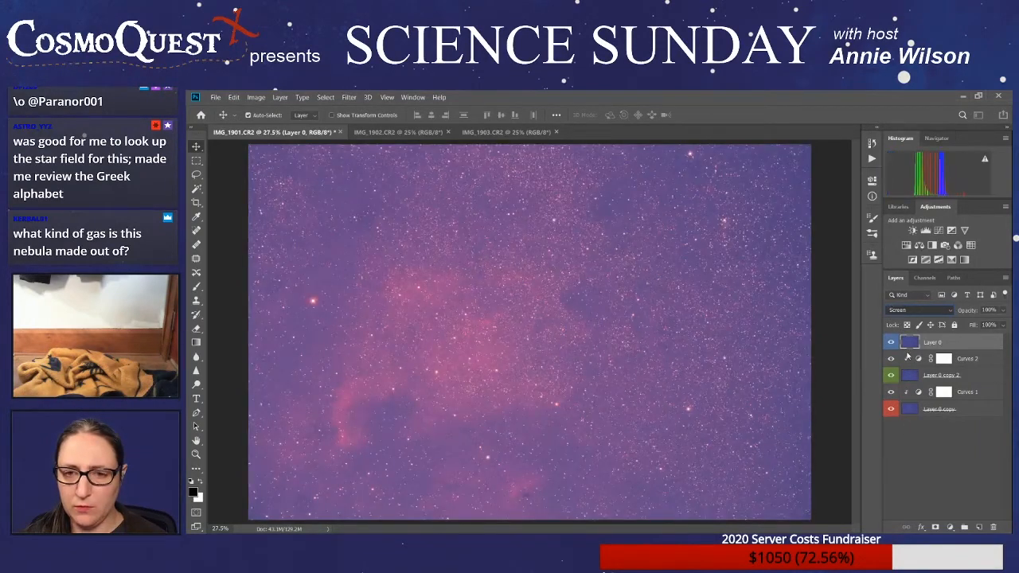
pyautogui.click(906, 353)
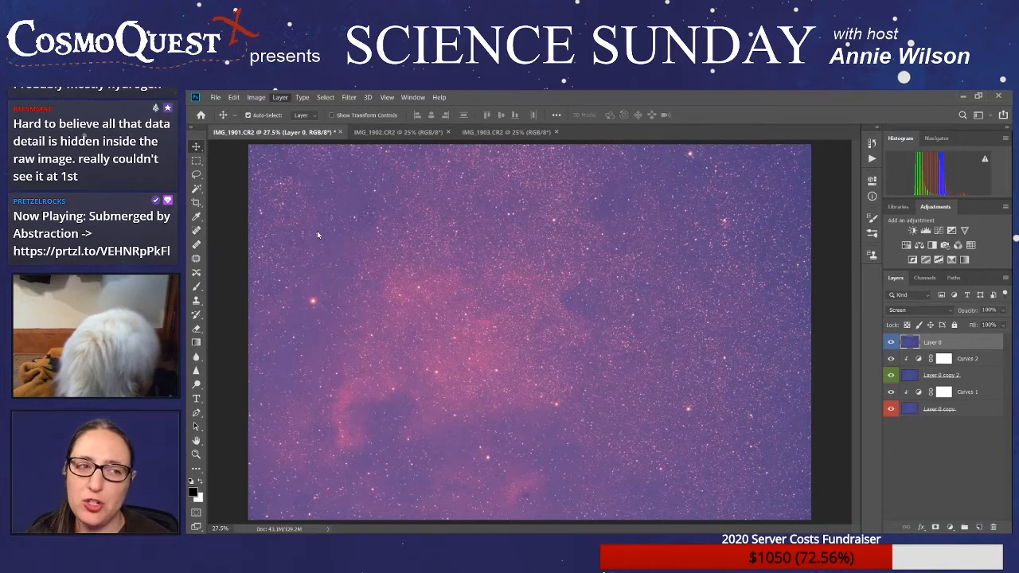
# - Add a Curves 3 adjustment clipped to Layer 0 and remove the red and green channels from it
pyautogui.click(428, 257)
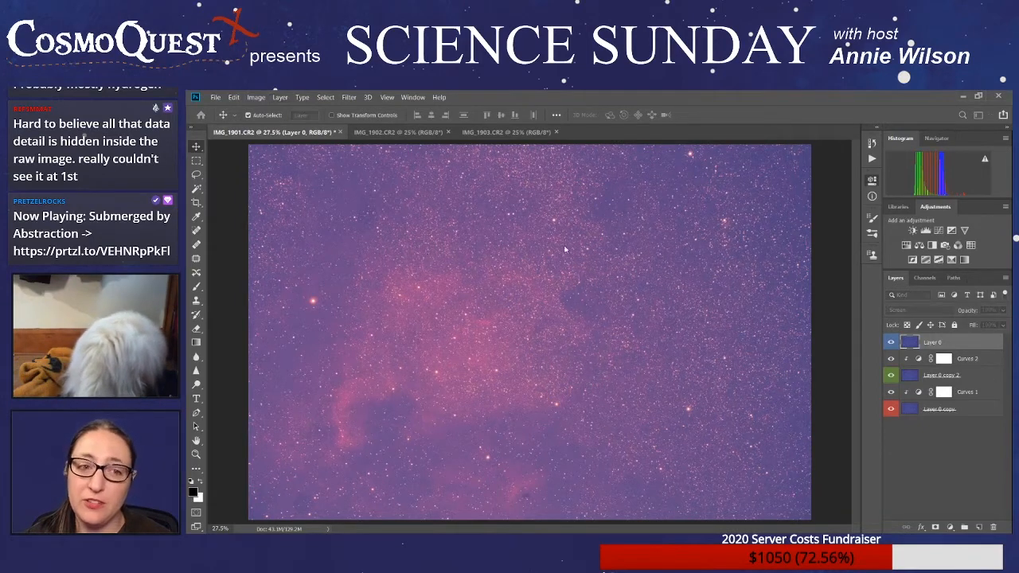
pyautogui.press('Return')
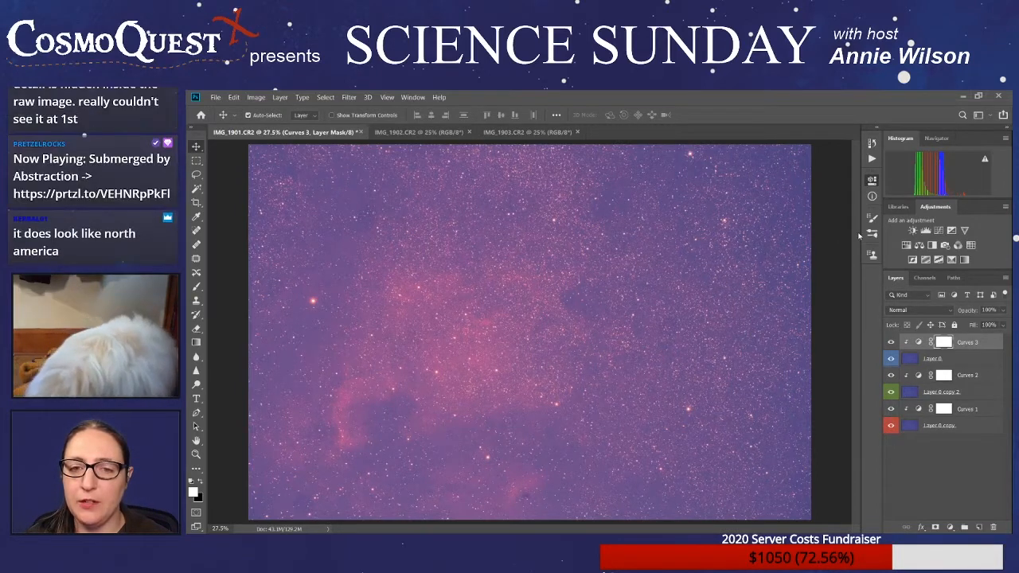
pyautogui.hotkey('ctrl', 'z')
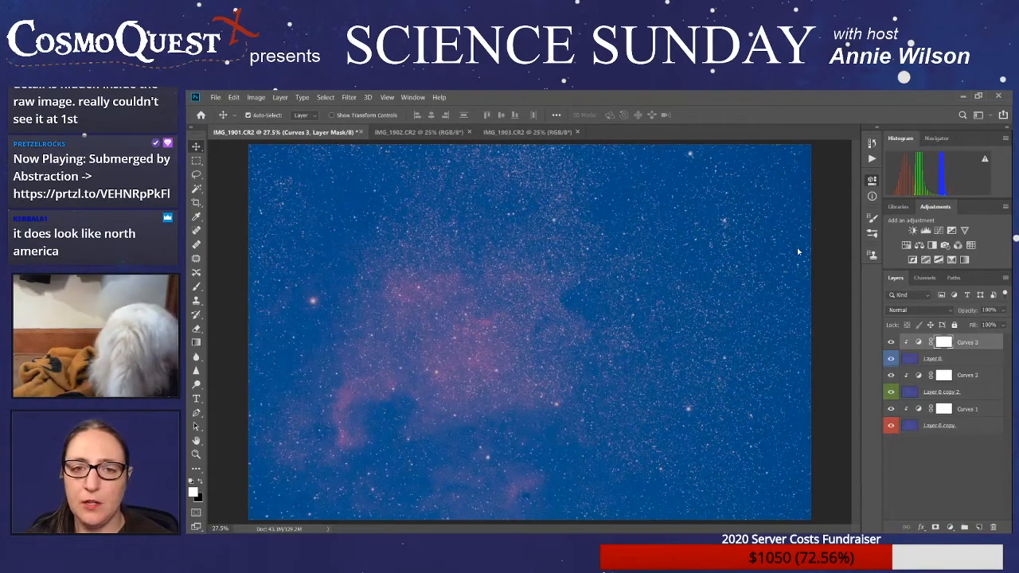
pyautogui.hotkey('ctrl', 'shift', 'z')
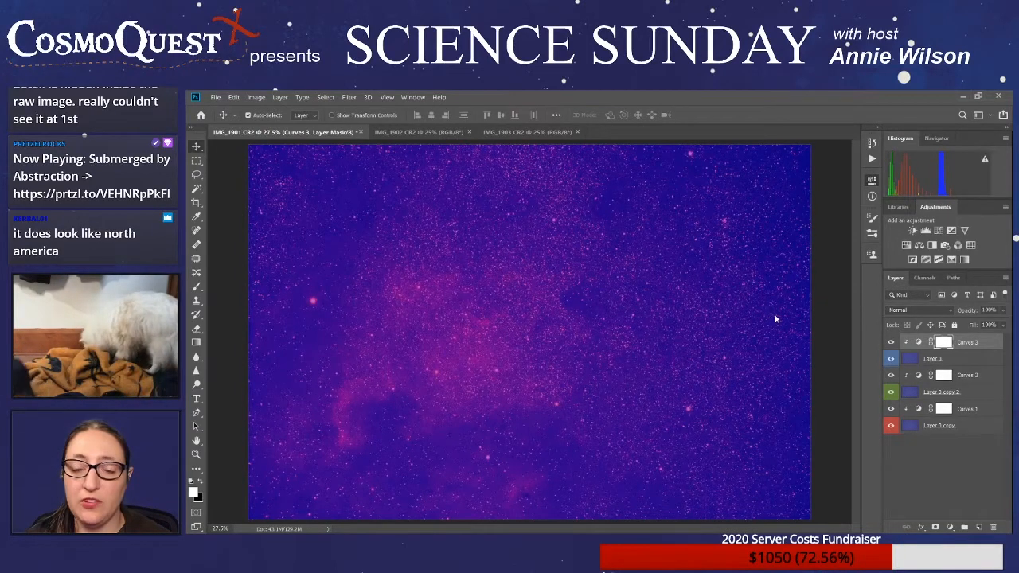
# - Reshape the blue channel curve in Curves 3 to darken the blue sky background while keeping a faint blue signal
pyautogui.hotkey('ctrl', 'shift', 'z')
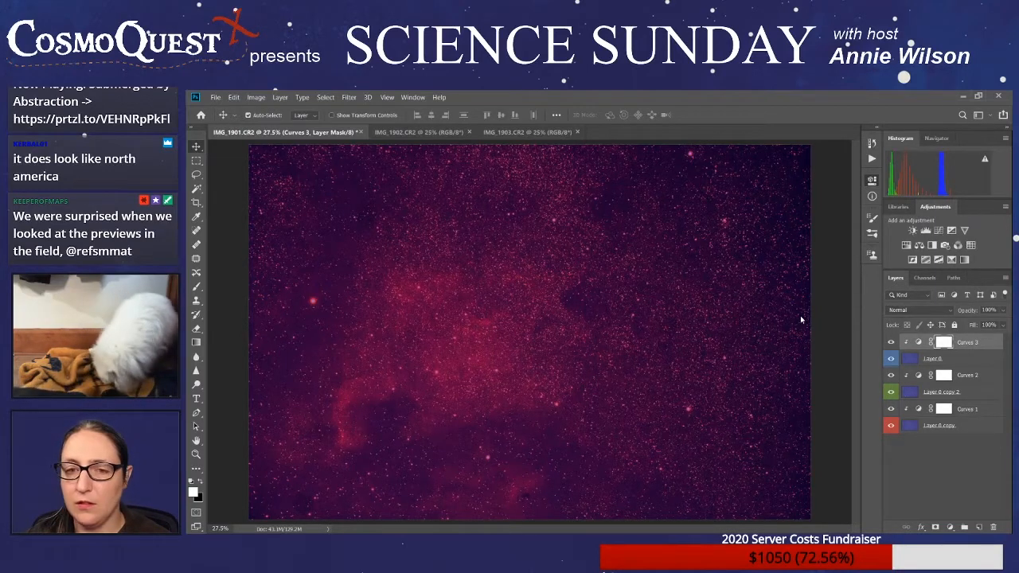
pyautogui.hotkey('ctrl', 'z')
pyautogui.hotkey('ctrl', 'z')
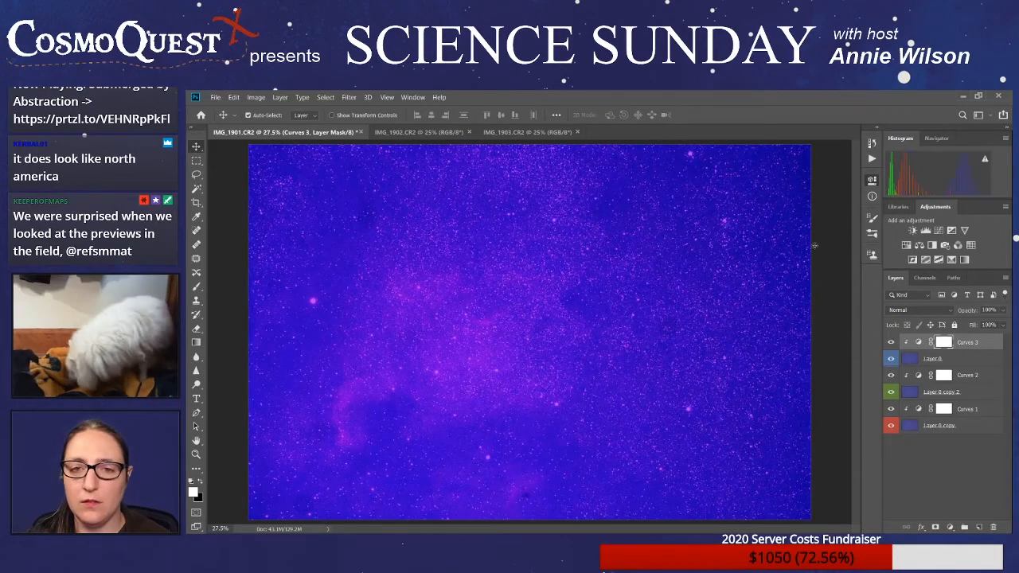
pyautogui.moveTo(813, 238); pyautogui.dragTo(811, 296)
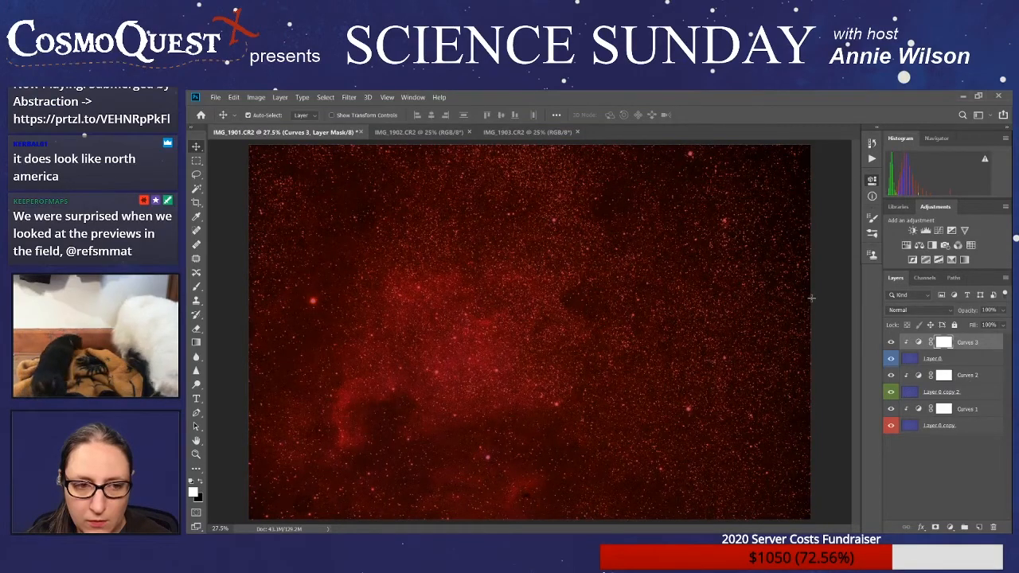
pyautogui.moveTo(811, 298)
pyautogui.mouseDown()
pyautogui.moveTo(814, 277)
pyautogui.moveTo(812, 290)
pyautogui.mouseUp()
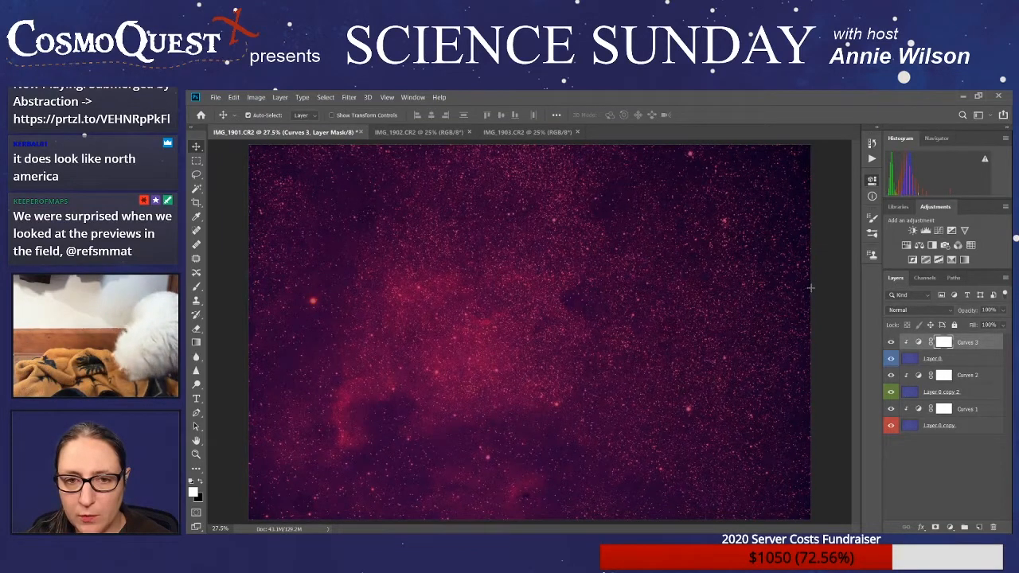
pyautogui.moveTo(810, 288); pyautogui.dragTo(814, 288)
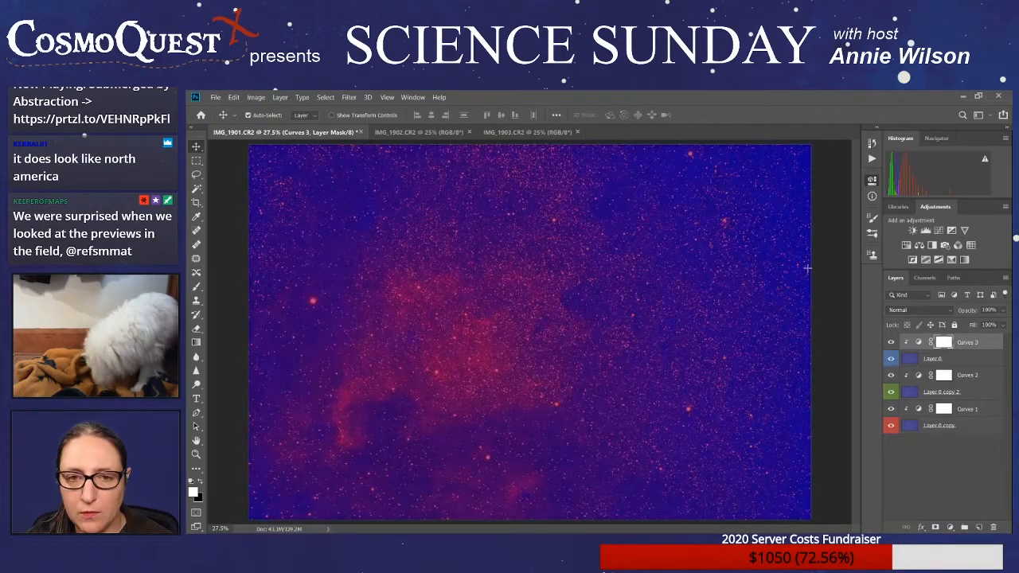
pyautogui.moveTo(811, 294); pyautogui.dragTo(808, 287)
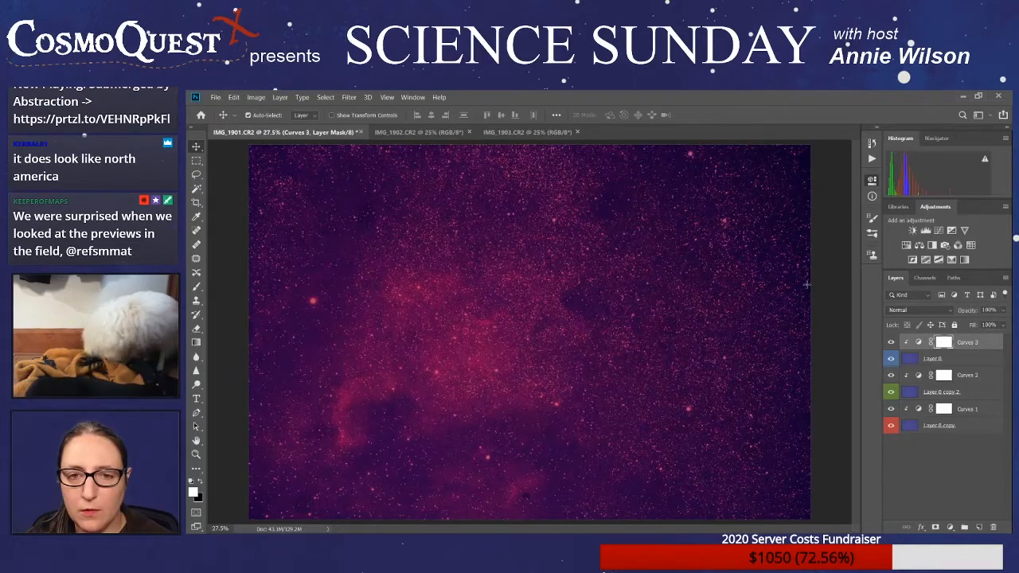
pyautogui.moveTo(809, 283); pyautogui.dragTo(814, 289)
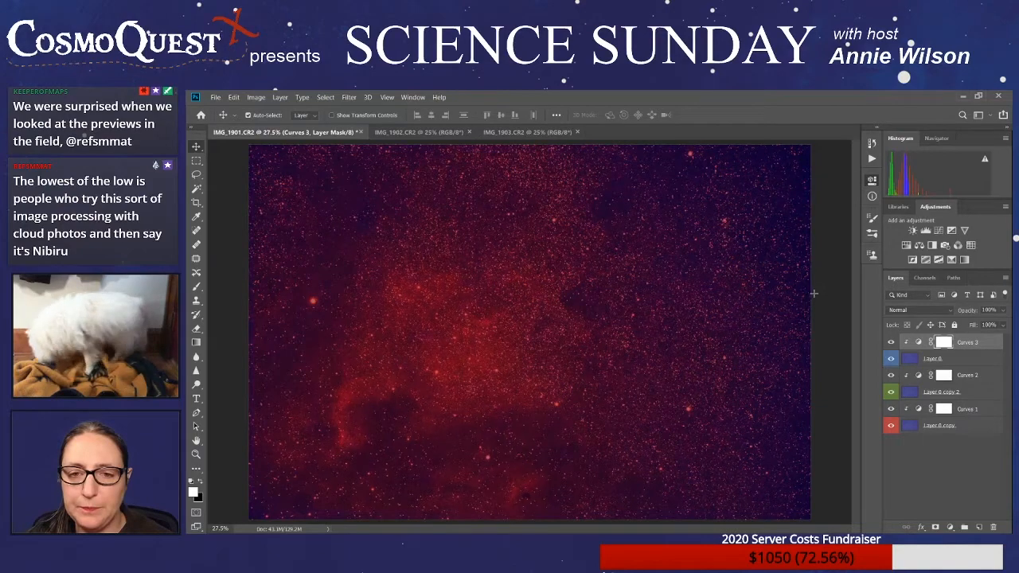
pyautogui.moveTo(813, 301); pyautogui.dragTo(807, 294)
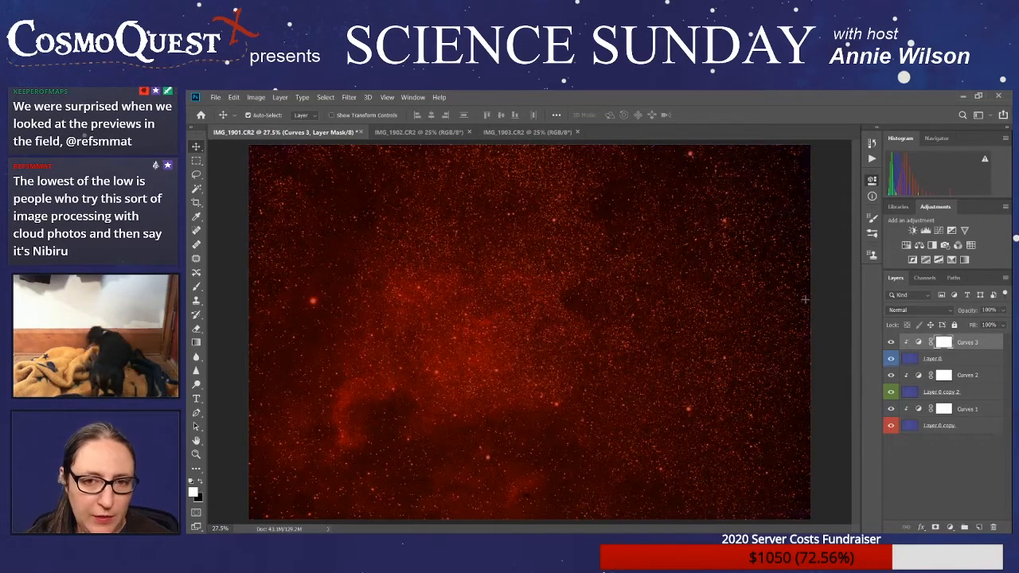
pyautogui.moveTo(815, 298)
pyautogui.mouseDown()
pyautogui.moveTo(815, 280)
pyautogui.moveTo(816, 311)
pyautogui.moveTo(816, 283)
pyautogui.moveTo(811, 297)
pyautogui.mouseUp()
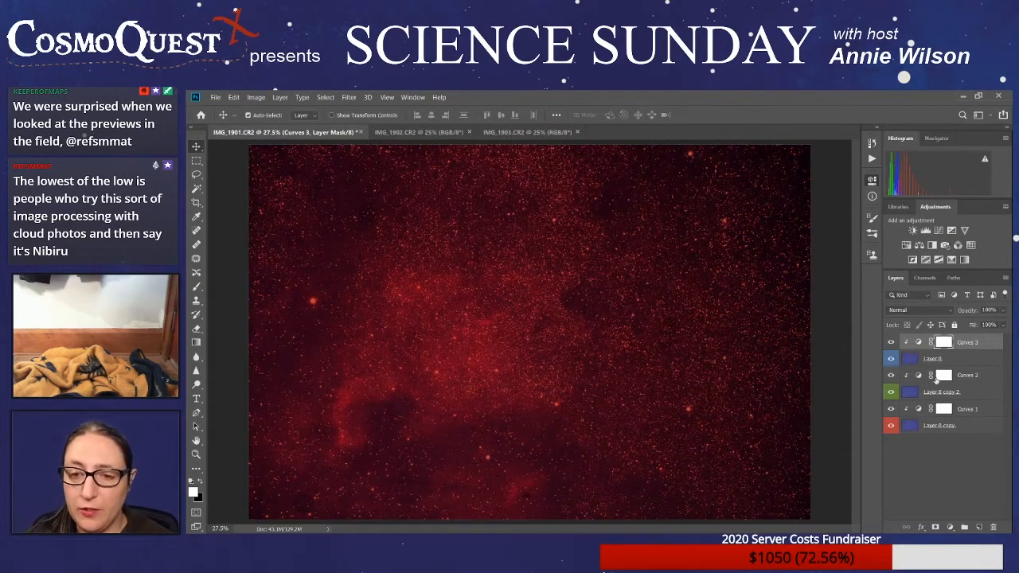
# - Rework the green channel curve in Curves 2 against the combined three-color image
pyautogui.click(976, 377)
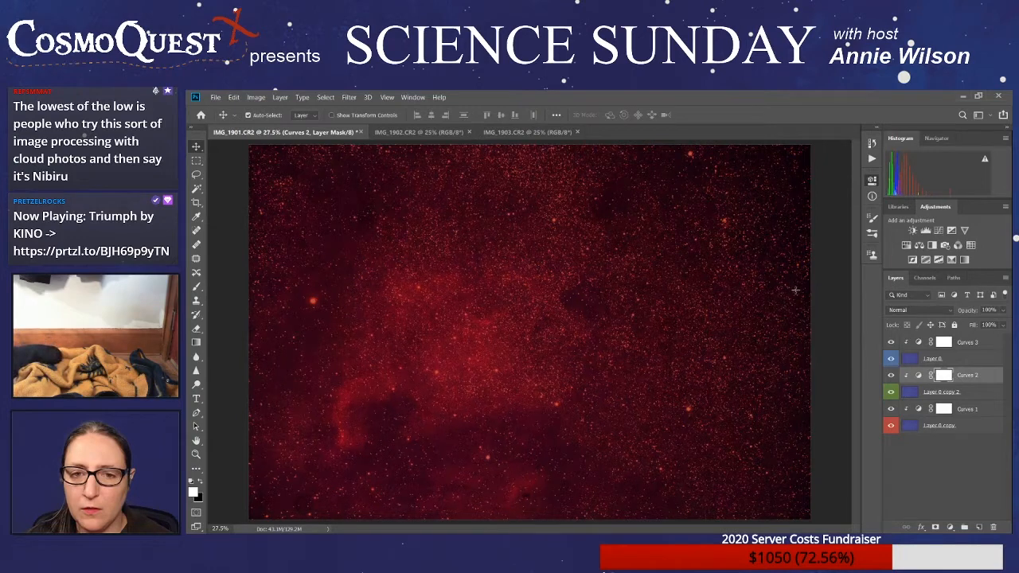
pyautogui.moveTo(794, 306)
pyautogui.mouseDown()
pyautogui.moveTo(790, 298)
pyautogui.moveTo(785, 310)
pyautogui.mouseUp()
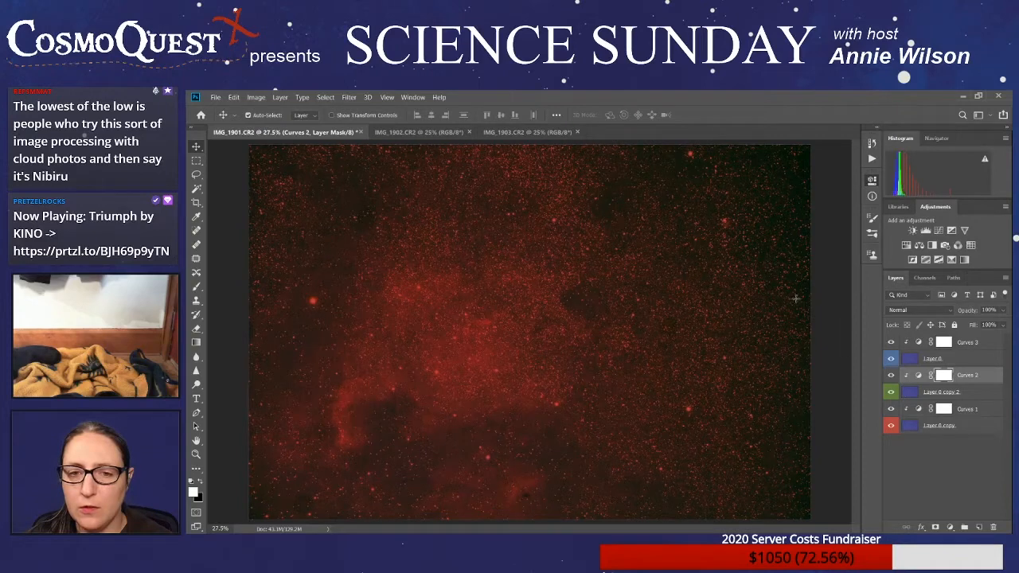
pyautogui.moveTo(795, 300)
pyautogui.mouseDown()
pyautogui.moveTo(794, 289)
pyautogui.moveTo(794, 302)
pyautogui.mouseUp()
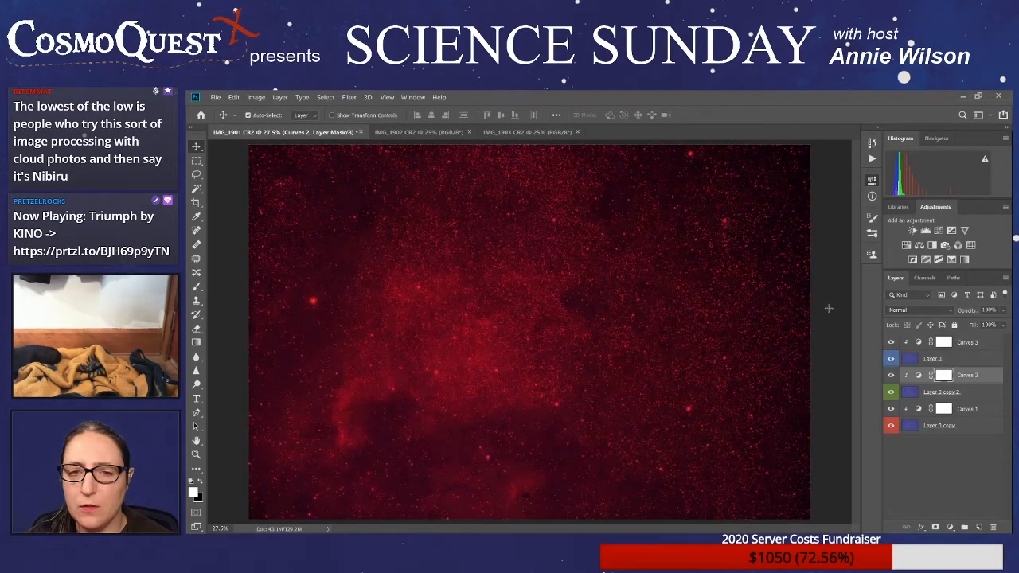
pyautogui.moveTo(814, 291); pyautogui.dragTo(825, 309)
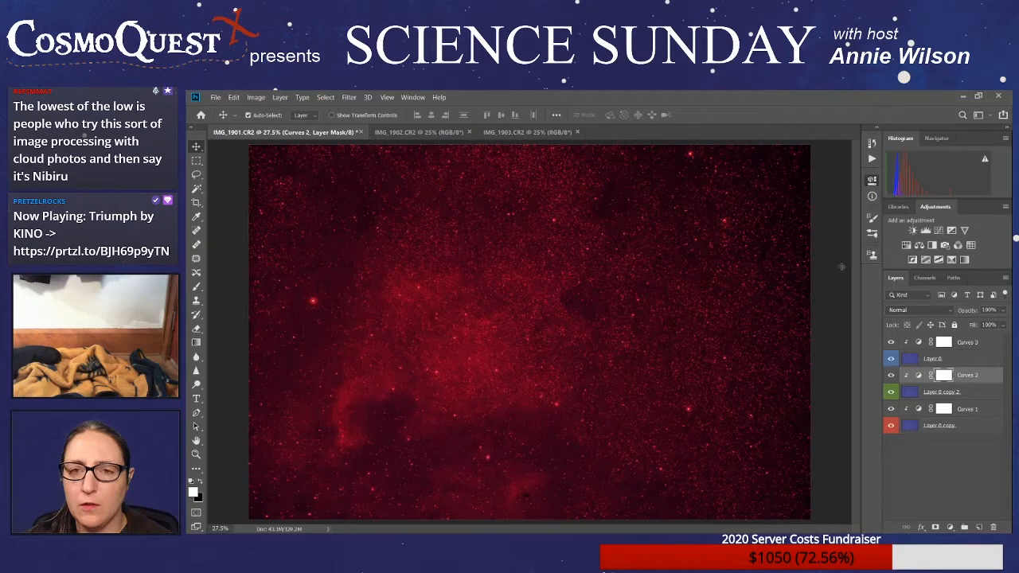
pyautogui.moveTo(800, 291)
pyautogui.mouseDown()
pyautogui.moveTo(787, 280)
pyautogui.moveTo(790, 288)
pyautogui.mouseUp()
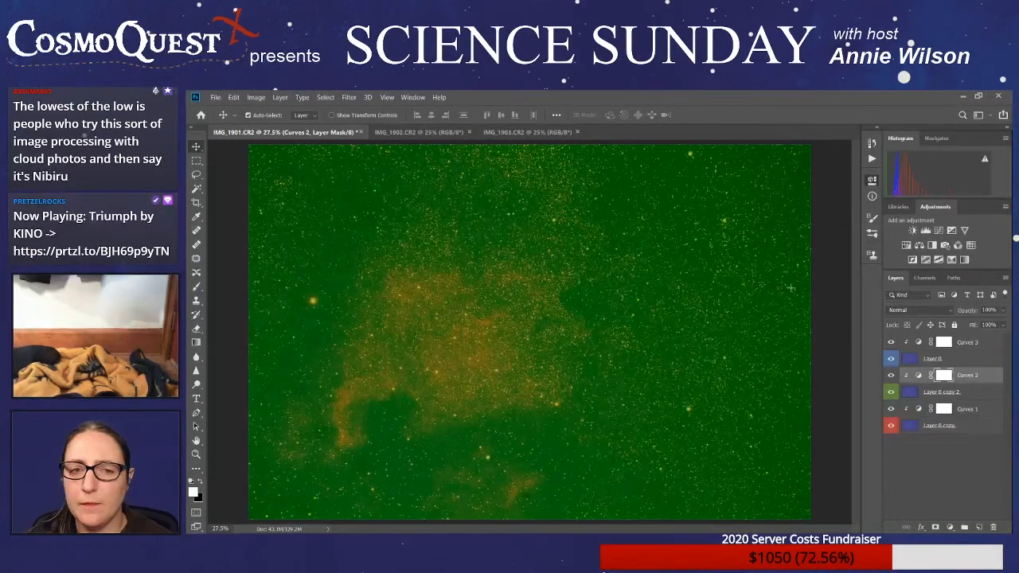
# - Hide Layer 0 and Layer 0 copy, and steepen the Curves 2 green channel to leave bright green stars on black sky
pyautogui.click(891, 358)
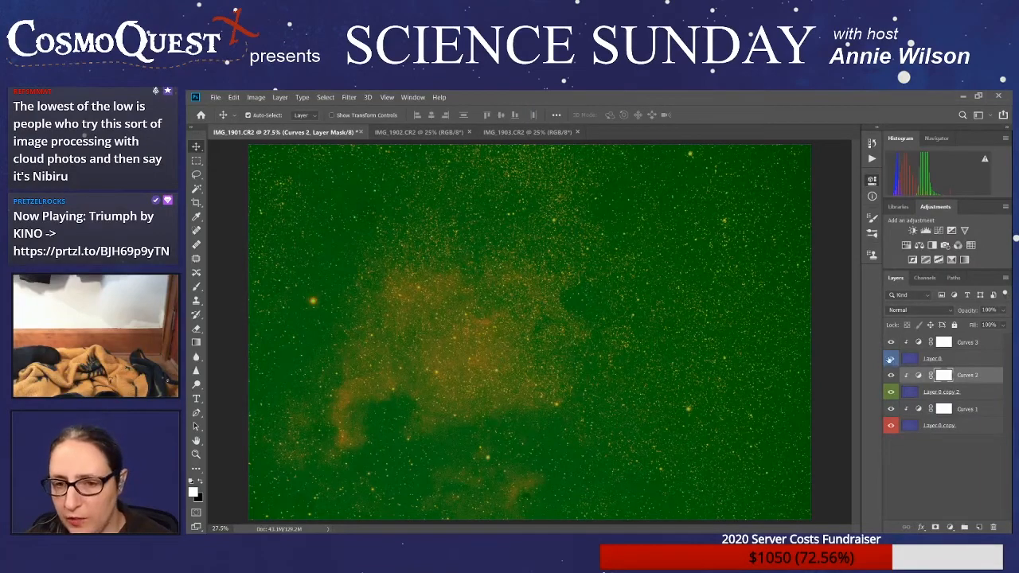
pyautogui.click(891, 425)
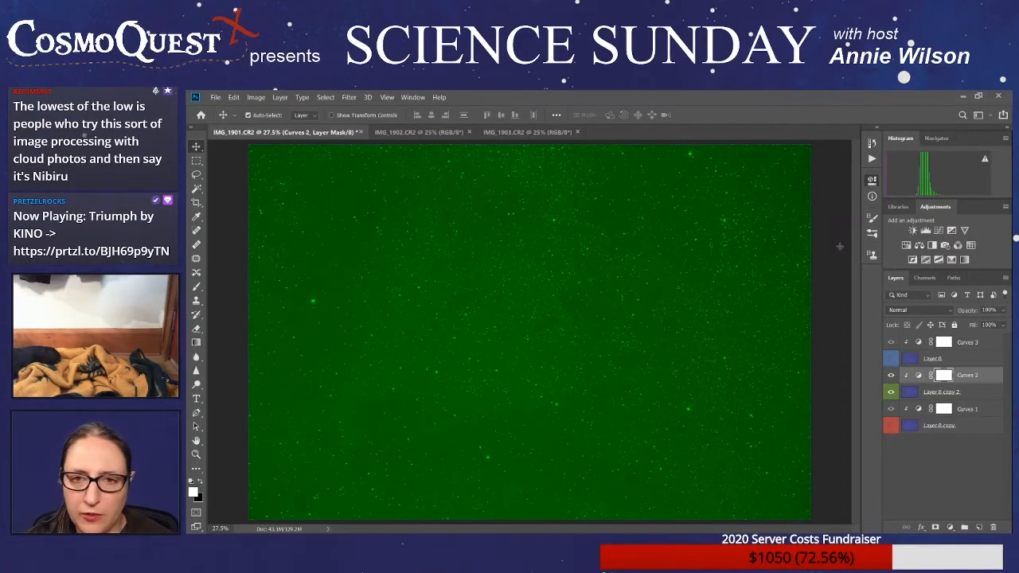
pyautogui.moveTo(842, 241); pyautogui.dragTo(844, 311)
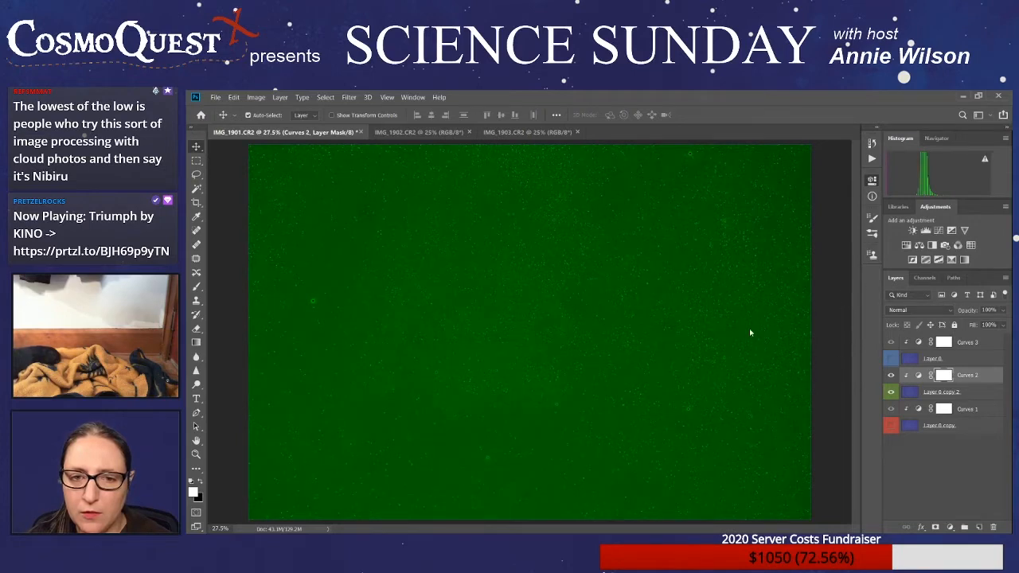
pyautogui.click(793, 292)
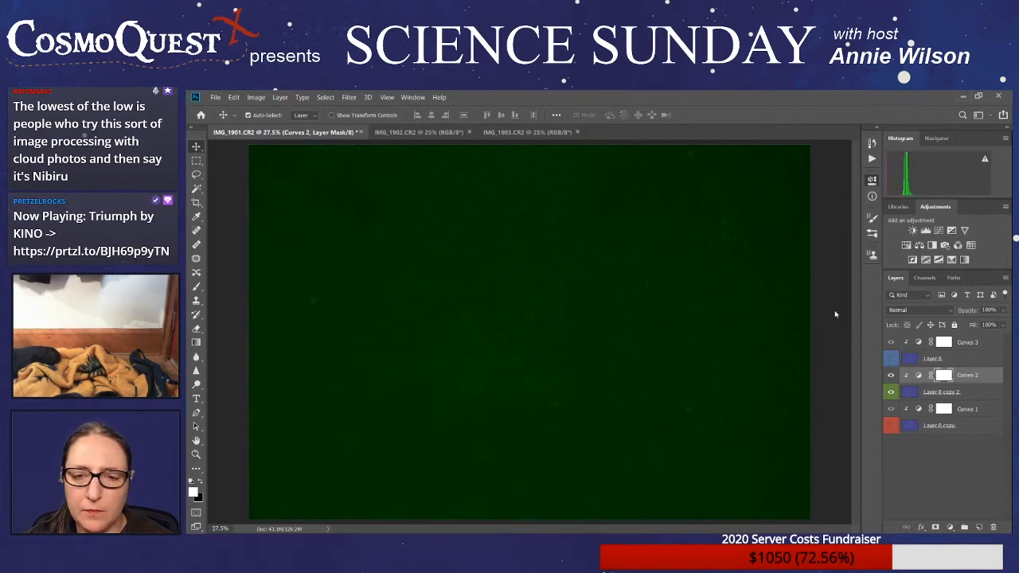
pyautogui.click(793, 274)
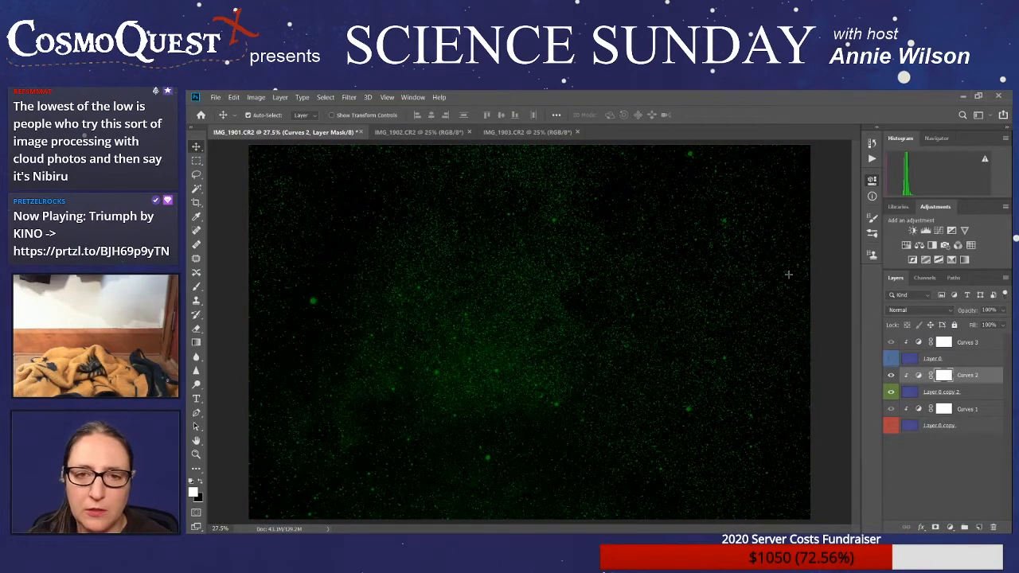
pyautogui.moveTo(792, 271); pyautogui.dragTo(790, 237)
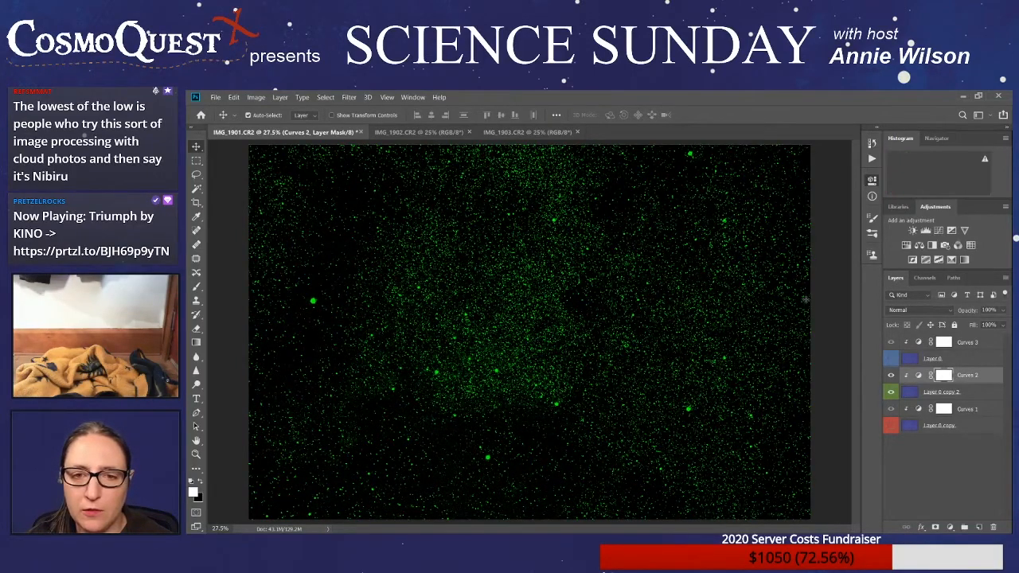
pyautogui.moveTo(794, 292); pyautogui.dragTo(793, 294)
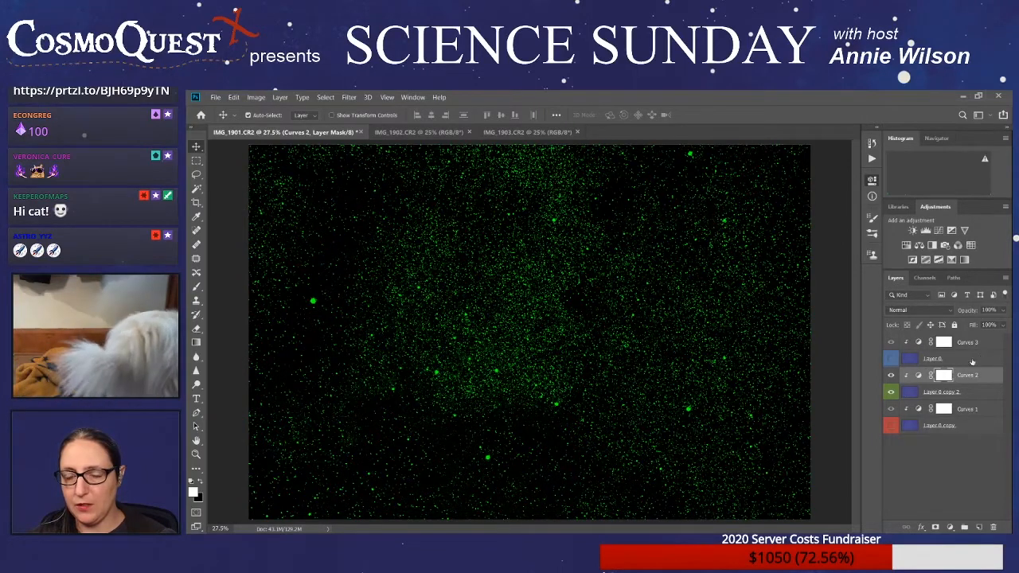
# - Isolate the blue Layer 0 and steepen the Curves 3 blue channel to bring out the nebula against a black sky
pyautogui.click(891, 358)
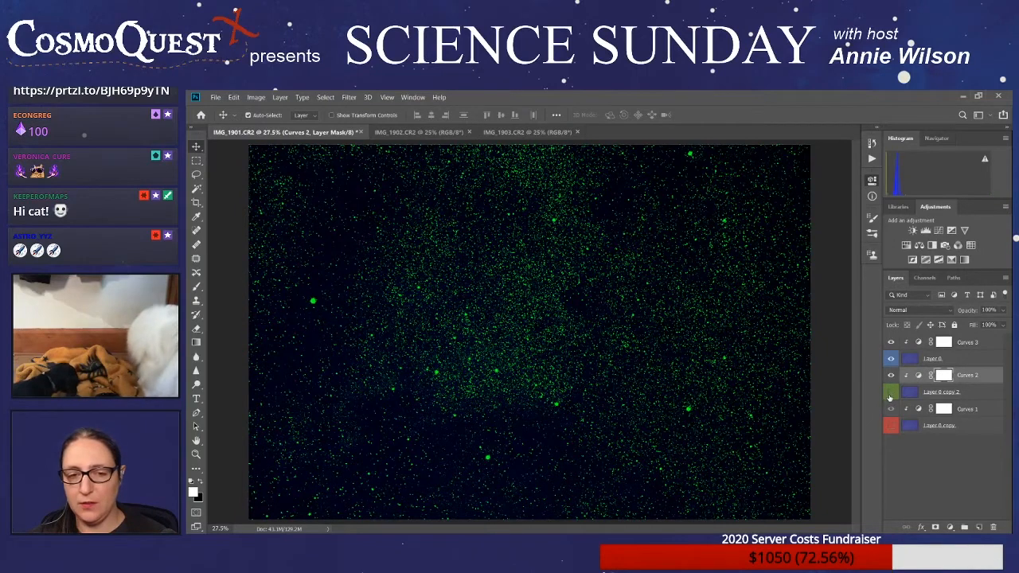
pyautogui.click(890, 394)
pyautogui.click(984, 342)
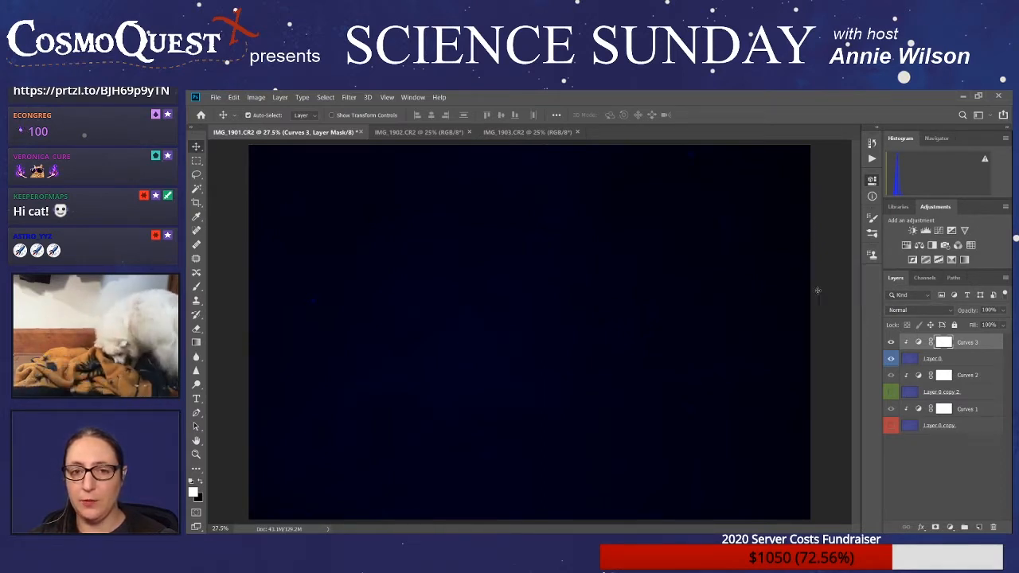
pyautogui.moveTo(815, 290); pyautogui.dragTo(809, 236)
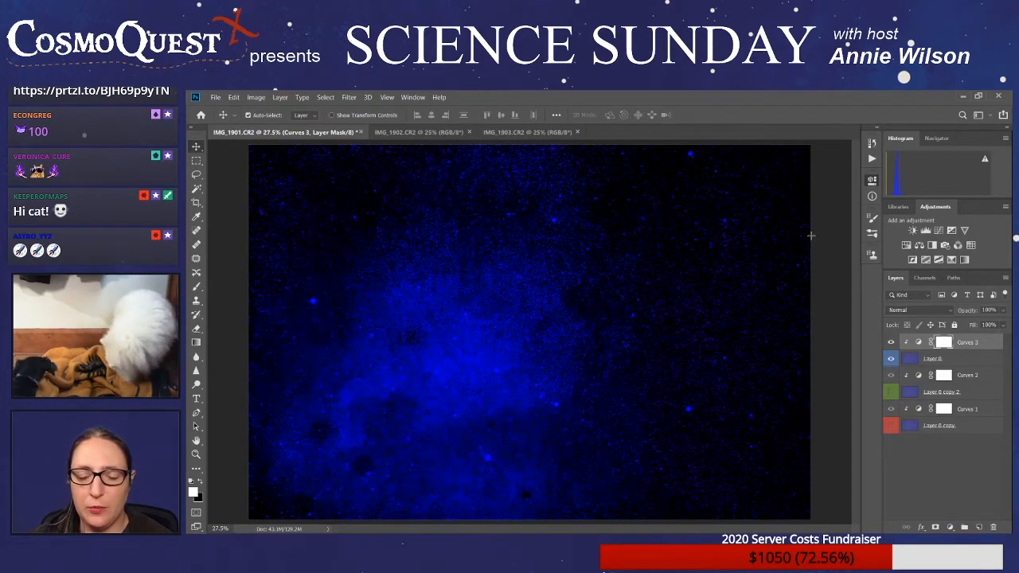
pyautogui.moveTo(806, 320)
pyautogui.mouseDown()
pyautogui.moveTo(809, 285)
pyautogui.moveTo(809, 301)
pyautogui.mouseUp()
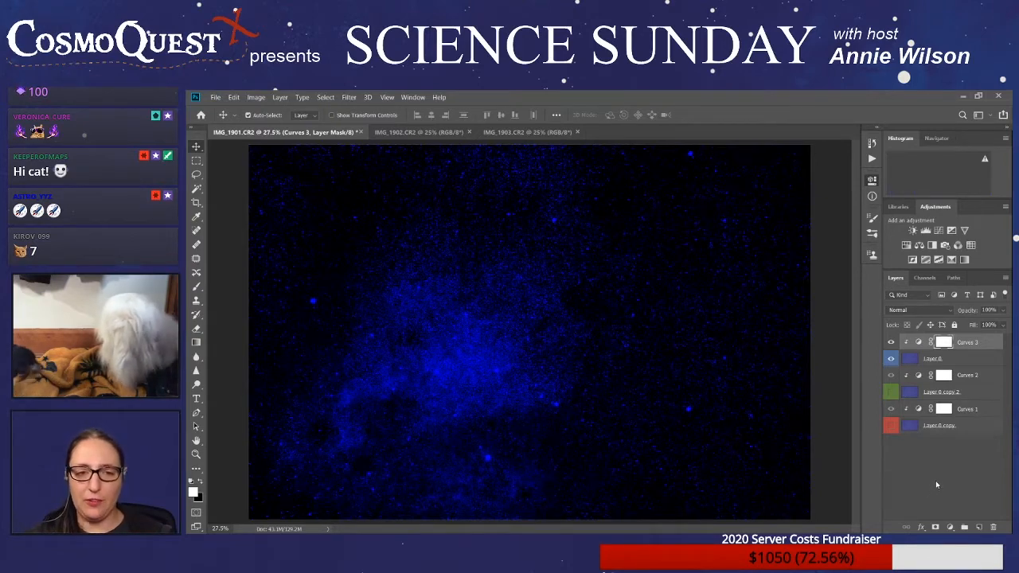
# - Show Layer 0 copy 2 and Layer 0 copy again to combine all three color layers
pyautogui.click(892, 392)
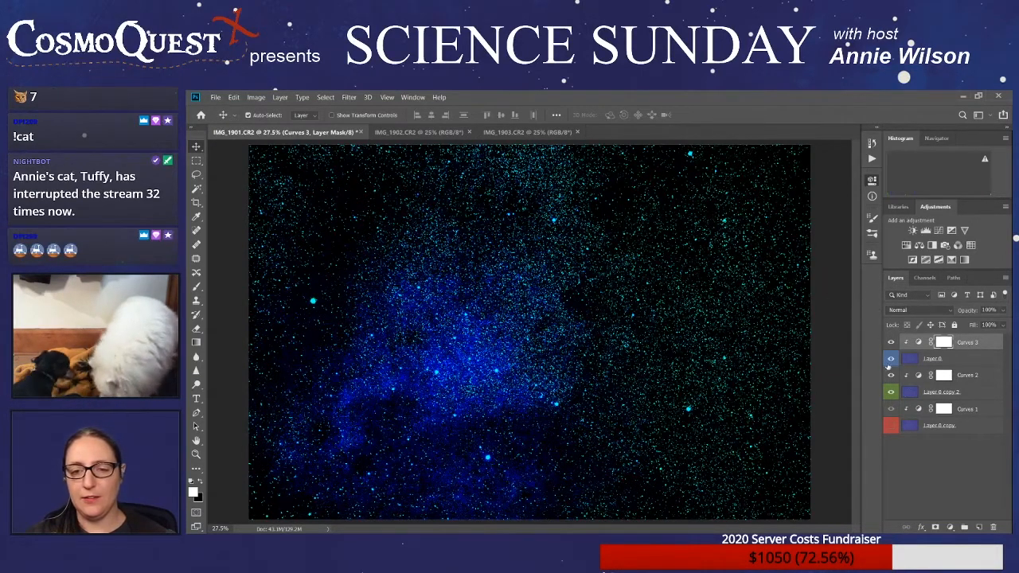
pyautogui.click(892, 426)
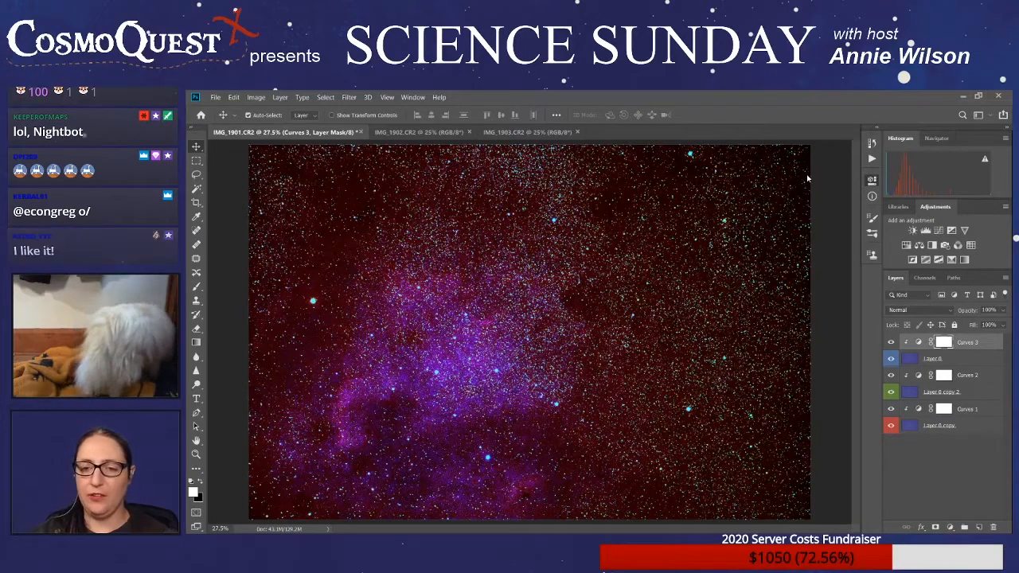
# - Compare the combined color image with the unadjusted frame by hiding and reshowing the three Curves adjustments, Layer 0 and Layer 0 copy 2
pyautogui.click(891, 408)
pyautogui.click(890, 375)
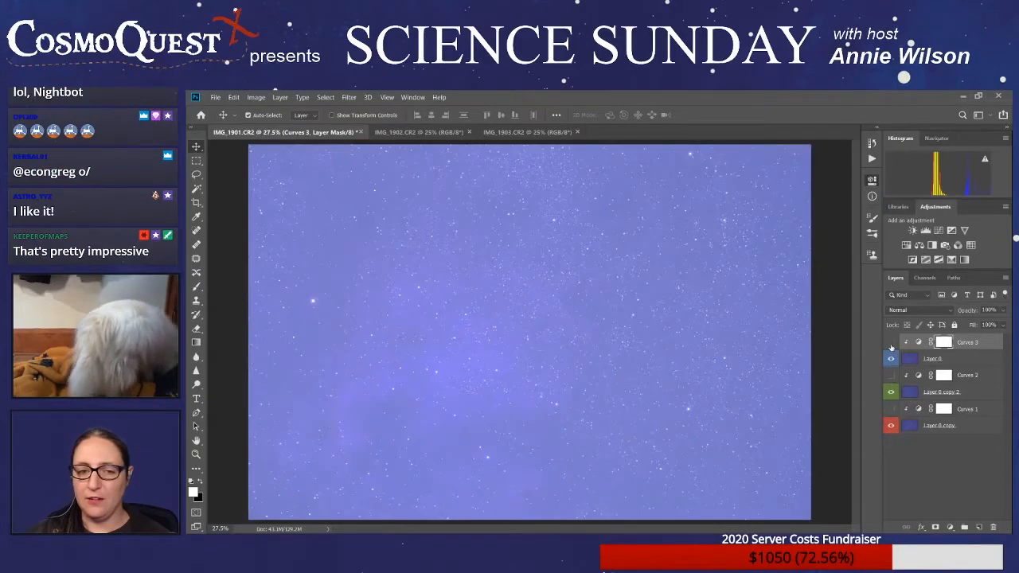
pyautogui.click(891, 341)
pyautogui.click(891, 358)
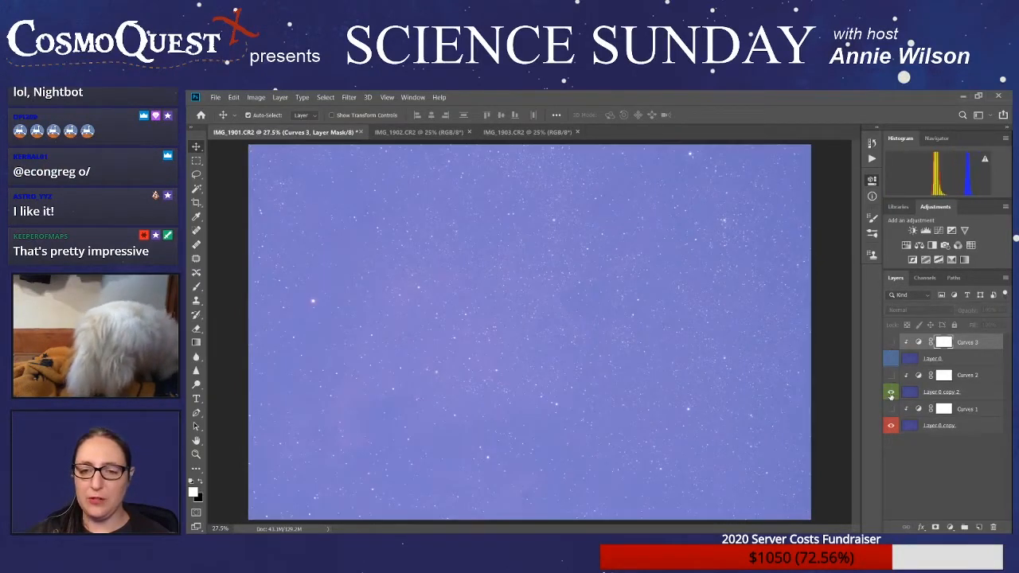
pyautogui.click(890, 392)
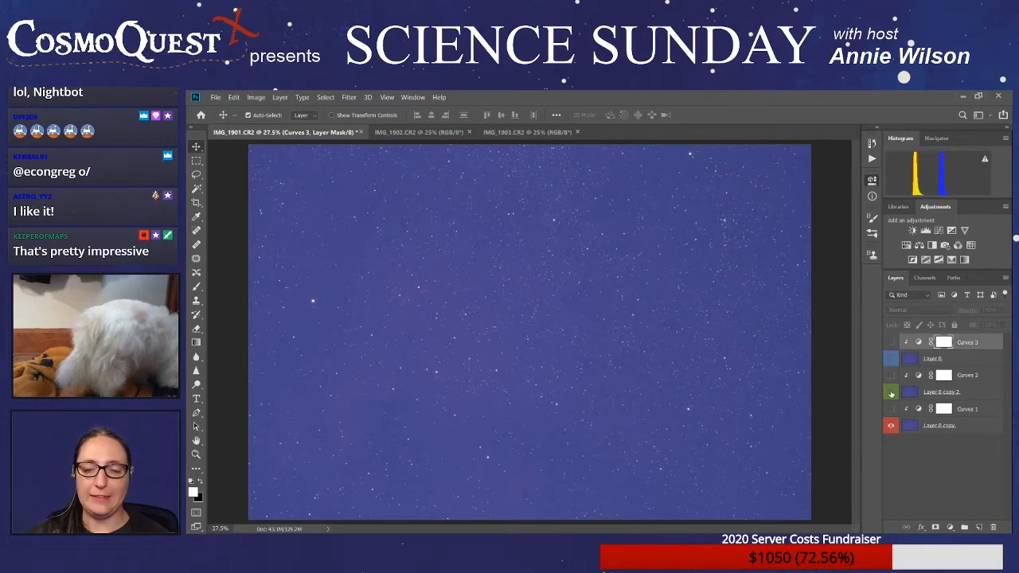
pyautogui.click(891, 392)
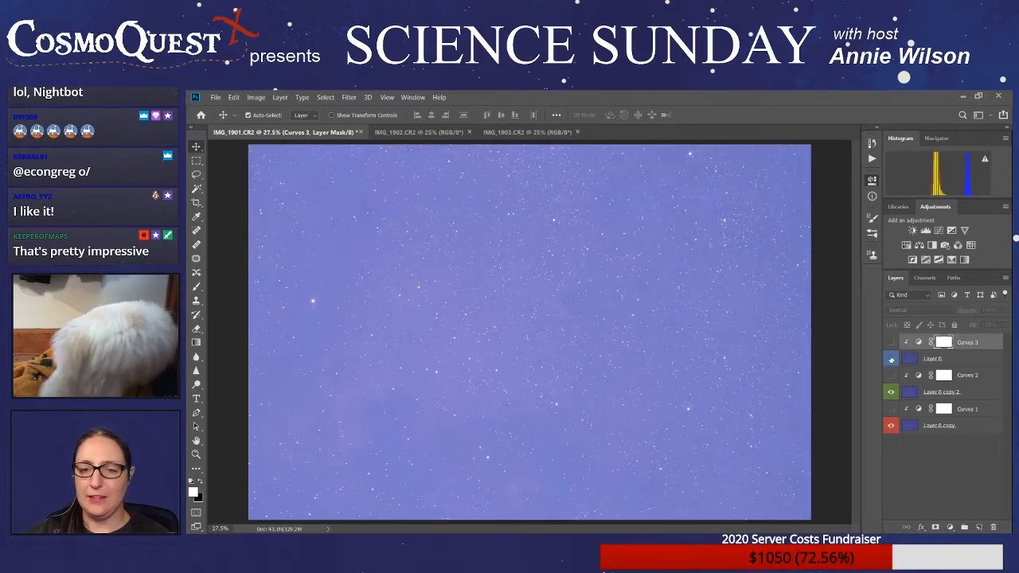
pyautogui.click(891, 342)
pyautogui.click(891, 359)
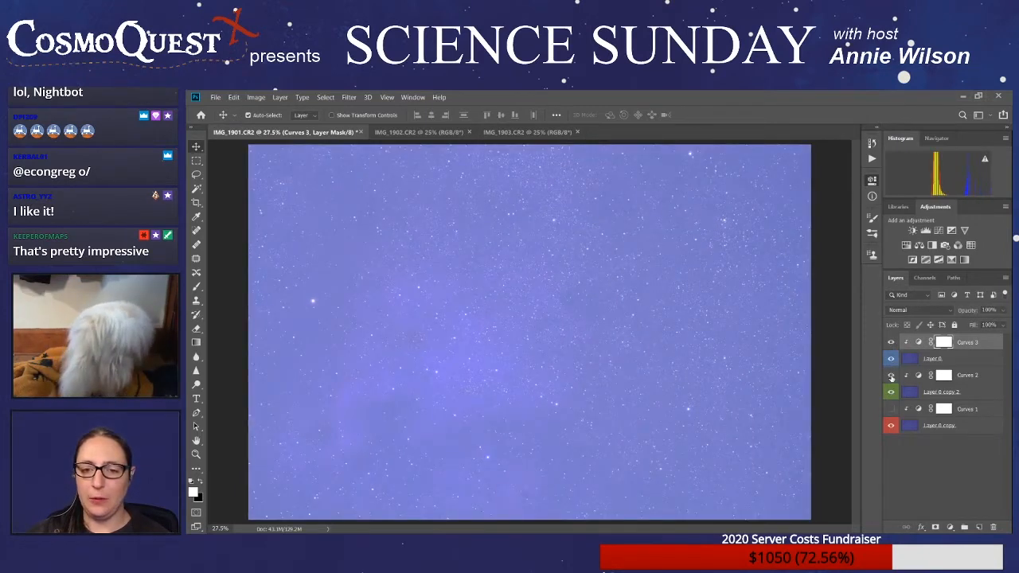
pyautogui.click(891, 375)
pyautogui.click(890, 408)
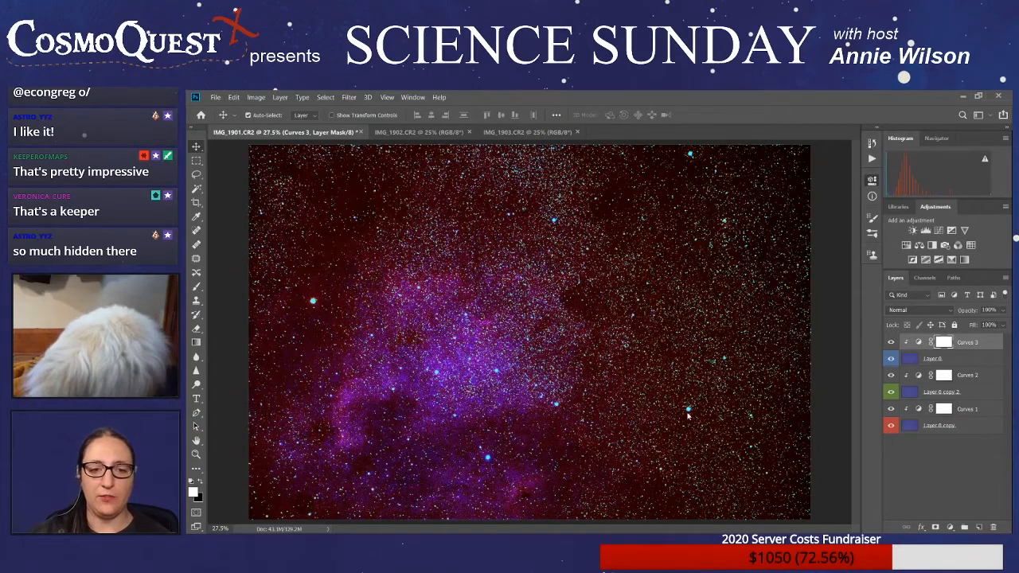
# - Save the layered document as IMG_1901_1.psd
pyautogui.hotkey('ctrl', 's')
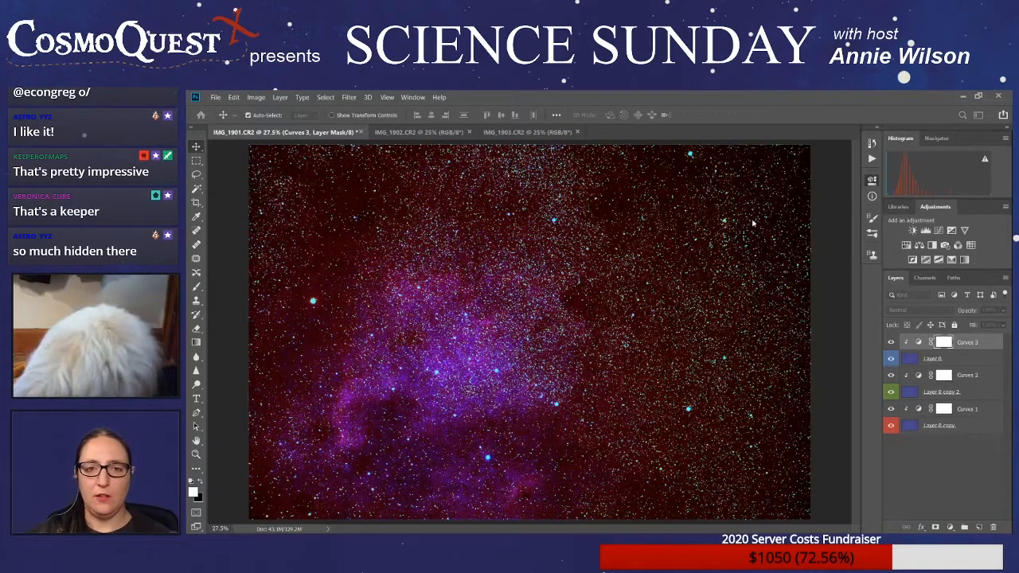
pyautogui.press('Return')
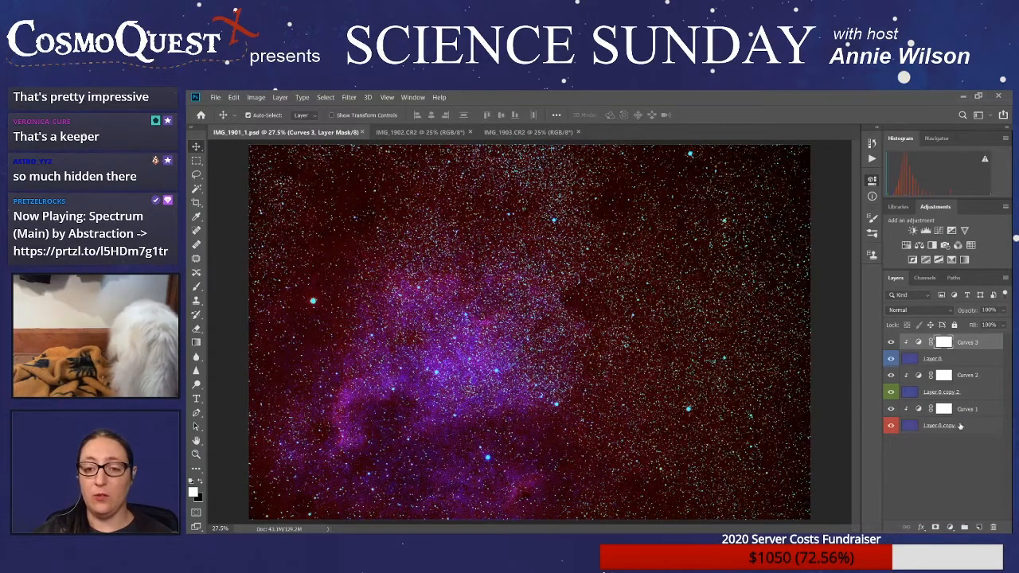
# - Reset the Curves 1 adjustment and clip its green and blue channels so Layer 0 copy contributes only red
pyautogui.click(980, 409)
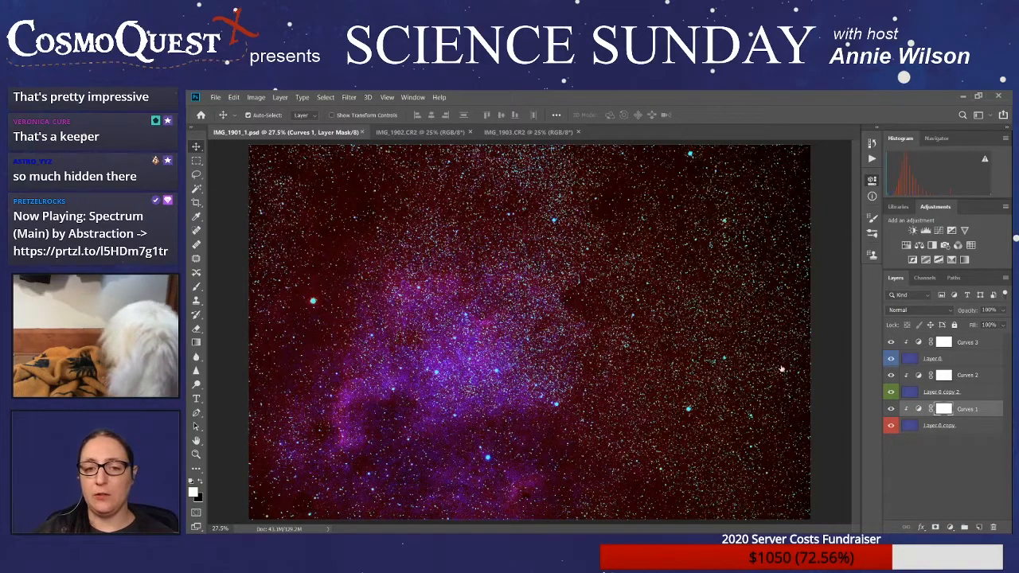
pyautogui.hotkey('ctrl', 'z')
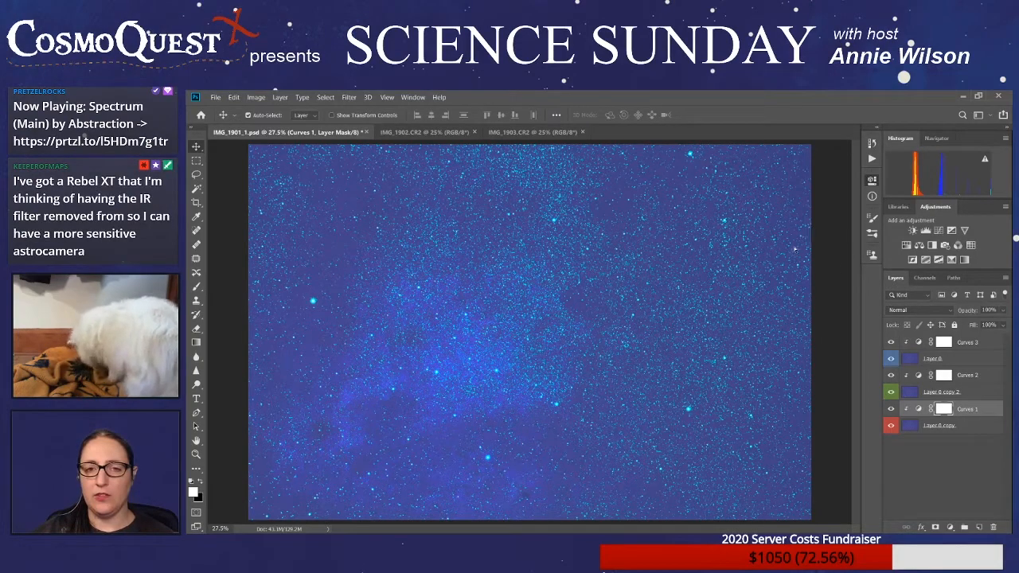
pyautogui.moveTo(839, 238); pyautogui.dragTo(851, 308)
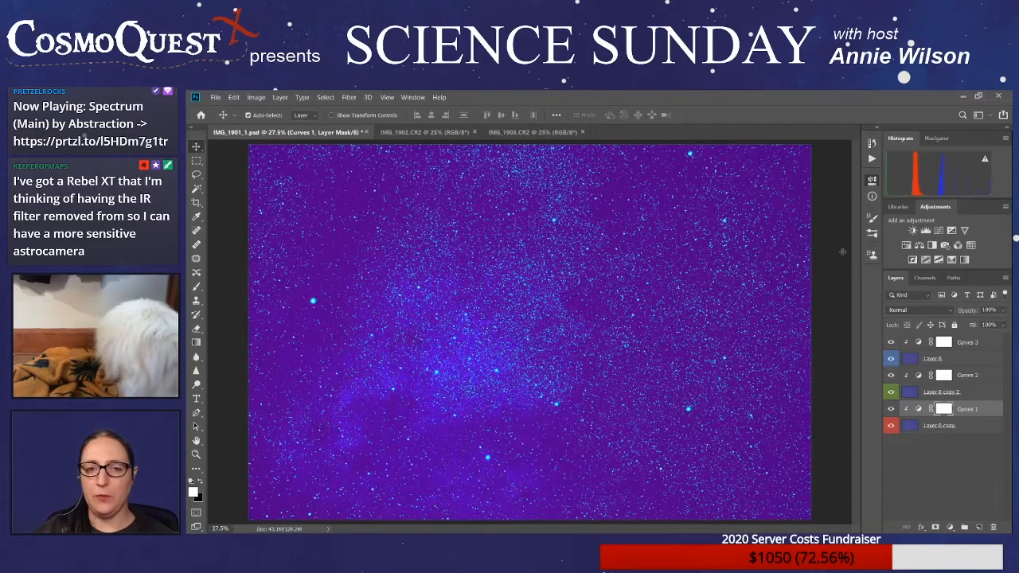
pyautogui.moveTo(840, 238); pyautogui.dragTo(854, 315)
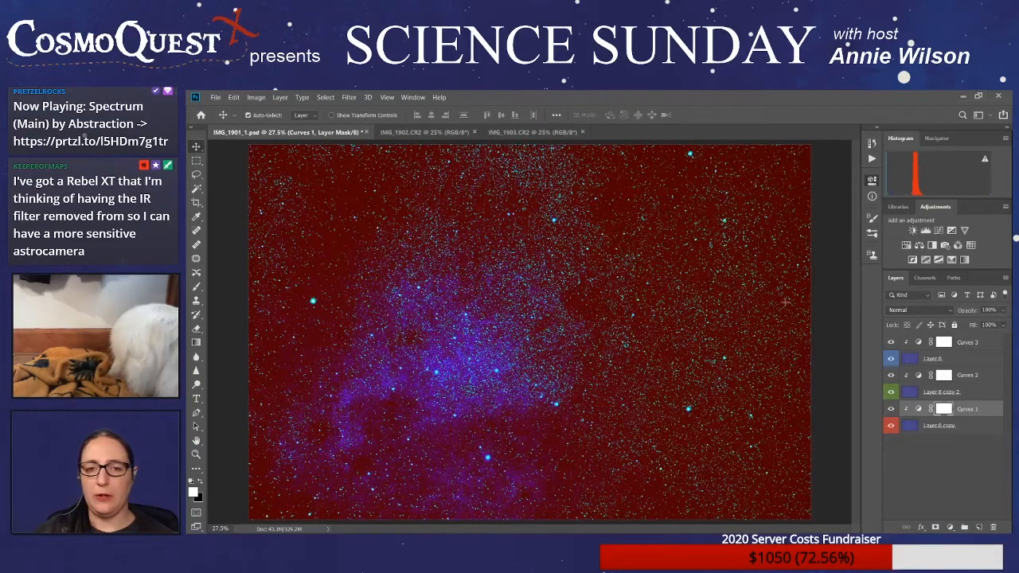
# - Steepen the Curves 1 red channel and shift its black point to bring out the nebula's red areas against a darker sky
pyautogui.moveTo(774, 314); pyautogui.dragTo(783, 316)
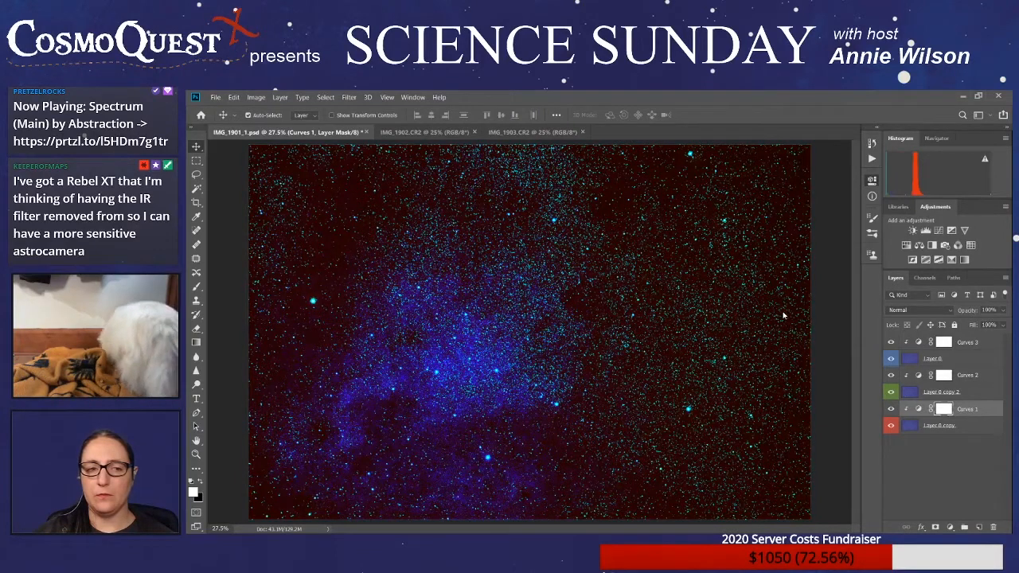
pyautogui.moveTo(842, 238); pyautogui.dragTo(794, 293)
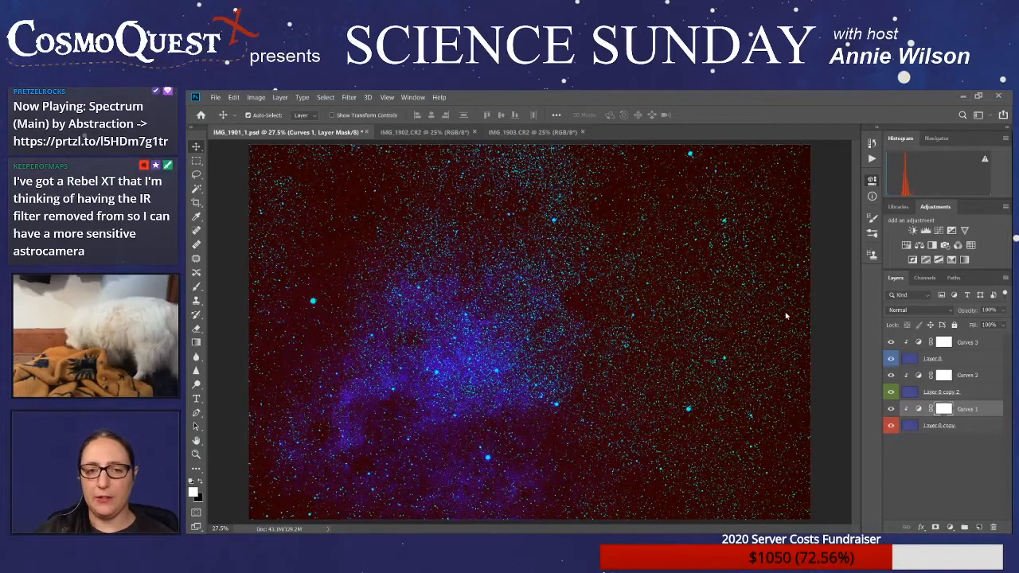
pyautogui.moveTo(793, 299); pyautogui.dragTo(794, 304)
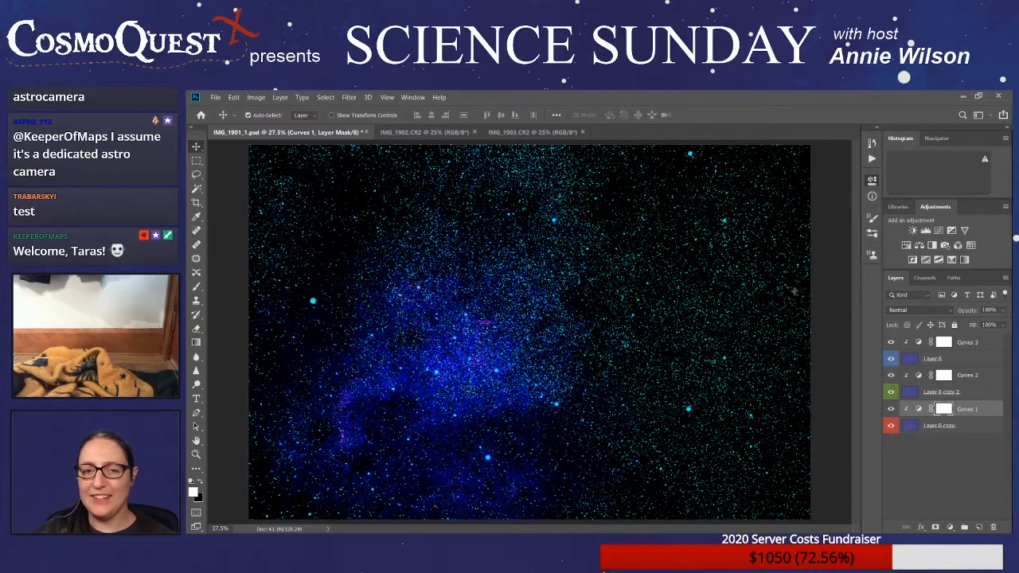
pyautogui.moveTo(794, 289); pyautogui.dragTo(788, 289)
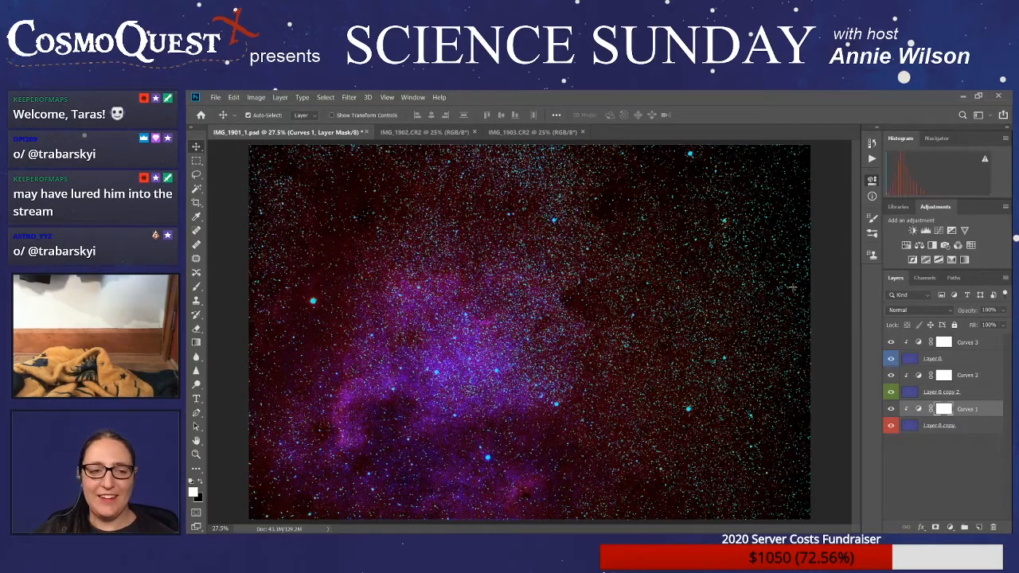
pyautogui.moveTo(793, 287); pyautogui.dragTo(793, 287)
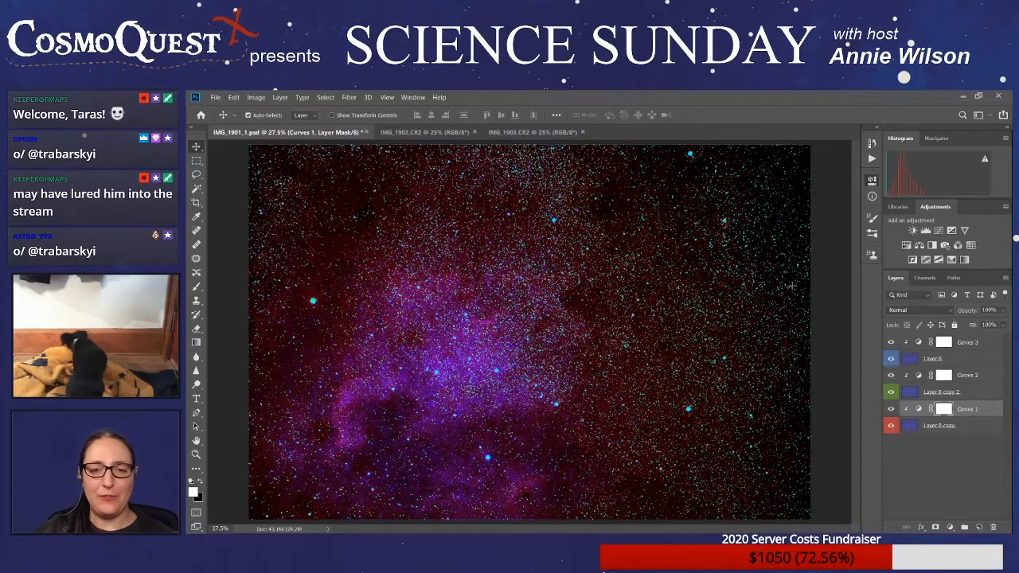
pyautogui.moveTo(792, 286); pyautogui.dragTo(791, 287)
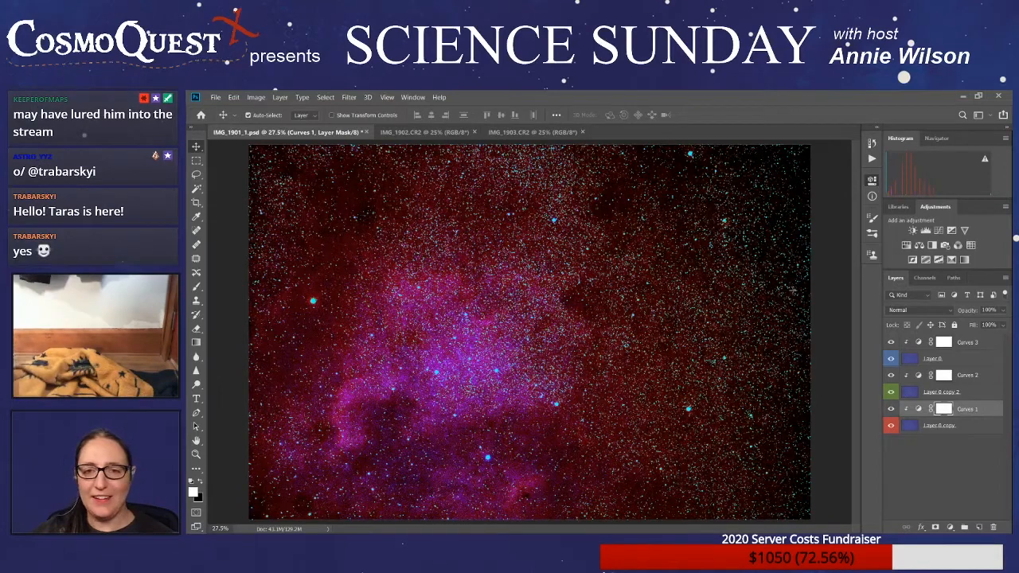
pyautogui.moveTo(790, 305); pyautogui.dragTo(792, 300)
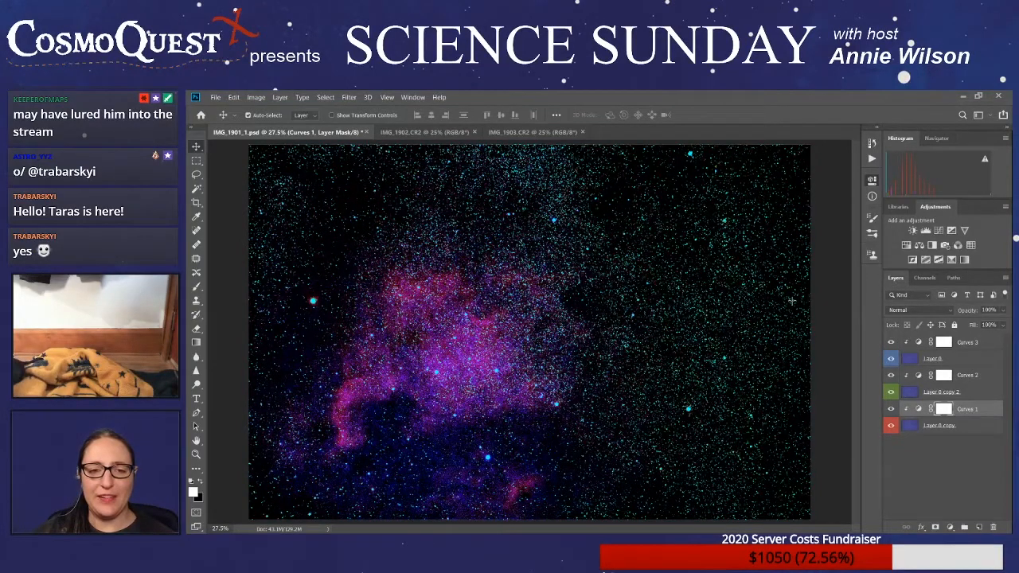
pyautogui.moveTo(792, 301); pyautogui.dragTo(793, 301)
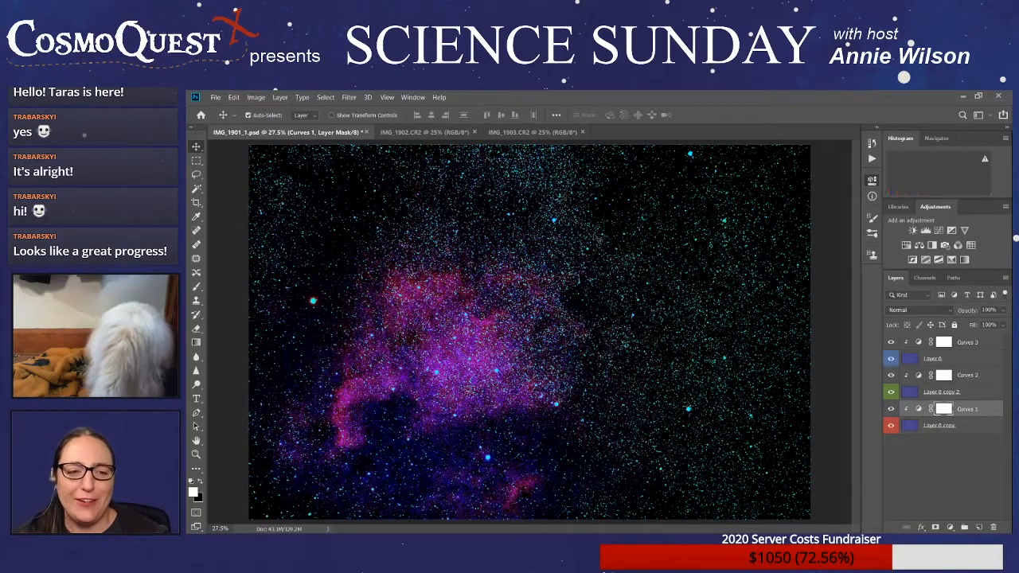
# - Rework the Curves 1 red curve against the combined image for a stronger pink nebula and whiter stars
pyautogui.click(792, 301)
pyautogui.moveTo(792, 301); pyautogui.dragTo(791, 297)
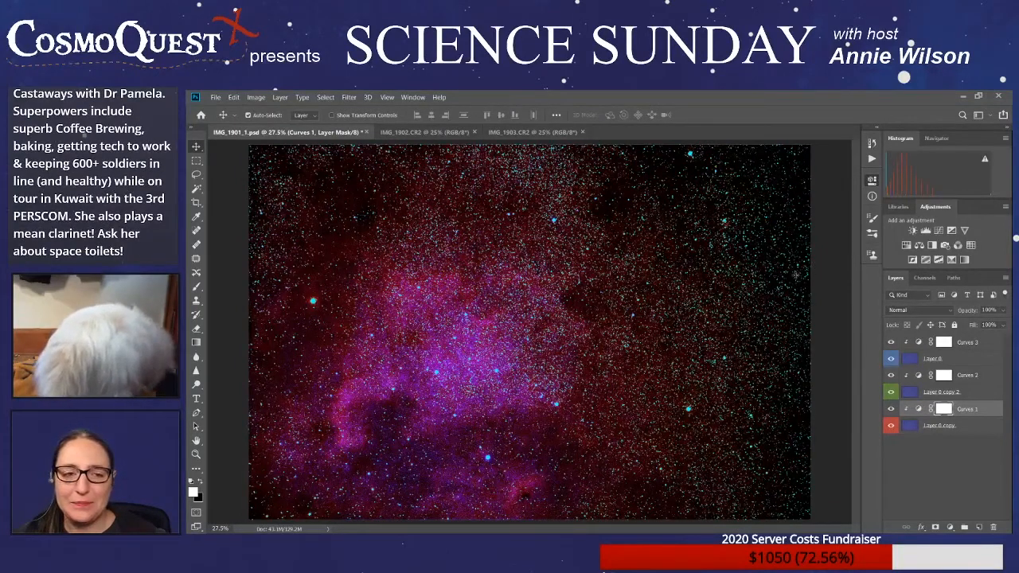
pyautogui.click(796, 275)
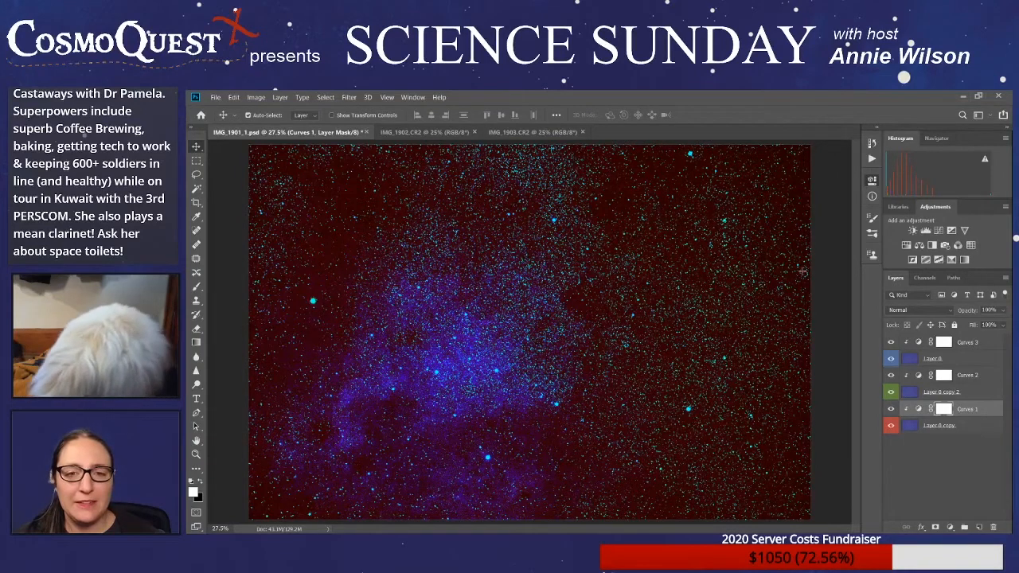
pyautogui.click(799, 269)
pyautogui.click(795, 250)
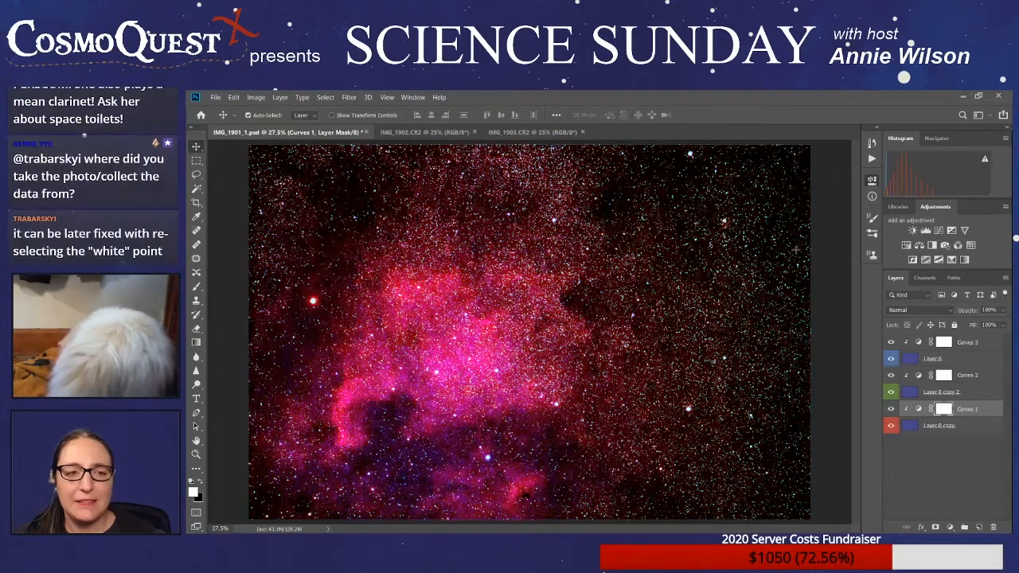
pyautogui.click(796, 252)
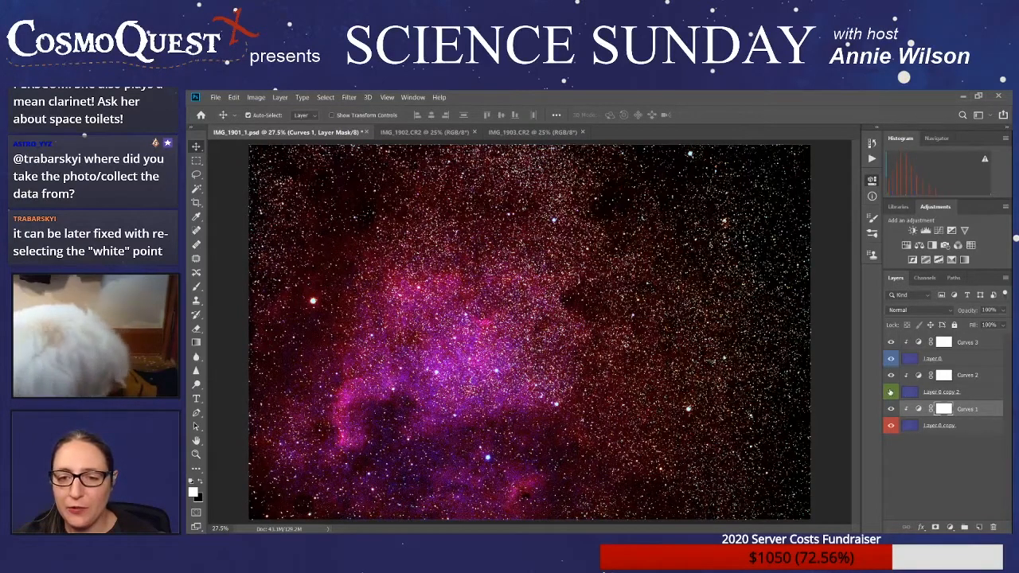
# - Isolate Layer 0 copy and rebuild Curves 1 by sampling its white point from a bright nebula star and its black point from dark sky
pyautogui.moveTo(890, 392); pyautogui.dragTo(890, 342)
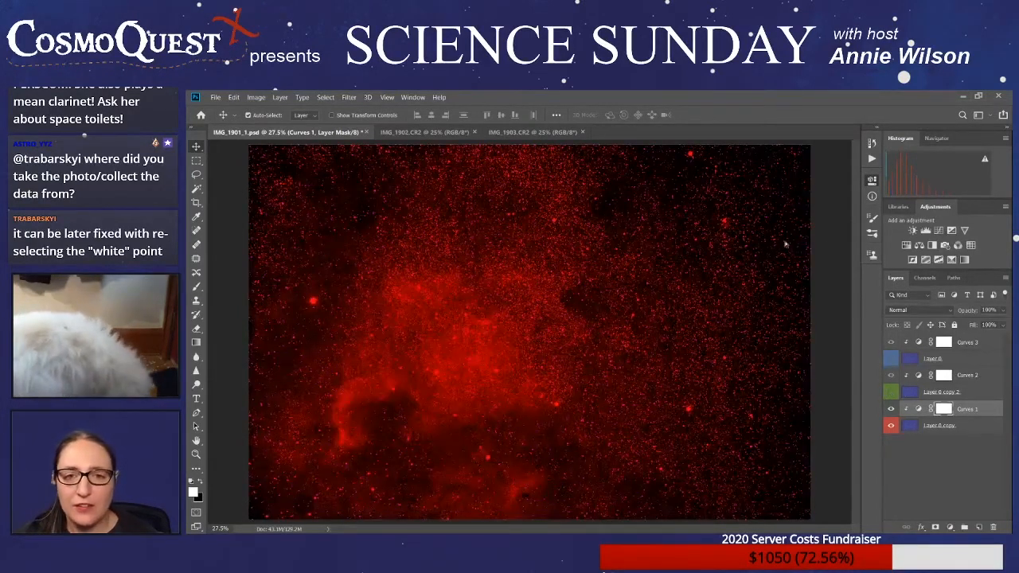
pyautogui.hotkey('ctrl', 'm')
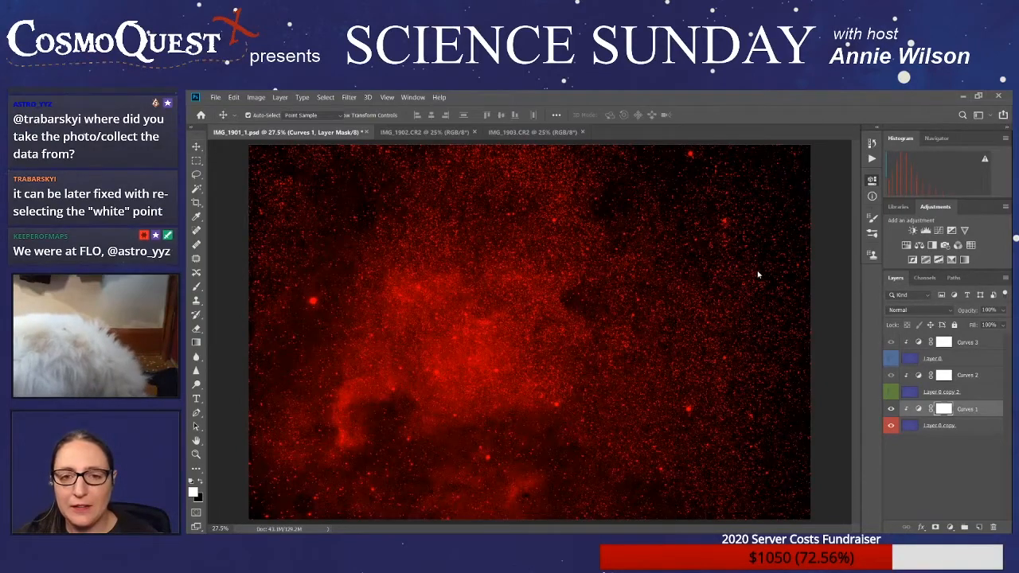
pyautogui.click(438, 370)
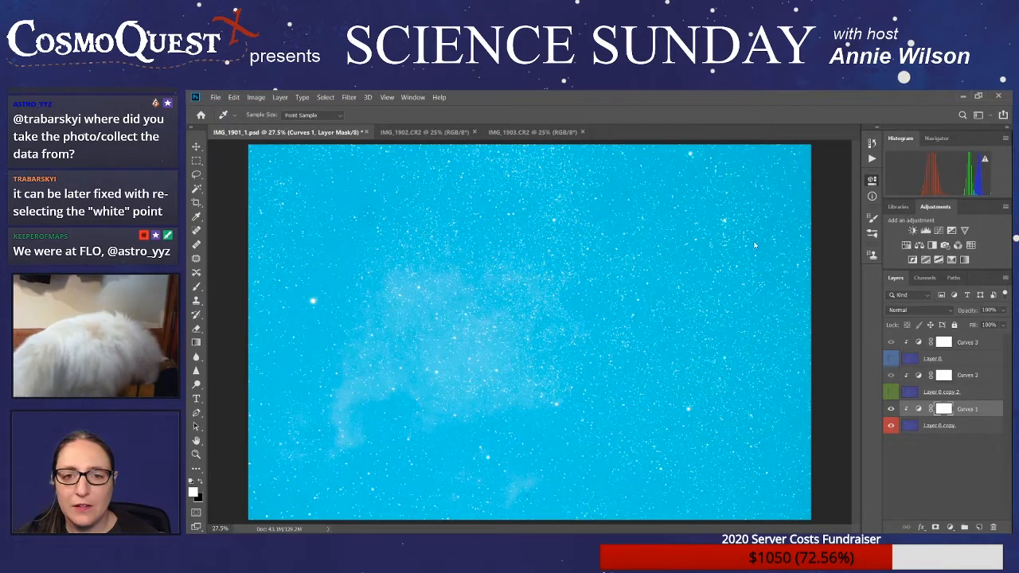
pyautogui.click(770, 449)
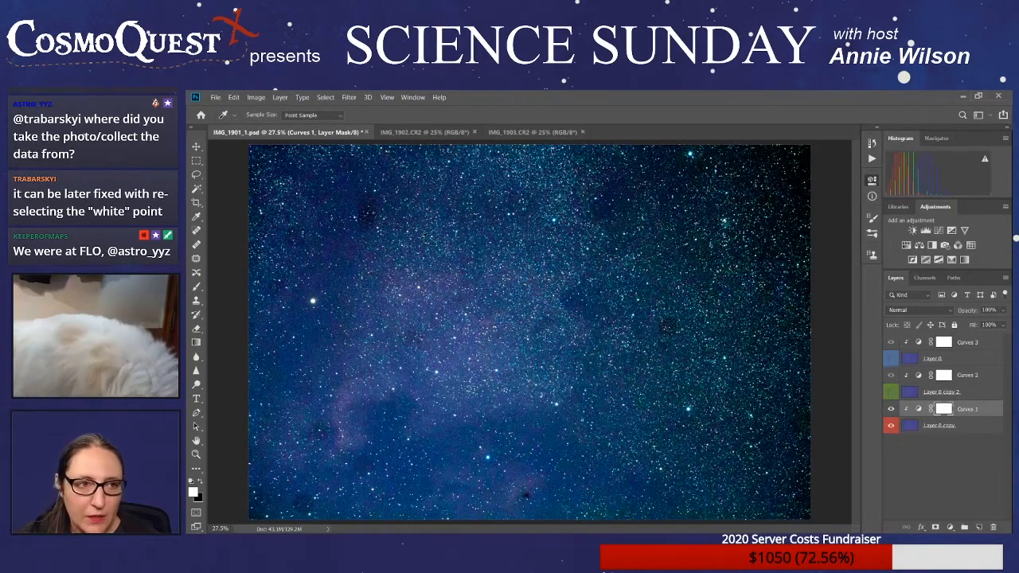
pyautogui.click(372, 210)
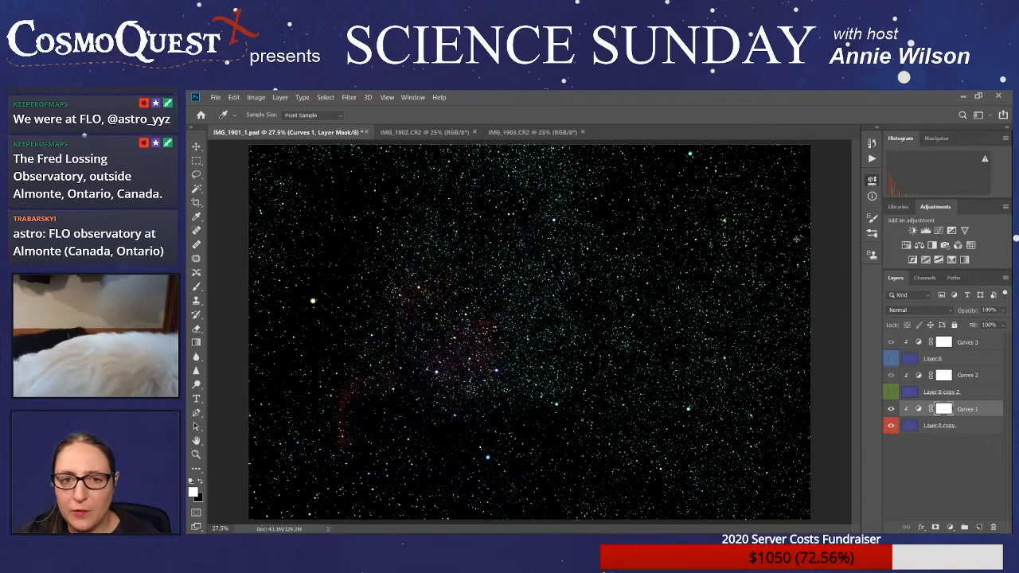
# - Clip the Curves 1 green and blue channels and adjust the red curve to brighten the faint red nebula
pyautogui.click(812, 311)
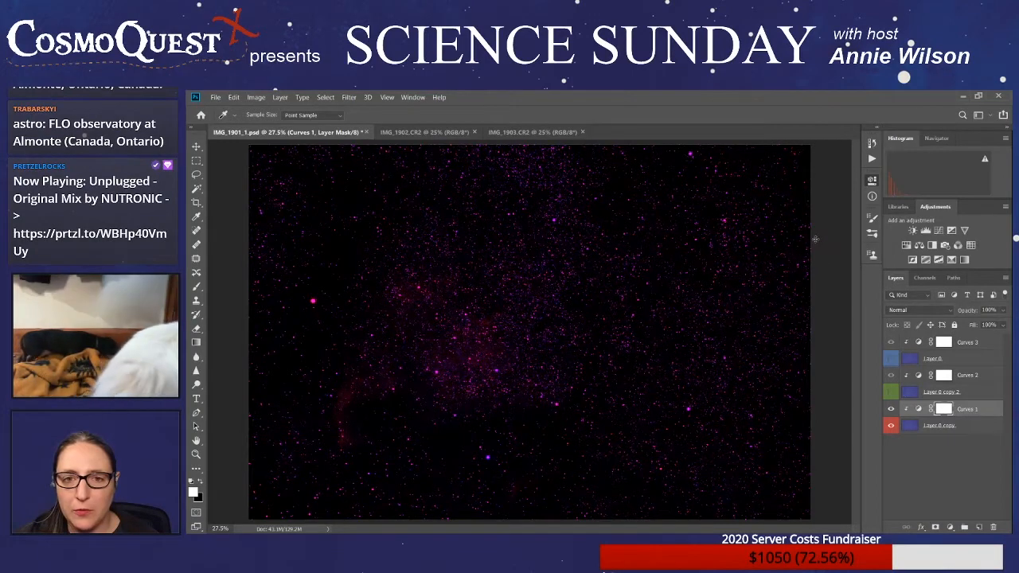
pyautogui.click(837, 310)
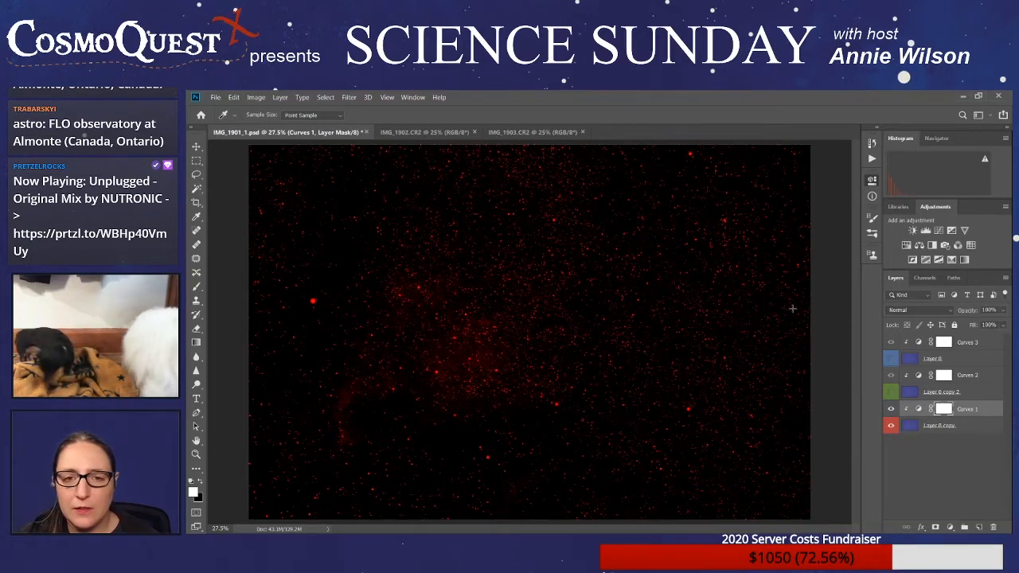
pyautogui.moveTo(793, 308); pyautogui.dragTo(788, 309)
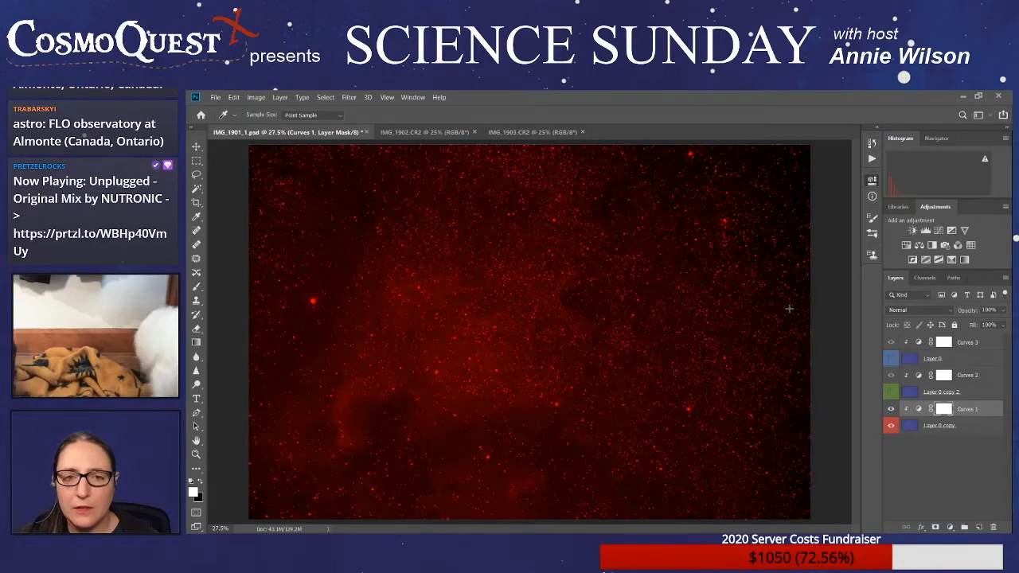
pyautogui.moveTo(788, 308); pyautogui.dragTo(789, 309)
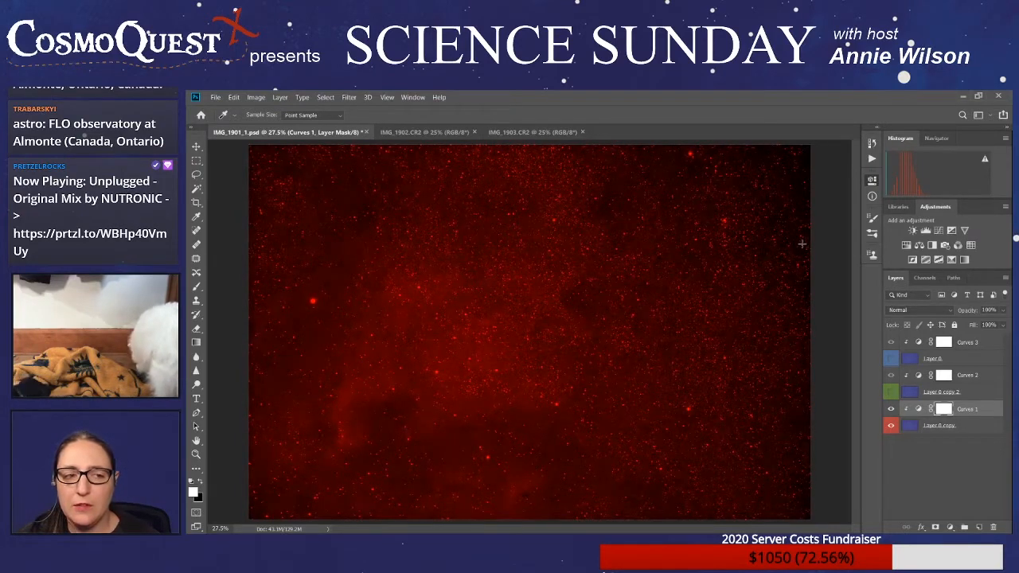
# - Show Layer 0 copy 2 and Layer 0 to check the combined image, and hide both again together with Curves 1
pyautogui.click(891, 391)
pyautogui.click(891, 359)
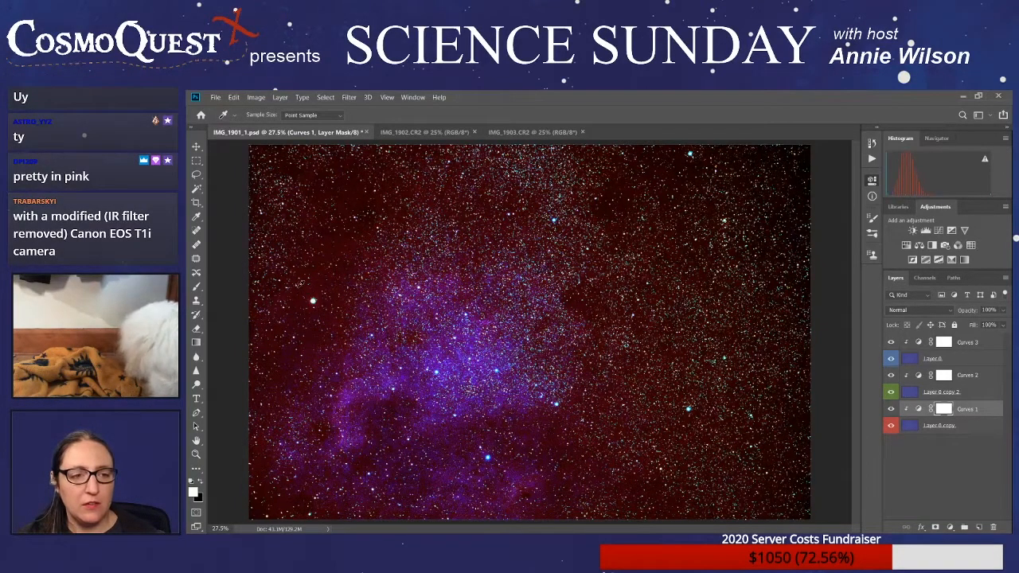
pyautogui.click(891, 359)
pyautogui.click(891, 392)
pyautogui.click(892, 409)
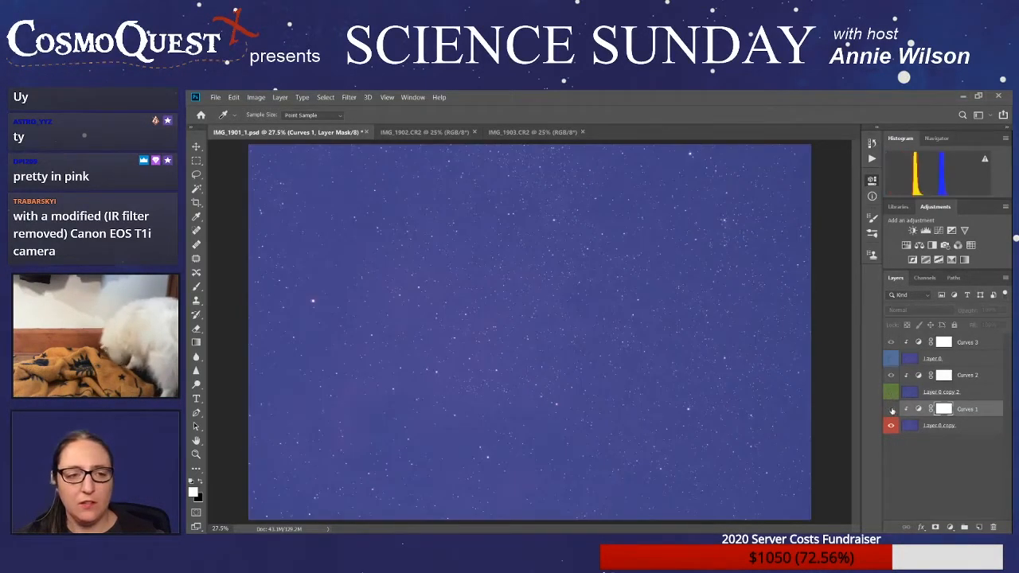
# - Toggle the visibility of Curves 1 to compare the original frame with its isolated red channel, leaving the adjustment shown
pyautogui.click(892, 409)
pyautogui.click(892, 409)
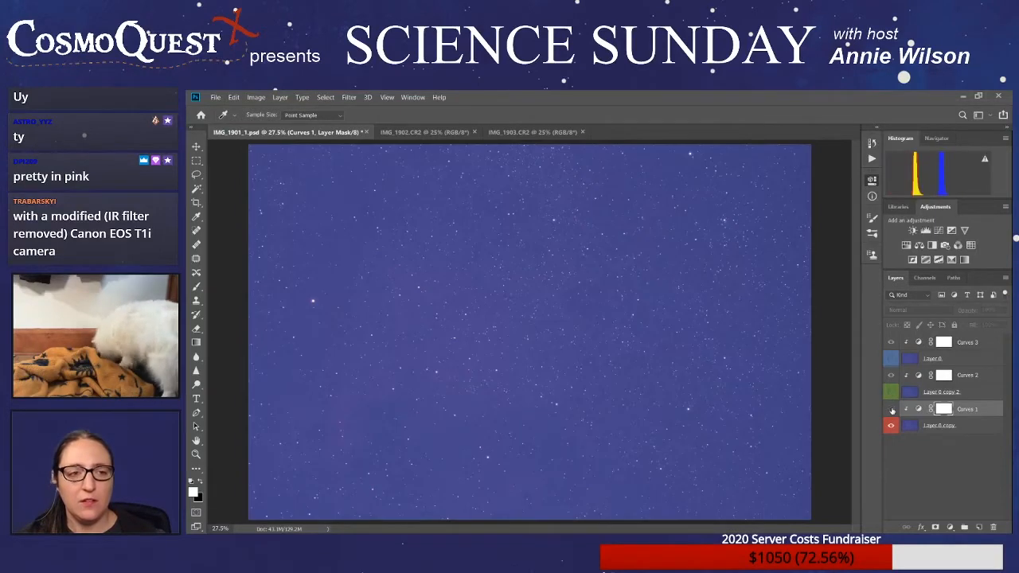
pyautogui.click(892, 409)
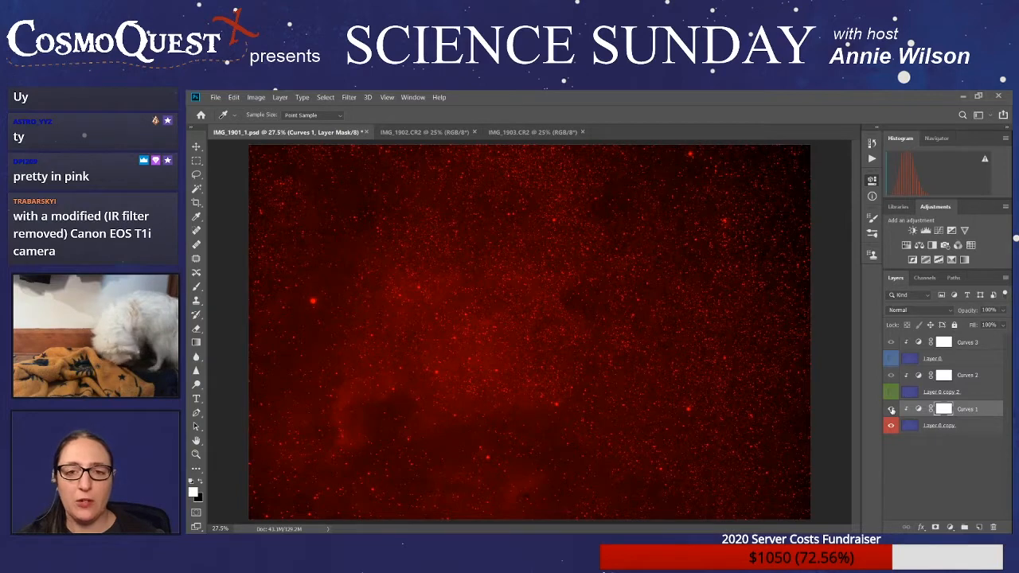
pyautogui.click(892, 409)
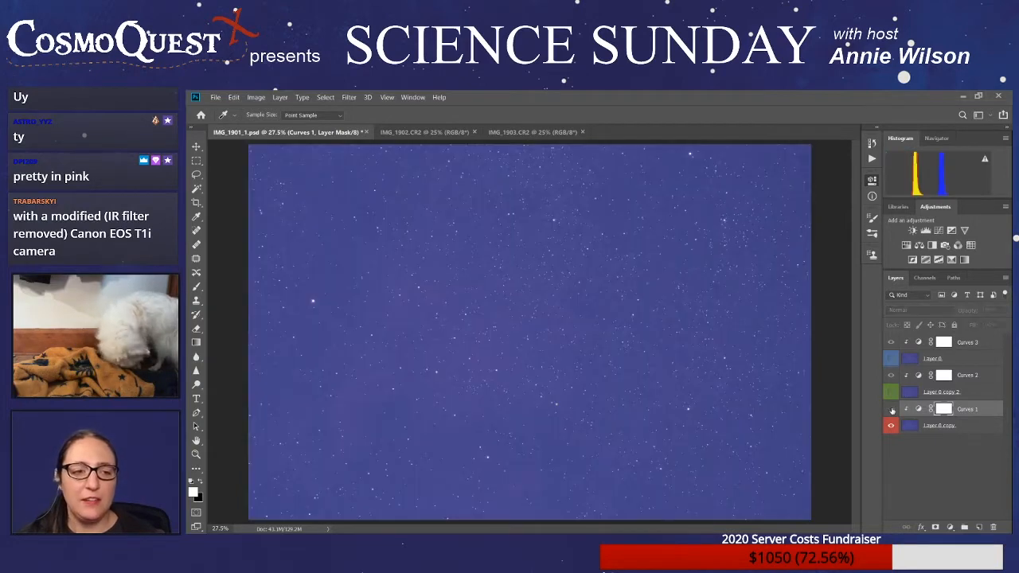
pyautogui.click(891, 409)
pyautogui.click(892, 409)
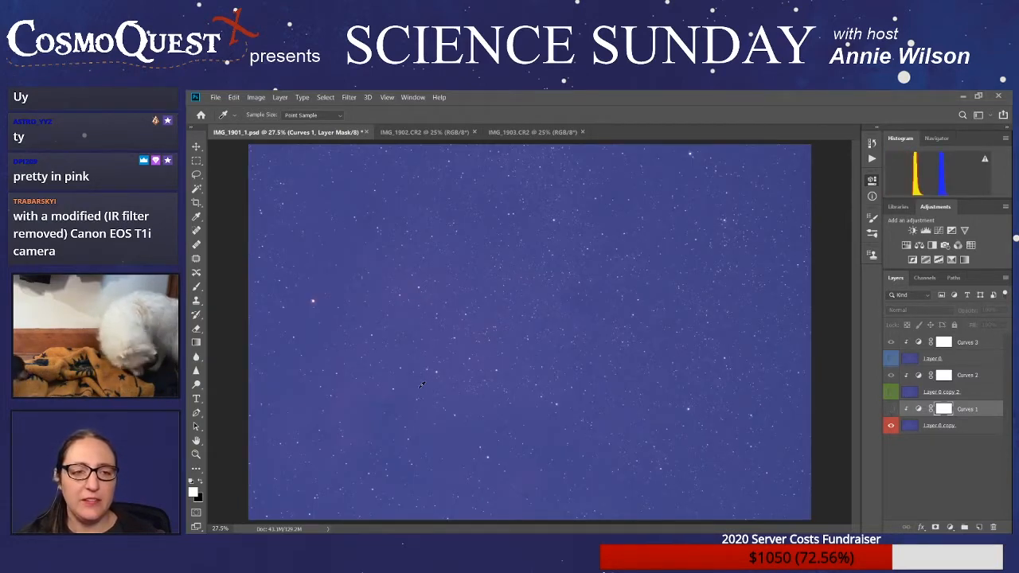
pyautogui.click(892, 409)
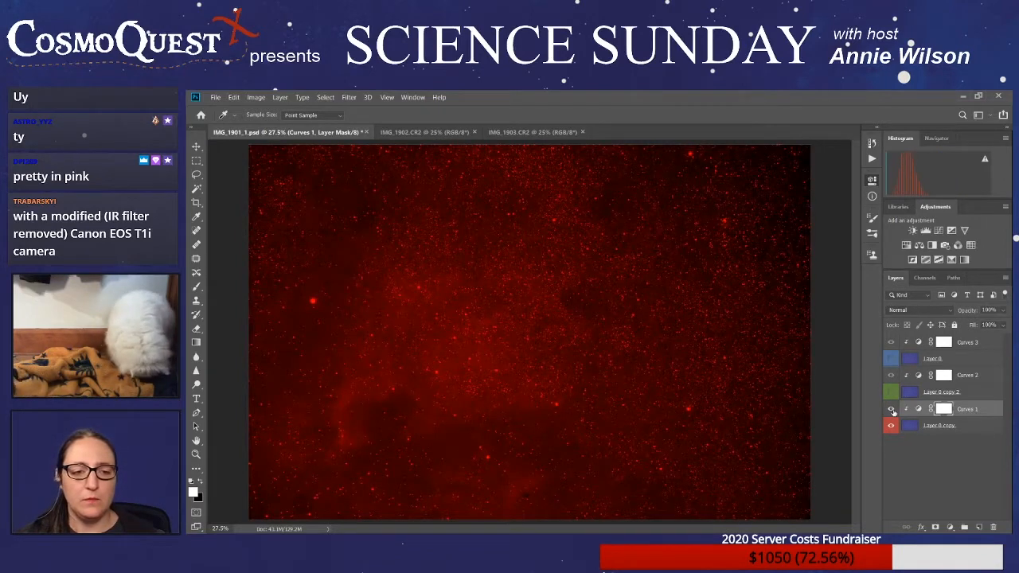
pyautogui.click(892, 410)
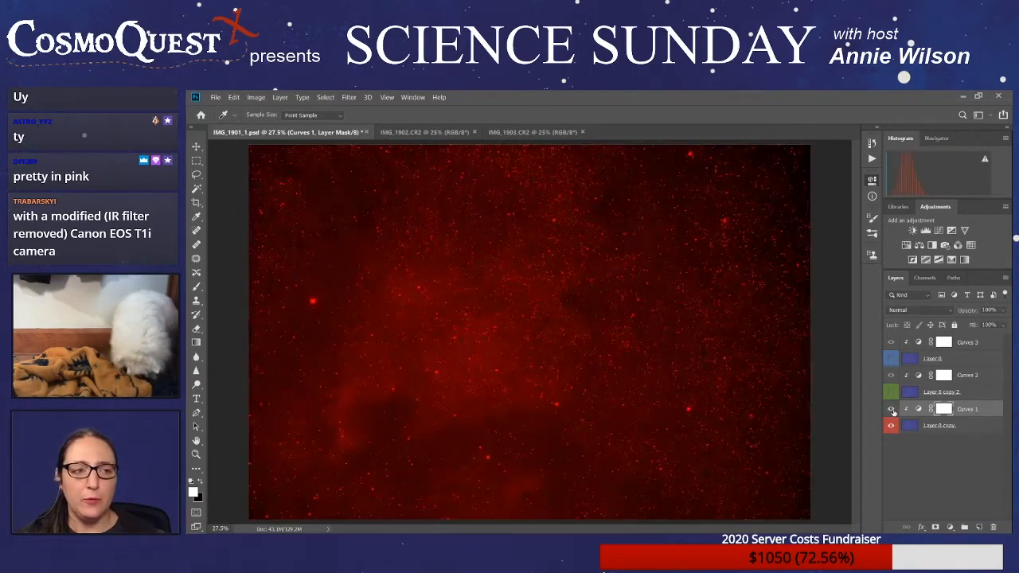
pyautogui.click(892, 409)
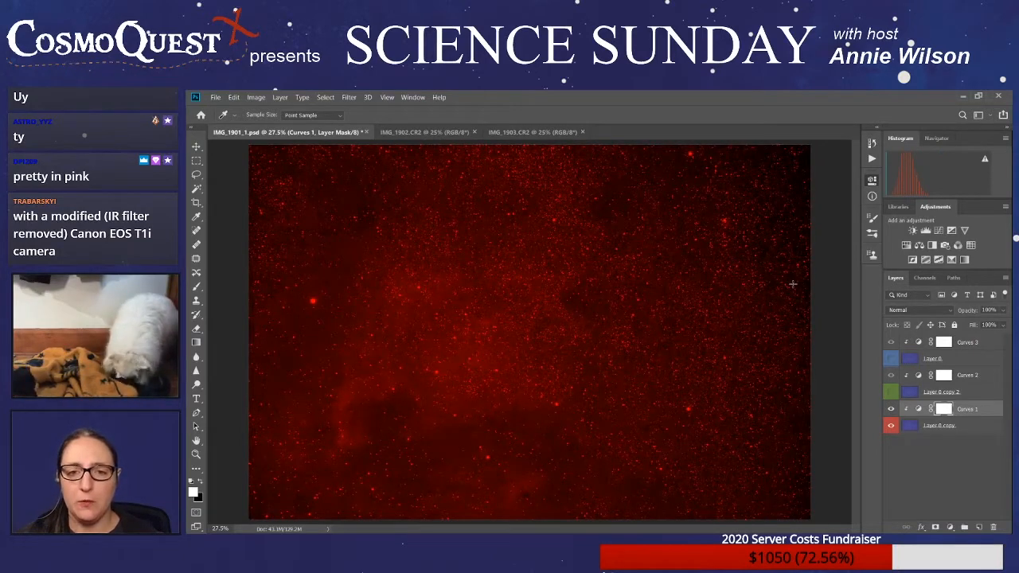
# - Test brighter shapes for the Curves 1 red curve and settle on one with a dark sky and distinct red stars
pyautogui.moveTo(793, 284); pyautogui.dragTo(791, 282)
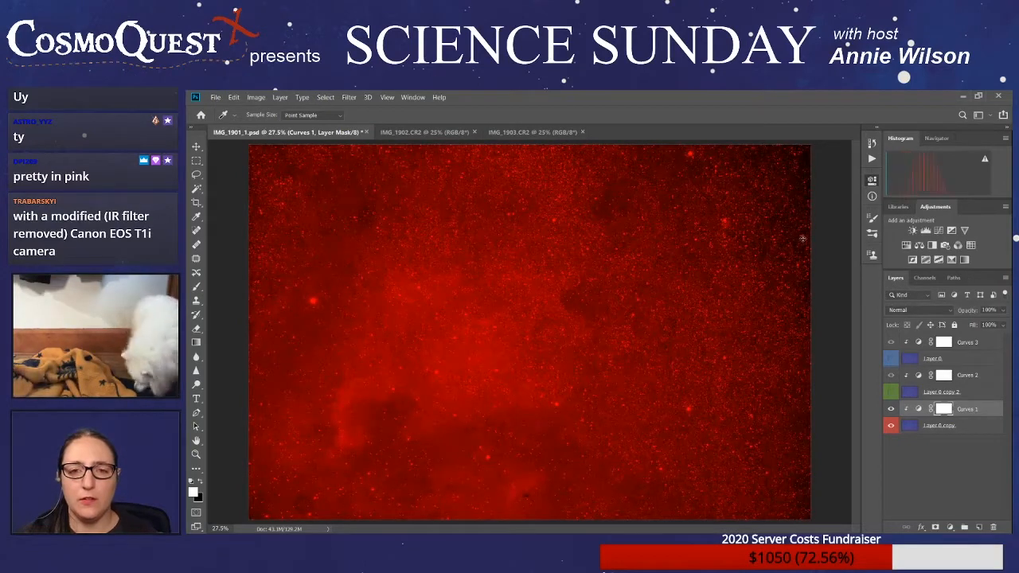
pyautogui.moveTo(800, 240); pyautogui.dragTo(803, 259)
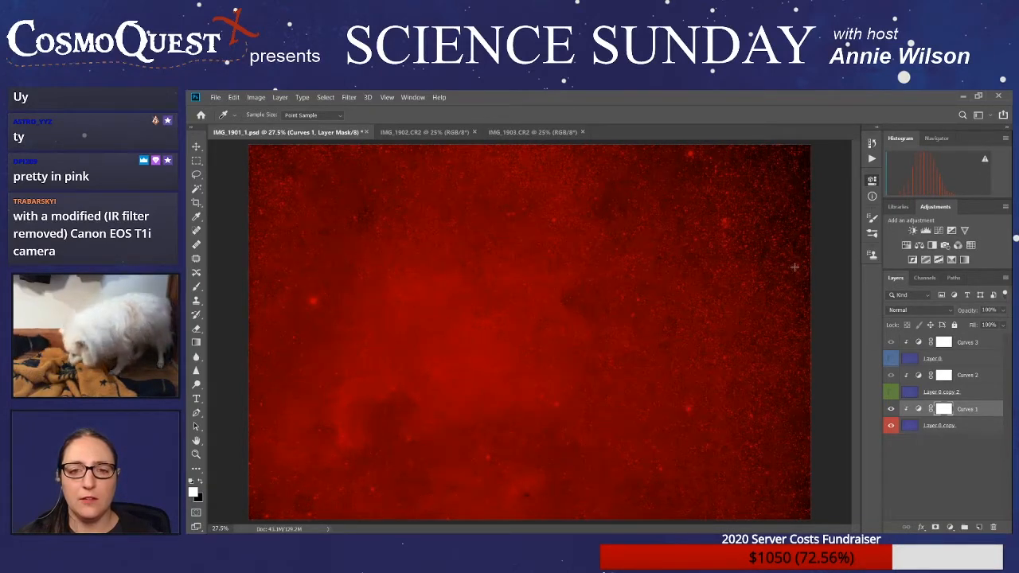
pyautogui.click(796, 287)
pyautogui.click(791, 285)
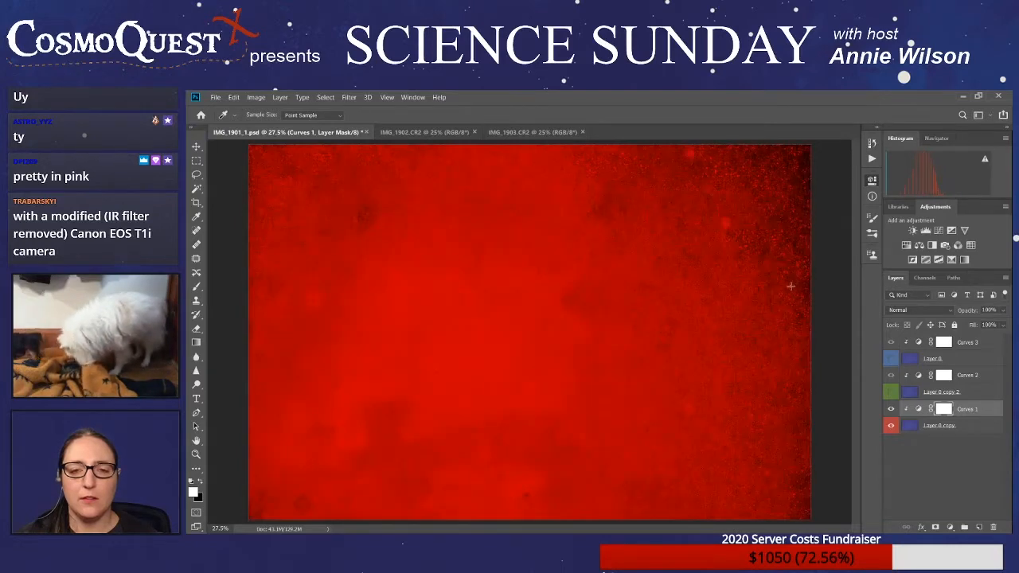
pyautogui.click(790, 287)
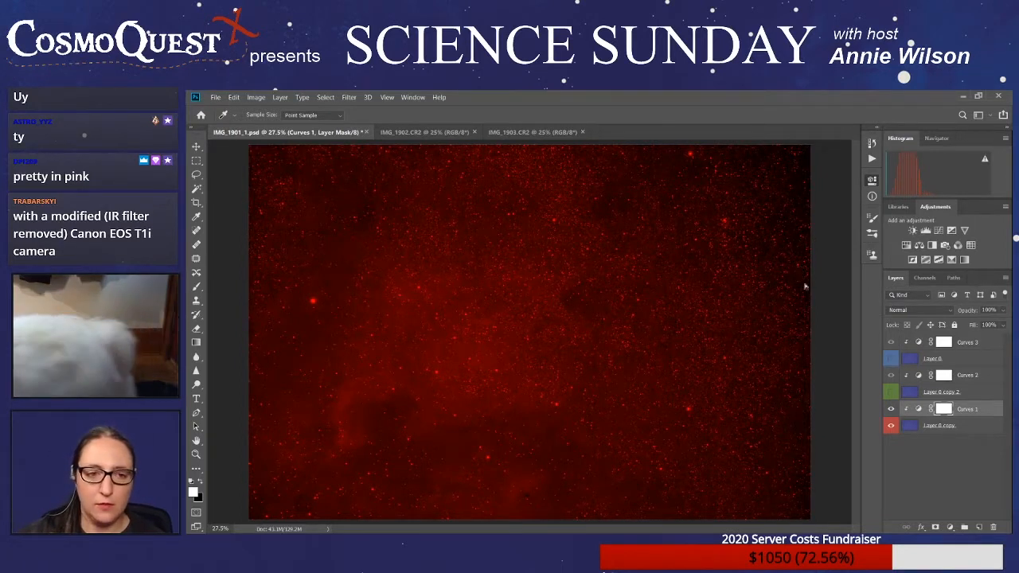
# - Show Layer 0 copy 2 and Layer 0 to restore the combined color image, and save the document as IMG_1901_2.psd
pyautogui.click(891, 392)
pyautogui.click(891, 359)
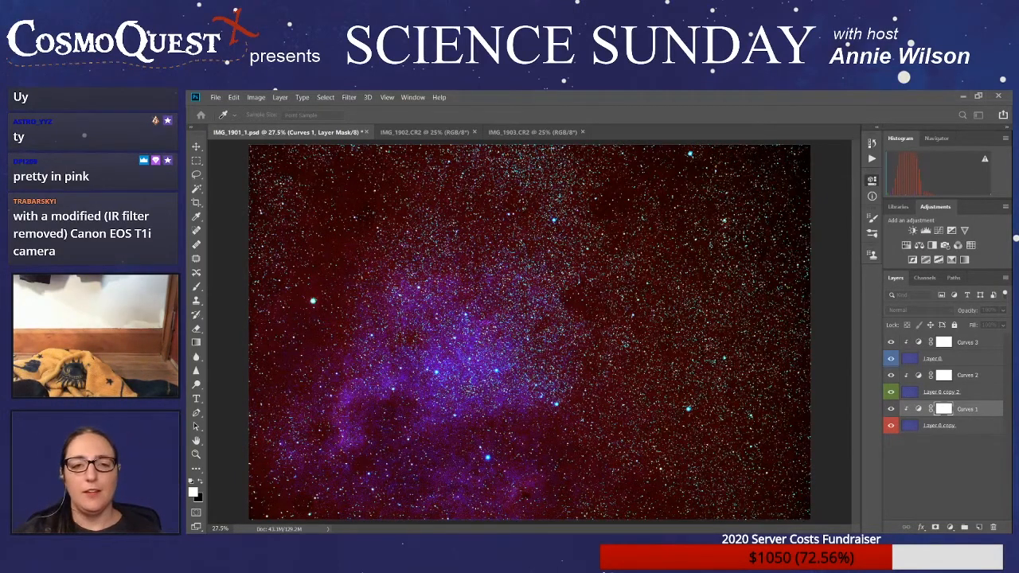
pyautogui.press('Return')
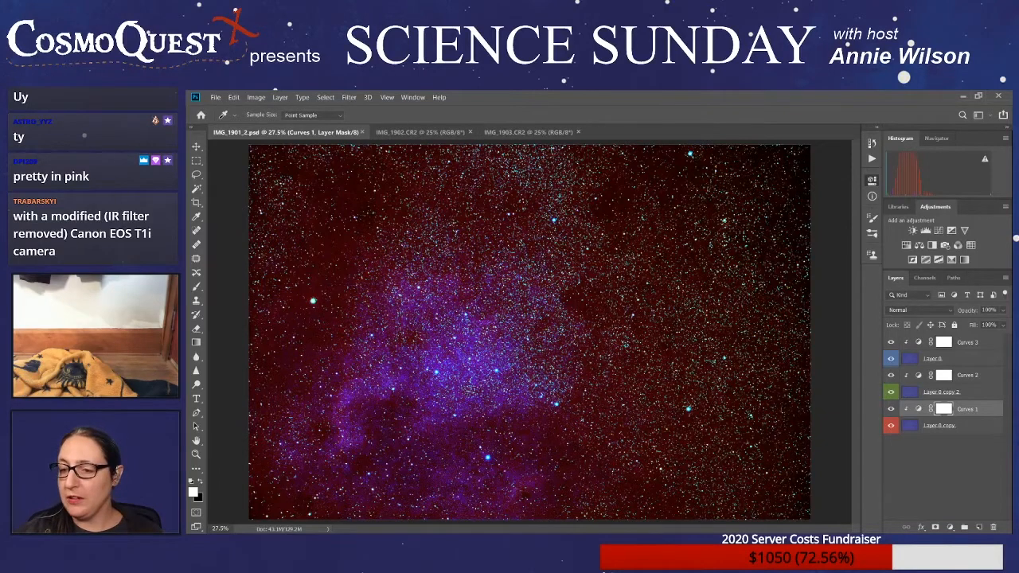
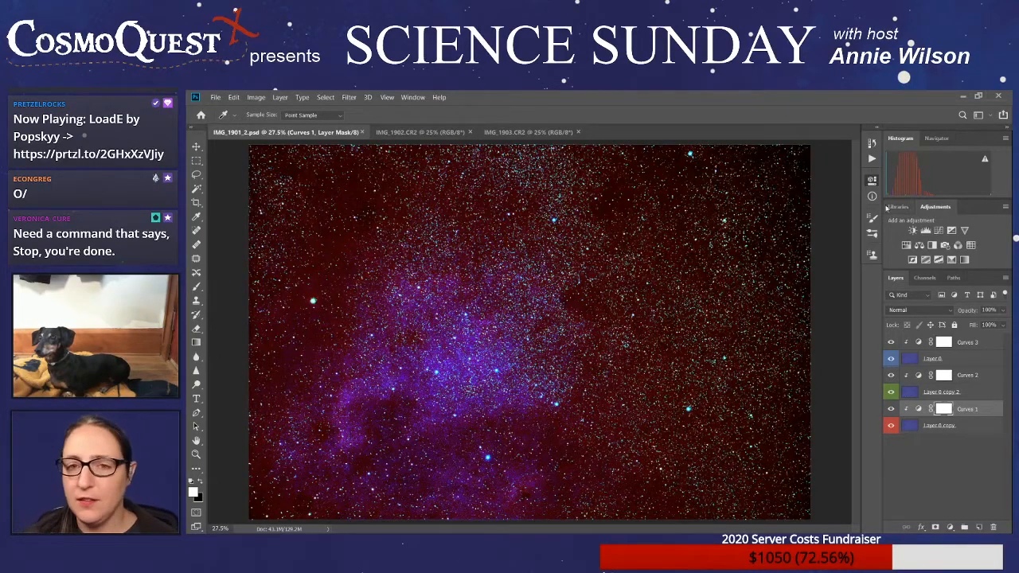
# - Select every layer from Curves 3 down to Layer 0 copy, try combining them into one layer, and undo each attempt
pyautogui.click(973, 479)
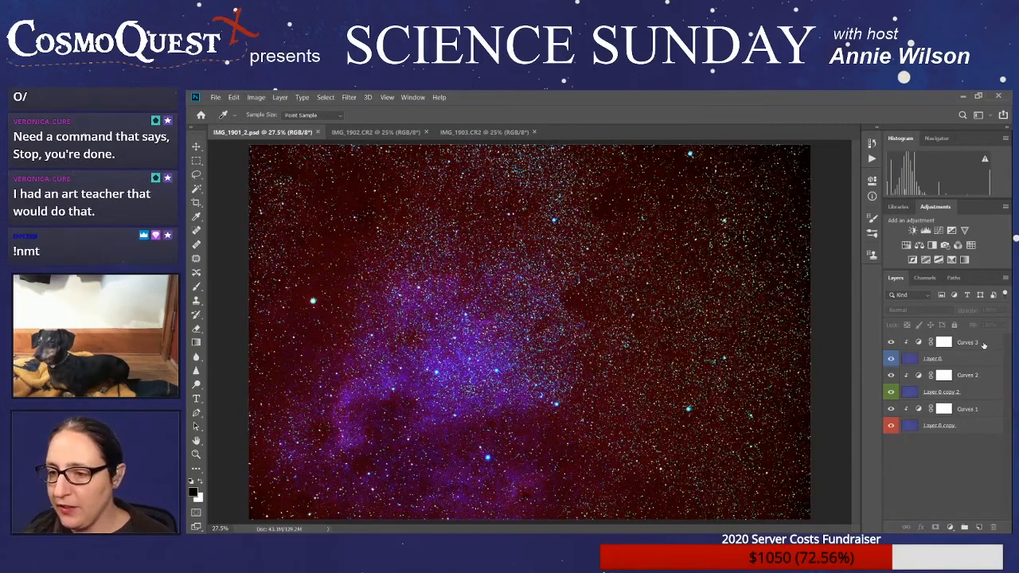
pyautogui.press('v')
pyautogui.click(984, 342)
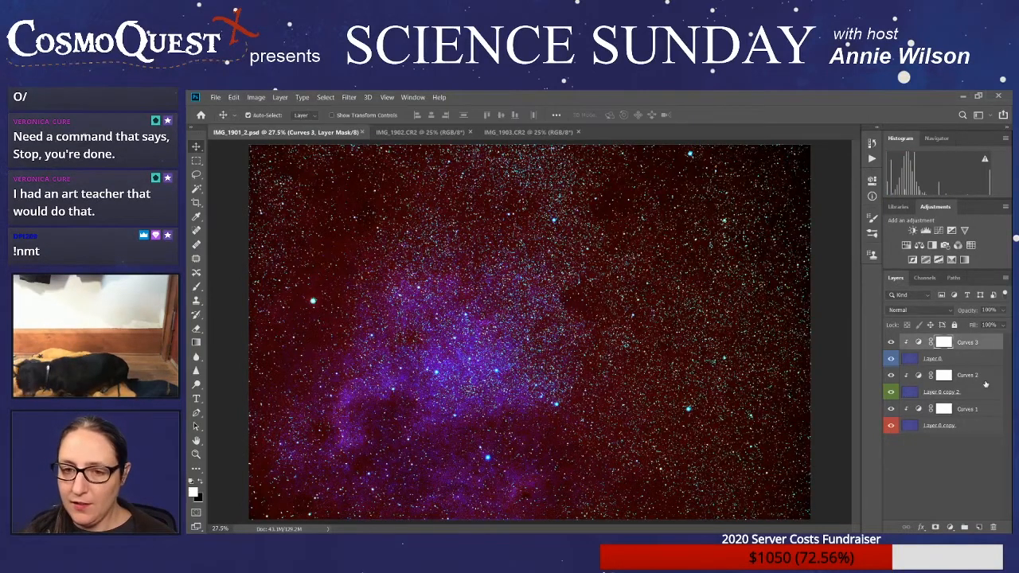
pyautogui.keyDown('shift'); pyautogui.click(982, 431); pyautogui.keyUp('shift')
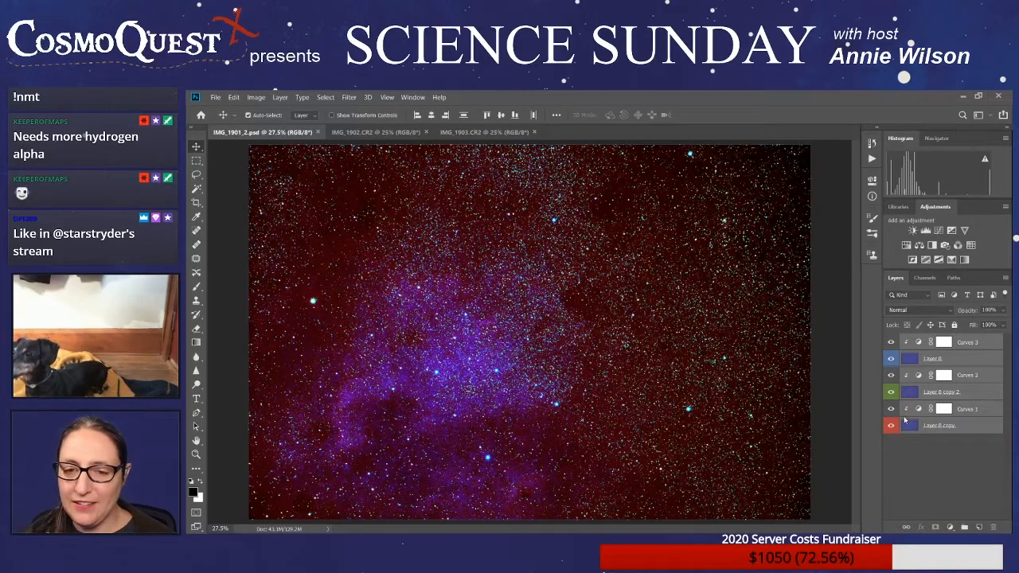
pyautogui.hotkey('ctrl', 'z')
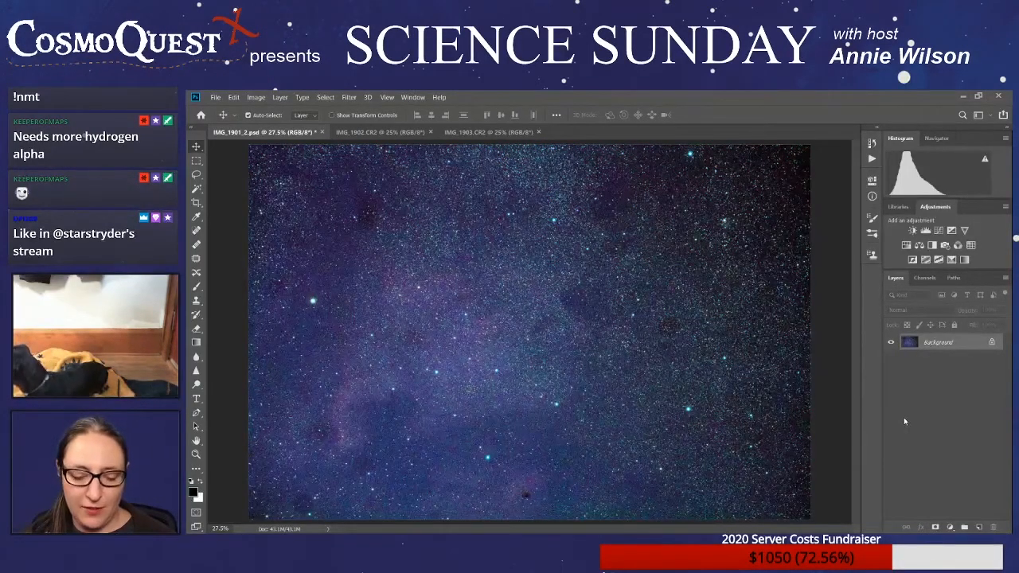
pyautogui.hotkey('ctrl', 'shift', 'z')
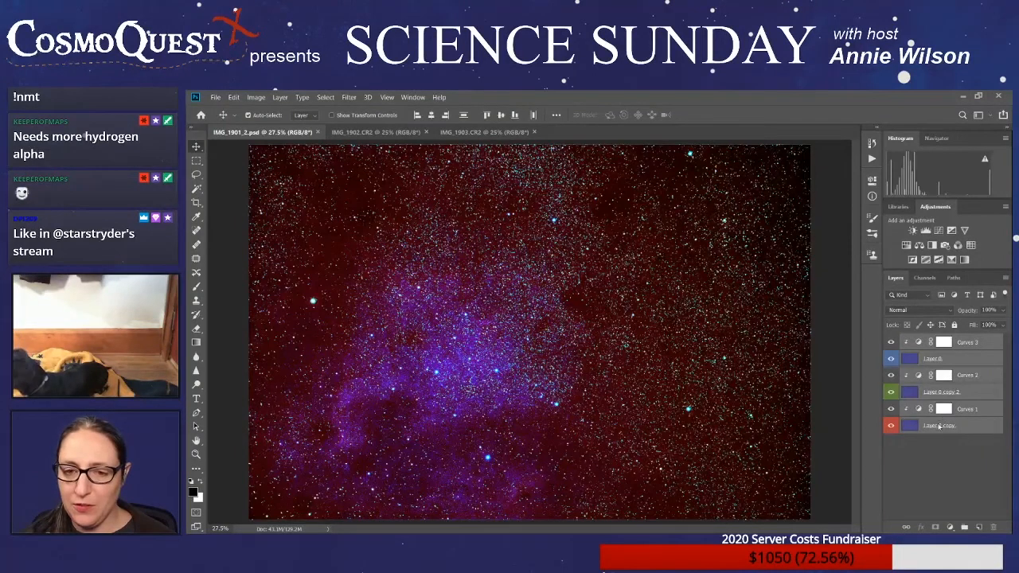
pyautogui.hotkey('ctrl', 'shift', 'e')
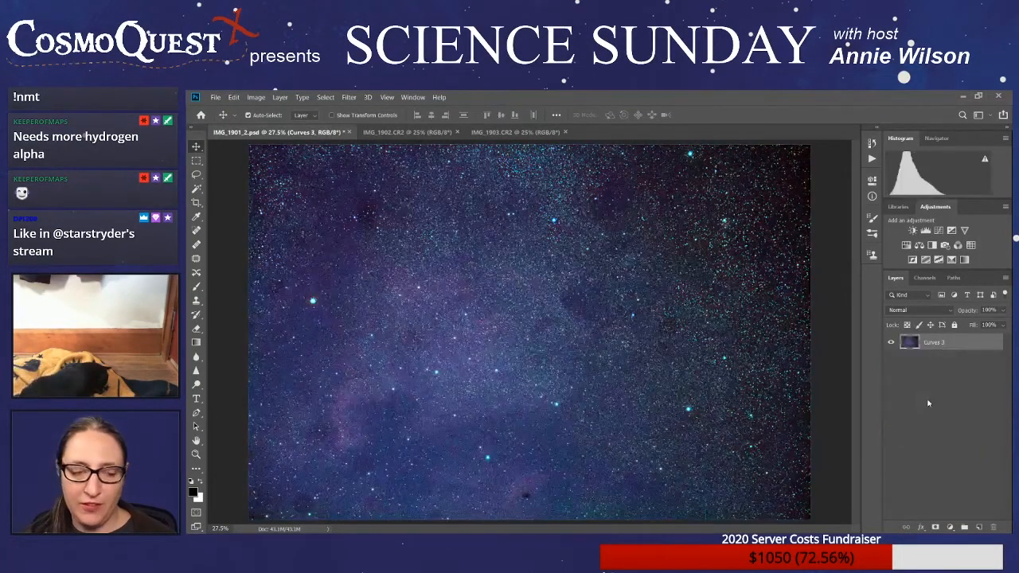
pyautogui.hotkey('ctrl', 'z')
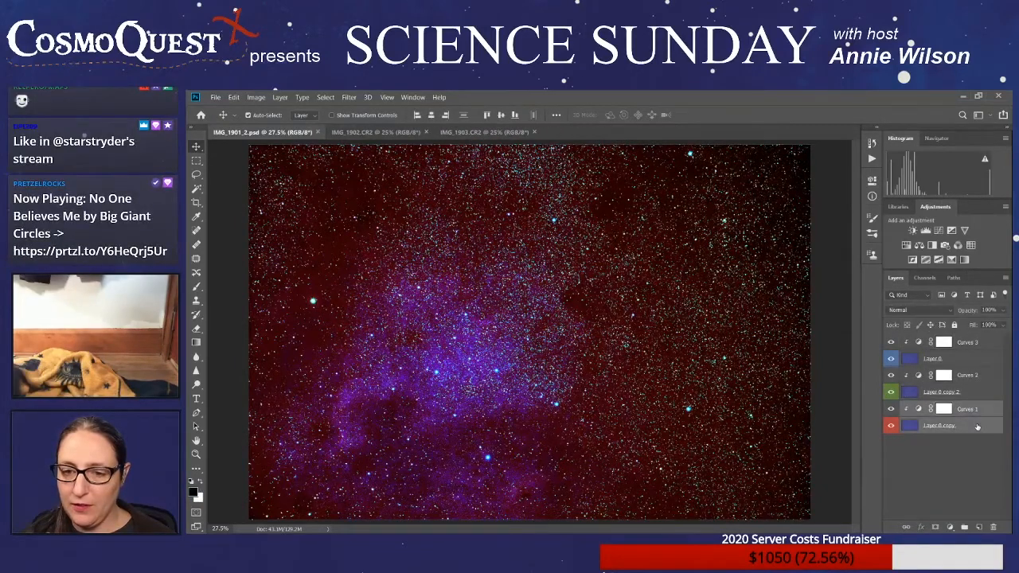
# - Try merging Curves 1 with Layer 0 copy, and Curves 2 with Layer 0 copy 2
pyautogui.hotkey('ctrl', 'e')
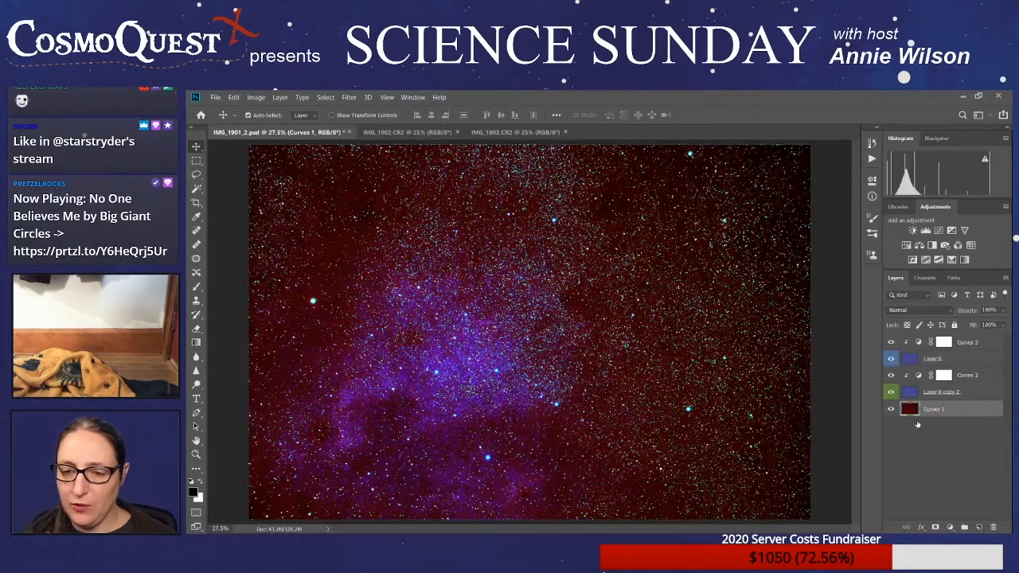
pyautogui.click(955, 448)
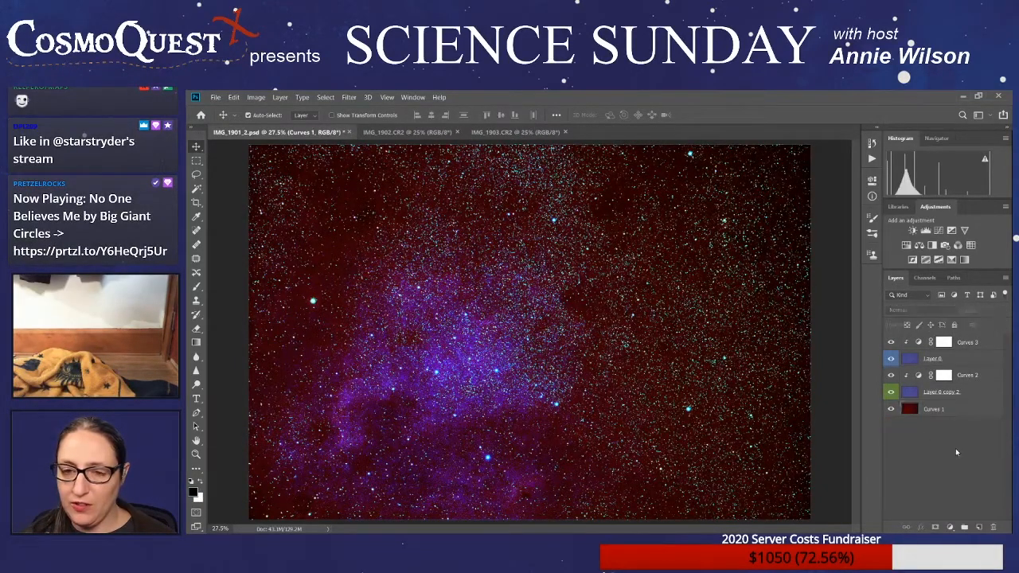
pyautogui.click(978, 380)
pyautogui.keyDown('shift'); pyautogui.click(979, 396); pyautogui.keyUp('shift')
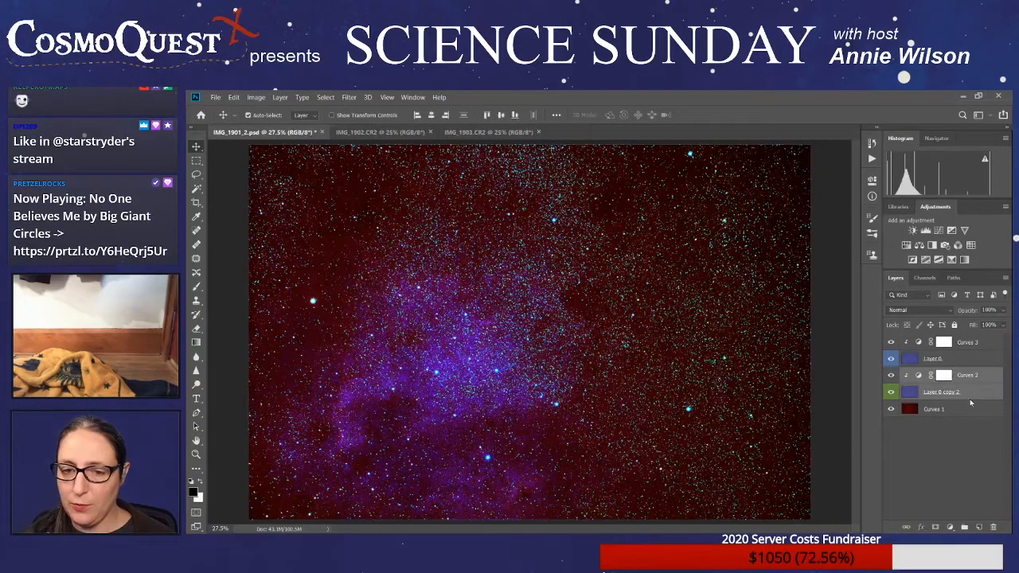
pyautogui.hotkey('ctrl', 'e')
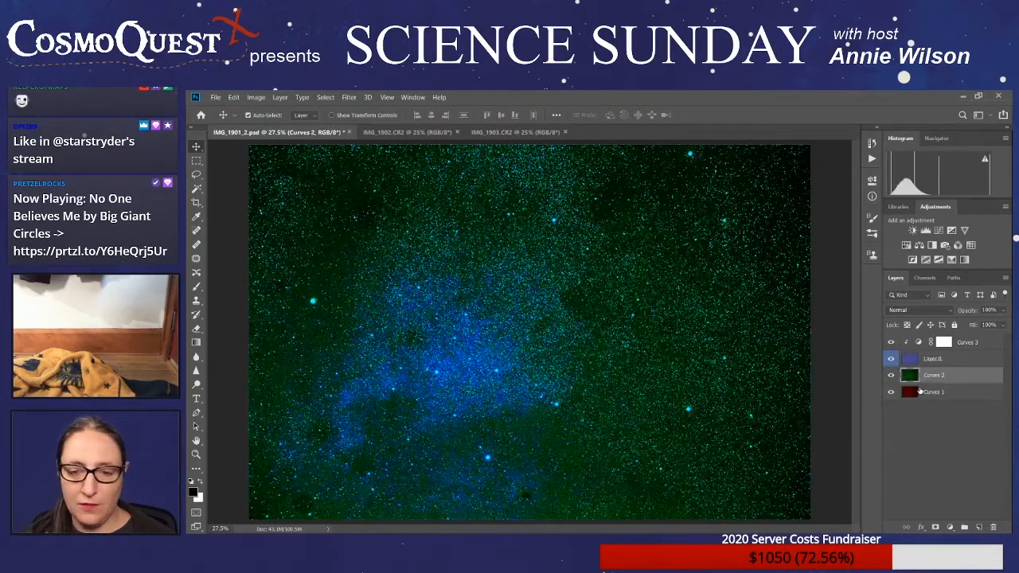
# - Set the blend mode of the merged green Curves 2 layer to Screen
pyautogui.click(936, 442)
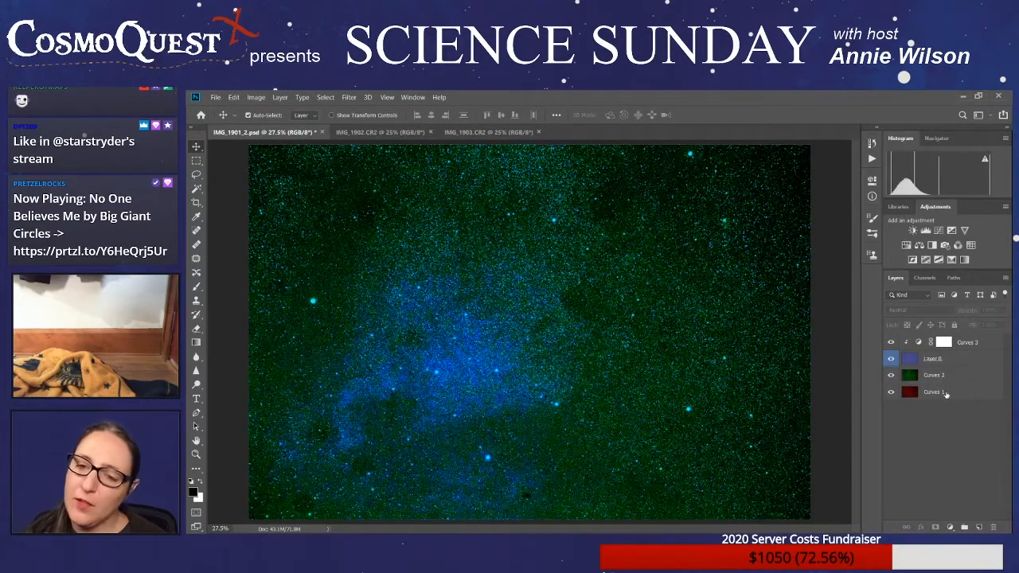
pyautogui.click(986, 344)
pyautogui.click(980, 365)
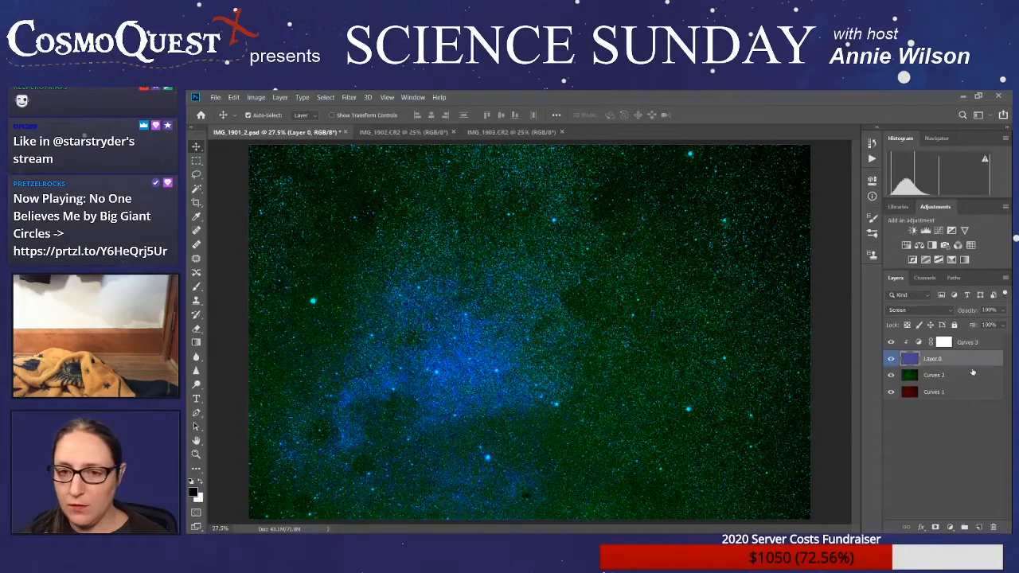
pyautogui.click(972, 379)
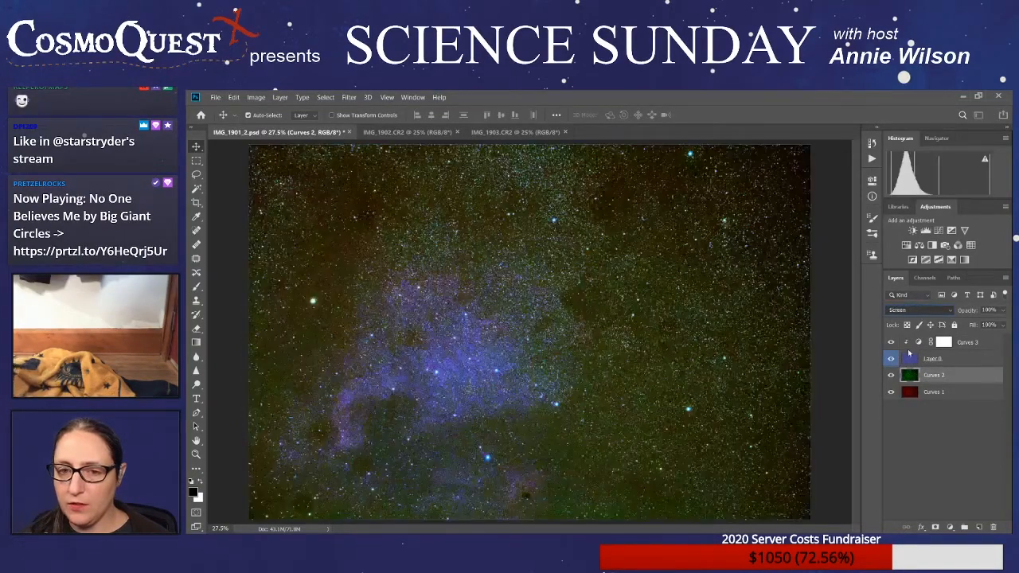
pyautogui.click(907, 352)
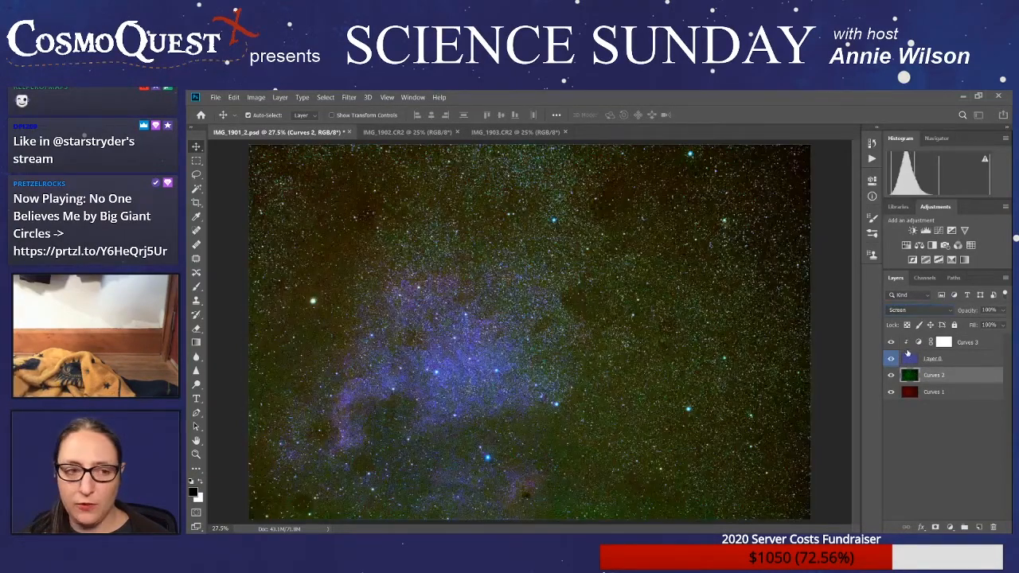
pyautogui.click(957, 393)
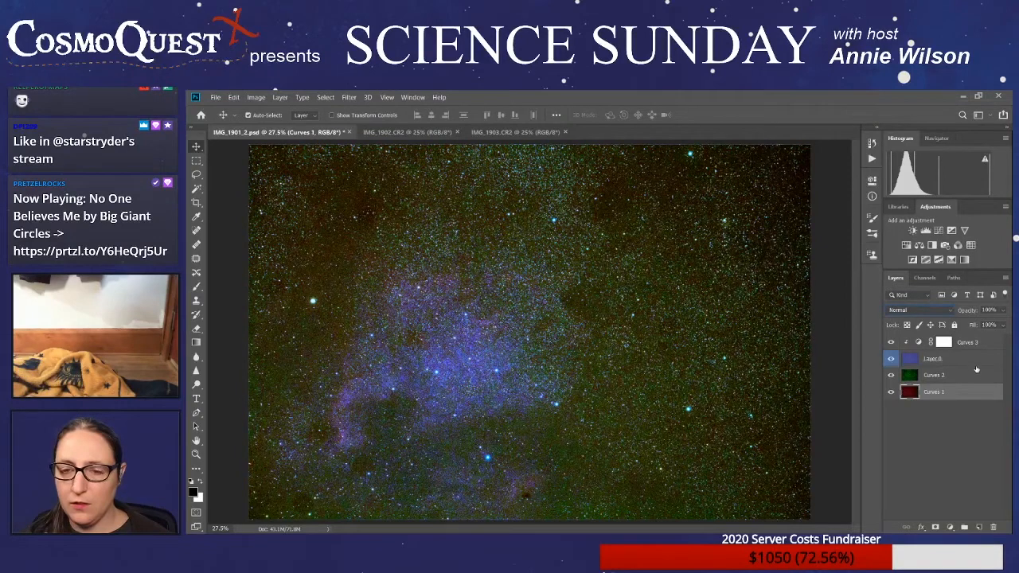
# - Merge Curves 3 with Layer 0 and set the resulting blue layer's blend mode to Screen
pyautogui.click(979, 348)
pyautogui.keyDown('shift'); pyautogui.click(970, 366); pyautogui.keyUp('shift')
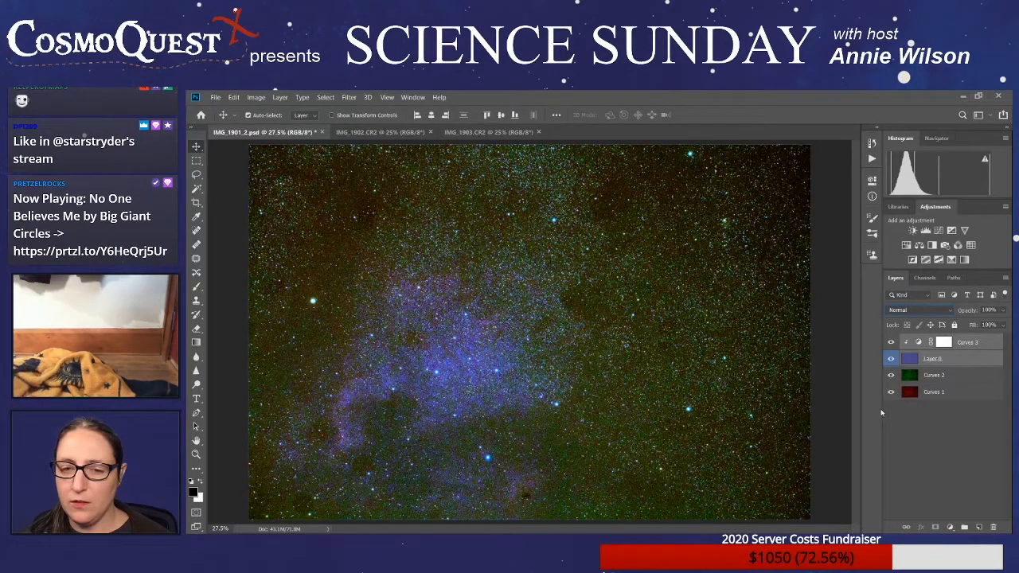
pyautogui.hotkey('ctrl', 'e')
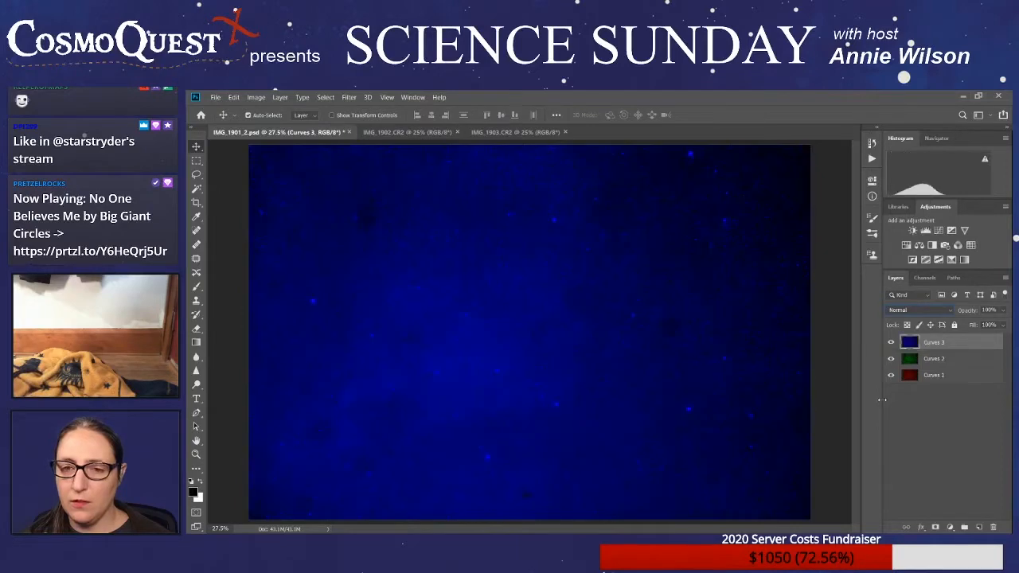
pyautogui.click(940, 311)
pyautogui.click(918, 357)
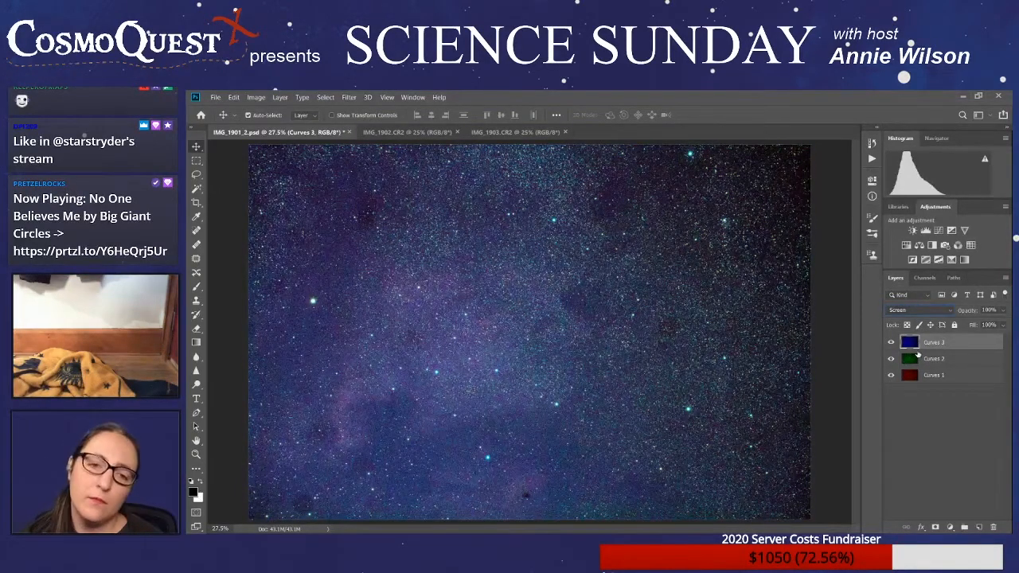
# - Undo the layer merges and blend mode changes back to the three separate frame copies with clipped Curves adjustments
pyautogui.hotkey('ctrl', 'z')
pyautogui.hotkey('ctrl', 'z')
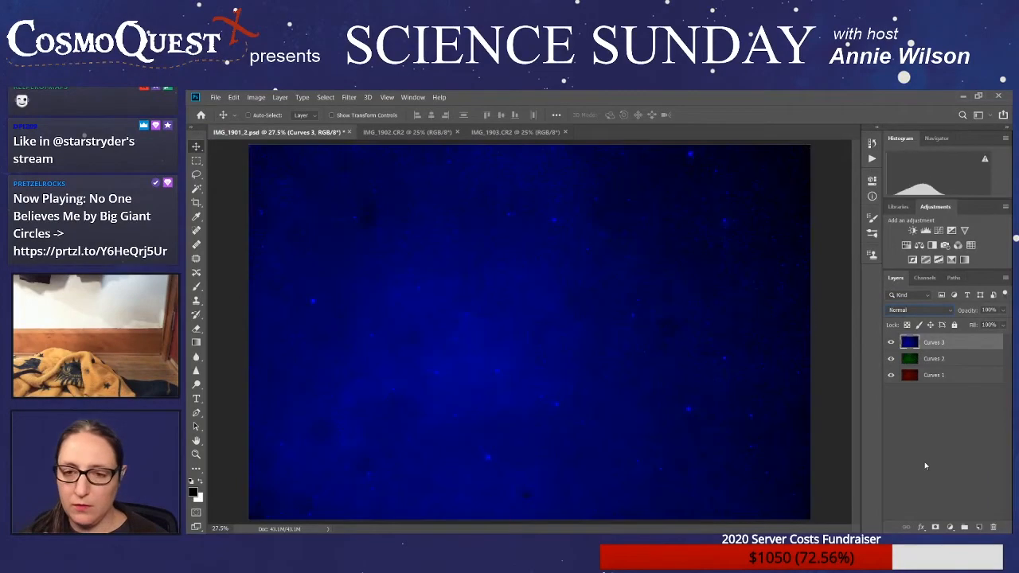
pyautogui.hotkey('ctrl', 'z')
pyautogui.hotkey('ctrl', 'z')
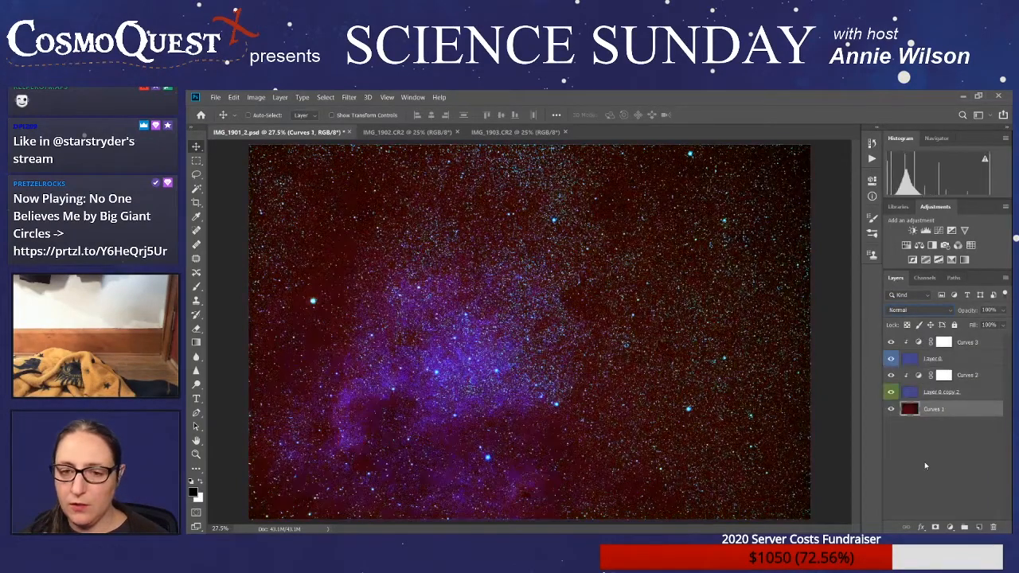
pyautogui.hotkey('ctrl', 'z')
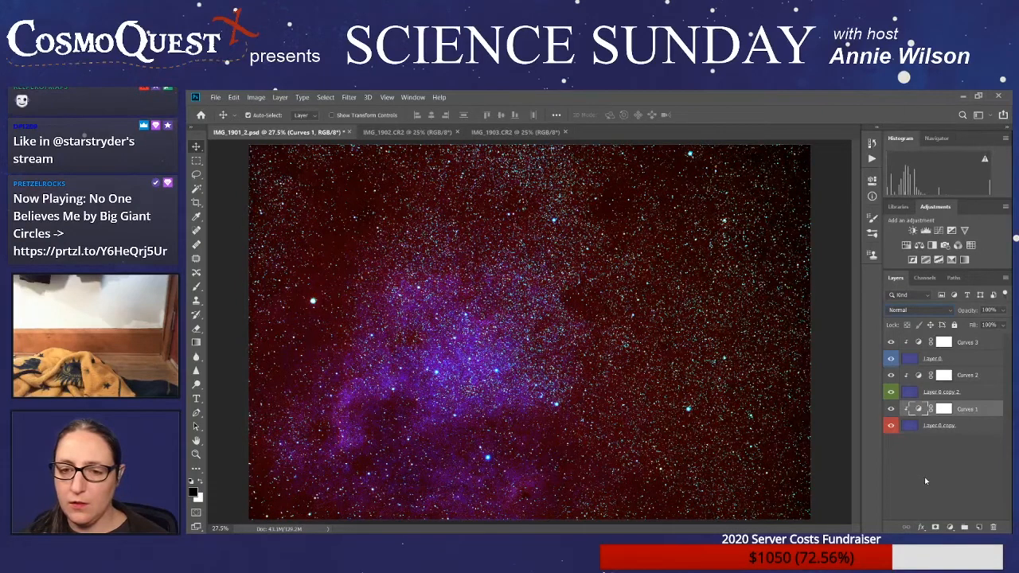
pyautogui.click(926, 479)
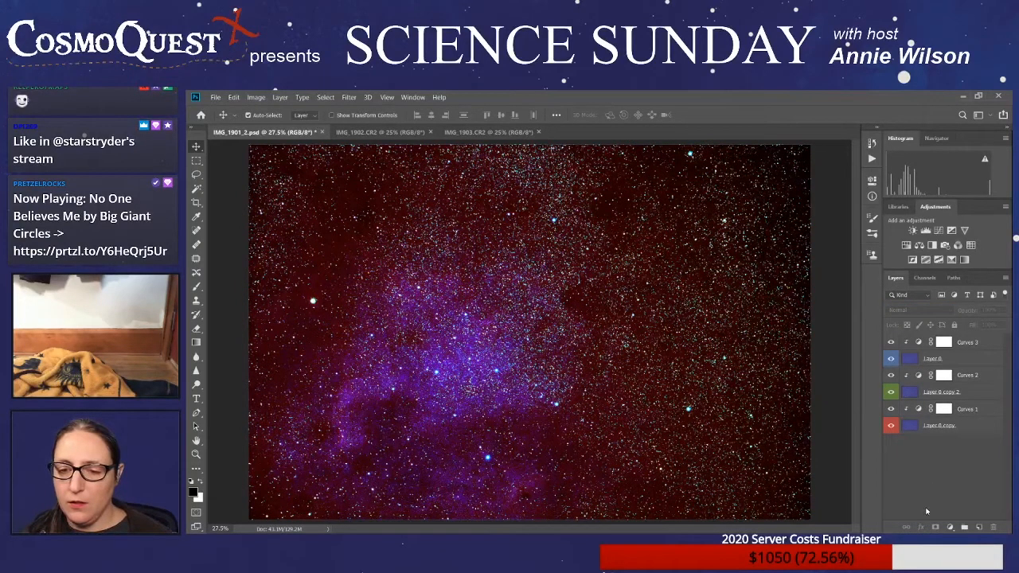
pyautogui.click(979, 527)
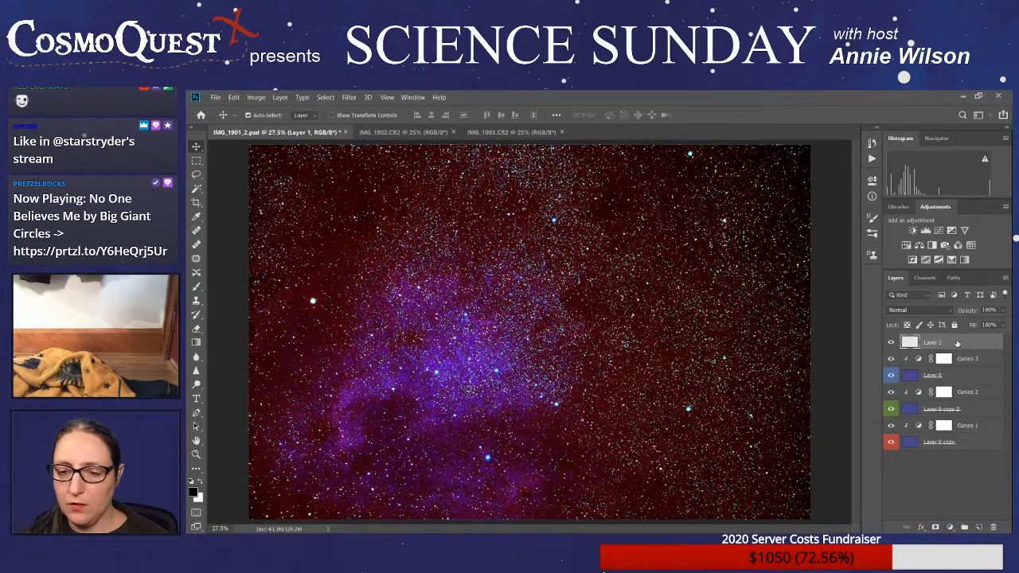
pyautogui.moveTo(957, 343); pyautogui.dragTo(993, 527)
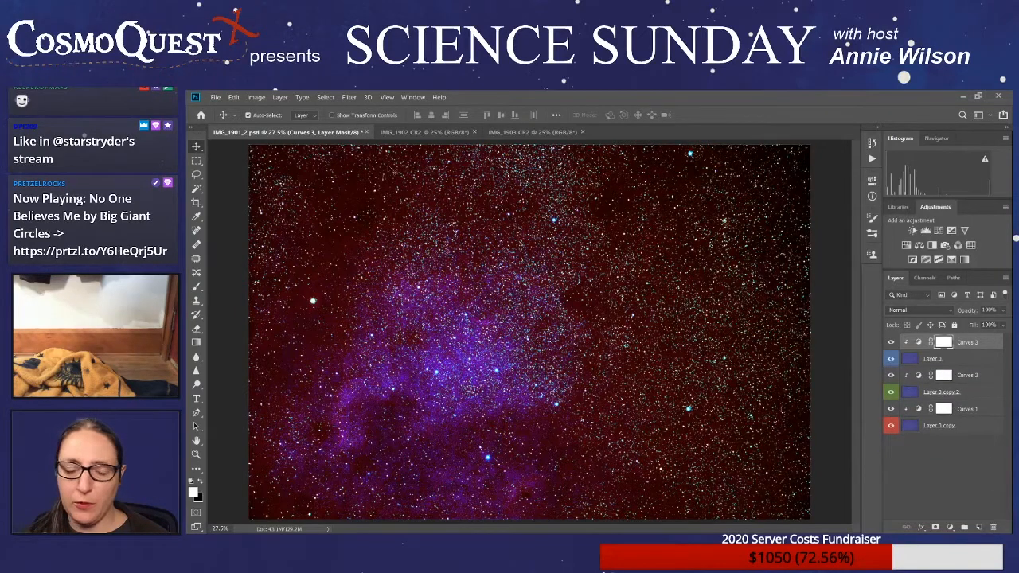
# - Try a Color Balance adjustment layer above the whole stack in Screen mode with stronger red, and undo it
pyautogui.click(933, 485)
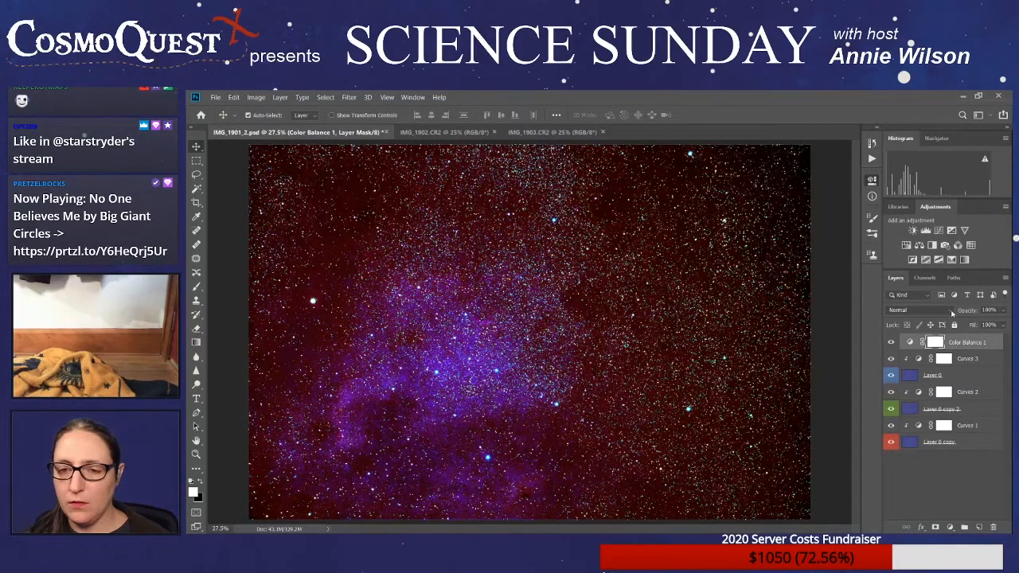
pyautogui.click(948, 310)
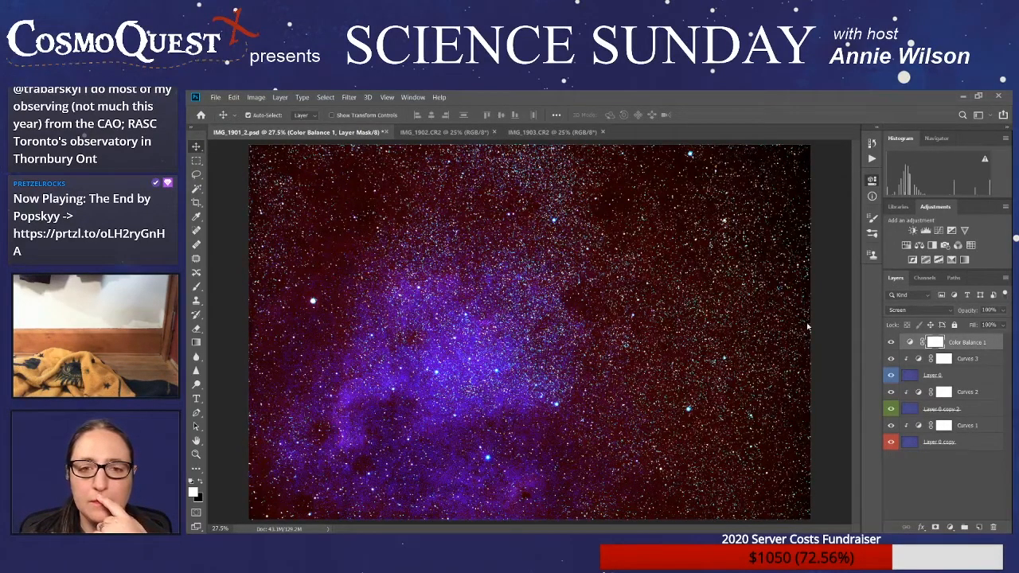
pyautogui.moveTo(796, 370); pyautogui.dragTo(809, 371)
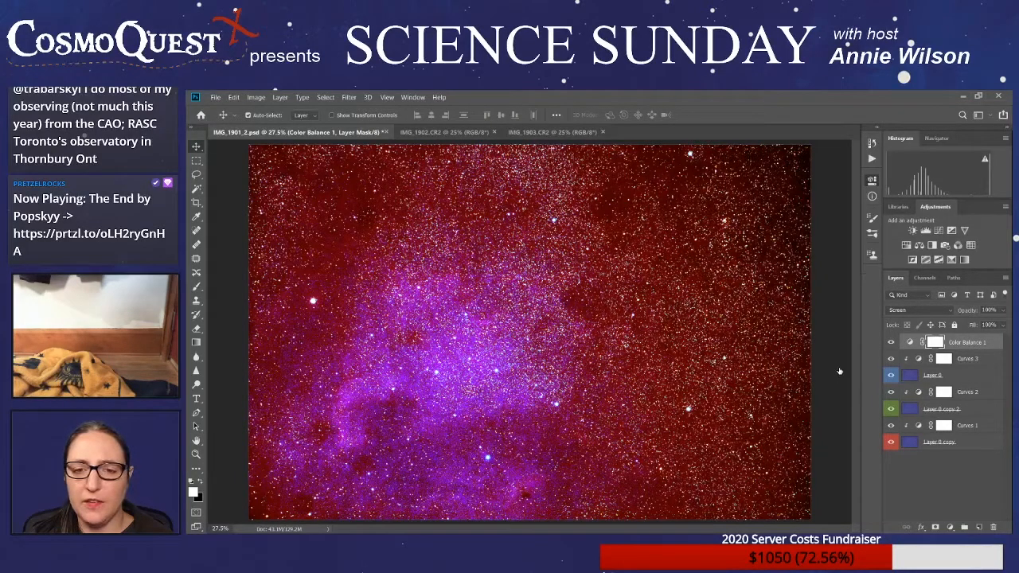
pyautogui.hotkey('ctrl', 'z')
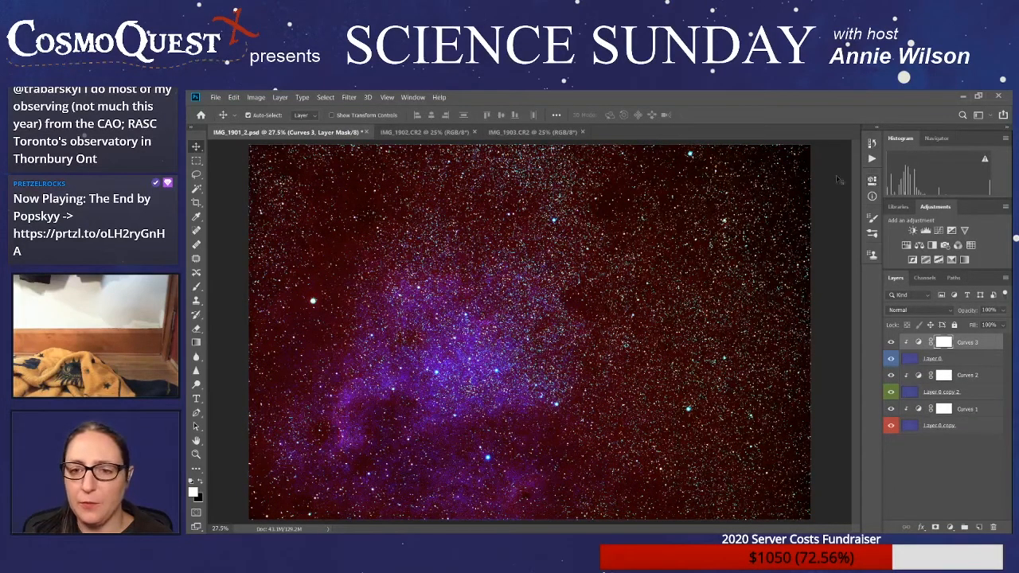
# - Add an unclipped Curves adjustment layer above the whole stack and raise its curve to brighten the combined image
pyautogui.click(934, 488)
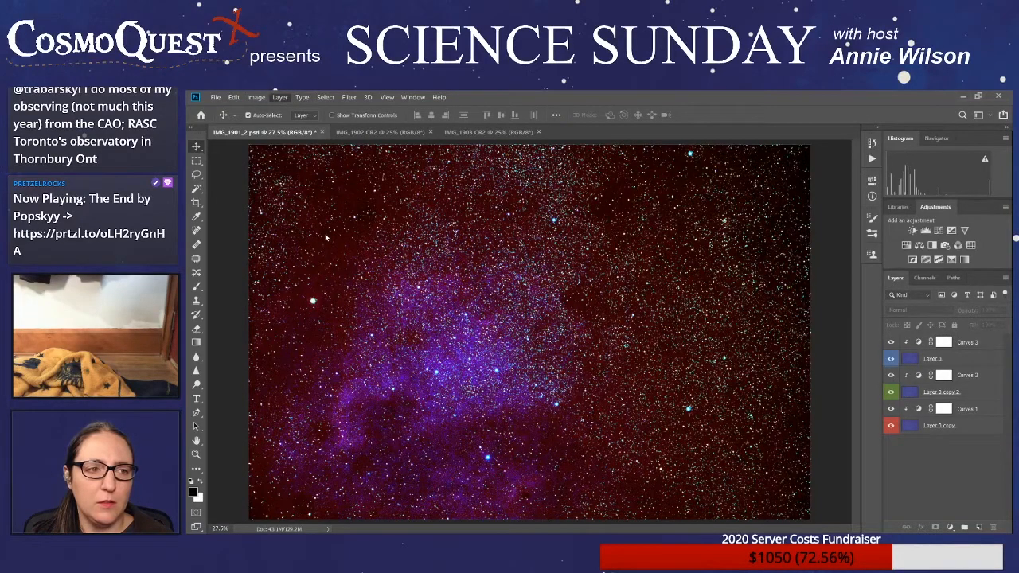
pyautogui.click(431, 261)
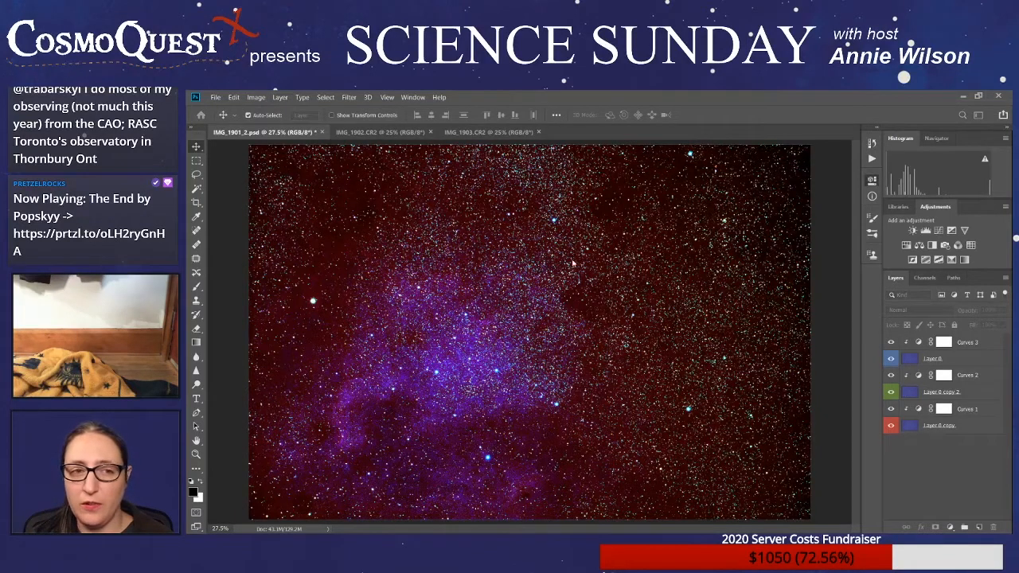
pyautogui.click(706, 226)
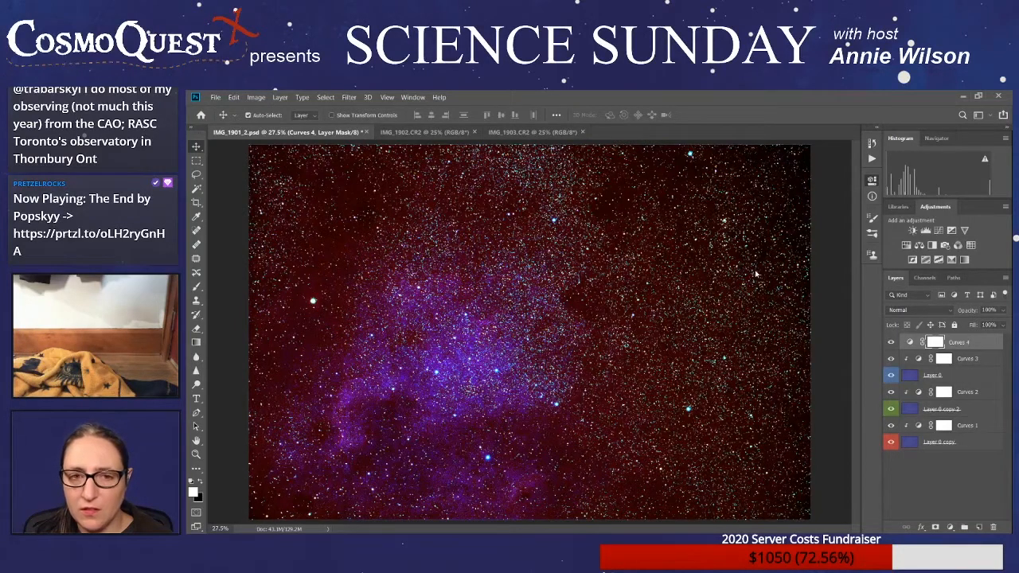
pyautogui.click(798, 282)
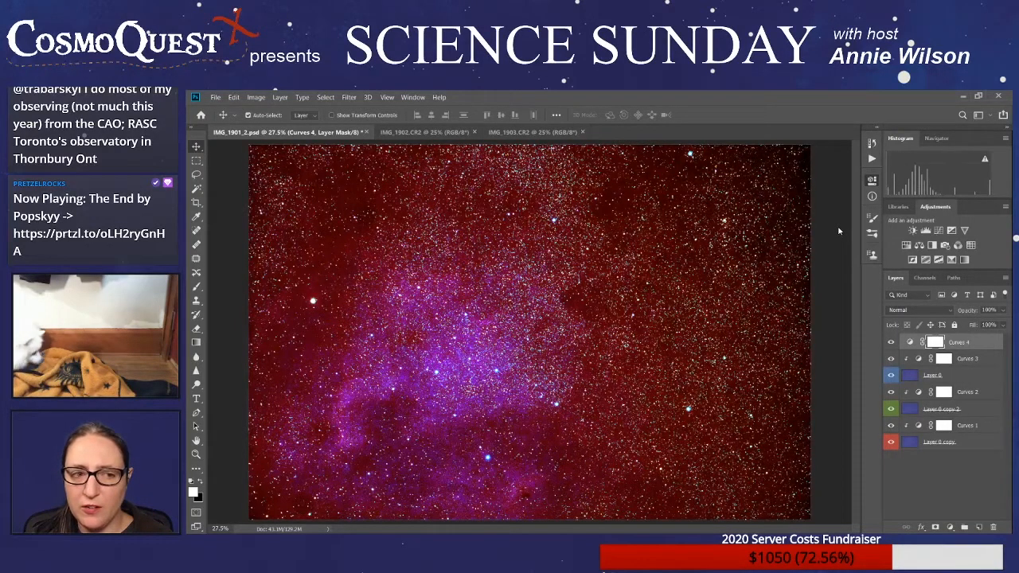
pyautogui.moveTo(798, 282); pyautogui.dragTo(798, 286)
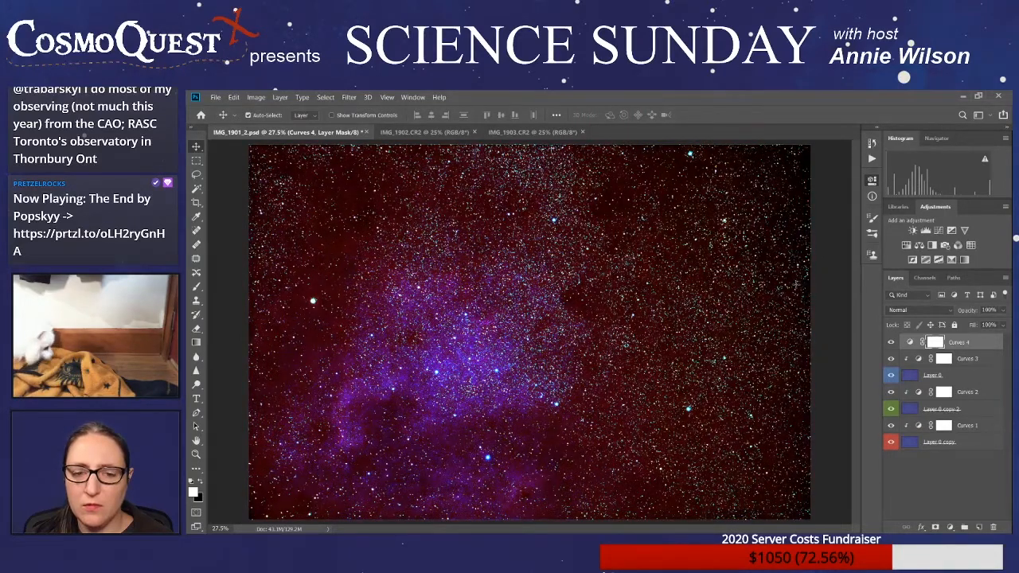
pyautogui.moveTo(835, 238); pyautogui.dragTo(835, 227)
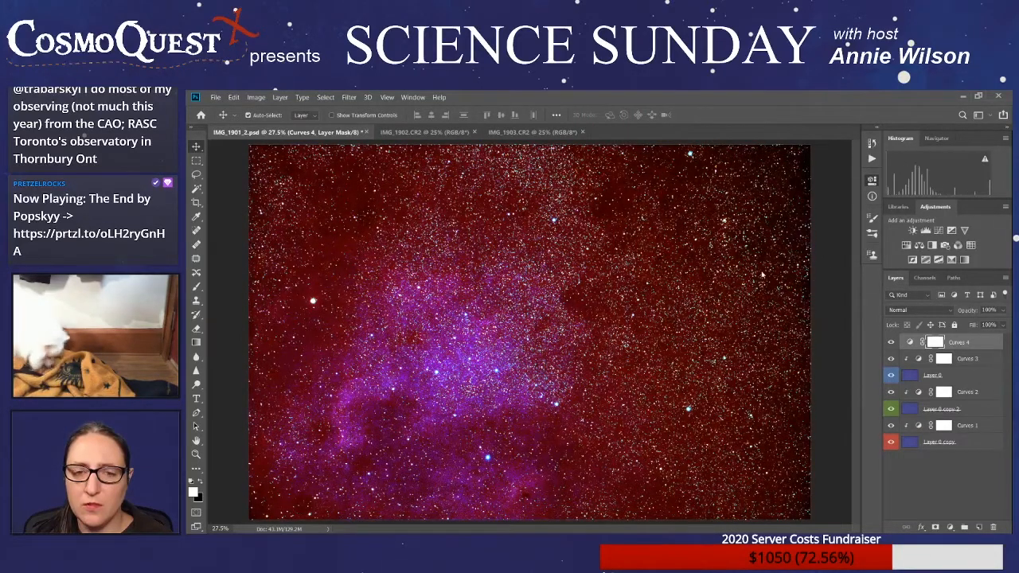
# - Sample the dark sky in the upper right of the image as the overall Curves layer's black point and compare before and after
pyautogui.click(759, 247)
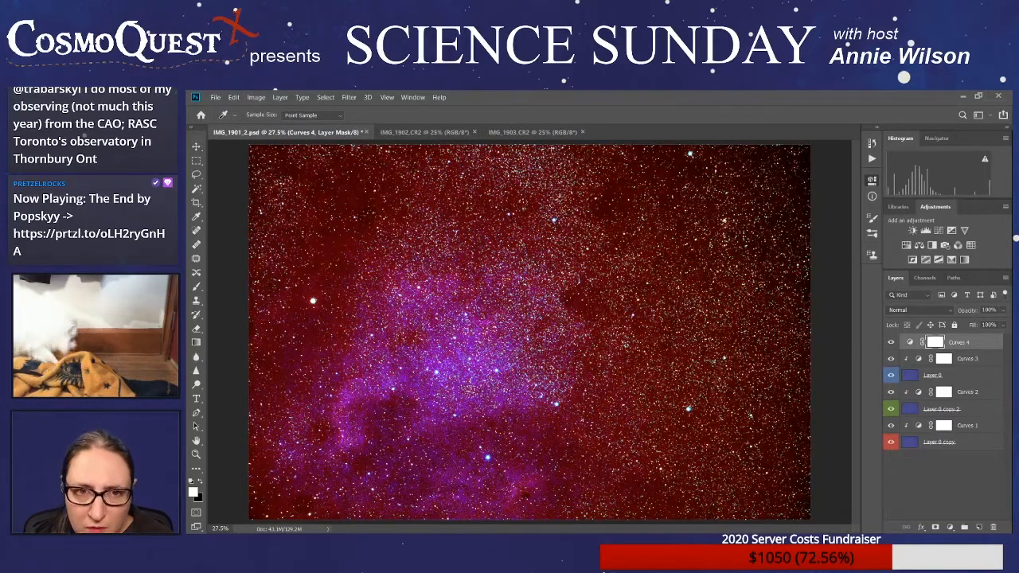
pyautogui.click(683, 190)
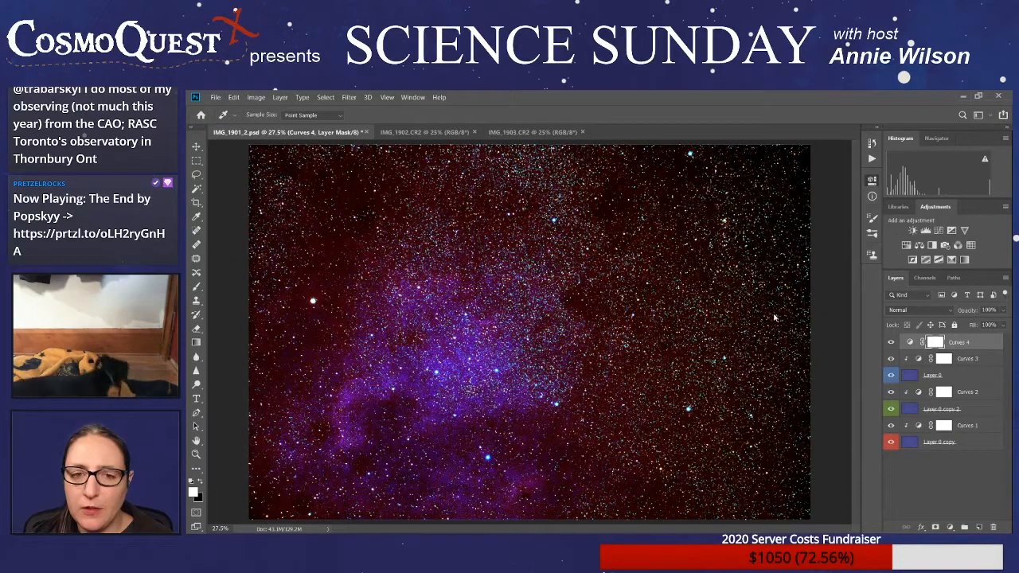
pyautogui.hotkey('ctrl', 'z')
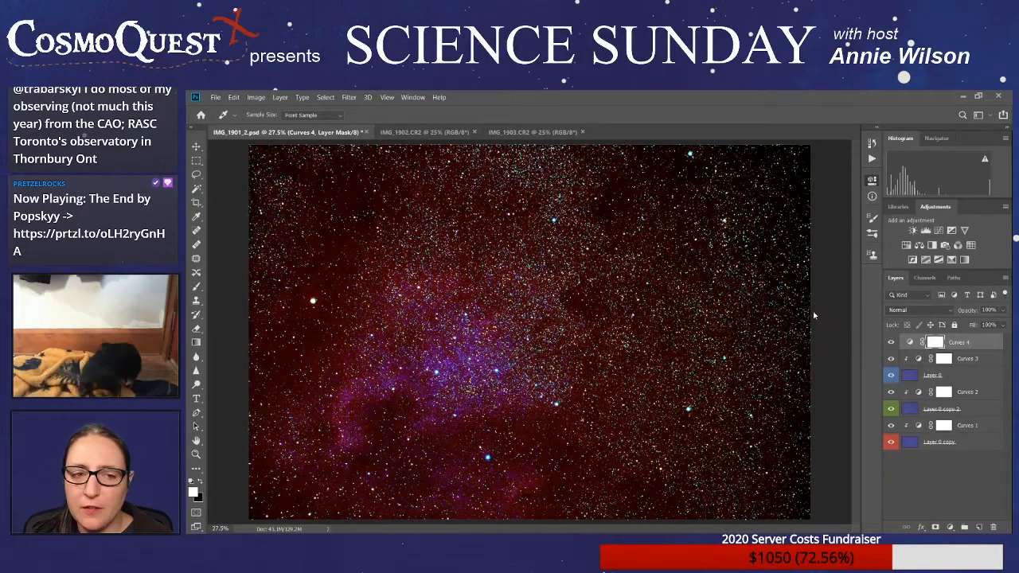
pyautogui.hotkey('ctrl', 'shift', 'z')
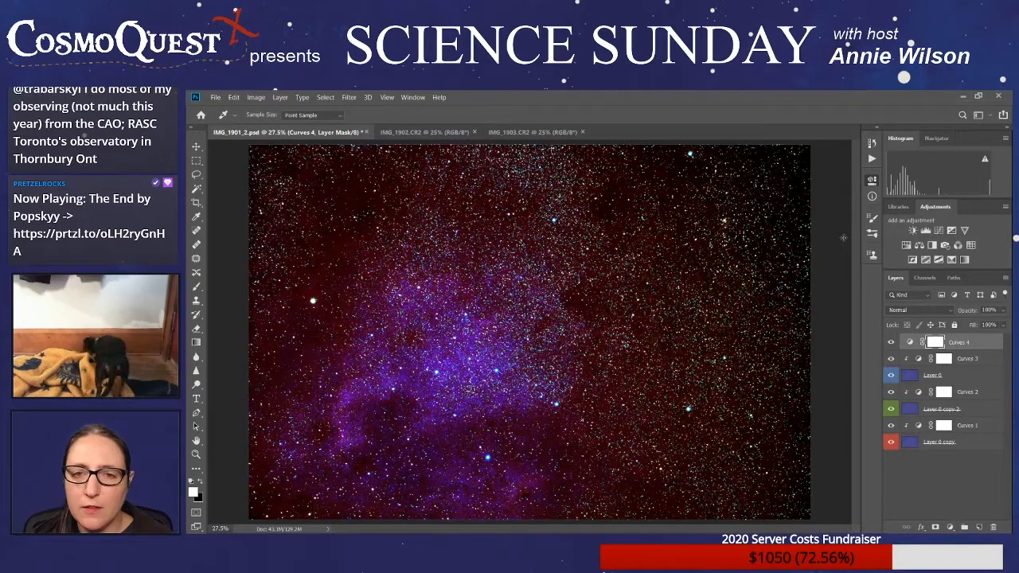
pyautogui.hotkey('ctrl', 'z')
pyautogui.hotkey('ctrl', 'shift', 'z')
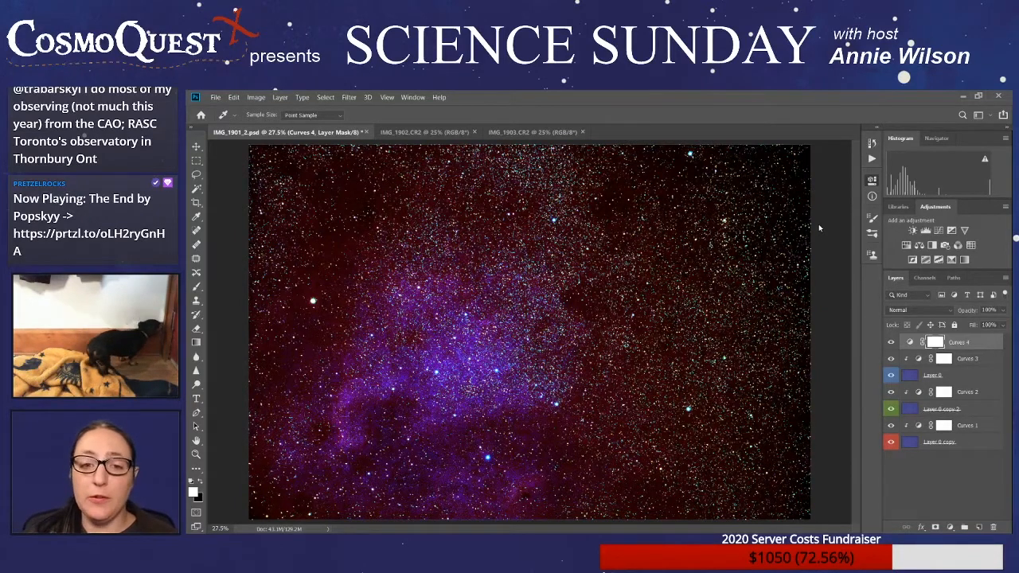
# - Resample the black point from the sky above the bright star at the image's left side and readjust the overall curve
pyautogui.press('v')
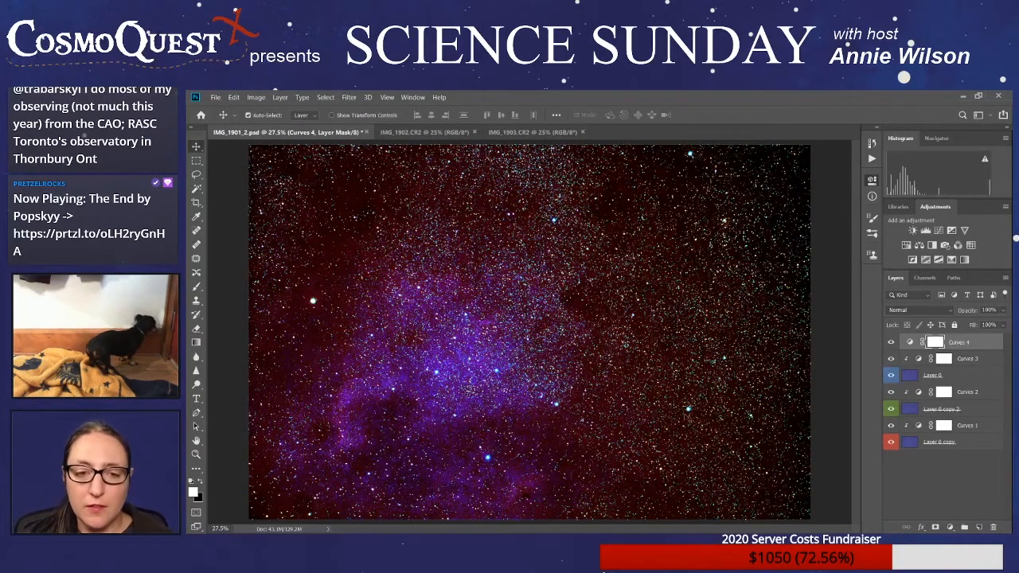
pyautogui.press('i')
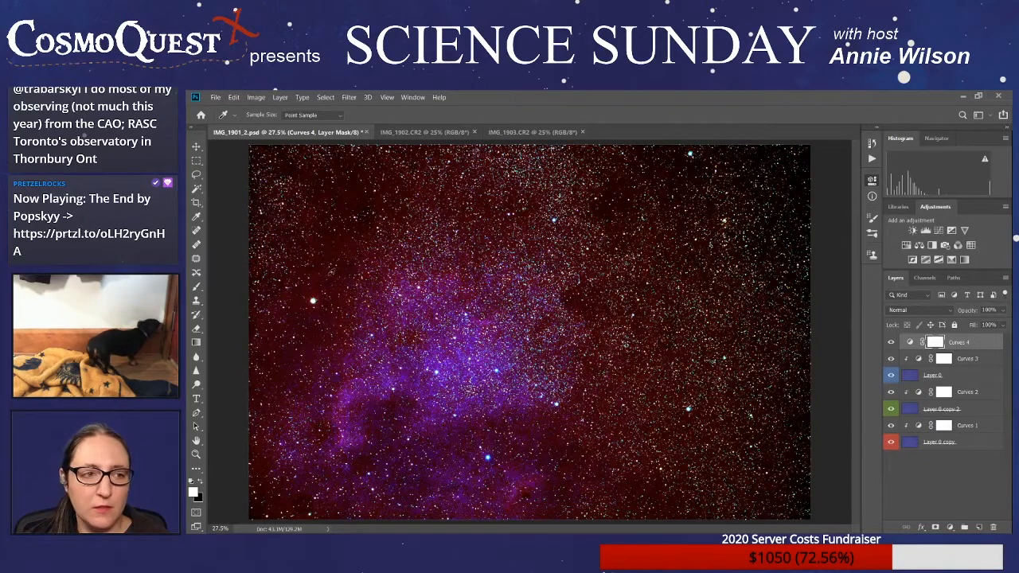
pyautogui.click(338, 247)
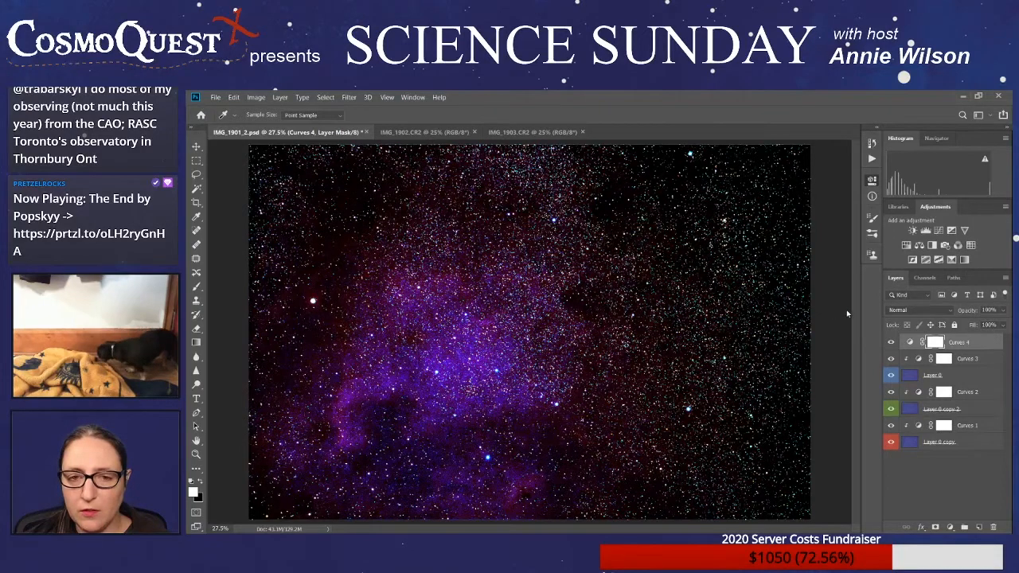
pyautogui.moveTo(843, 239)
pyautogui.mouseDown()
pyautogui.moveTo(853, 271)
pyautogui.moveTo(855, 246)
pyautogui.mouseUp()
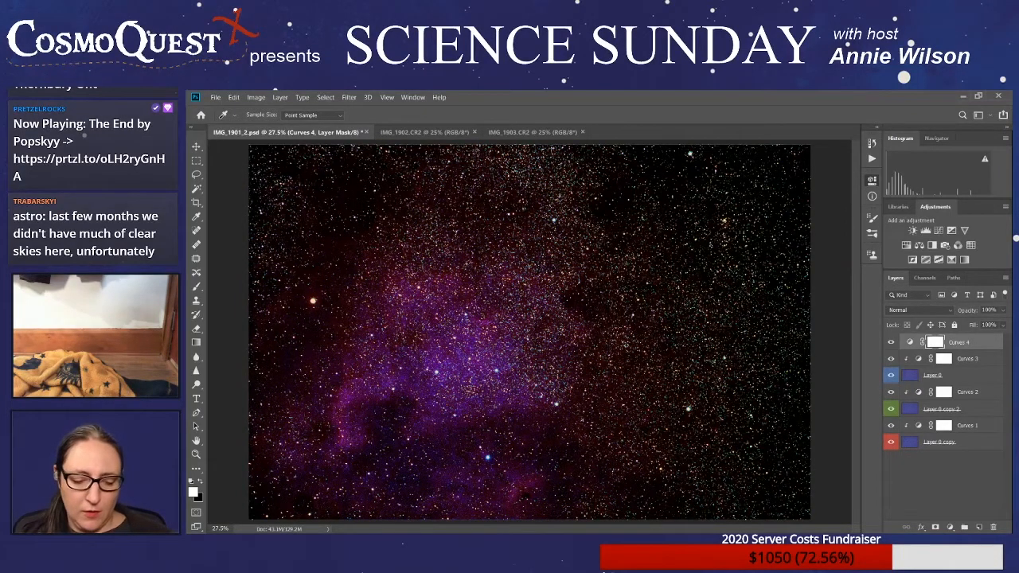
# - Sample the bright star left of the nebula as the overall Curves layer's white point, and sample the sky just beside it
pyautogui.scroll(1, 320, 265)
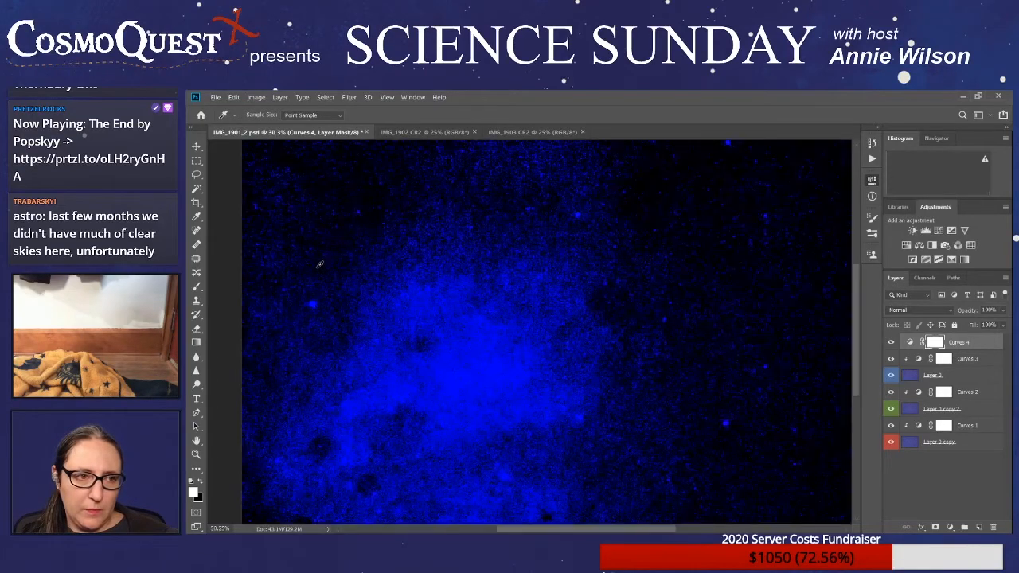
pyautogui.scroll(6, 320, 265)
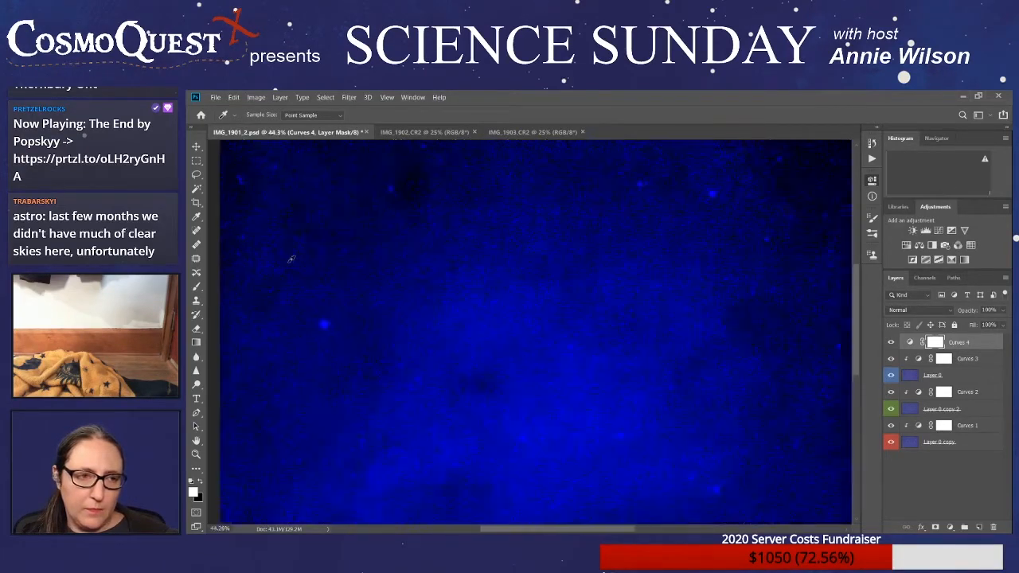
pyautogui.scroll(5, 292, 258)
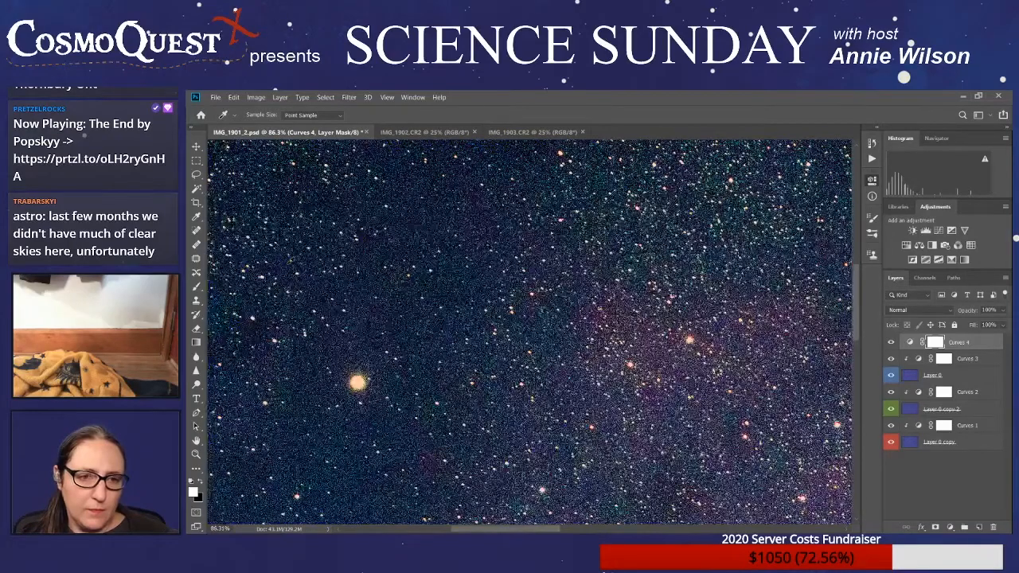
pyautogui.scroll(-1, 317, 333)
pyautogui.scroll(7, 317, 333)
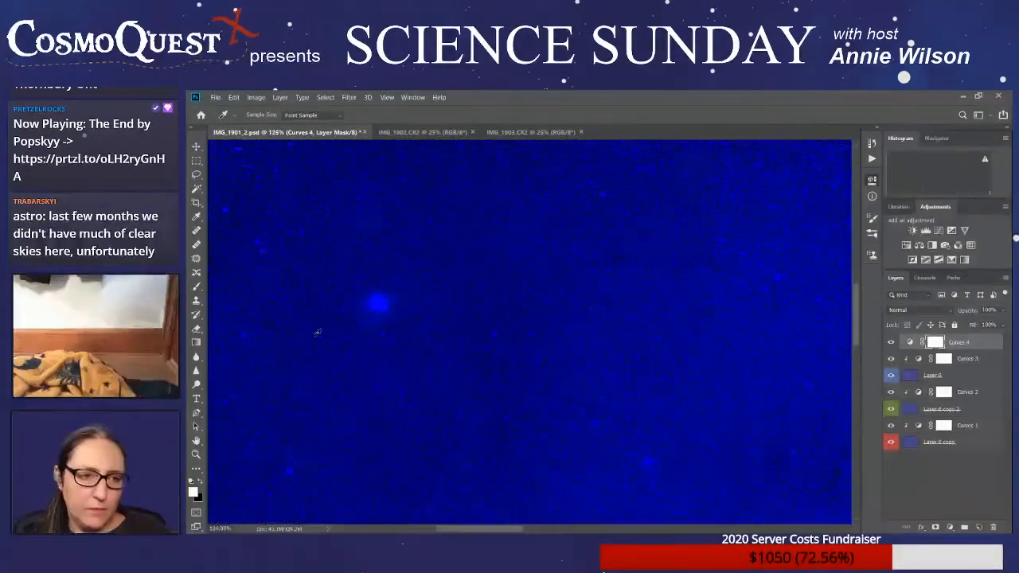
pyautogui.scroll(2, 317, 333)
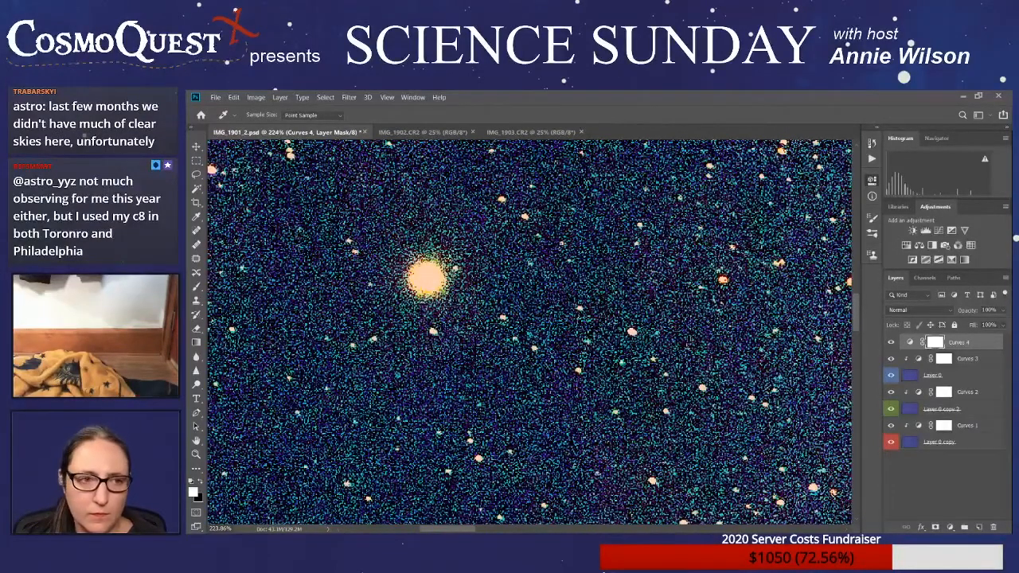
pyautogui.click(430, 275)
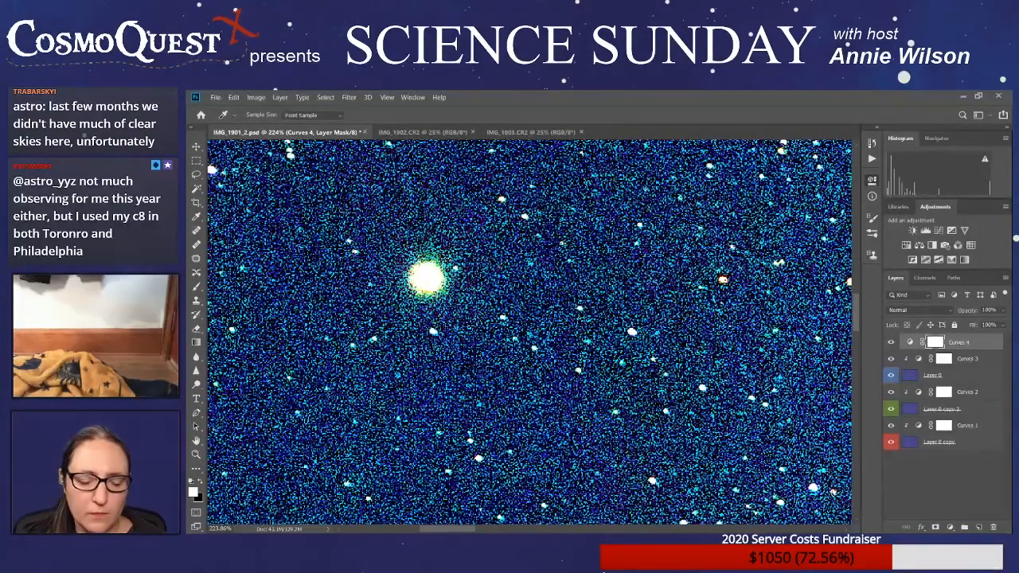
pyautogui.click(489, 272)
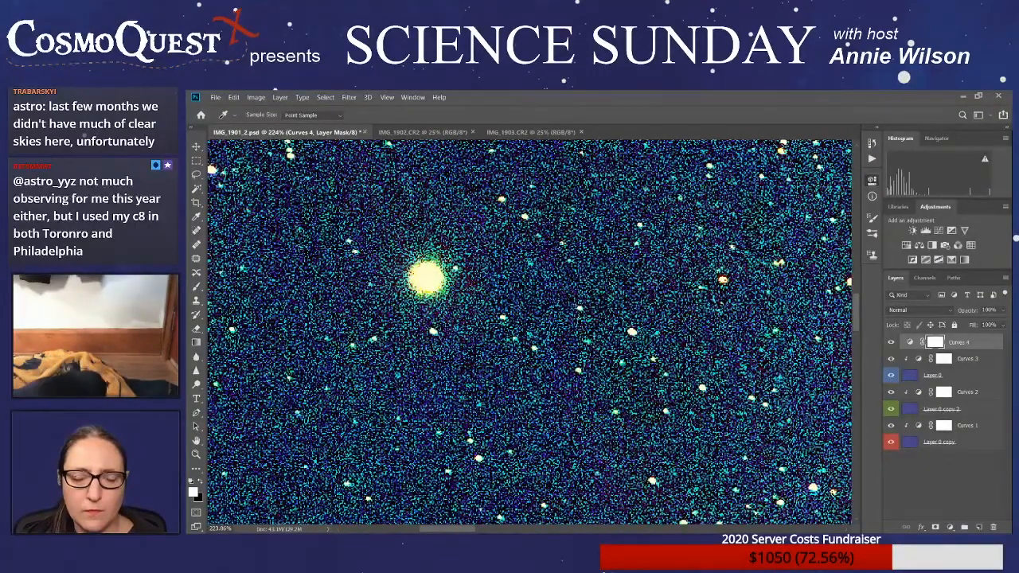
# - Toggle the Curves 4 layer off and on, try blend modes such as Lighten and Darken on it, and return it to Normal
pyautogui.click(891, 343)
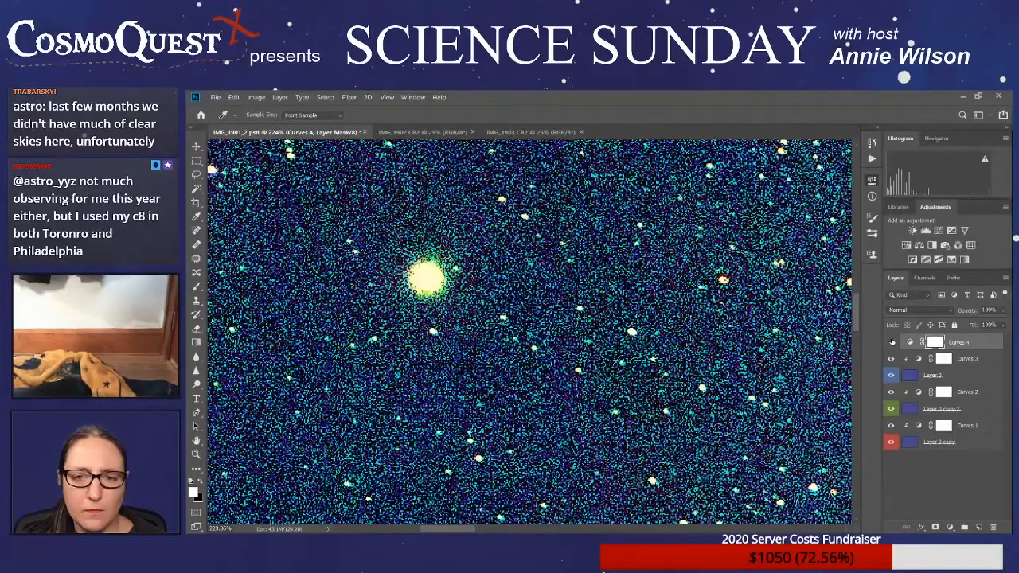
pyautogui.click(891, 343)
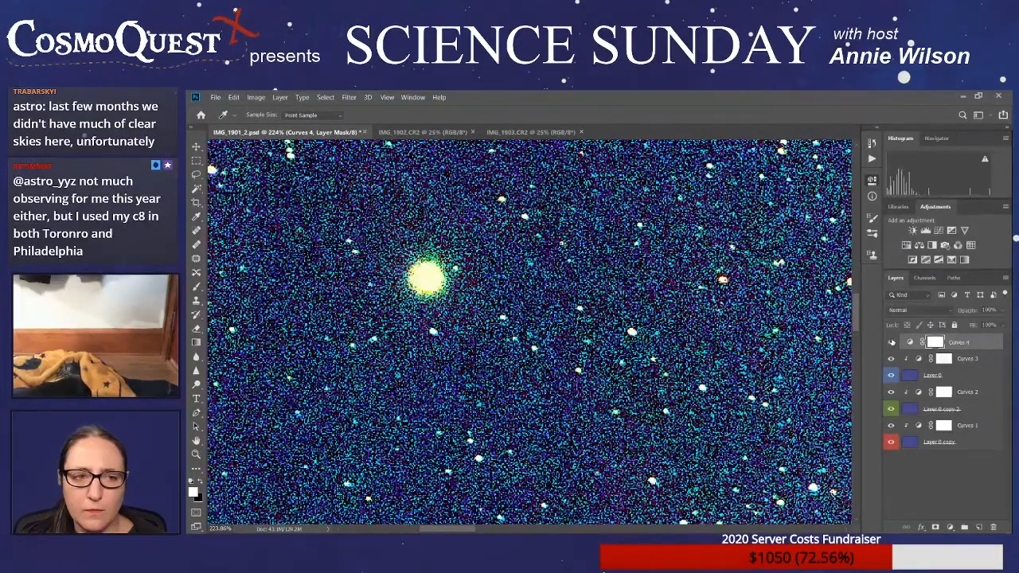
pyautogui.click(952, 311)
pyautogui.press('Up')
pyautogui.press('Up')
pyautogui.press('Up')
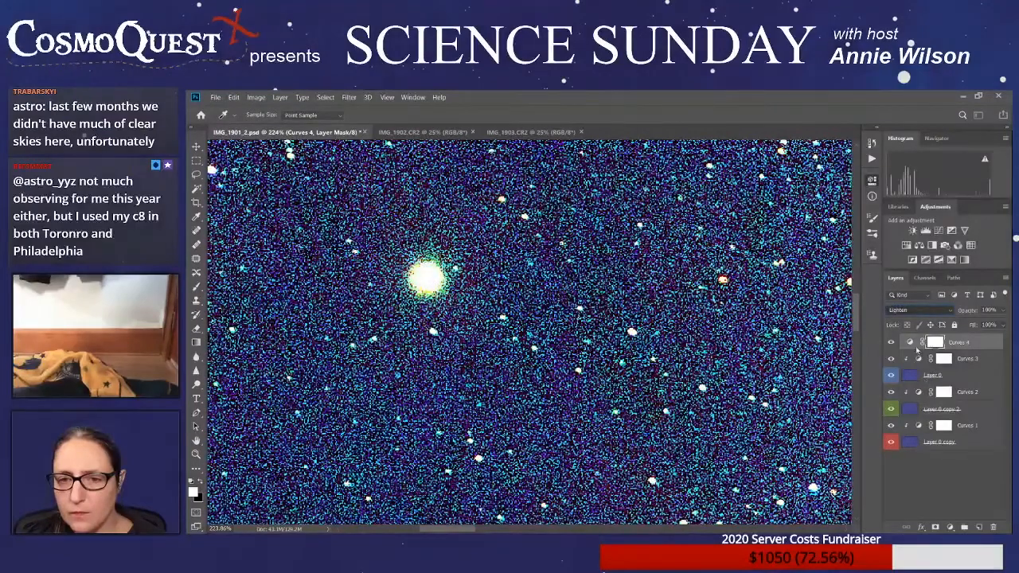
pyautogui.press('Up')
pyautogui.press('Up')
pyautogui.press('Up')
pyautogui.press('Up')
pyautogui.press('Up')
pyautogui.press('Up')
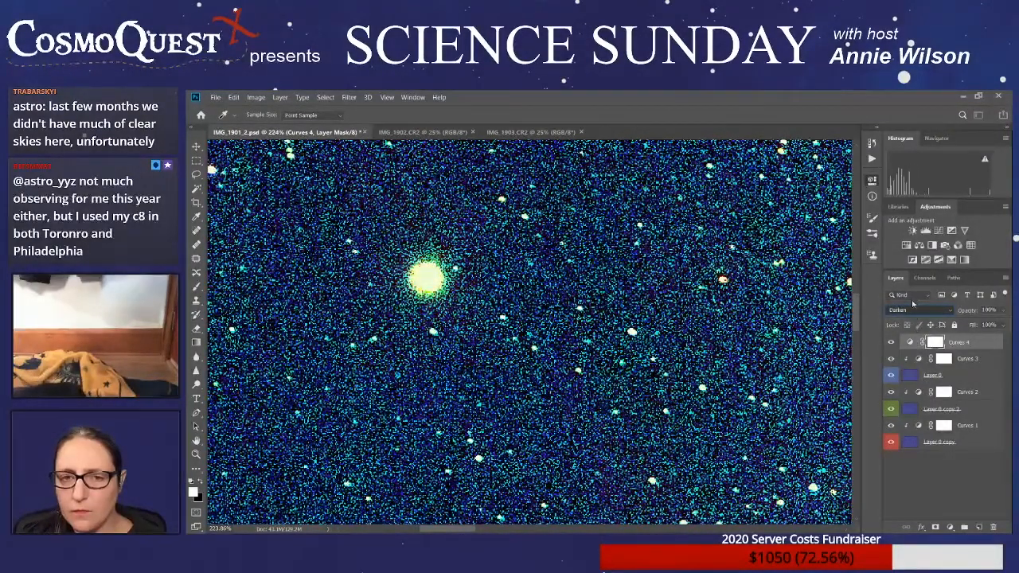
pyautogui.press('Up')
pyautogui.press('Up')
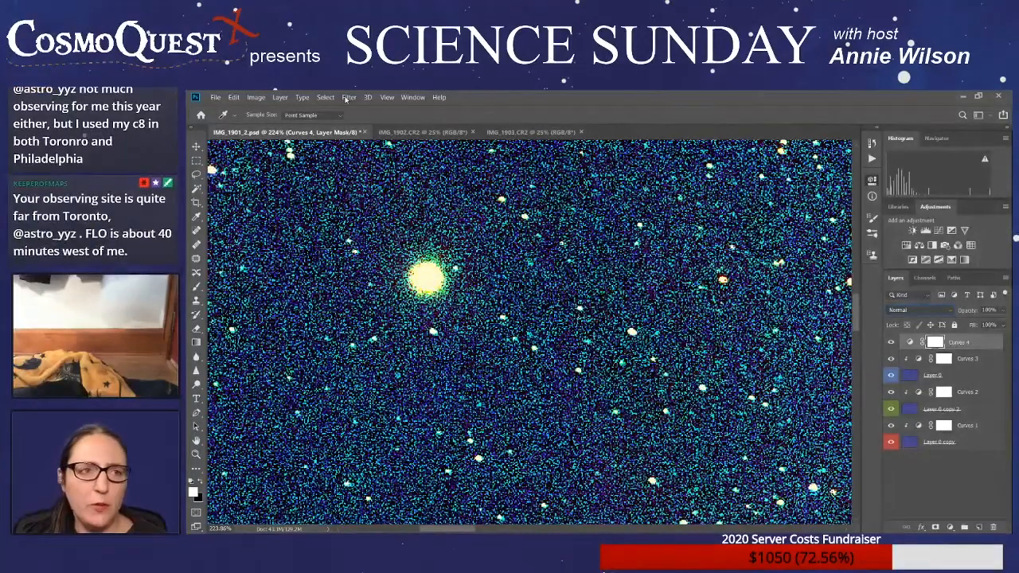
# - Close the two original frames IMG_1902.CR2 and IMG_1903.CR2 without saving, keeping only the layered document open
pyautogui.click(458, 131)
pyautogui.click(477, 131)
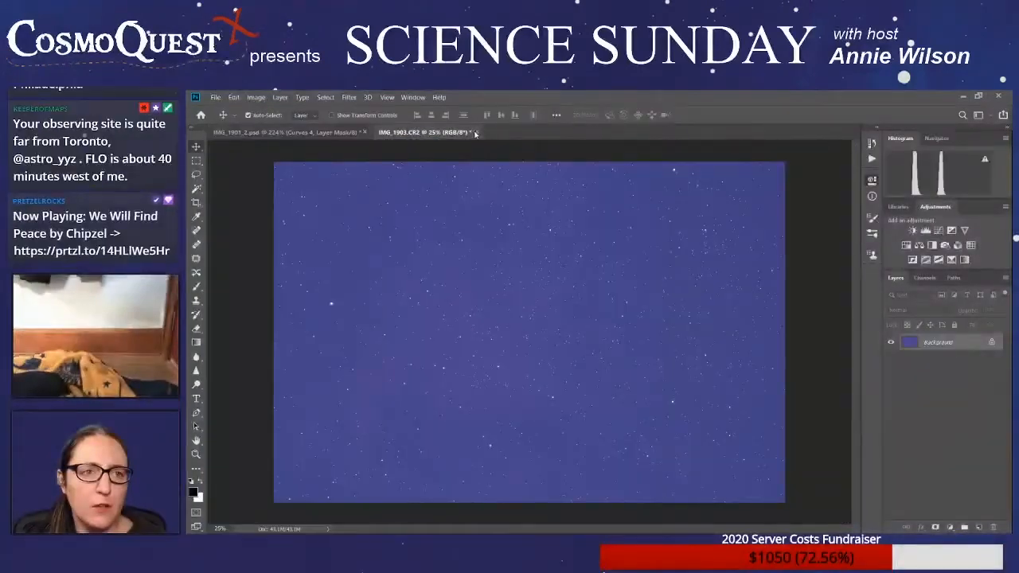
pyautogui.click(473, 132)
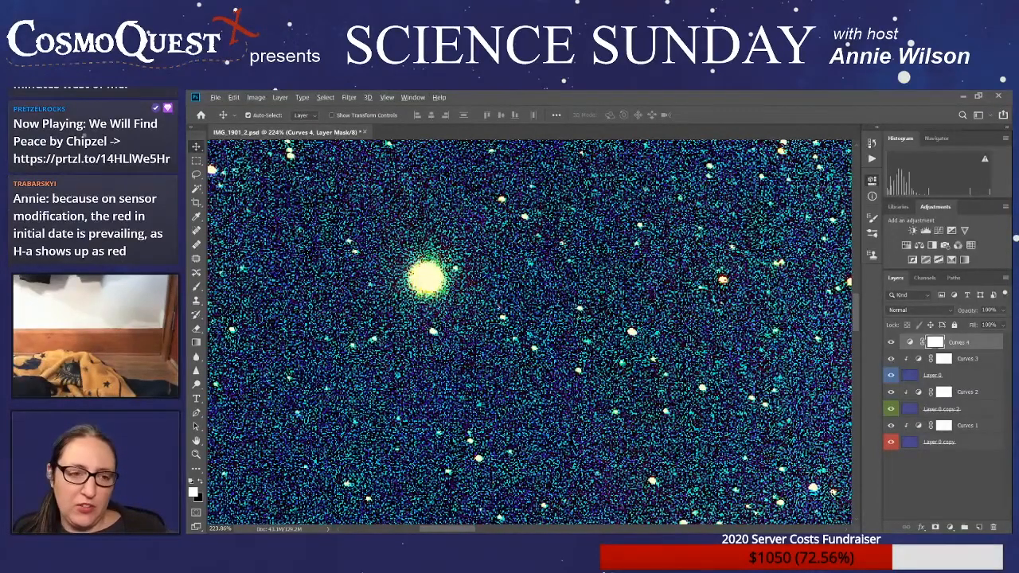
# - Brighten the whole nebula image by adjusting the Curves 4 curve, and save the document as IMG_1901_3.psd
pyautogui.scroll(-20, 499, 307)
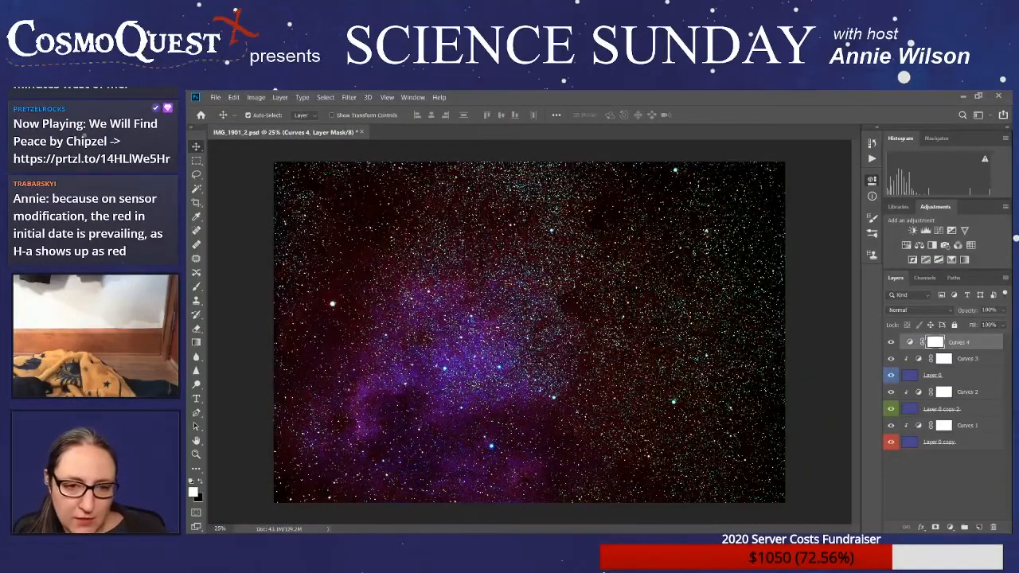
pyautogui.scroll(-1, 503, 342)
pyautogui.scroll(1, 503, 342)
pyautogui.scroll(-1, 504, 343)
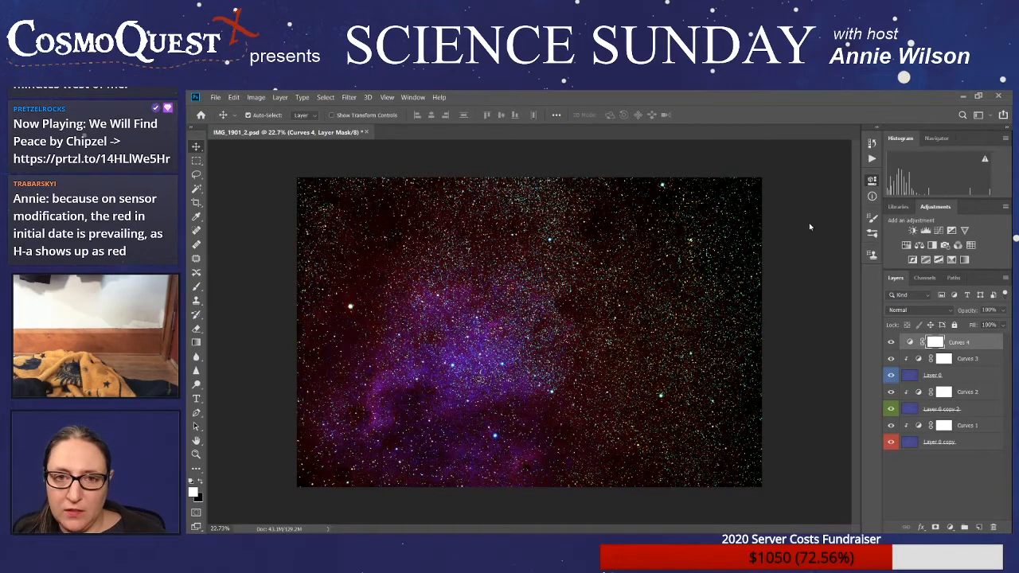
pyautogui.moveTo(838, 226); pyautogui.dragTo(818, 229)
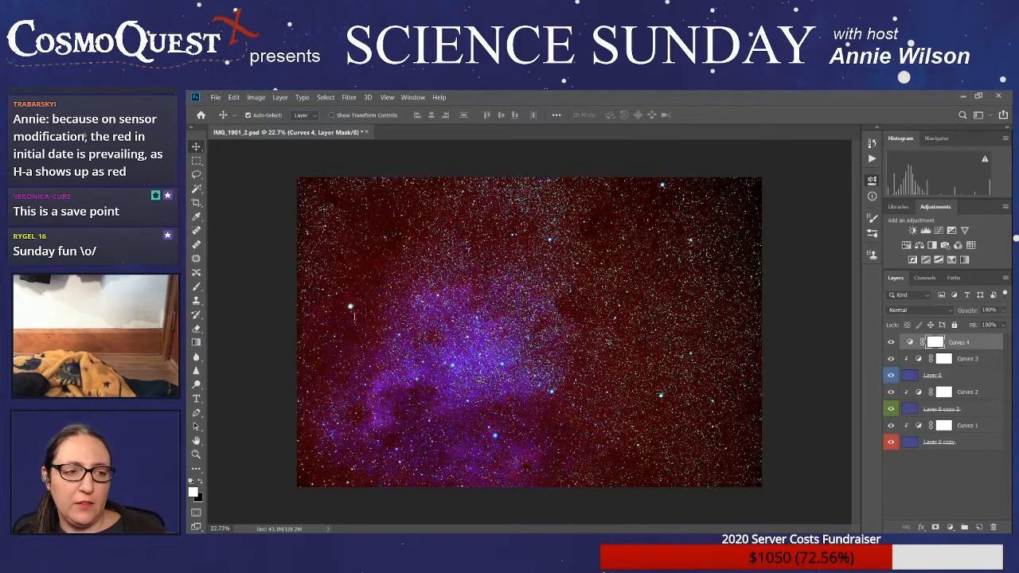
pyautogui.click(667, 416)
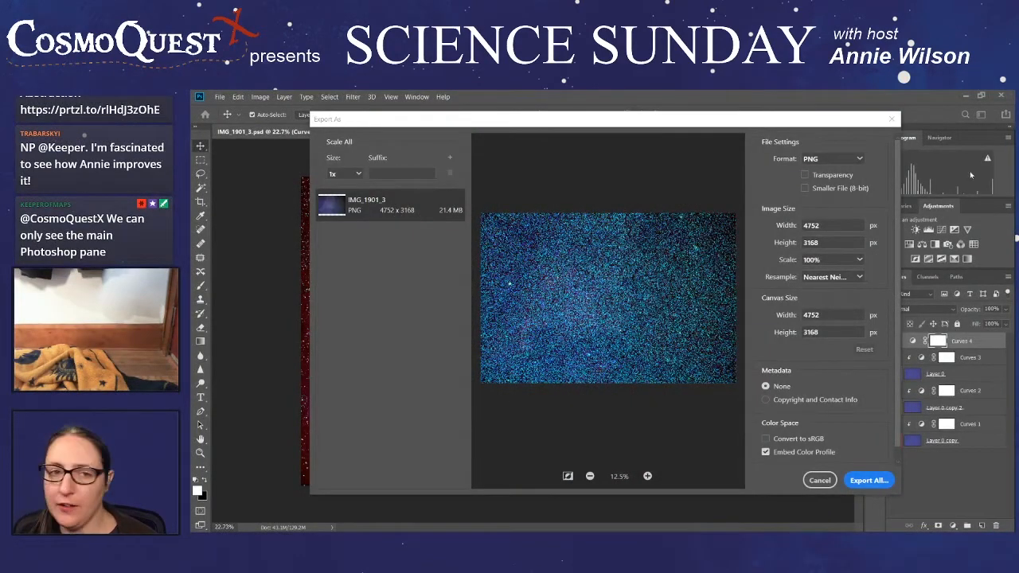
pyautogui.moveTo(813, 126); pyautogui.dragTo(1016, 139)
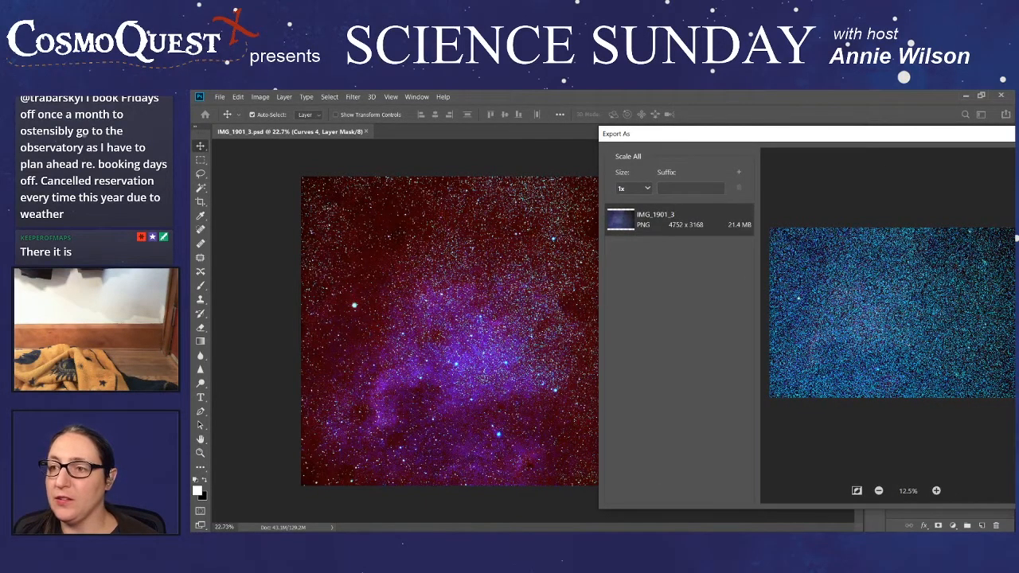
pyautogui.moveTo(1016, 139); pyautogui.dragTo(960, 149)
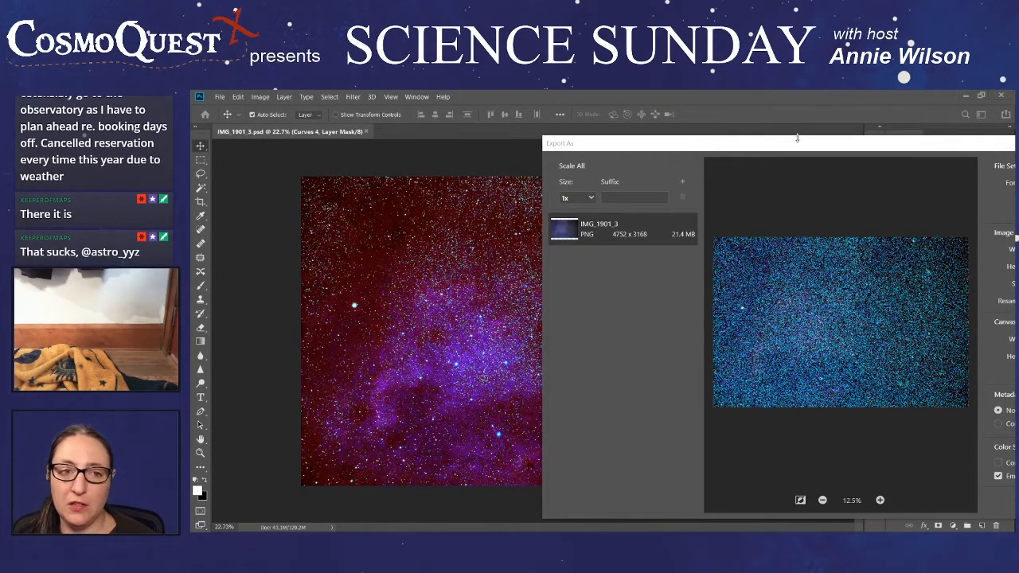
pyautogui.moveTo(781, 148); pyautogui.dragTo(495, 124)
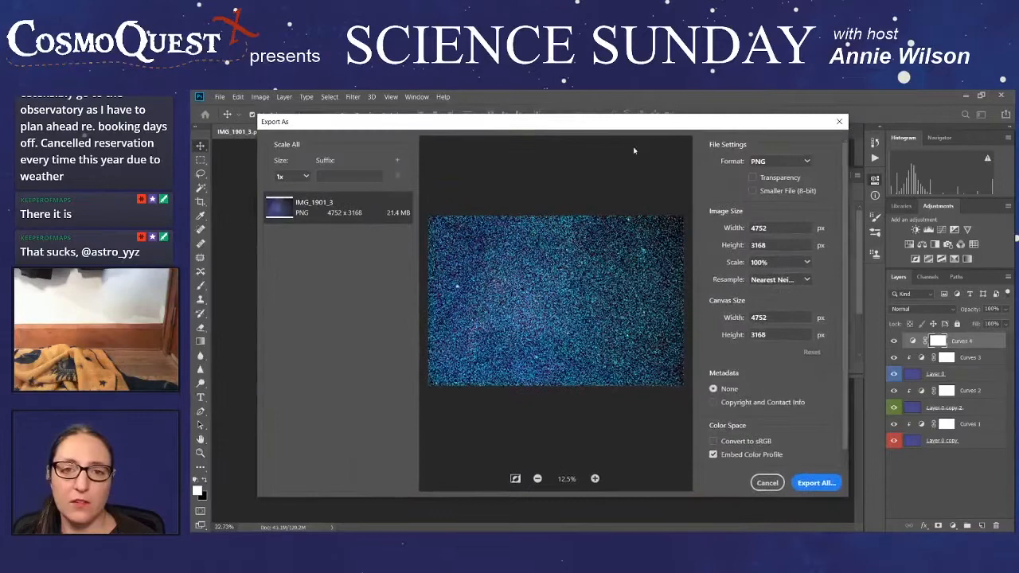
pyautogui.click(782, 167)
pyautogui.click(769, 192)
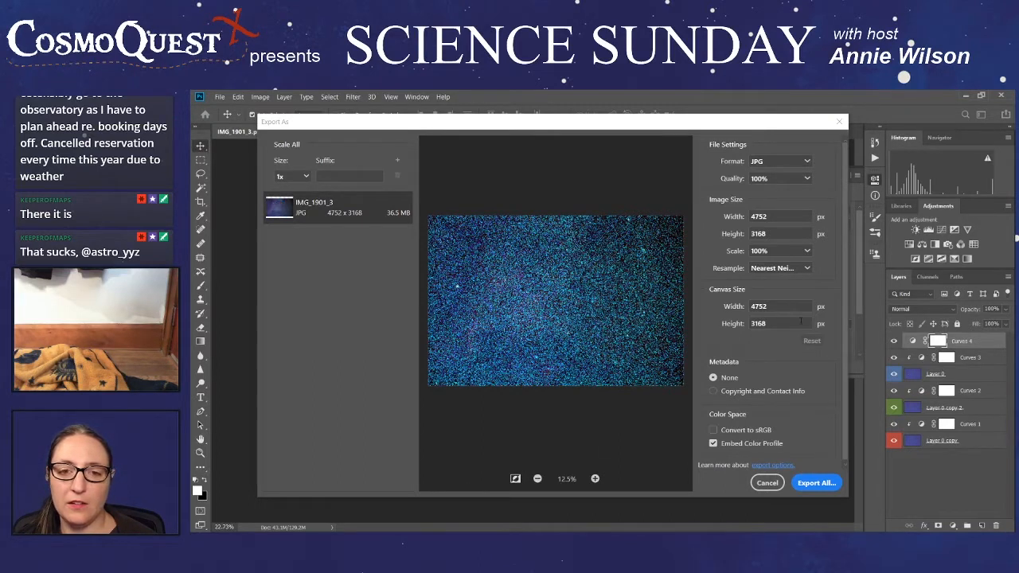
pyautogui.click(804, 272)
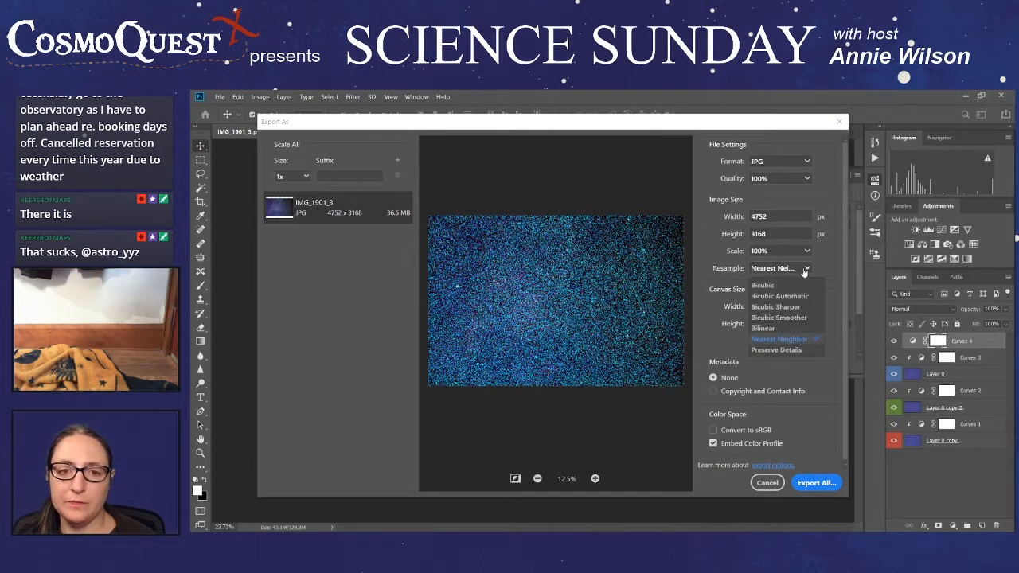
pyautogui.click(787, 289)
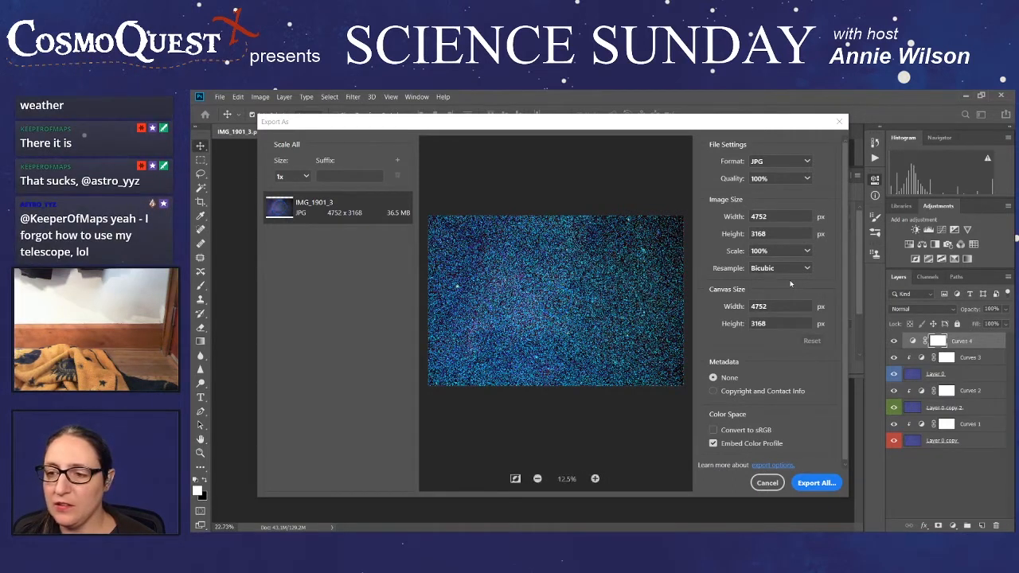
pyautogui.click(806, 269)
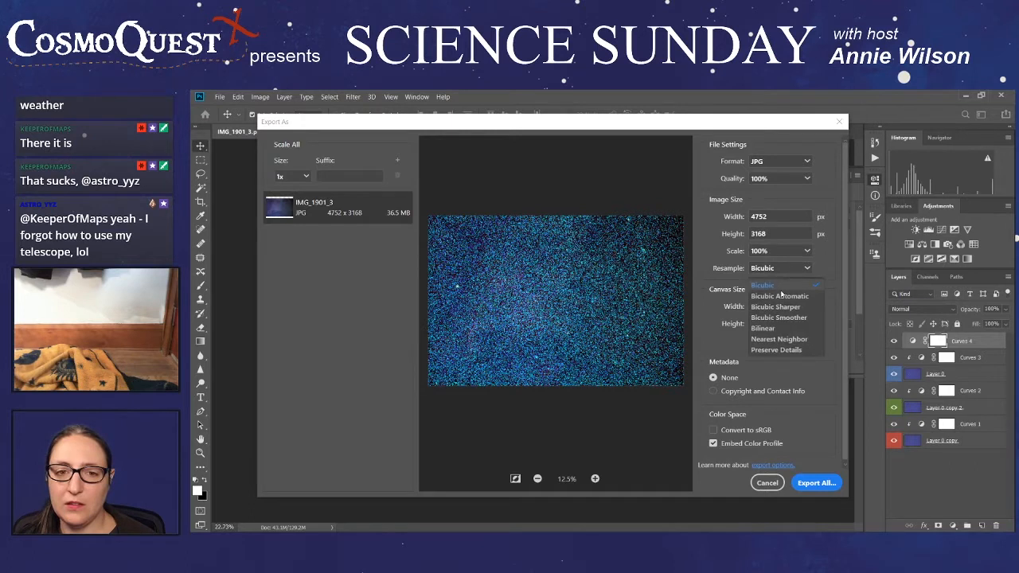
pyautogui.click(775, 301)
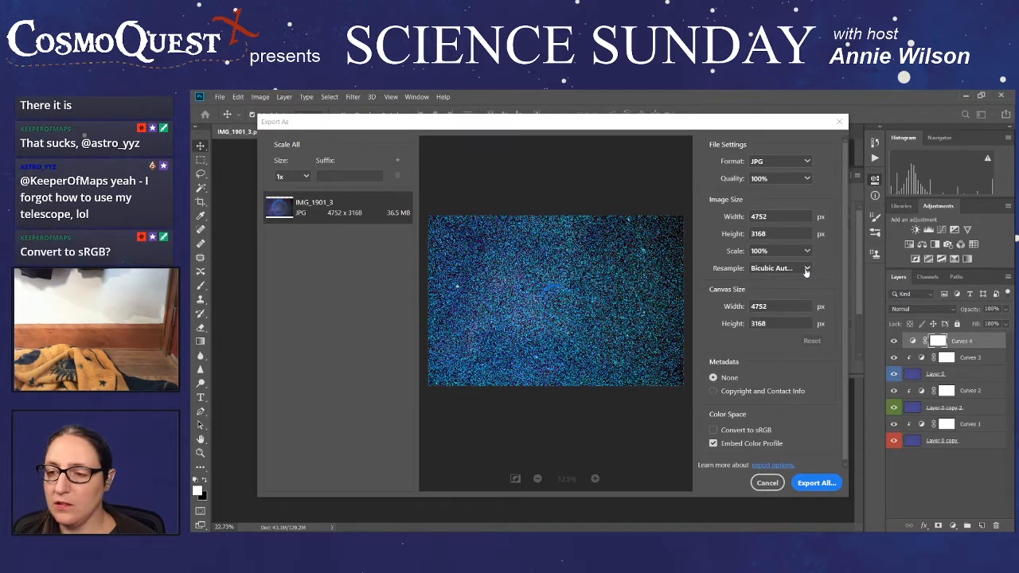
pyautogui.click(713, 430)
pyautogui.click(713, 443)
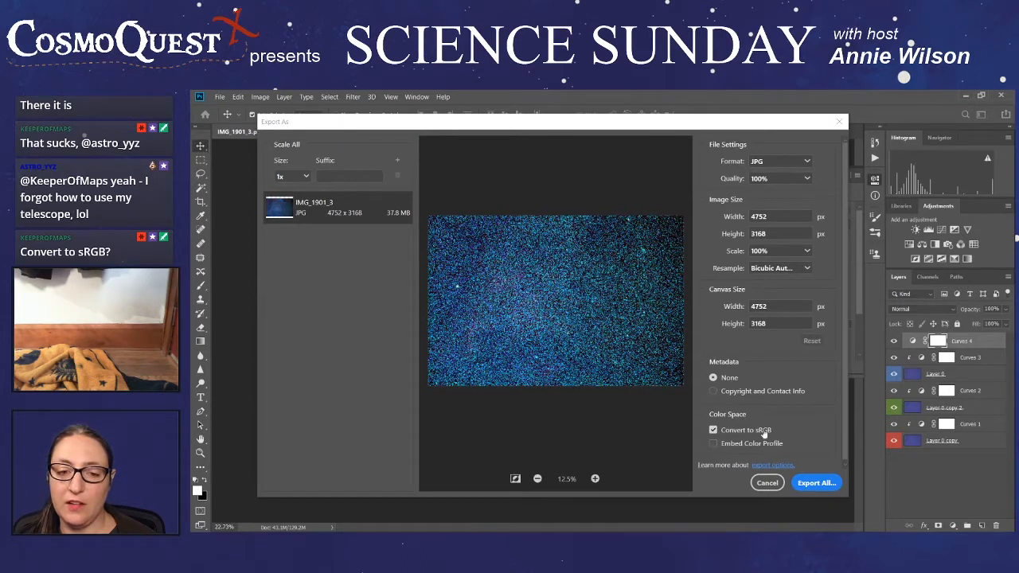
pyautogui.scroll(-1, 789, 419)
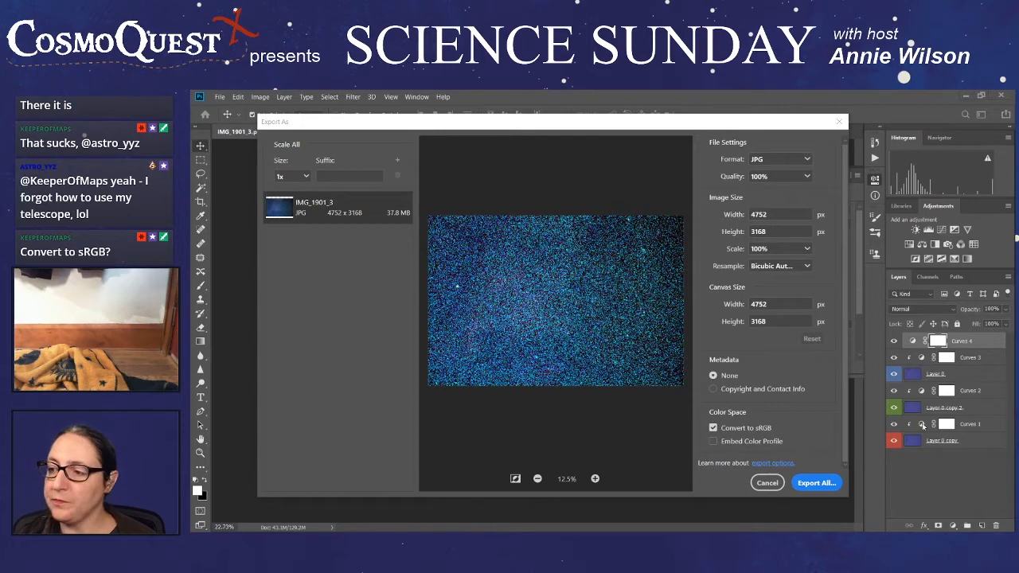
pyautogui.click(776, 482)
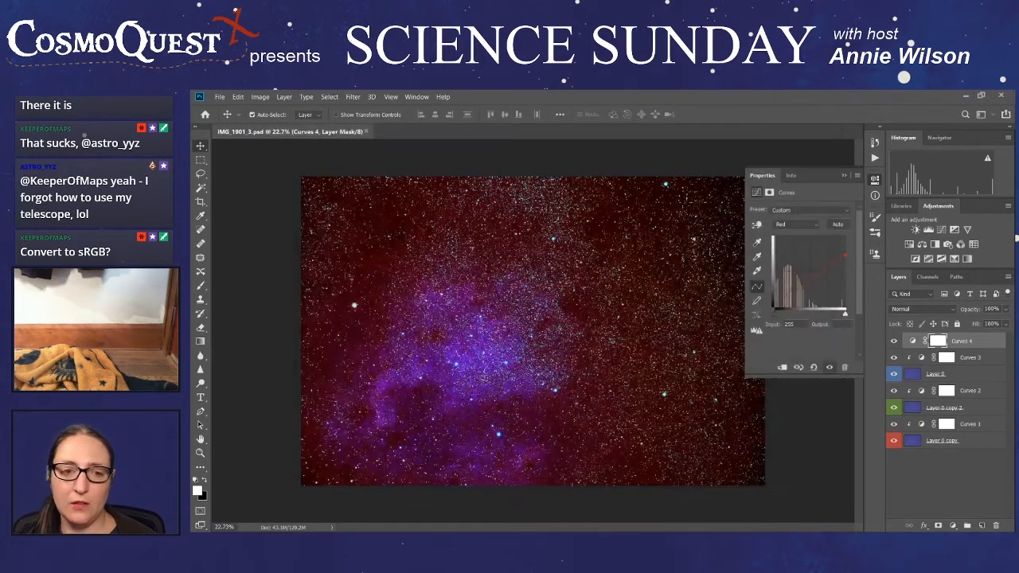
# - Start a Save for Web (Legacy) export of the nebula image, fit the whole preview at 12.5%, and set the format to JPEG
pyautogui.click(220, 97)
pyautogui.moveTo(241, 237)
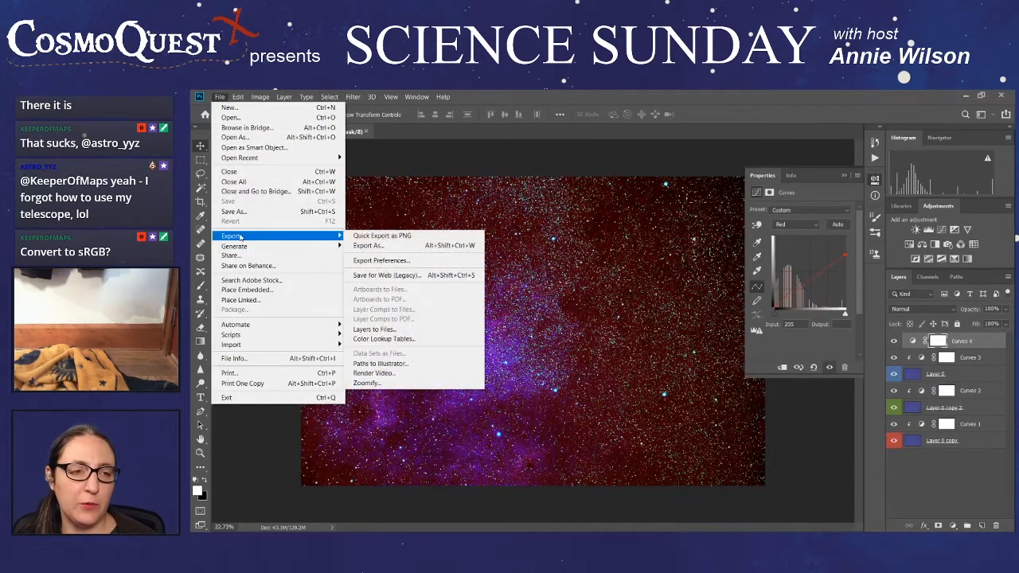
pyautogui.click(428, 276)
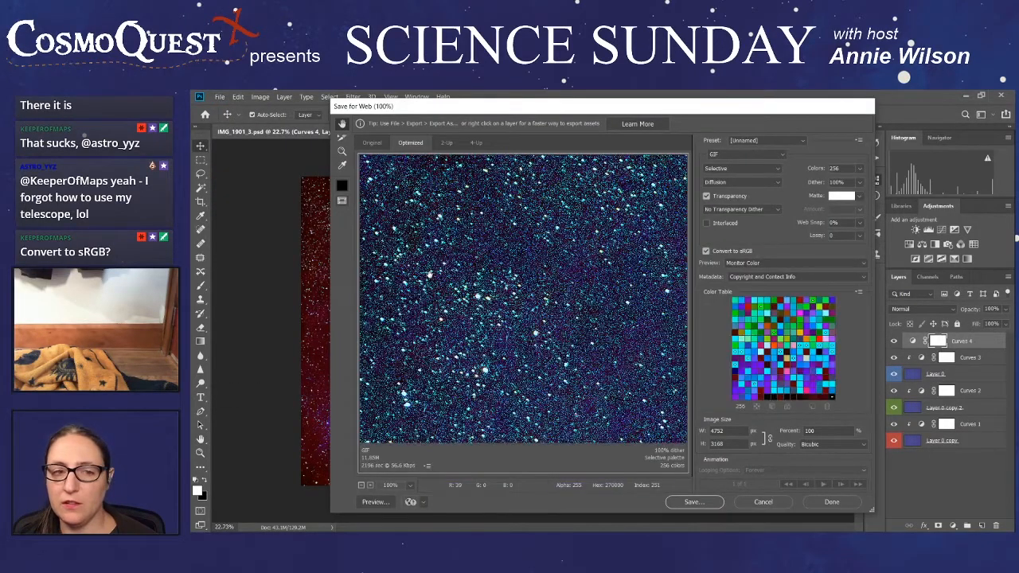
pyautogui.click(361, 485)
pyautogui.click(361, 486)
pyautogui.click(361, 485)
pyautogui.click(362, 486)
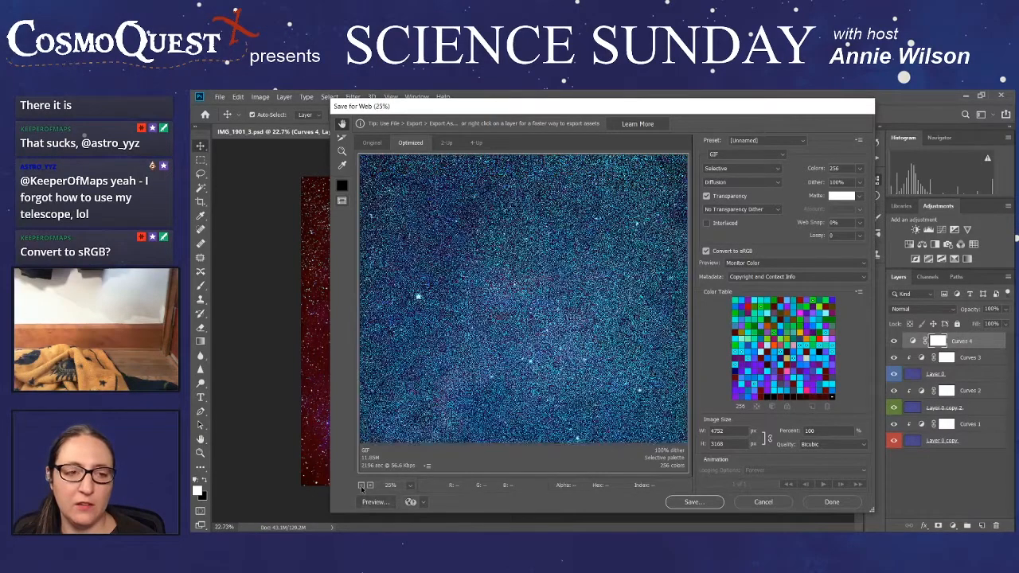
pyautogui.click(361, 485)
pyautogui.click(361, 486)
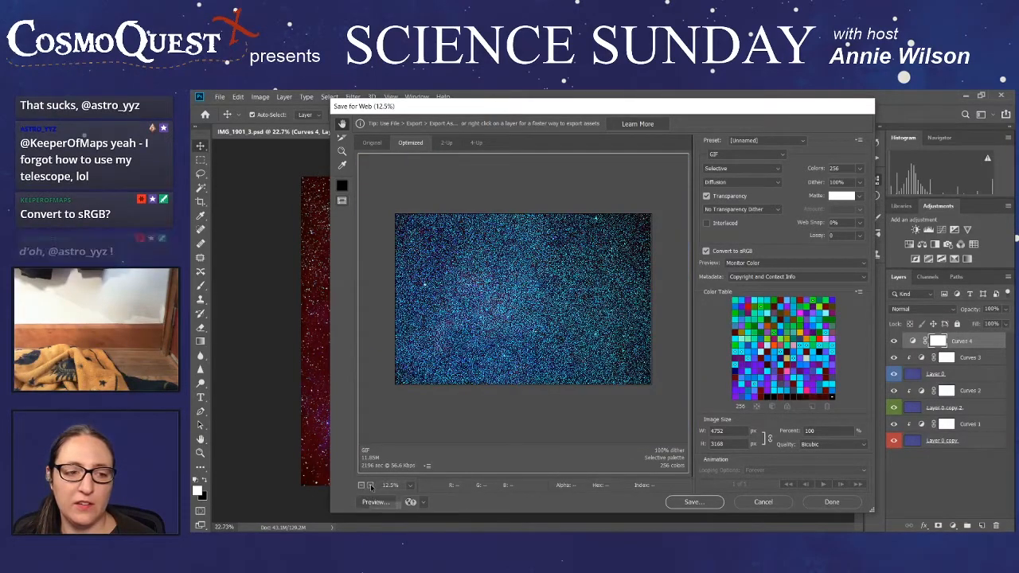
pyautogui.click(779, 154)
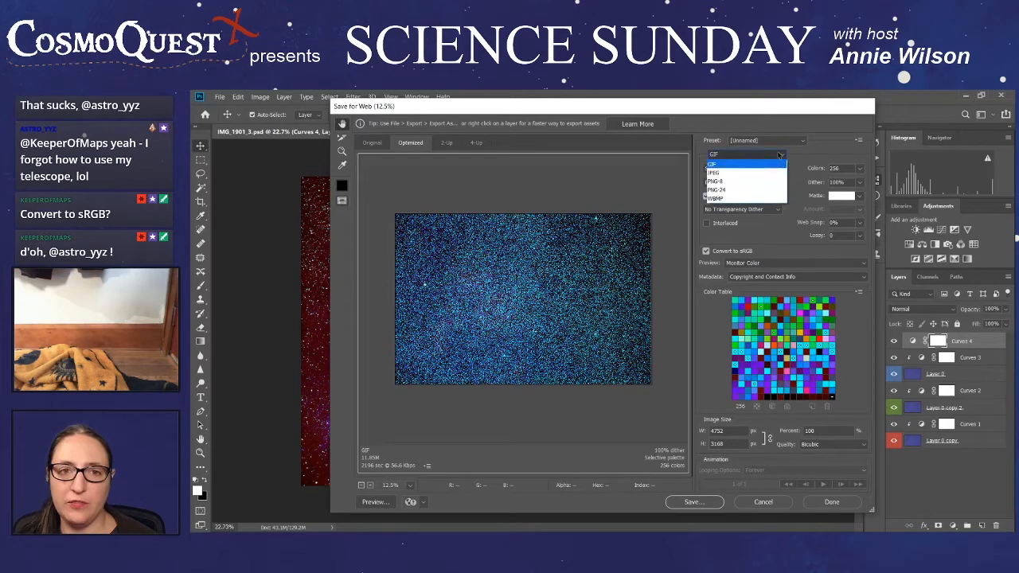
pyautogui.click(740, 168)
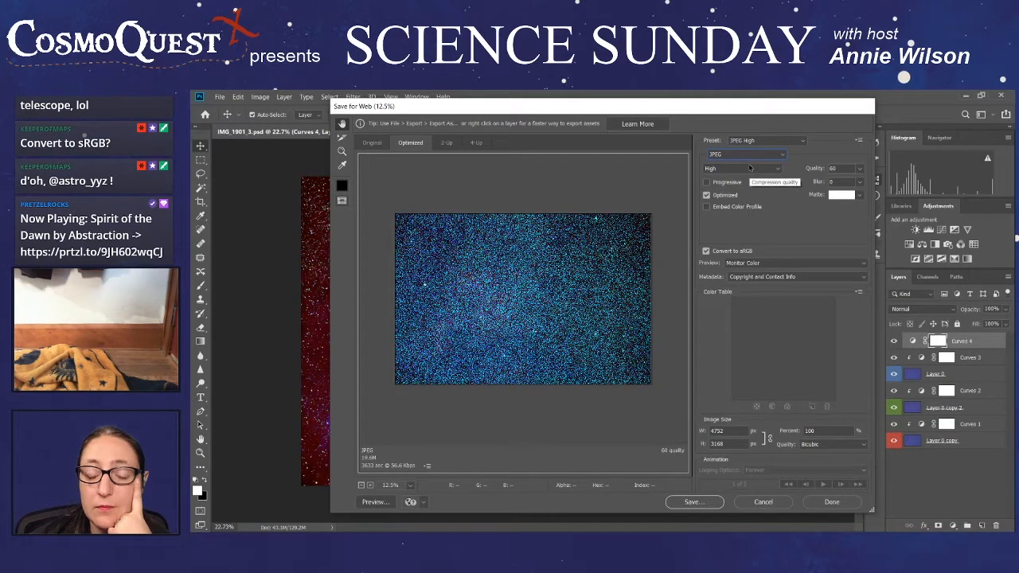
# - Preview the original image, try the resampling options Nearest Neighbor, Bilinear and Bicubic Smoother, and set the resampling quality to Bicubic Sharper
pyautogui.click(371, 143)
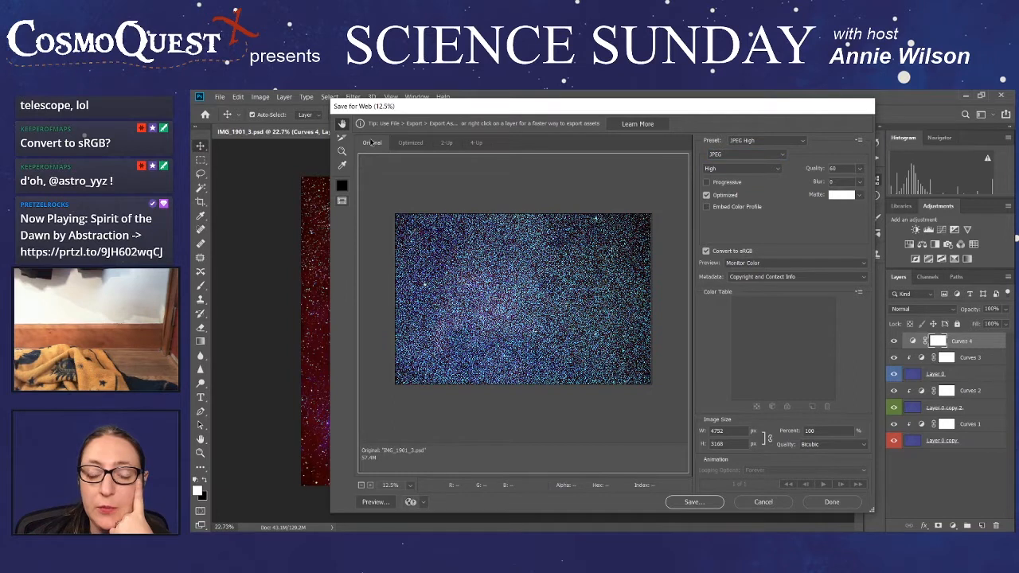
pyautogui.click(855, 444)
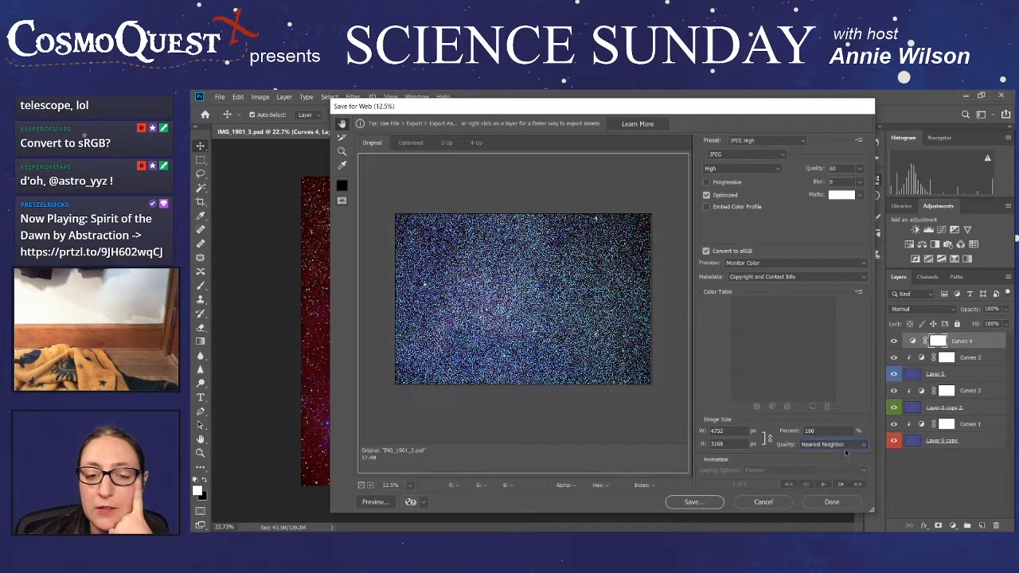
pyautogui.click(847, 455)
pyautogui.click(846, 445)
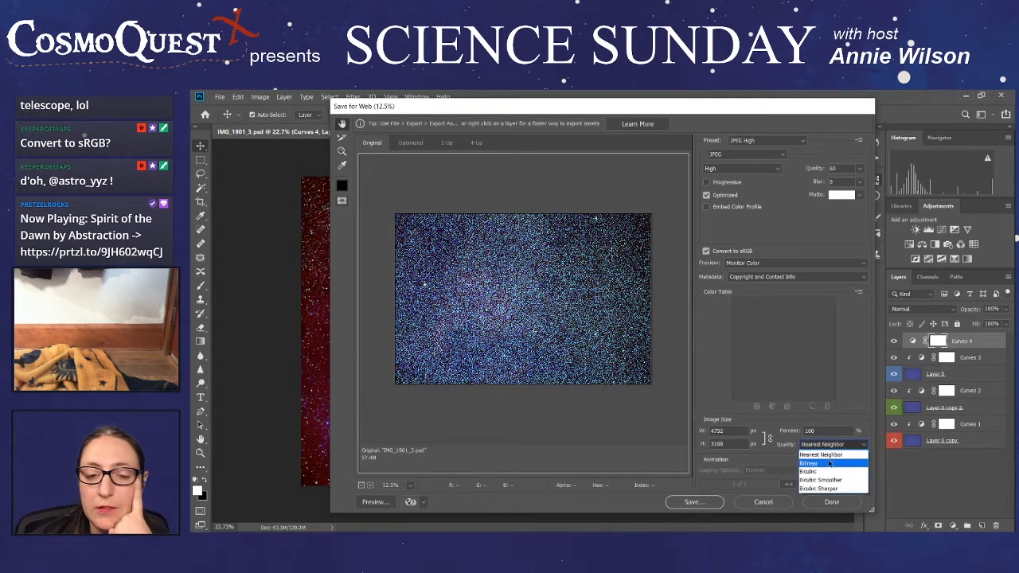
pyautogui.click(831, 464)
pyautogui.click(831, 445)
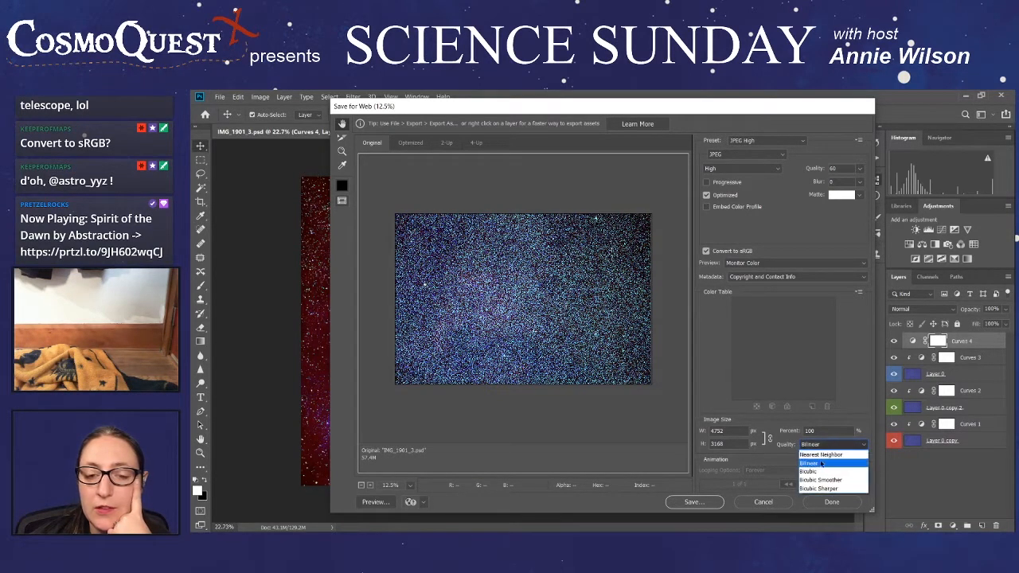
pyautogui.click(820, 483)
pyautogui.click(814, 448)
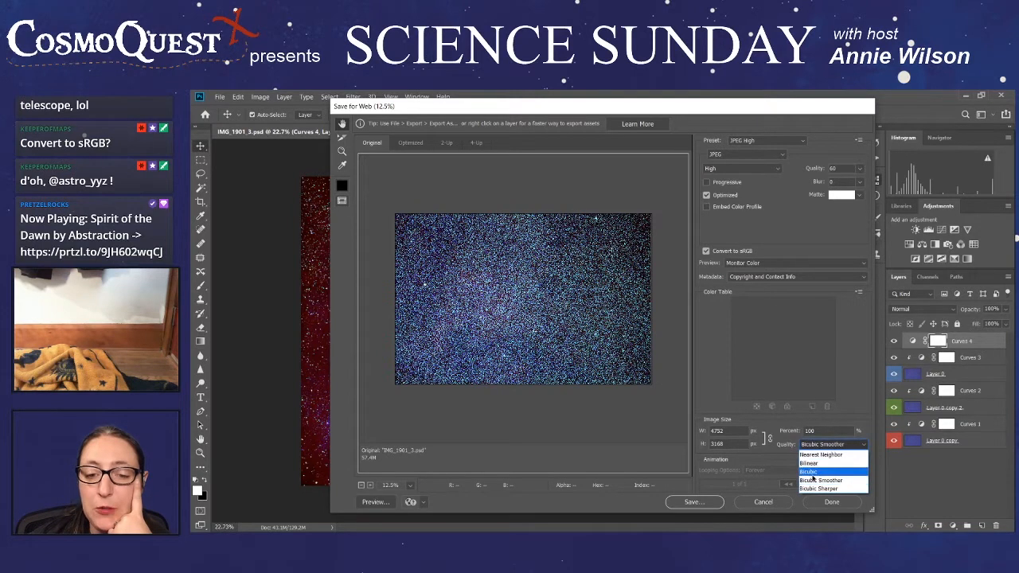
pyautogui.click(831, 493)
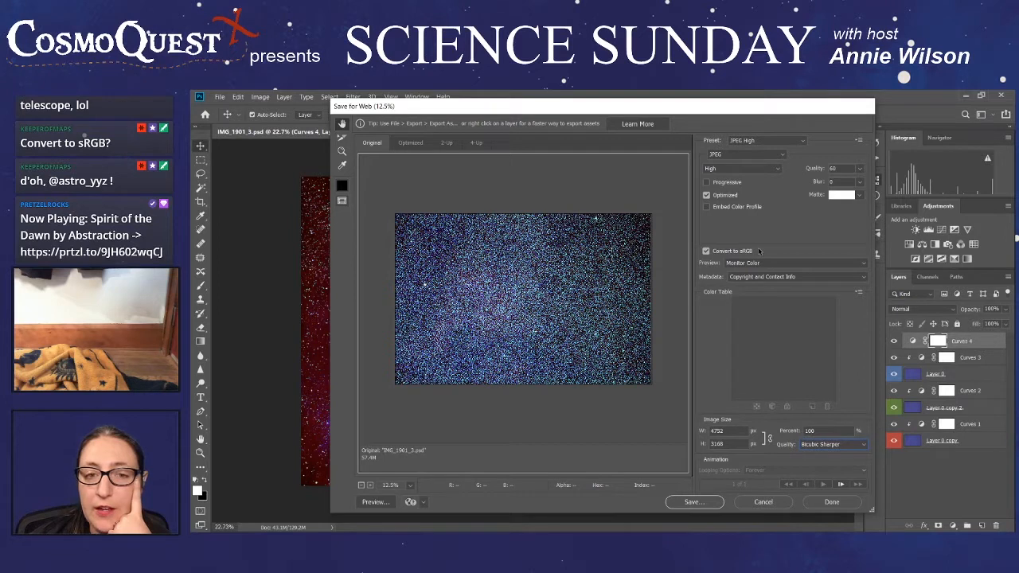
# - Set the JPEG quality to 100, turn off Optimized, and turn on Progressive
pyautogui.click(858, 196)
pyautogui.click(858, 196)
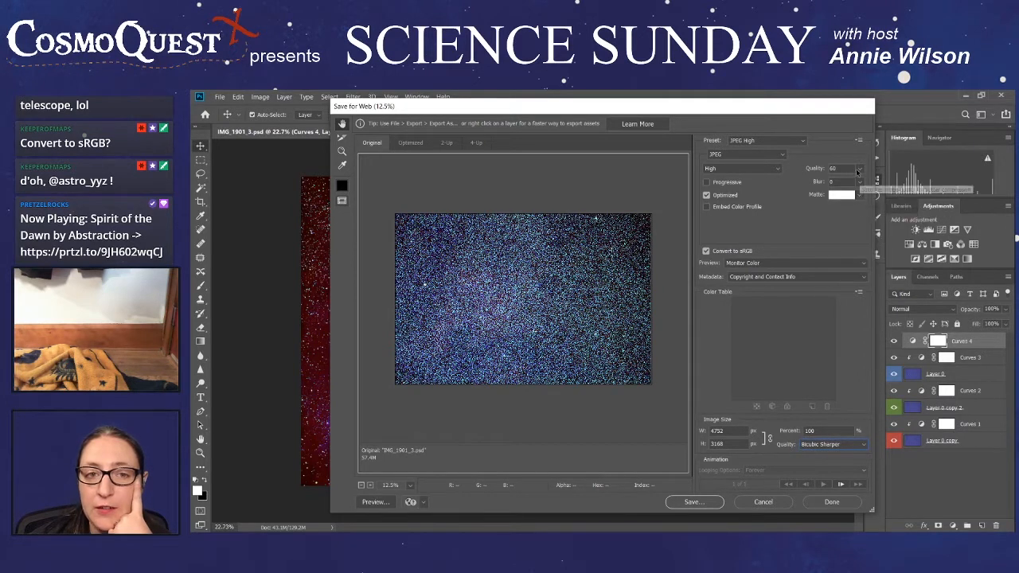
pyautogui.click(859, 169)
pyautogui.moveTo(849, 185); pyautogui.dragTo(863, 186)
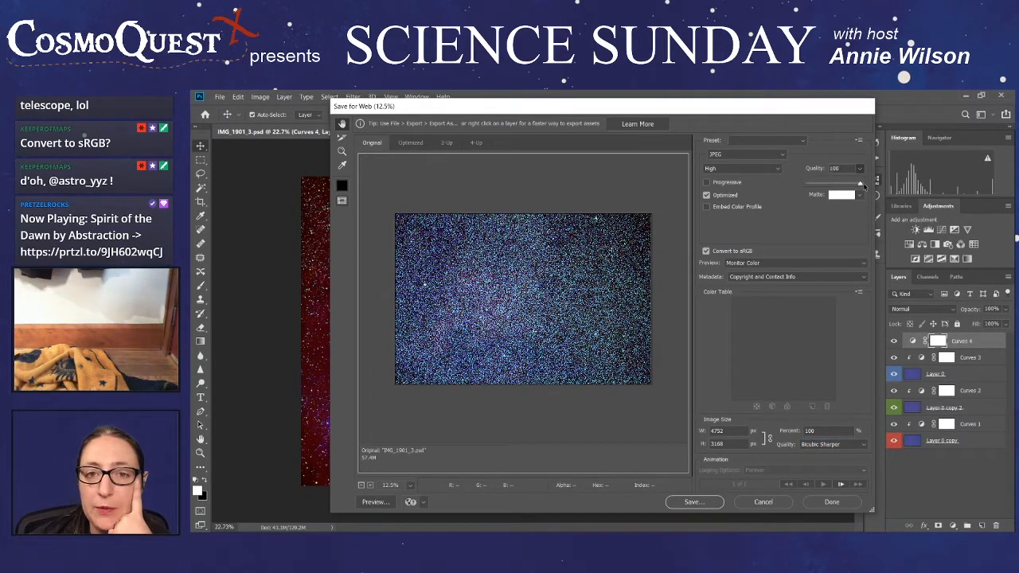
pyautogui.click(800, 242)
pyautogui.click(724, 196)
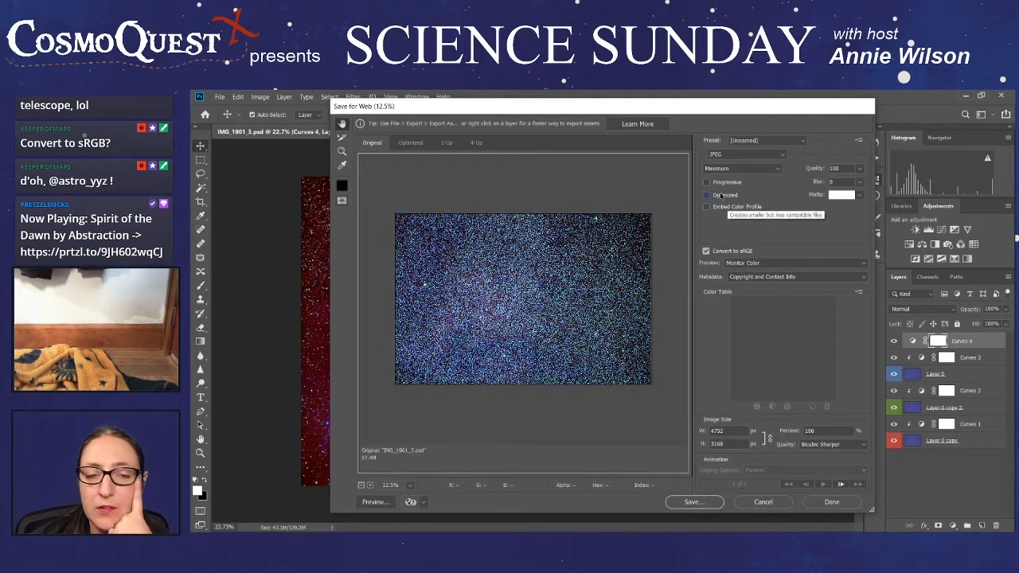
pyautogui.click(707, 182)
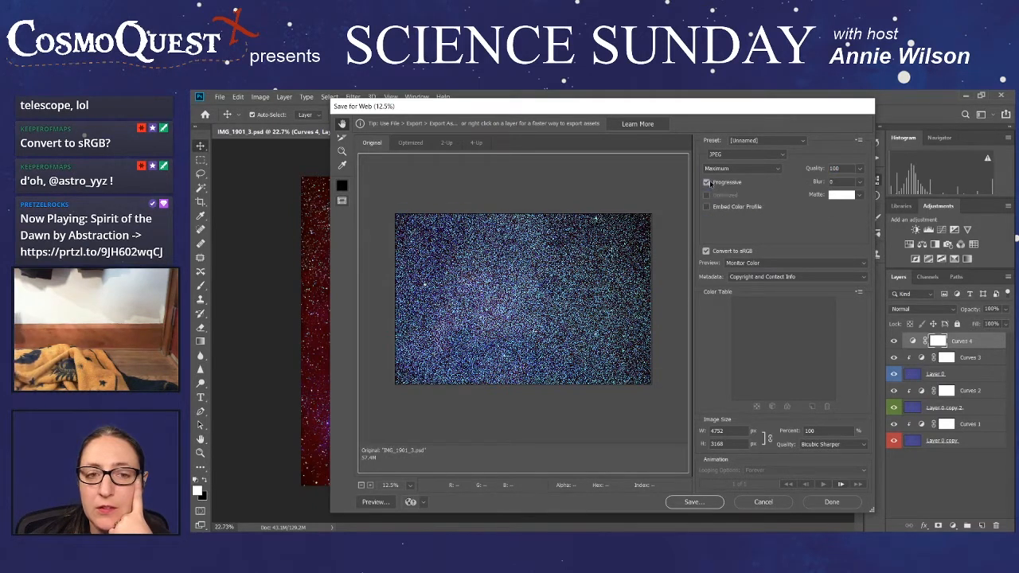
# - Try the Internet Standard RGB preview, return it to Monitor Color, and save the nebula image as a web JPEG
pyautogui.click(761, 263)
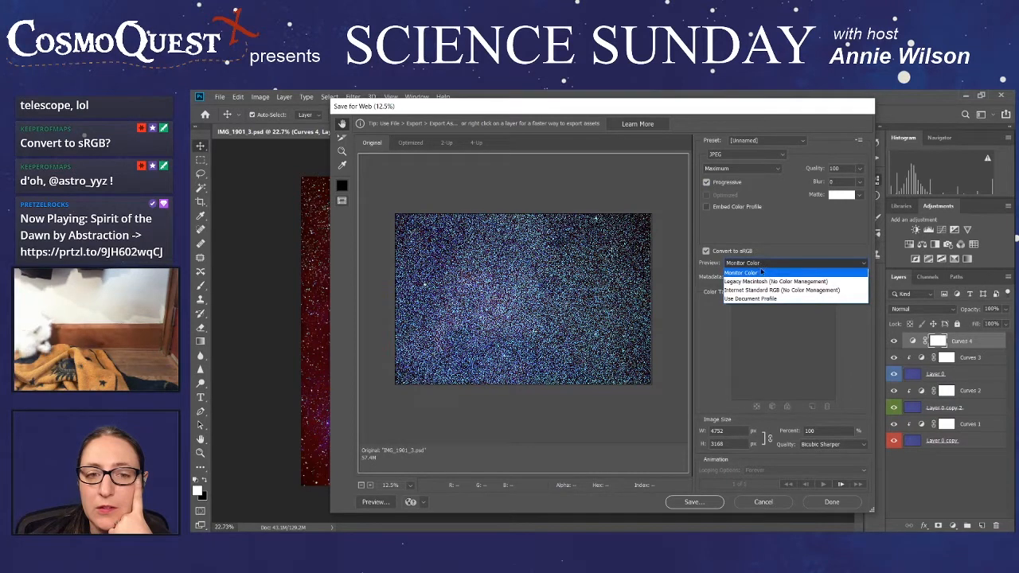
pyautogui.click(762, 290)
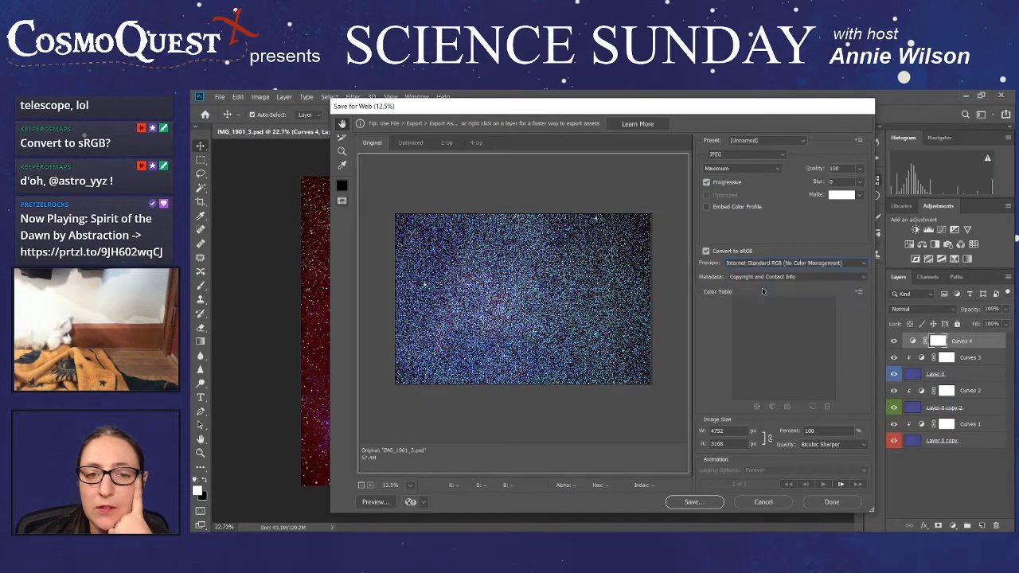
pyautogui.click(756, 268)
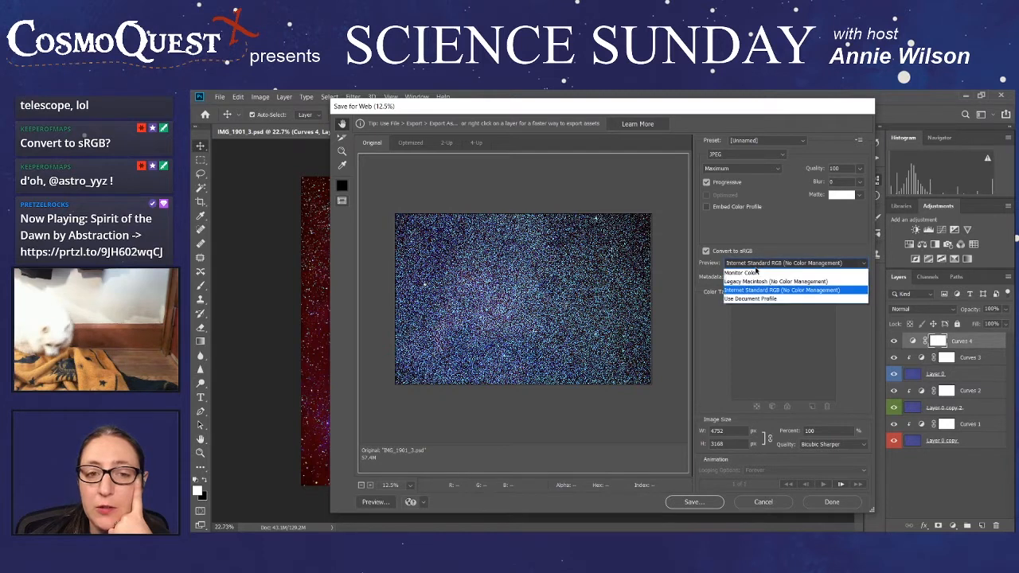
pyautogui.click(757, 271)
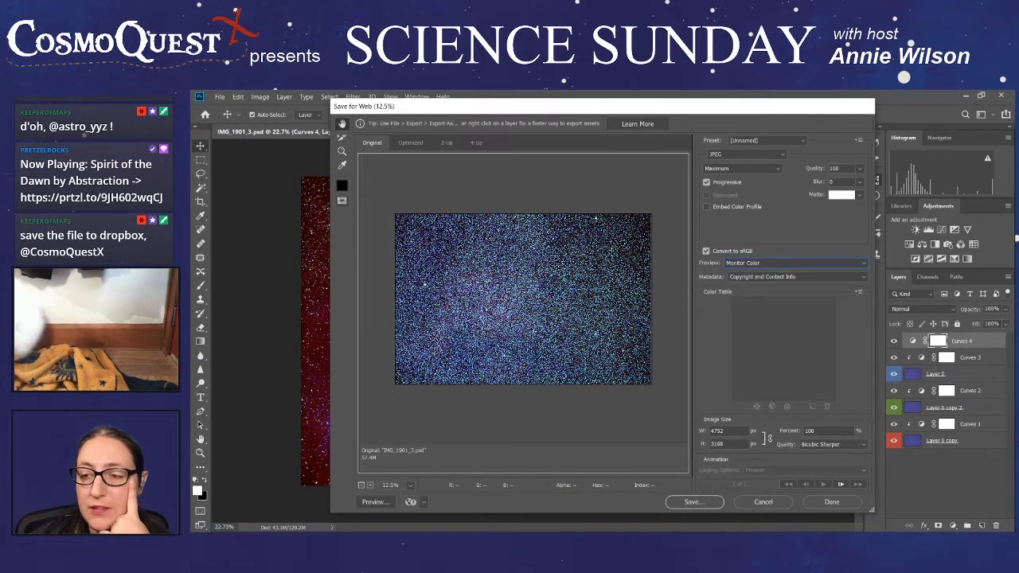
pyautogui.click(695, 503)
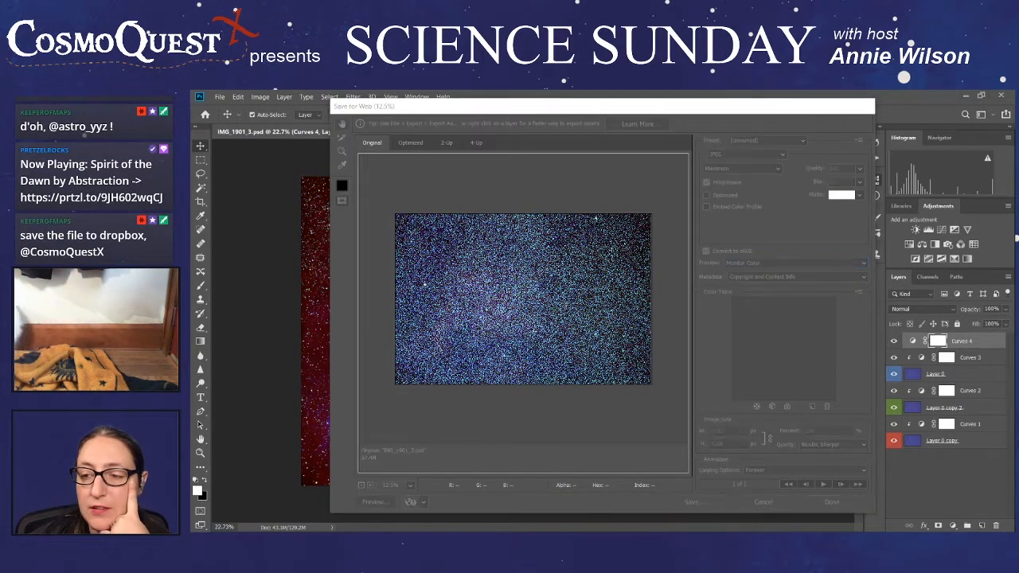
pyautogui.click(410, 142)
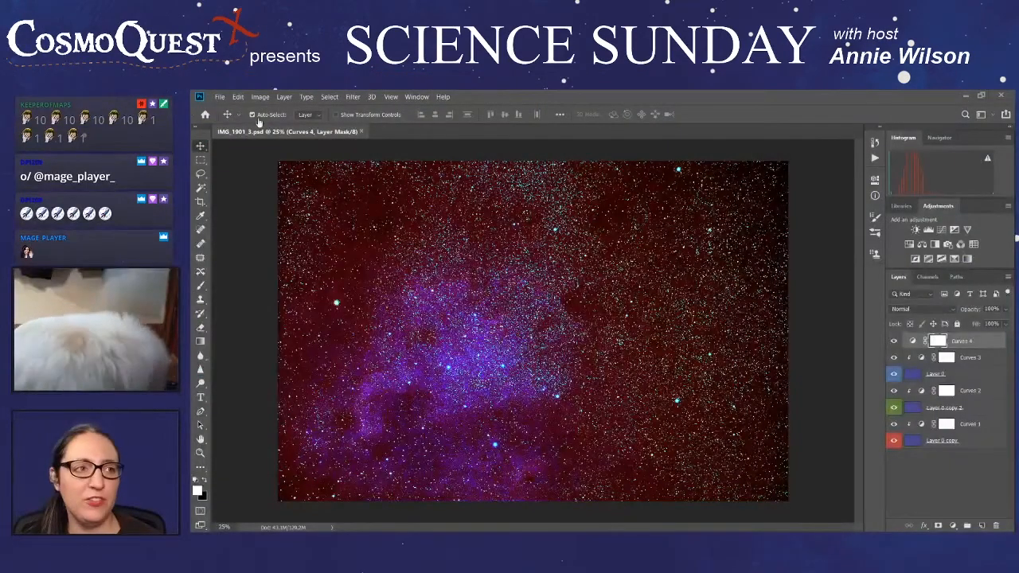
# - Start an Export As of the nebula image and compare its preview at 25% and 100% scale, returning to 25%
pyautogui.click(220, 96)
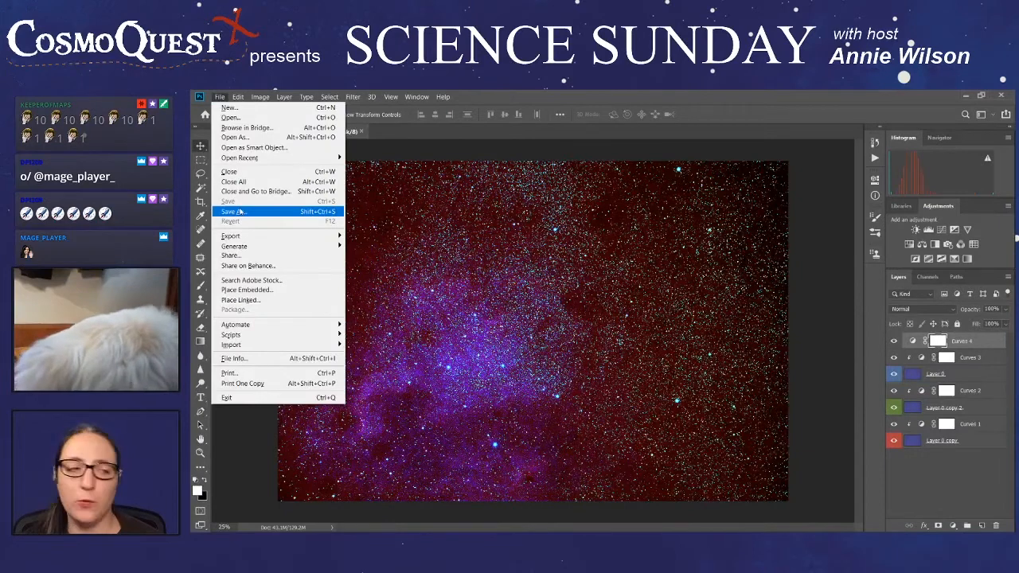
pyautogui.moveTo(266, 239)
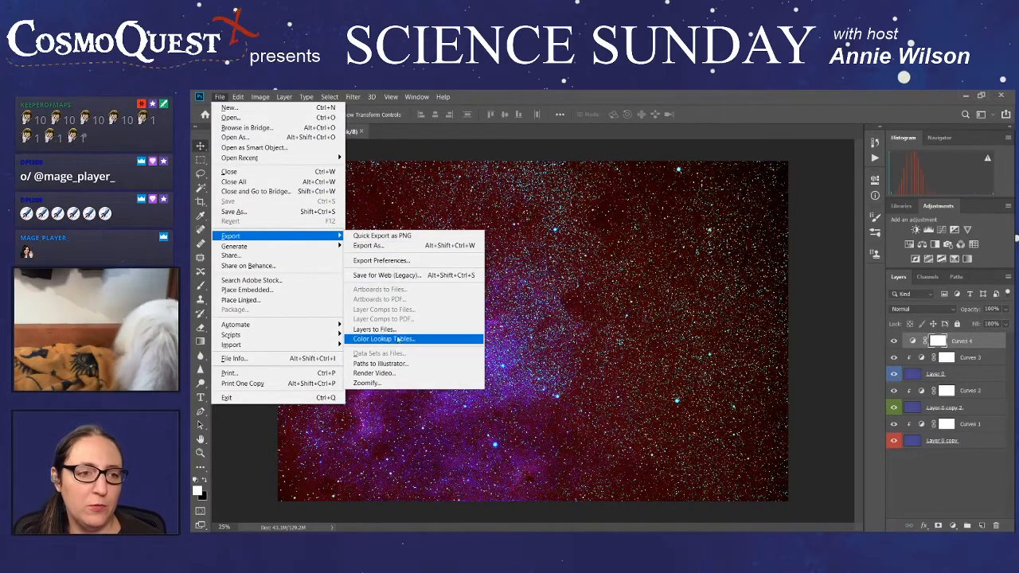
pyautogui.click(390, 245)
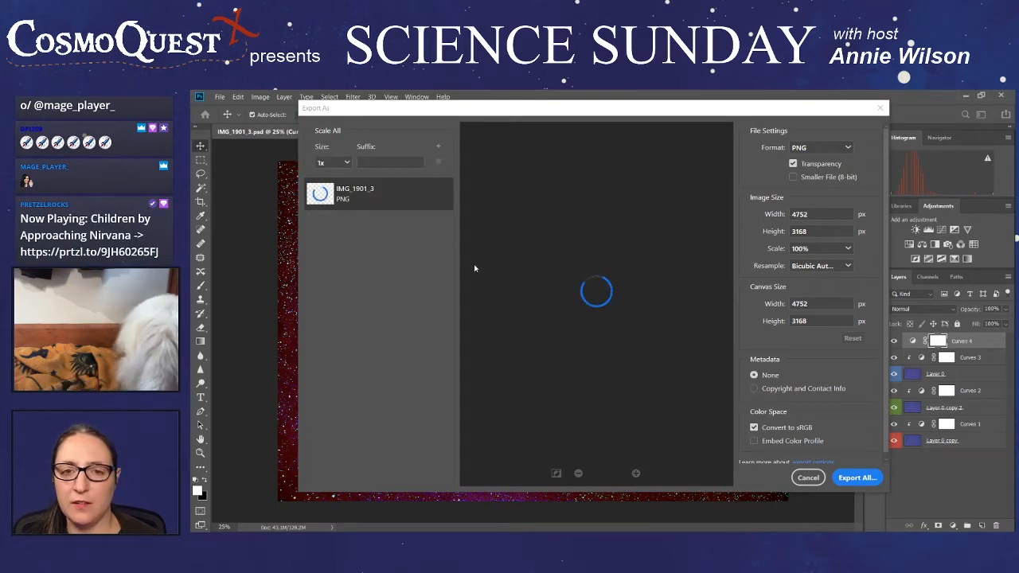
pyautogui.click(848, 249)
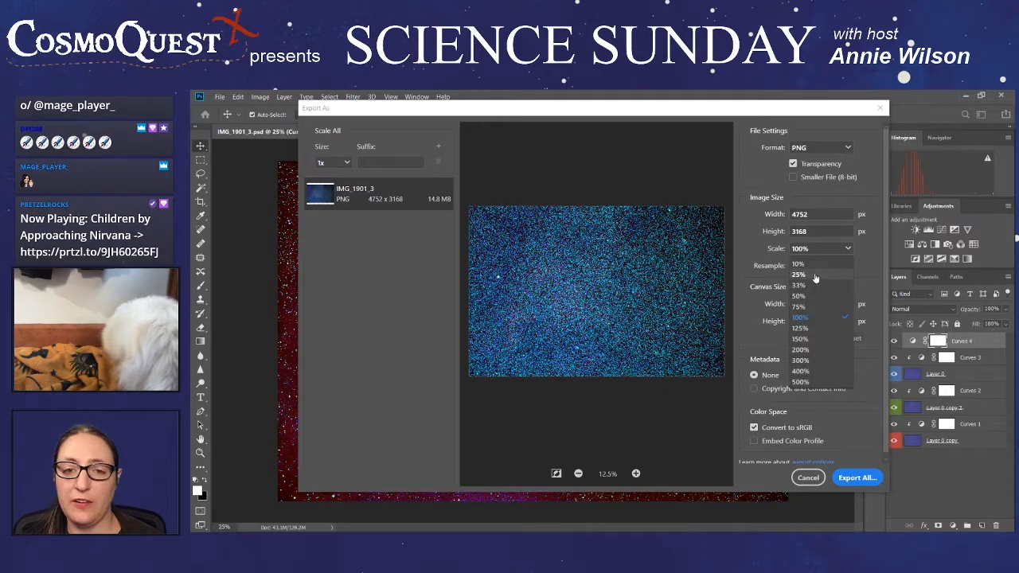
pyautogui.click(815, 276)
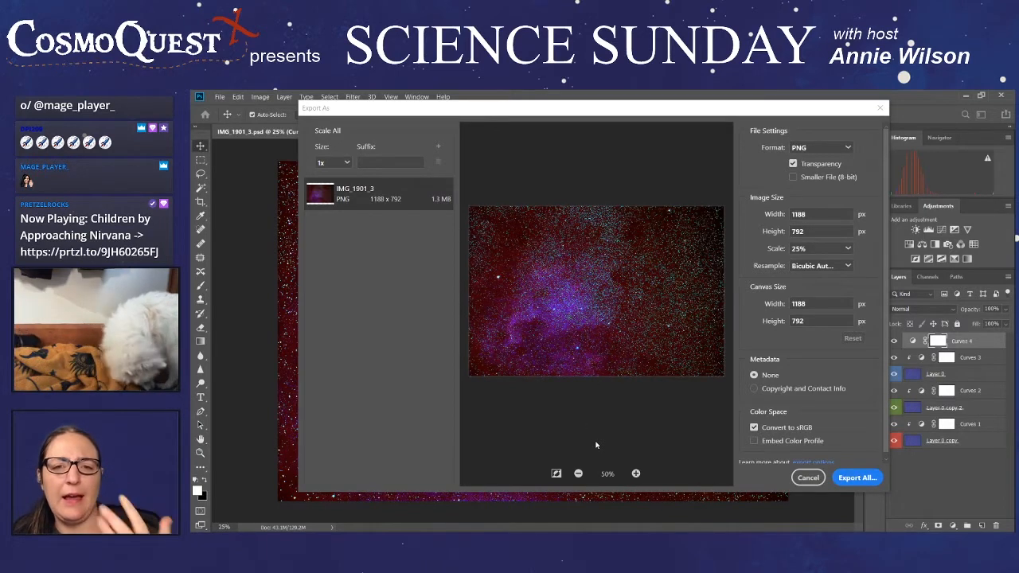
pyautogui.click(848, 249)
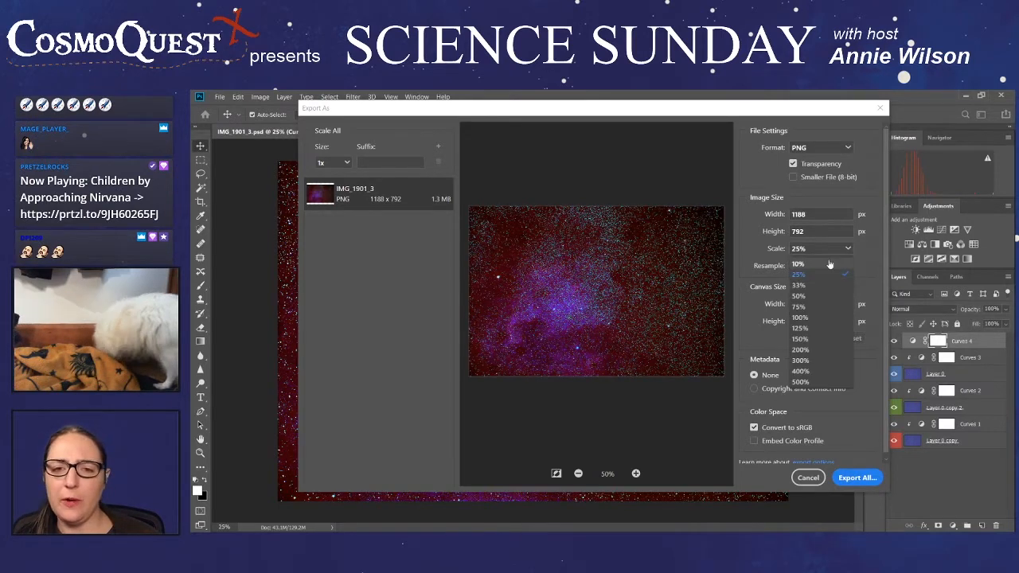
pyautogui.click(812, 317)
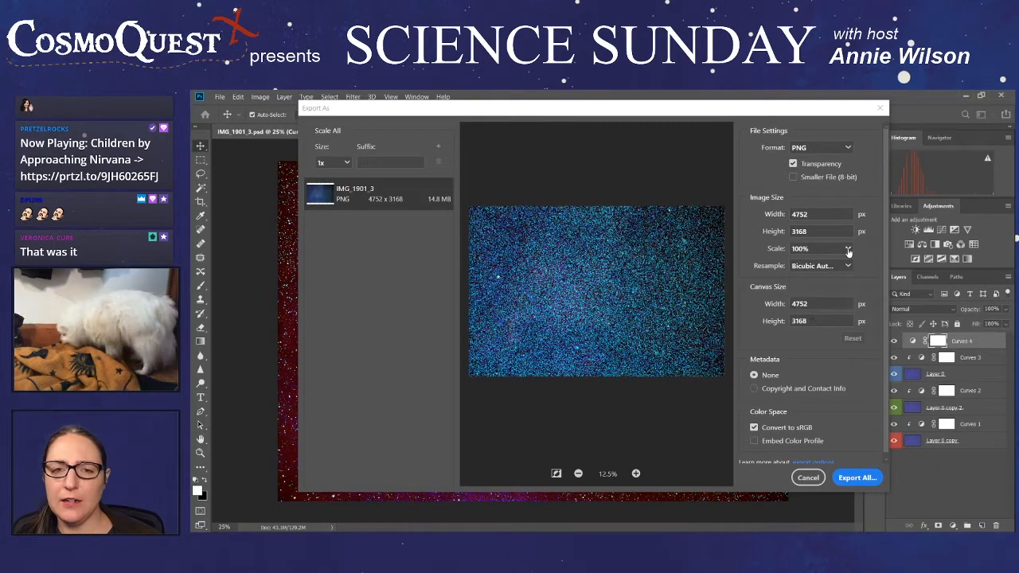
pyautogui.click(848, 249)
pyautogui.click(811, 277)
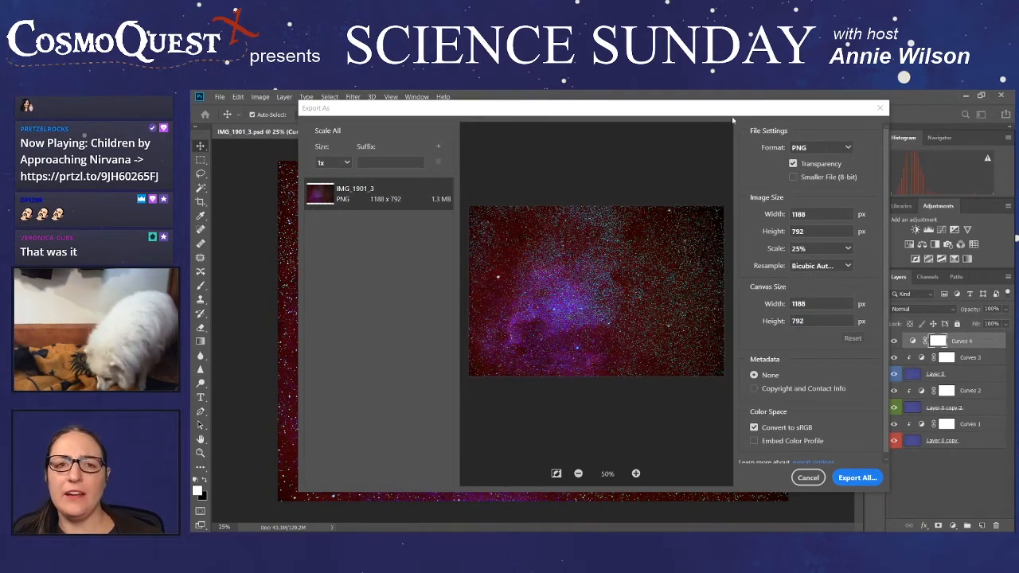
# - Inspect the export preview at 66.67% and 33.33% magnification, and cancel the export
pyautogui.moveTo(722, 116); pyautogui.dragTo(702, 123)
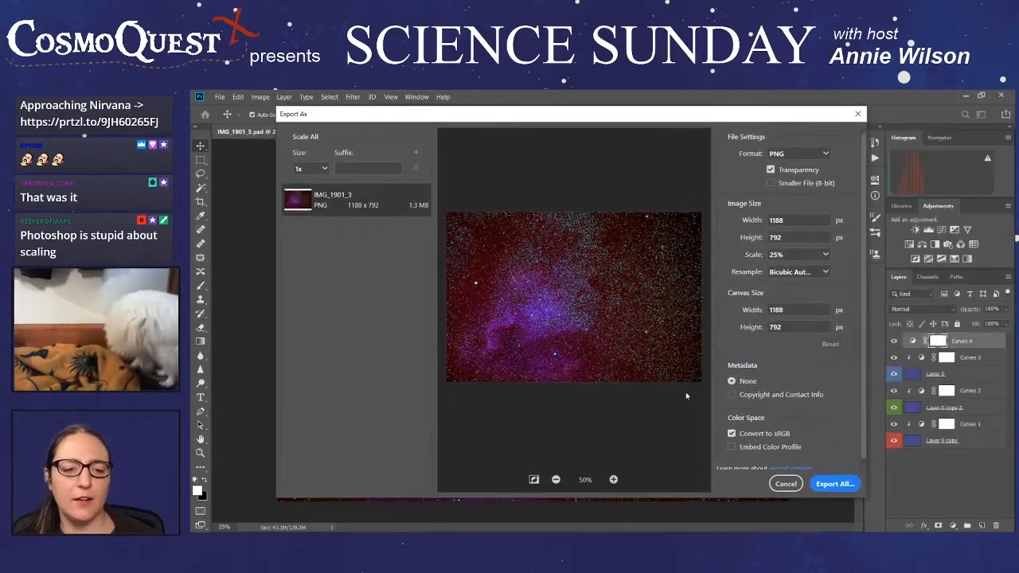
pyautogui.click(614, 479)
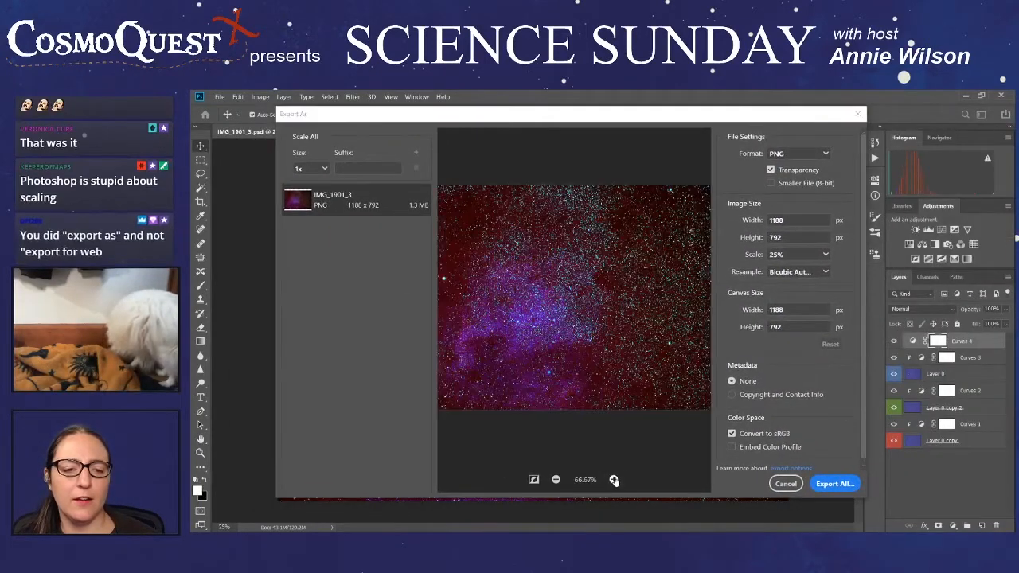
pyautogui.click(556, 480)
pyautogui.click(556, 480)
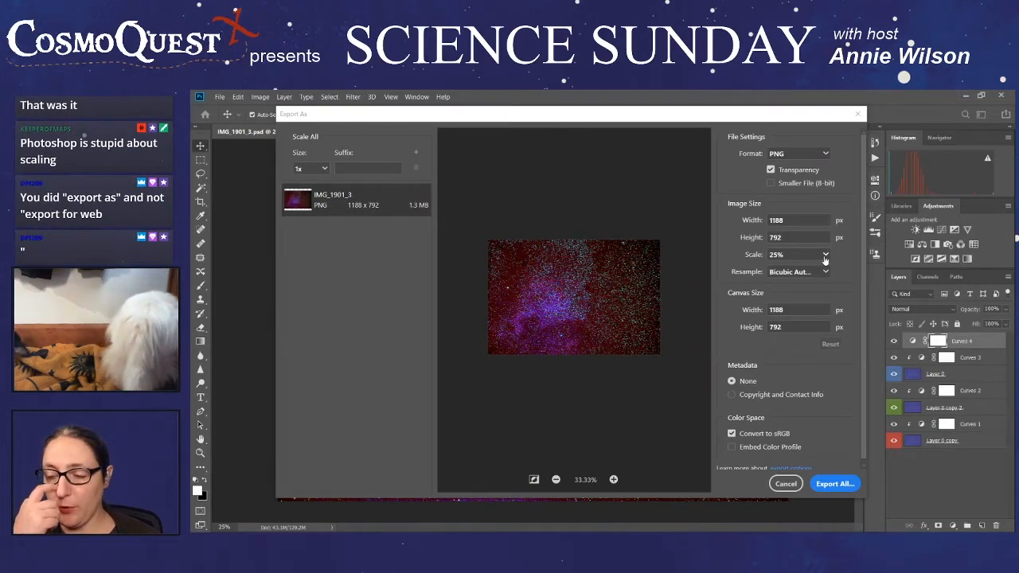
pyautogui.click(786, 483)
# - Start a Save for Web (Legacy) export in JPEG format, reduce the image size to 25 percent, and examine the preview
pyautogui.click(220, 97)
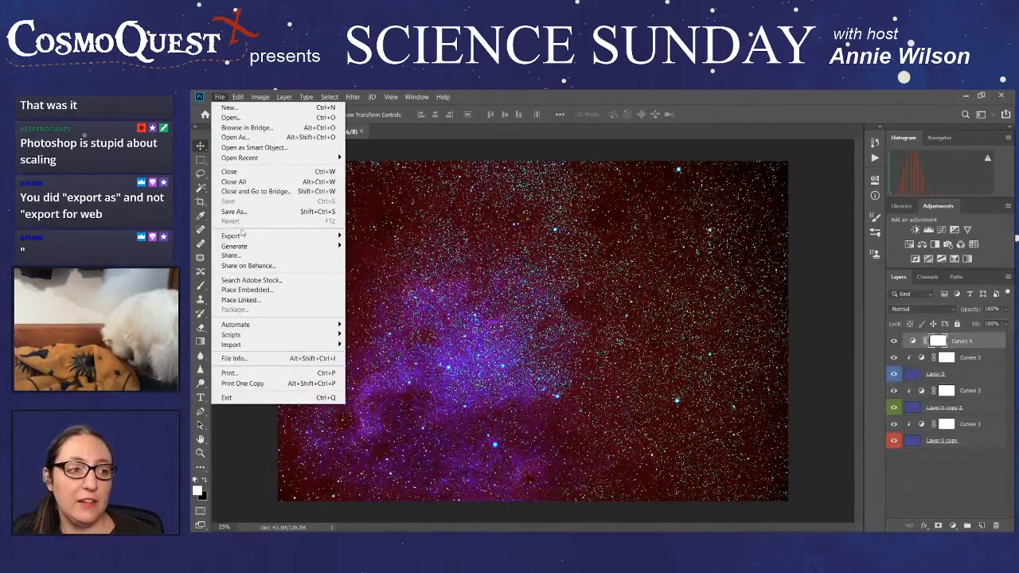
pyautogui.moveTo(270, 239)
pyautogui.click(411, 275)
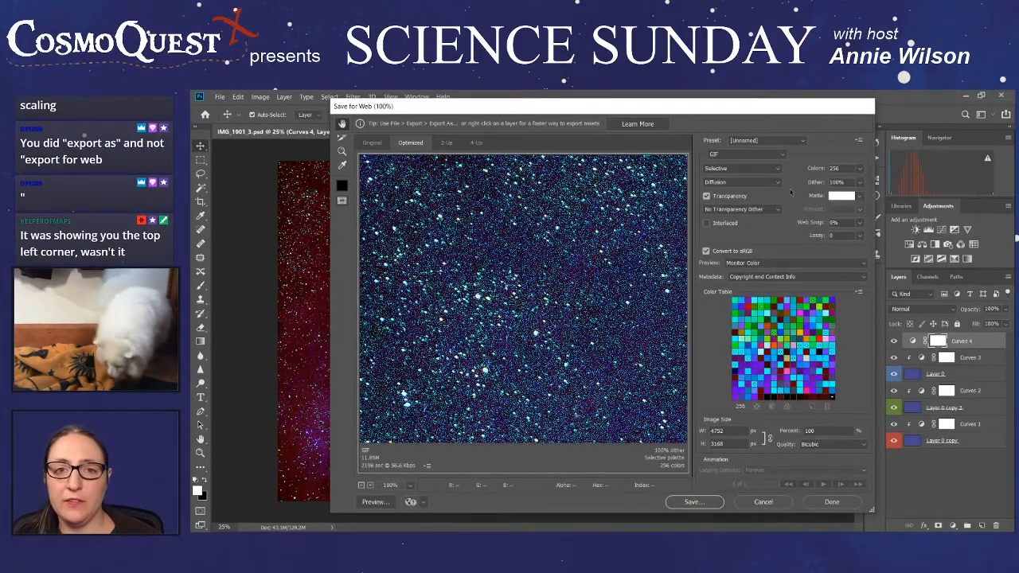
pyautogui.click(756, 154)
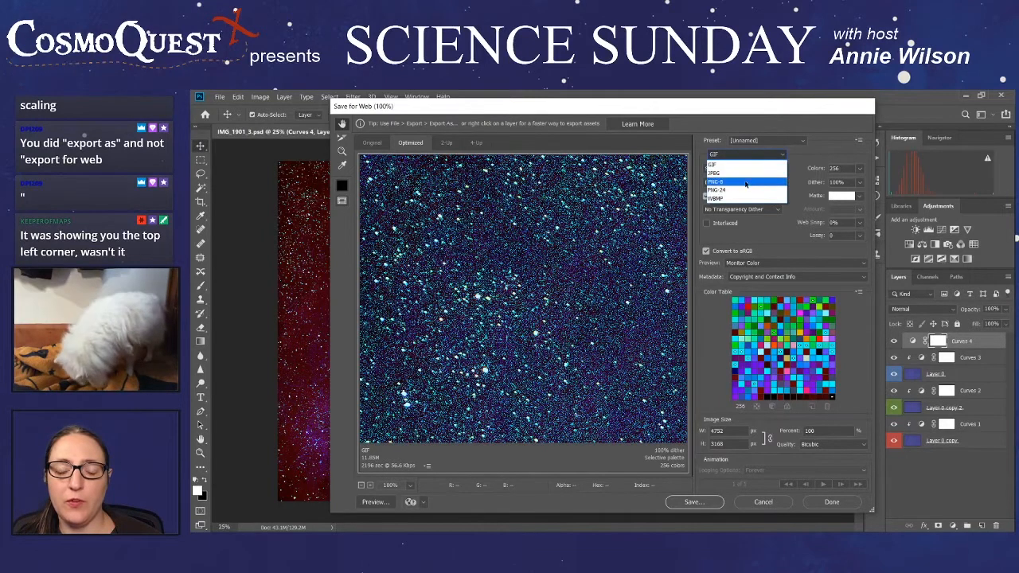
pyautogui.click(739, 172)
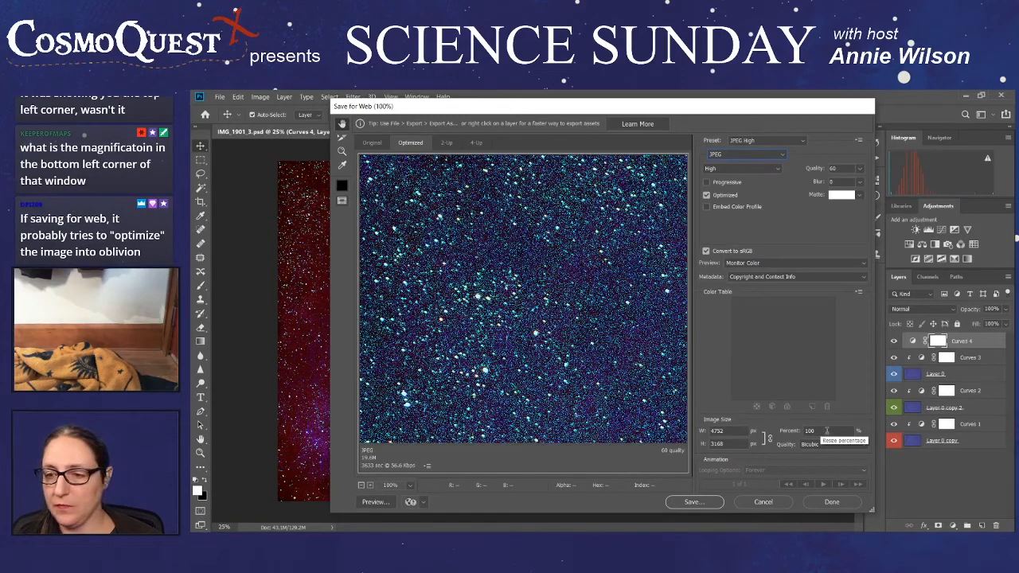
pyautogui.click(816, 430)
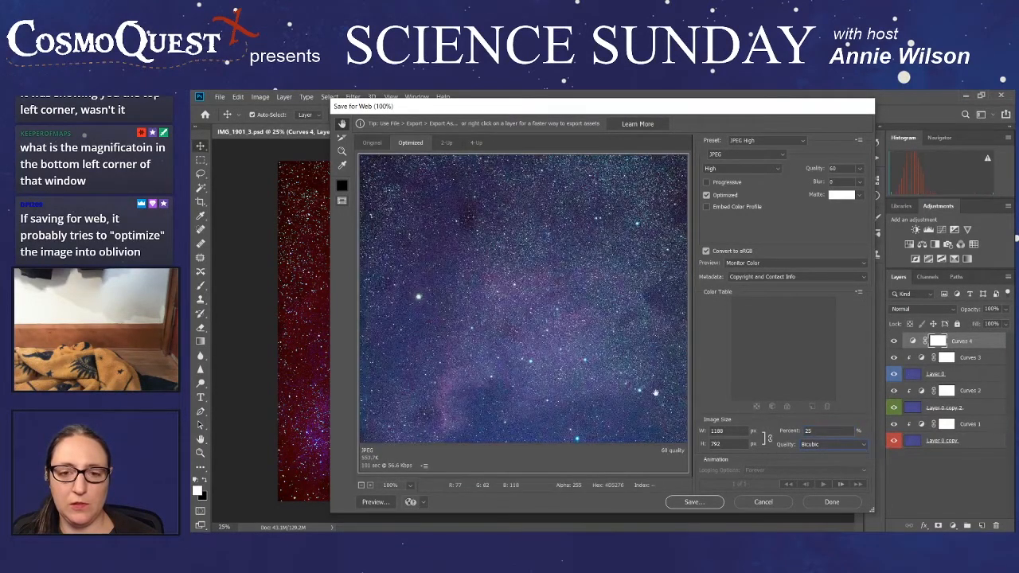
pyautogui.moveTo(590, 377); pyautogui.dragTo(668, 333)
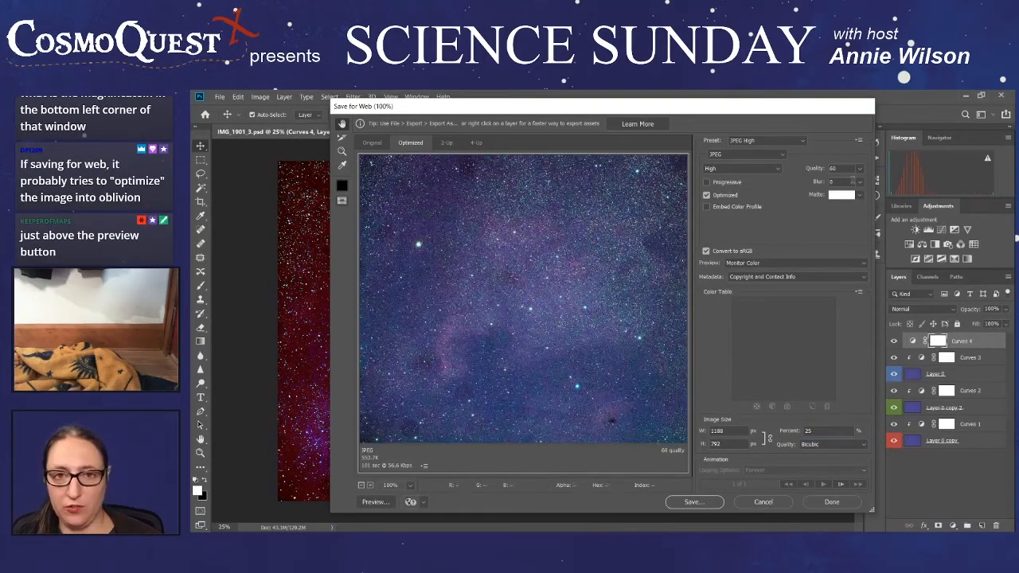
# - Raise the JPEG quality to 100, turn off Optimized, and inspect the preview's colors
pyautogui.click(858, 169)
pyautogui.moveTo(838, 185); pyautogui.dragTo(862, 185)
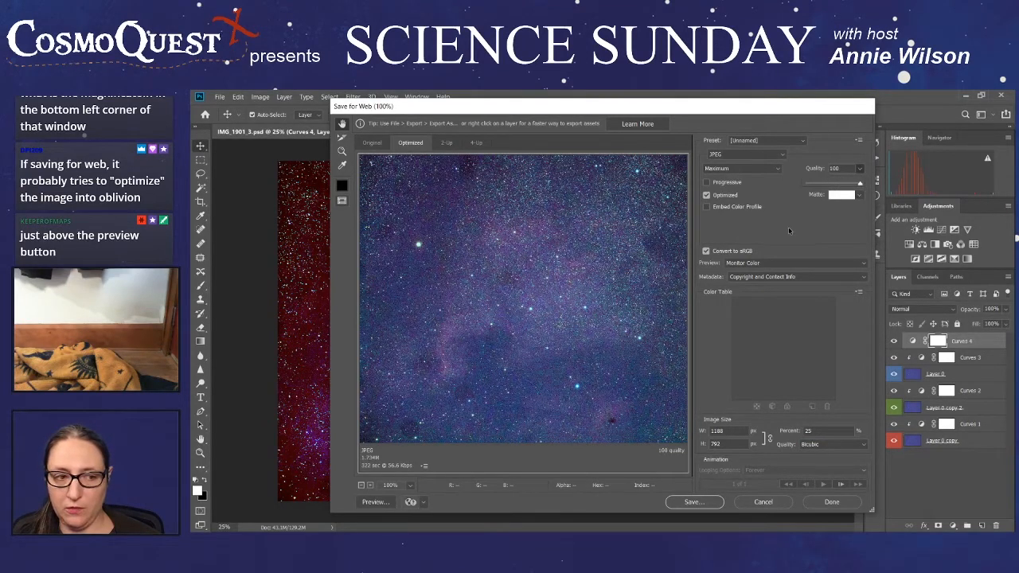
pyautogui.moveTo(570, 319); pyautogui.dragTo(614, 243)
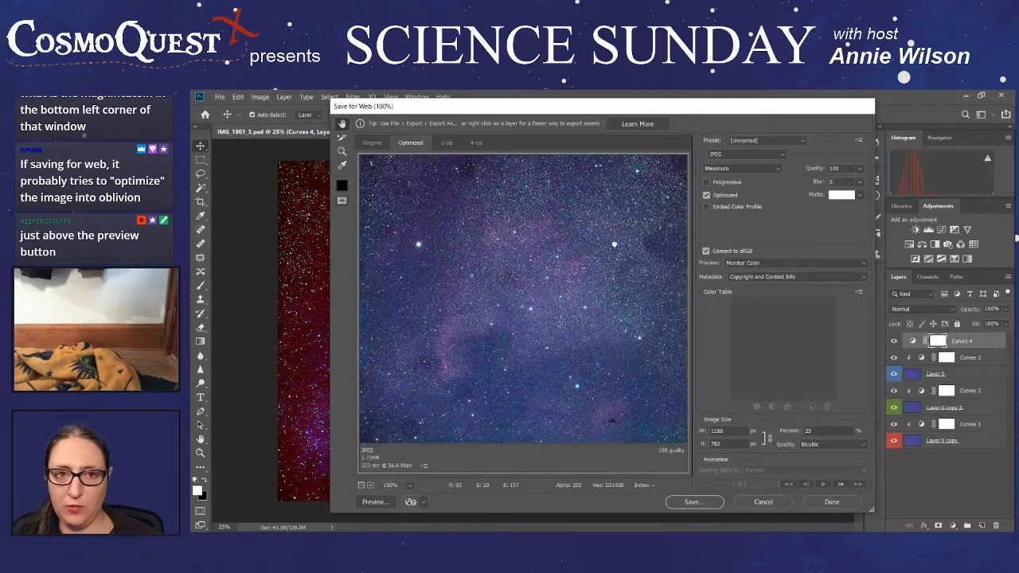
pyautogui.click(706, 195)
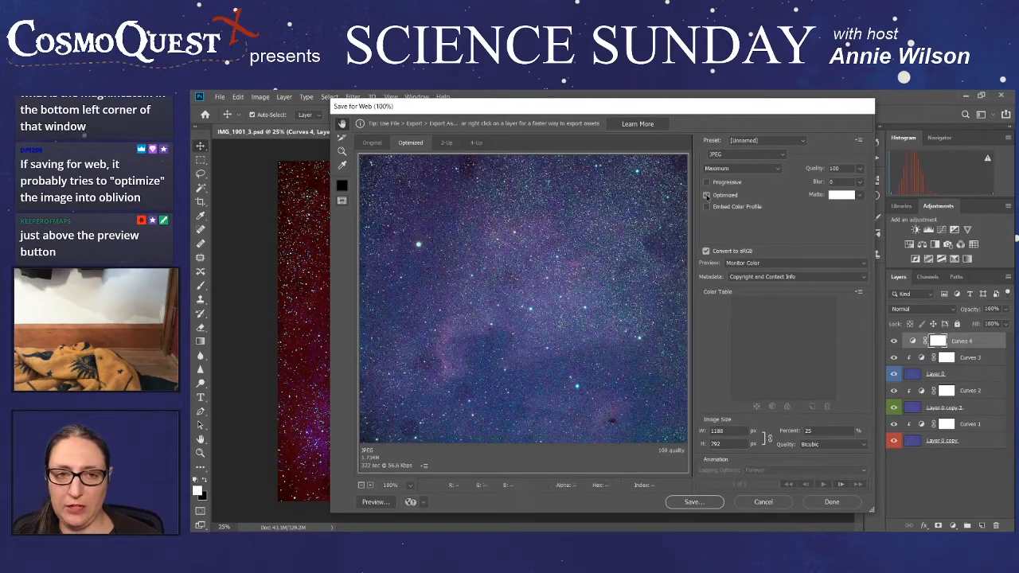
pyautogui.moveTo(629, 281); pyautogui.dragTo(380, 157)
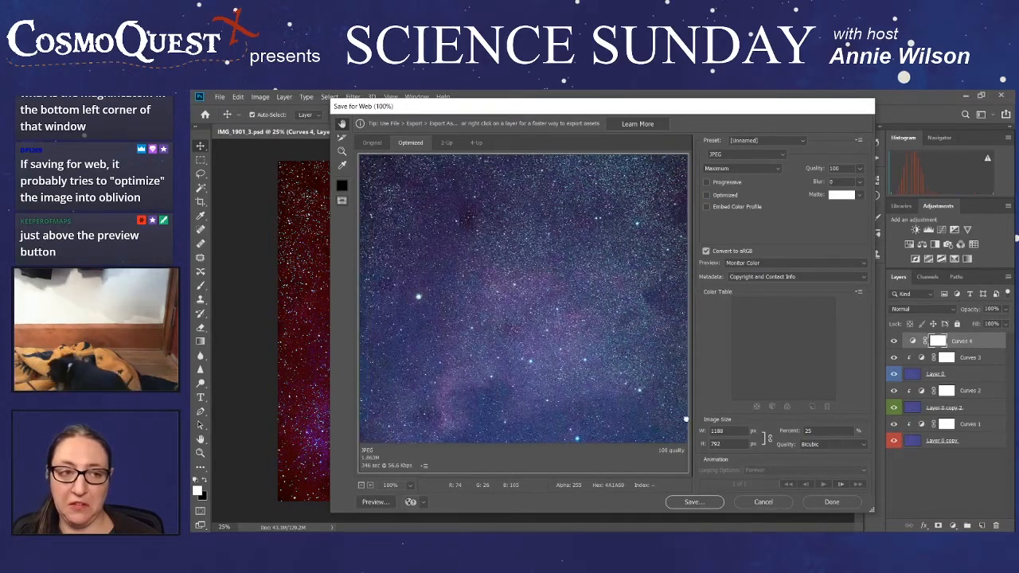
# - Check the colors in the original image preview, and cancel the web export
pyautogui.click(372, 143)
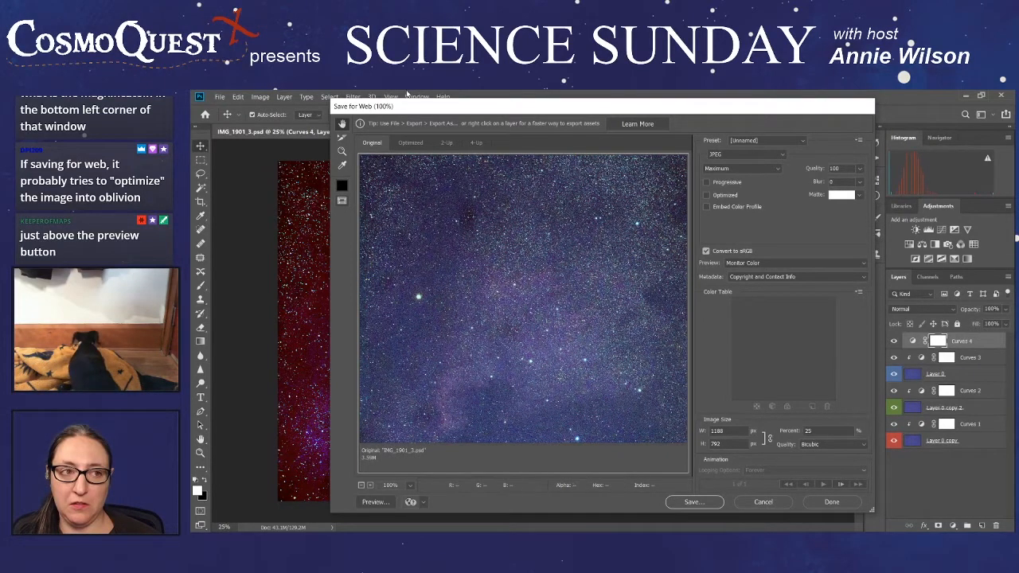
pyautogui.moveTo(501, 248); pyautogui.dragTo(508, 229)
pyautogui.moveTo(543, 277); pyautogui.dragTo(546, 330)
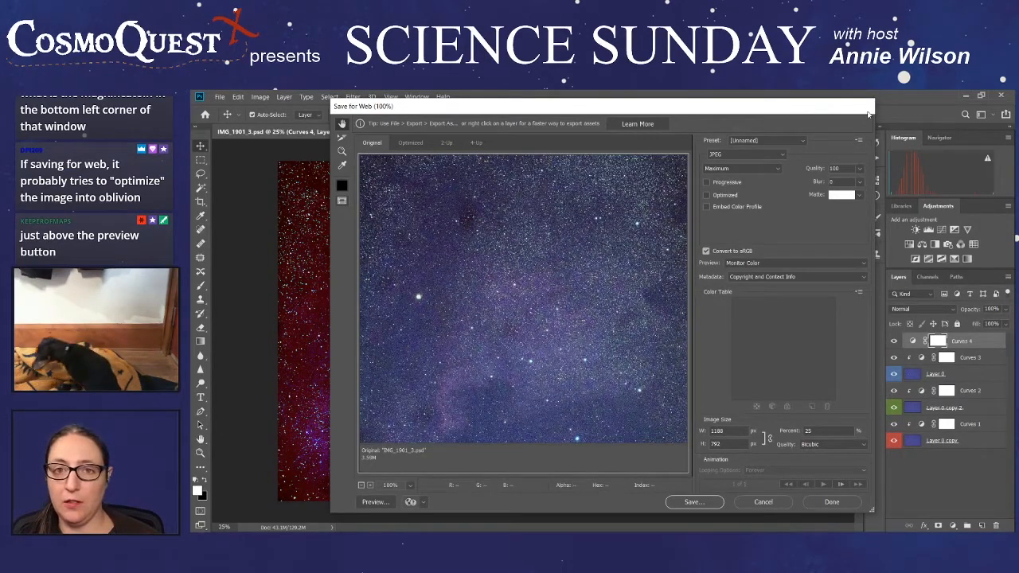
pyautogui.click(768, 503)
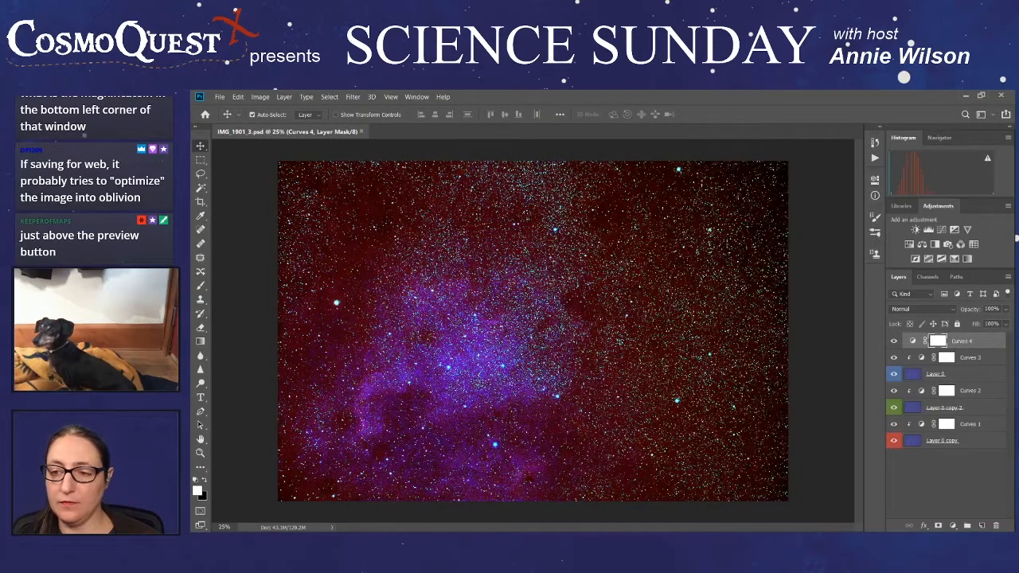
# - Start an Export As of the nebula image, try a scale of 50%, and set the scale to 25%
pyautogui.click(220, 97)
pyautogui.moveTo(242, 238)
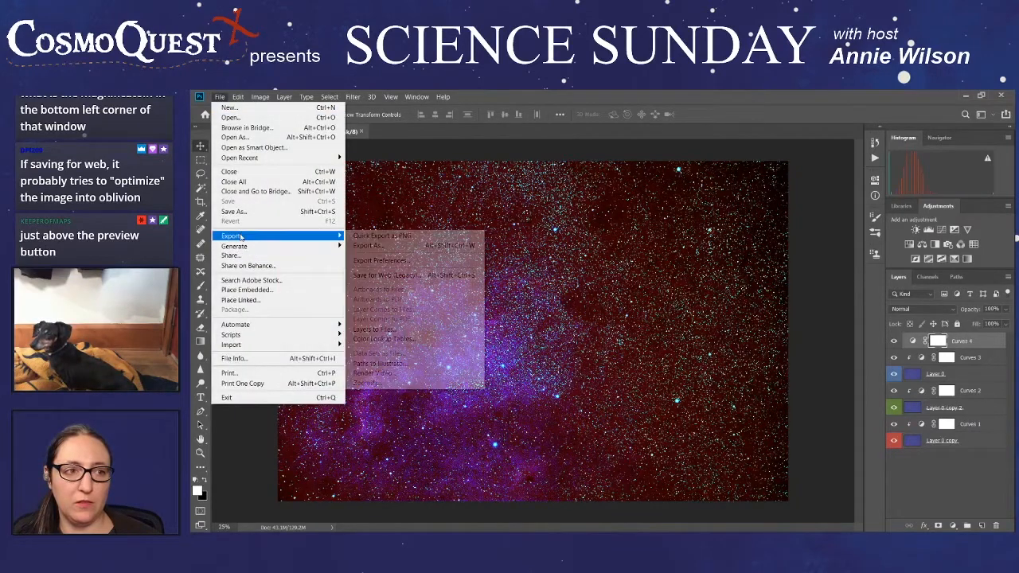
pyautogui.click(409, 251)
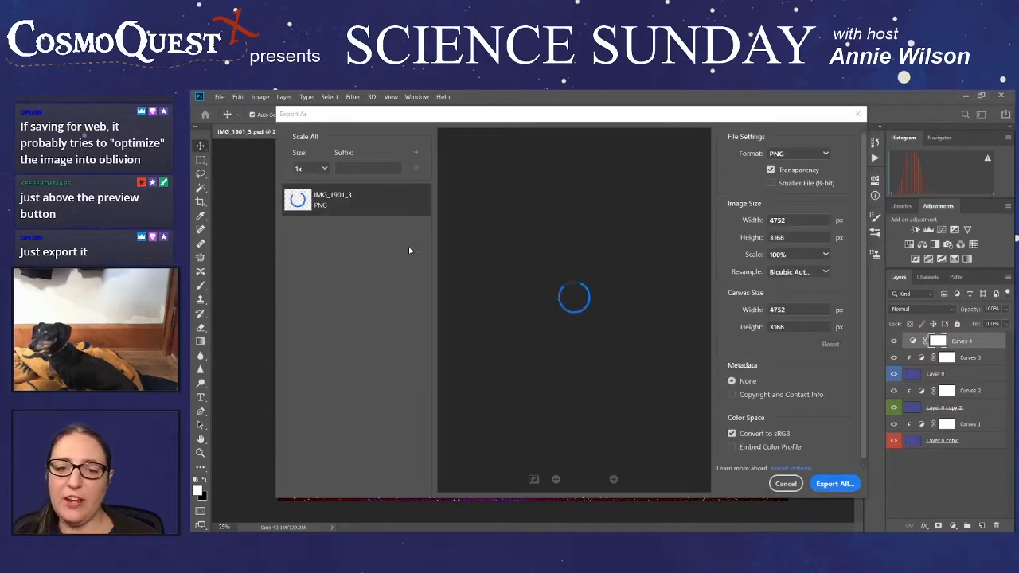
pyautogui.click(825, 257)
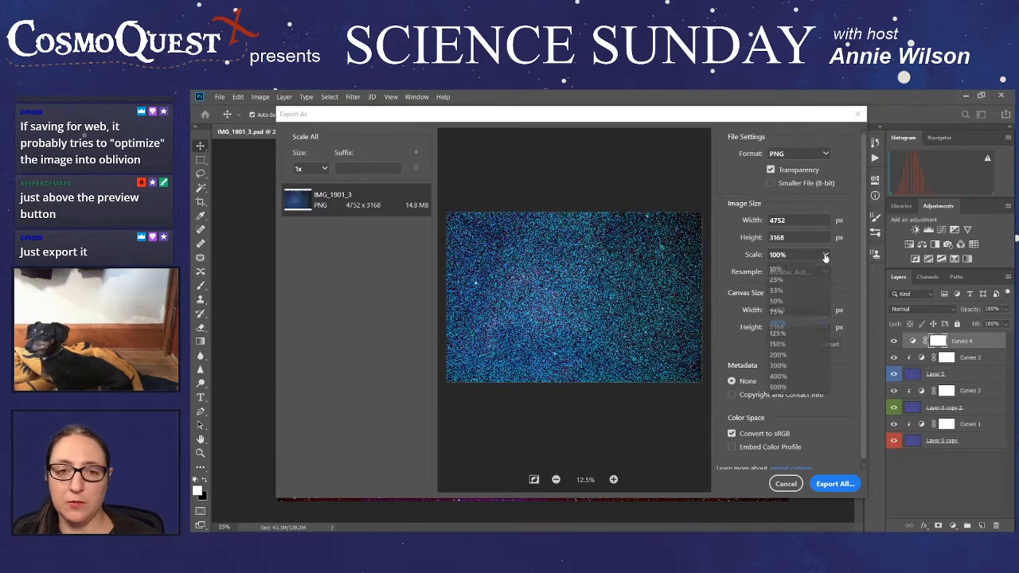
pyautogui.click(791, 300)
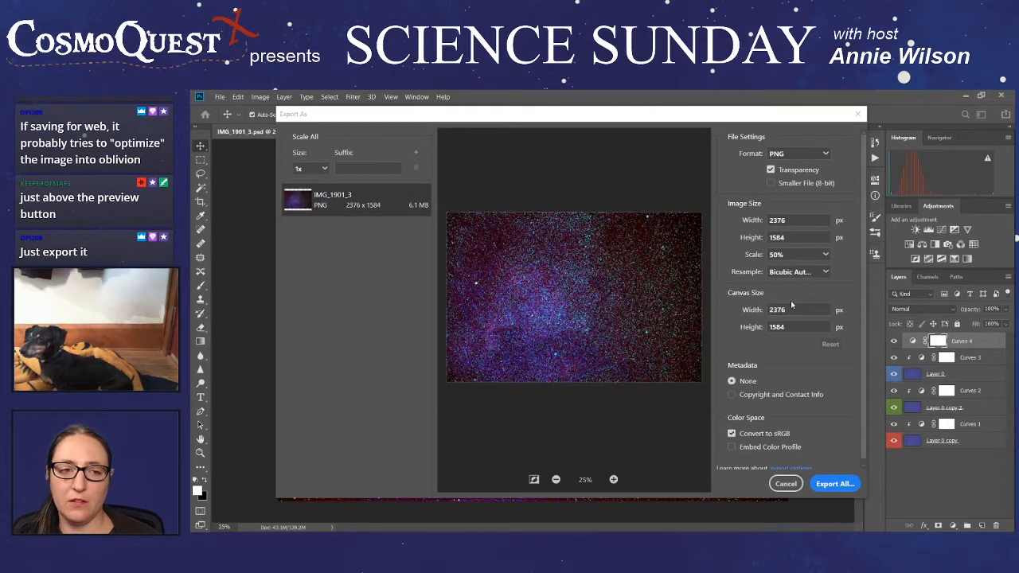
pyautogui.click(827, 258)
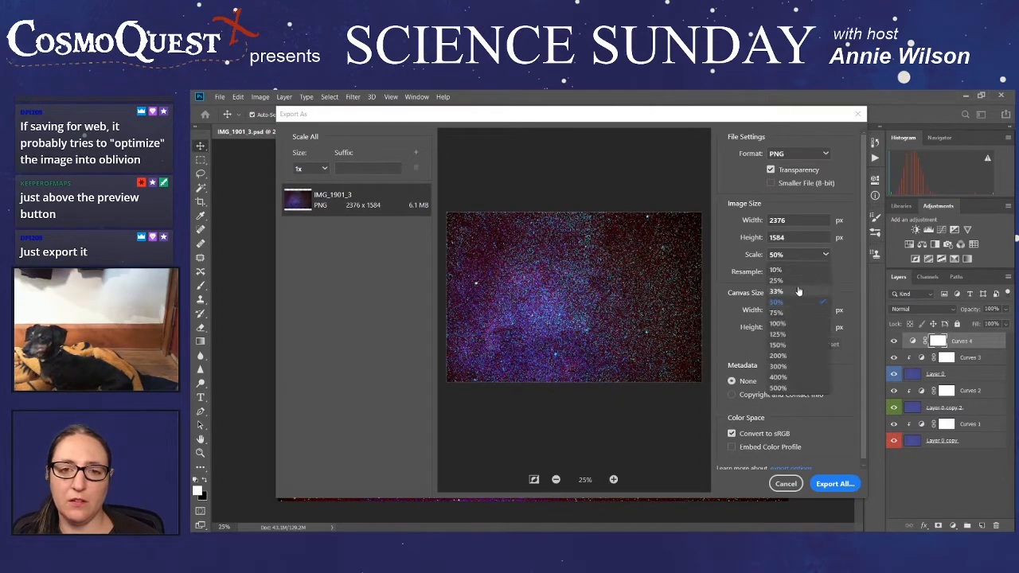
pyautogui.click(796, 283)
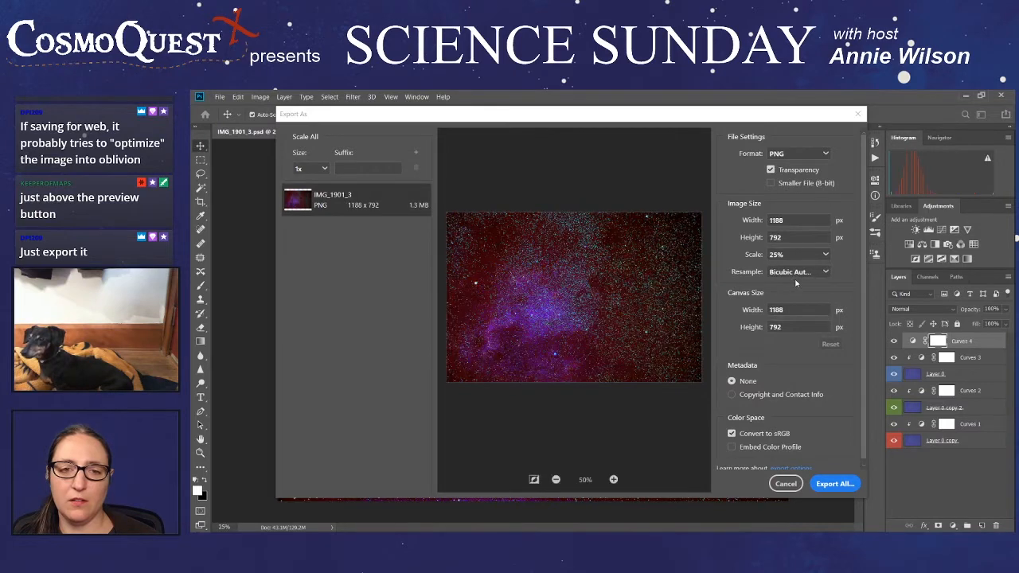
# - Set the export format to JPG and include copyright and contact info in the metadata
pyautogui.click(815, 153)
pyautogui.click(788, 182)
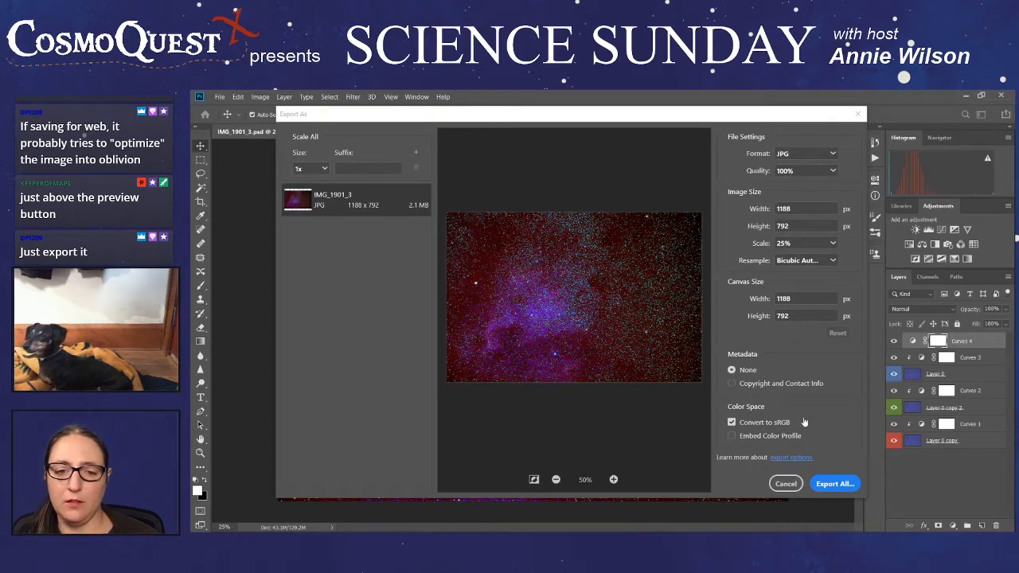
pyautogui.click(732, 382)
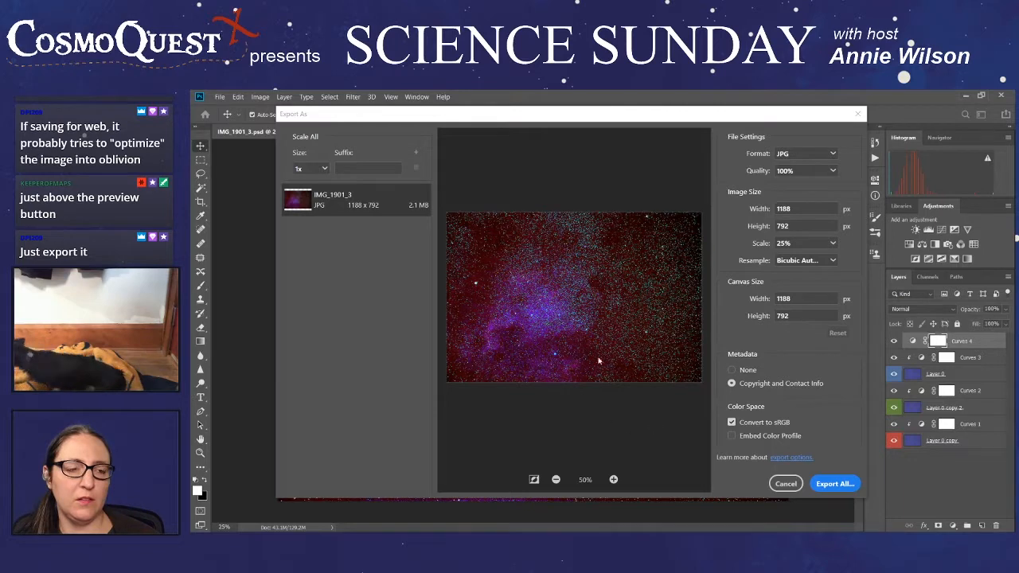
# - Export the image as IMG_1901_3 into the North America nebula folder, check the resulting JPG in the photo viewer, and close it
pyautogui.click(836, 484)
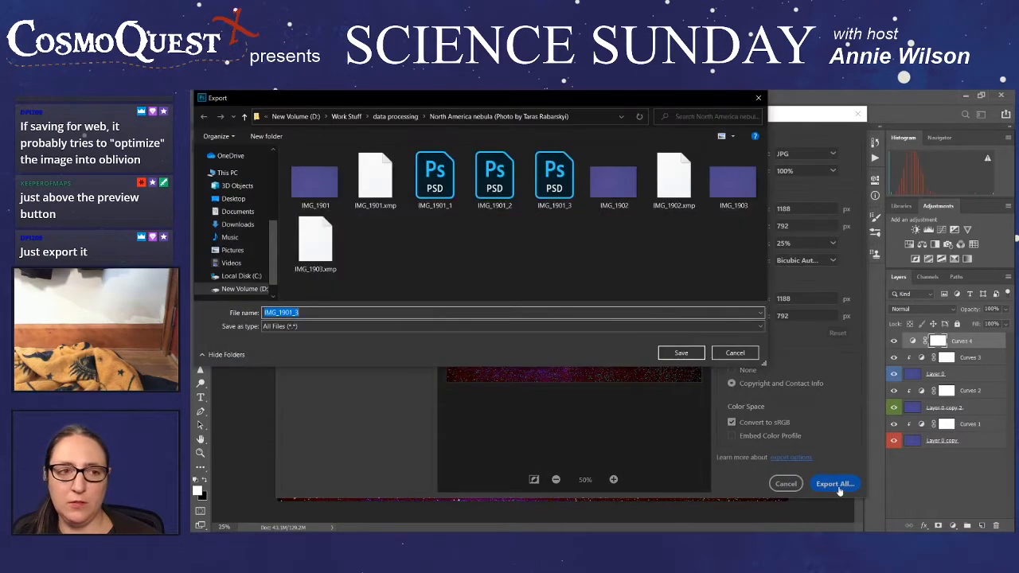
pyautogui.click(689, 355)
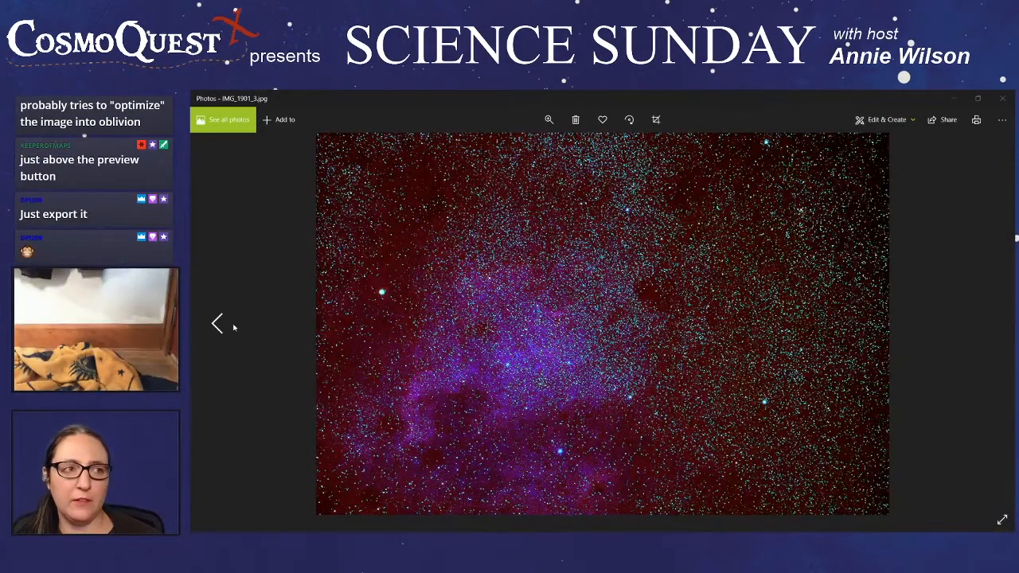
pyautogui.click(1002, 97)
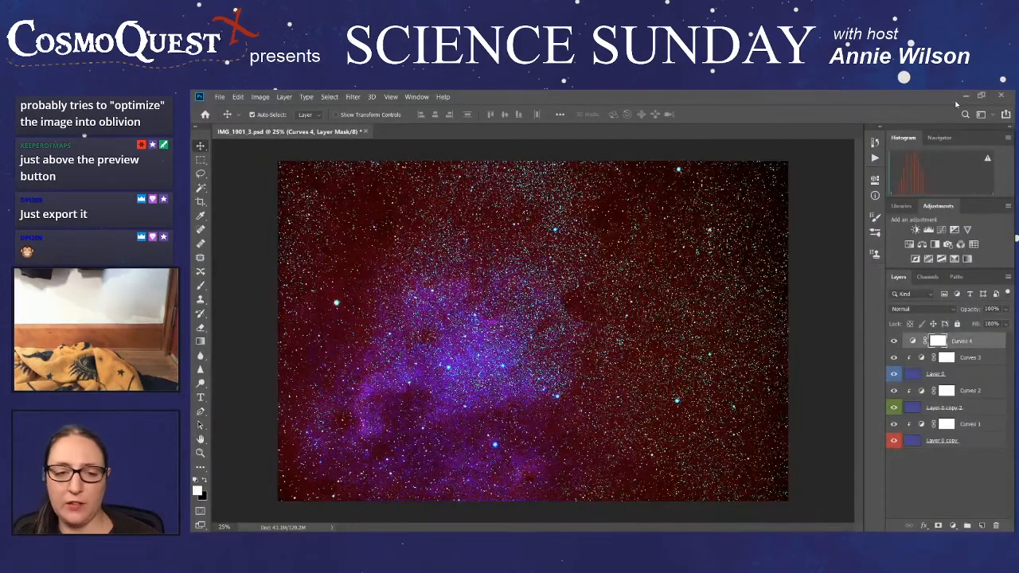
# - Start another Export As of the nebula image as JPG and set the scale to 100%
pyautogui.click(231, 97)
pyautogui.moveTo(220, 97)
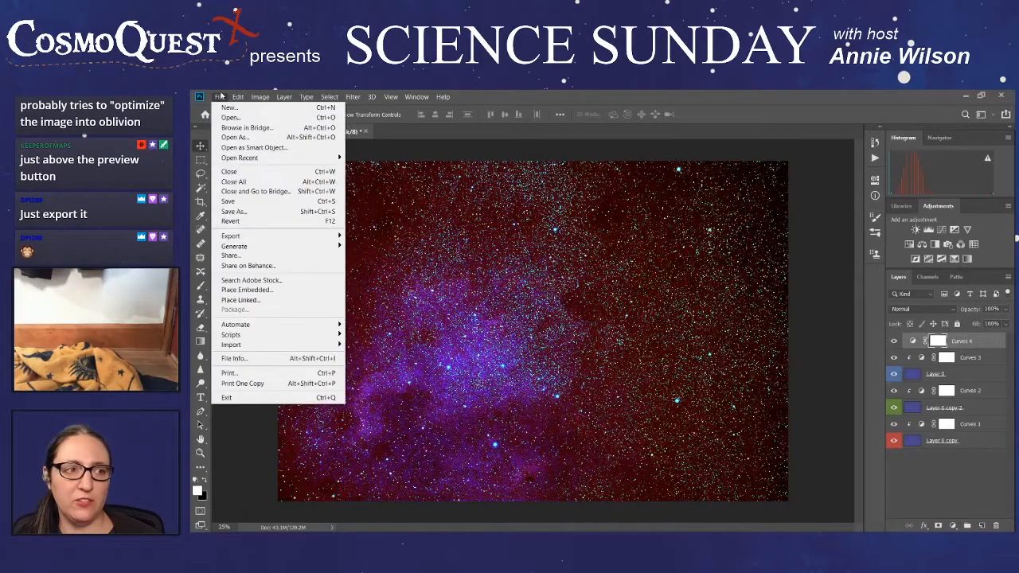
pyautogui.moveTo(253, 240)
pyautogui.click(382, 245)
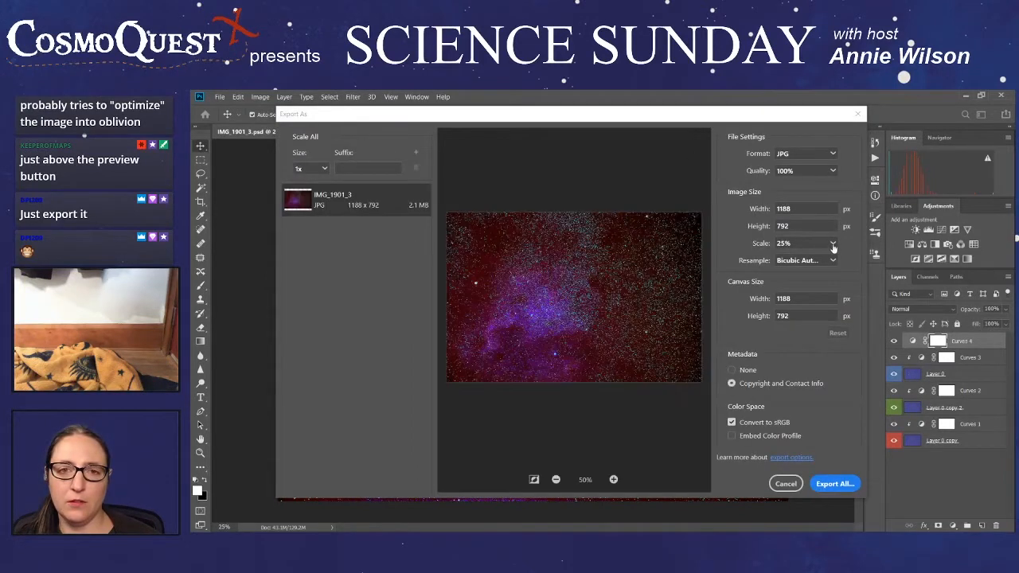
pyautogui.click(832, 243)
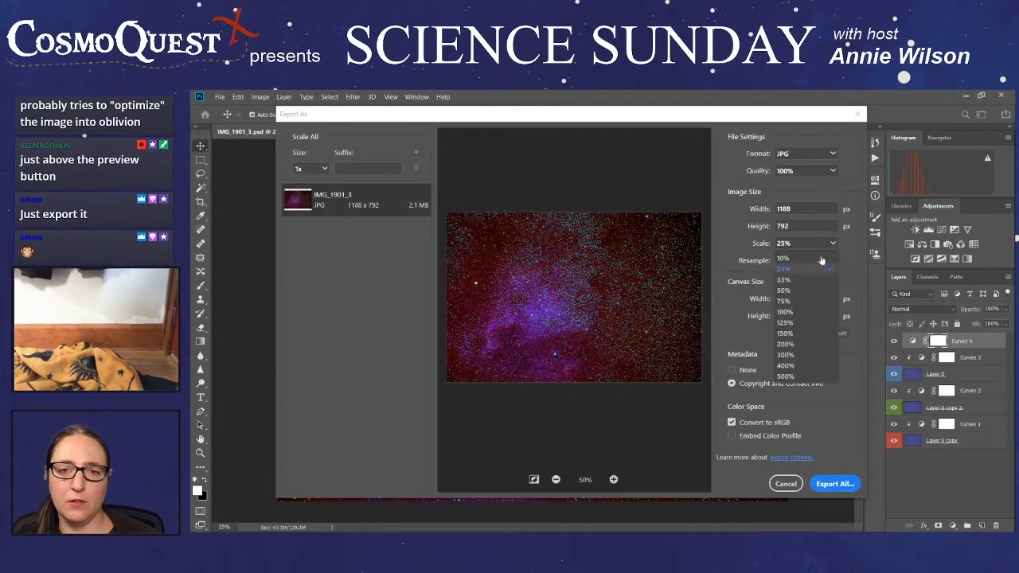
pyautogui.click(811, 314)
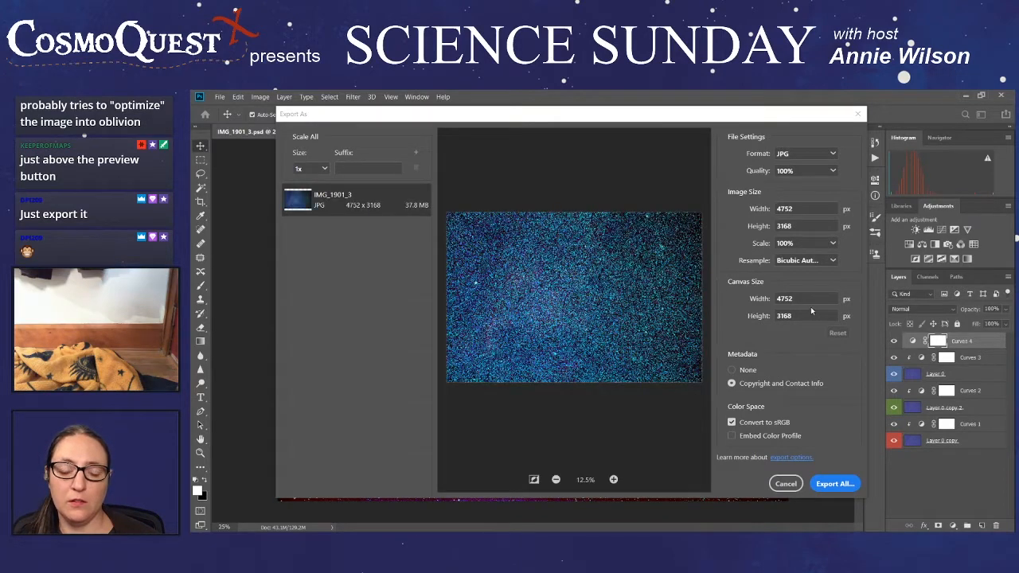
# - Export the full-size JPG as IMG_1901_3a into the North America nebula folder
pyautogui.click(828, 491)
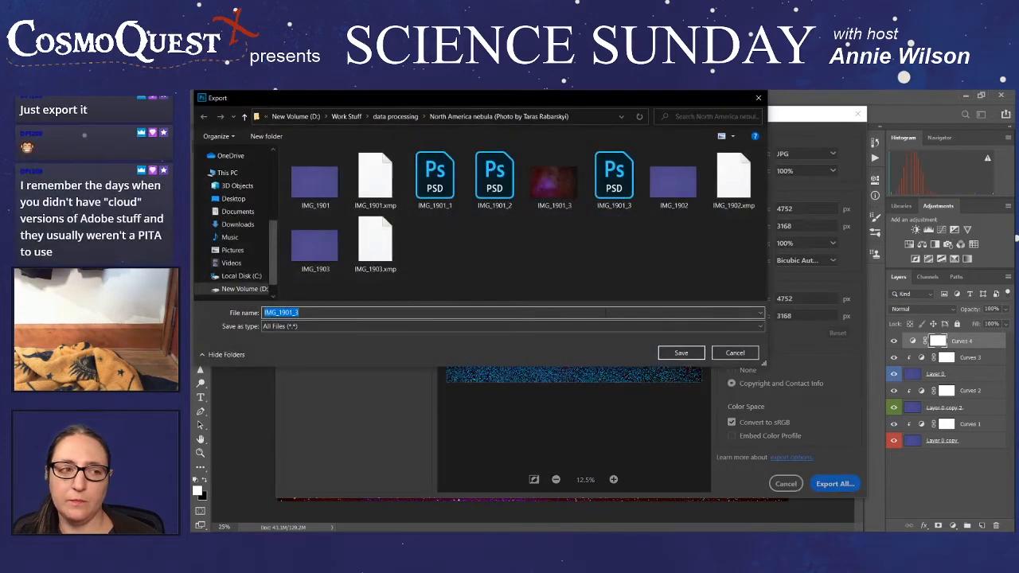
pyautogui.click(459, 312)
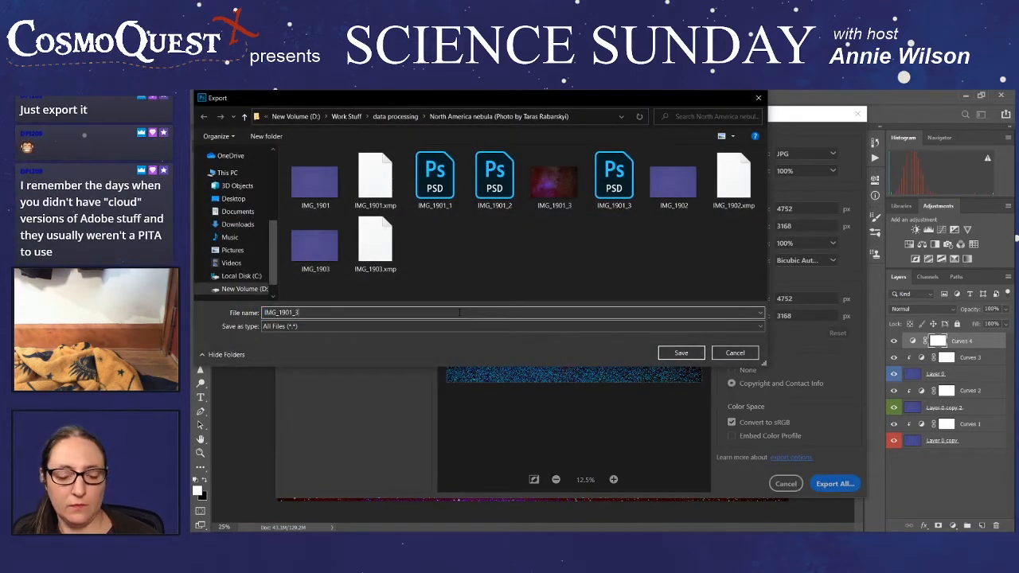
pyautogui.write('a')
pyautogui.click(680, 353)
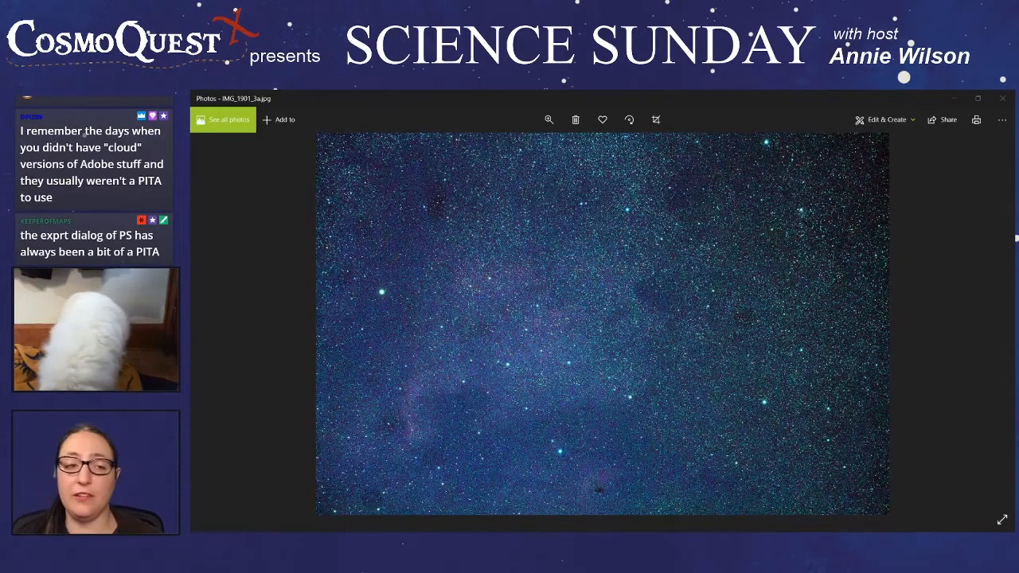
# - Compare the colors of IMG_1901_3a.jpg and IMG_1901_3.jpg in the photo viewer, and return to the nebula composite in Photoshop
pyautogui.moveTo(192, 296)
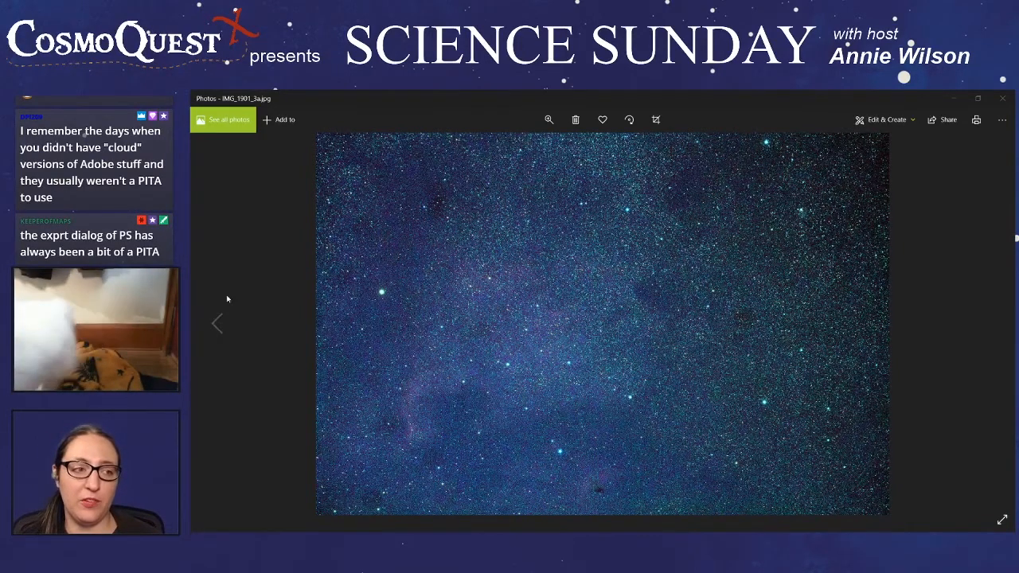
pyautogui.click(216, 325)
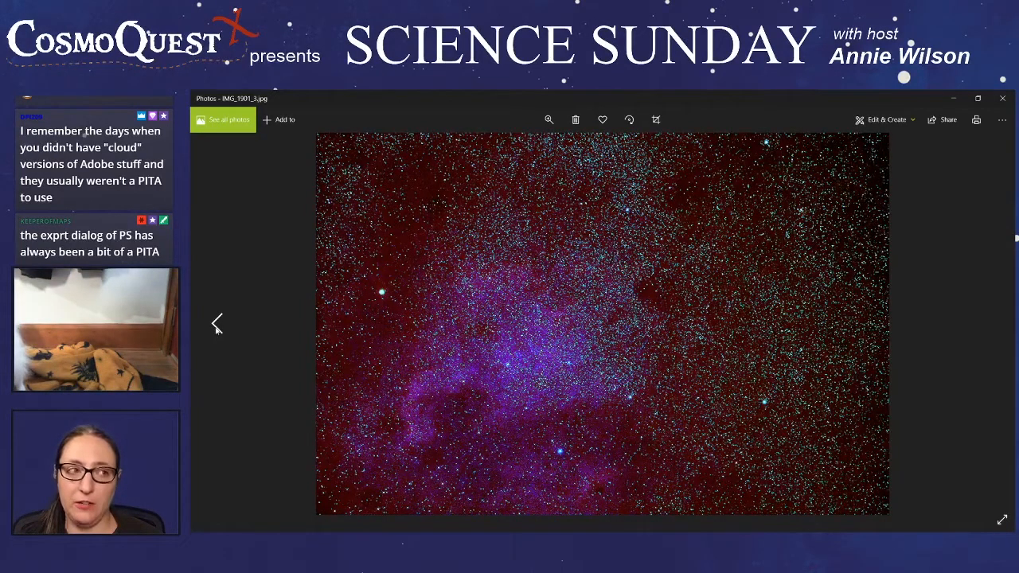
pyautogui.click(988, 324)
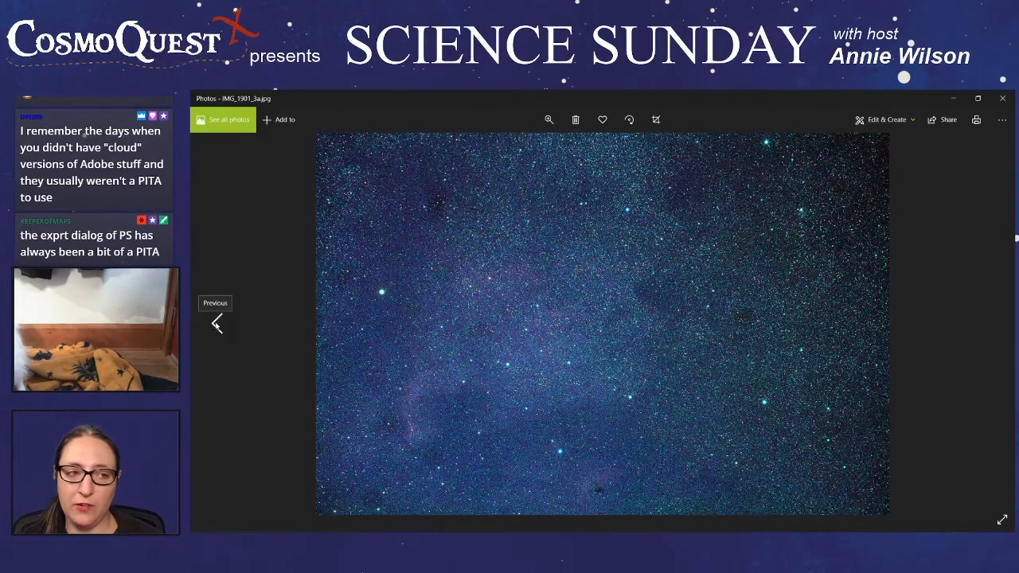
pyautogui.click(216, 324)
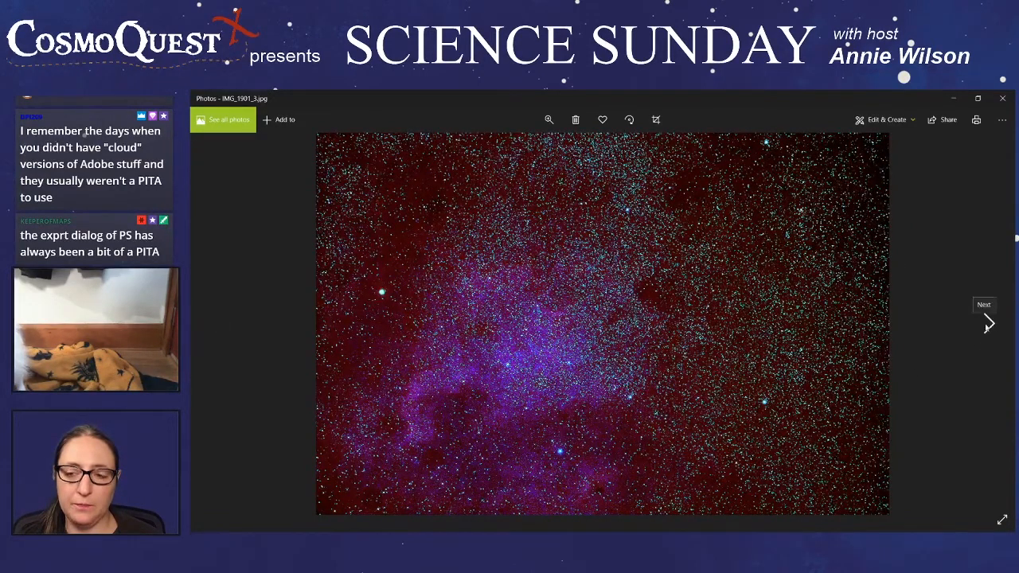
pyautogui.click(987, 325)
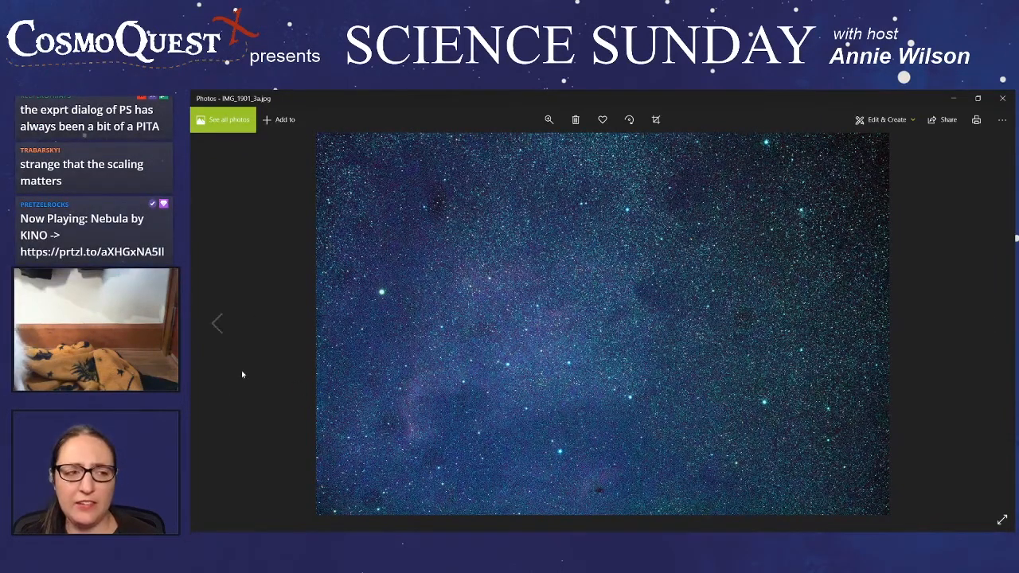
pyautogui.click(217, 323)
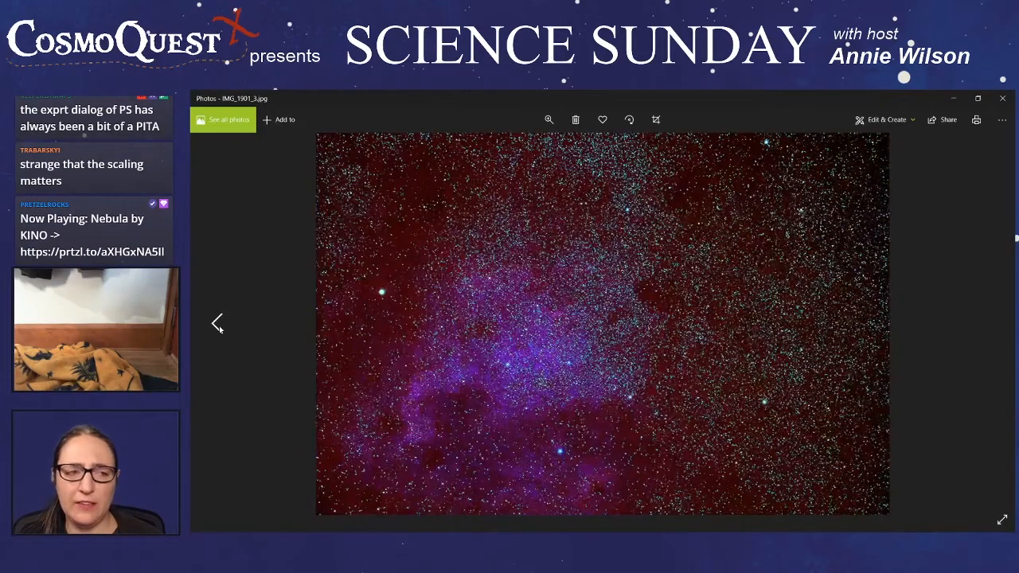
pyautogui.click(989, 323)
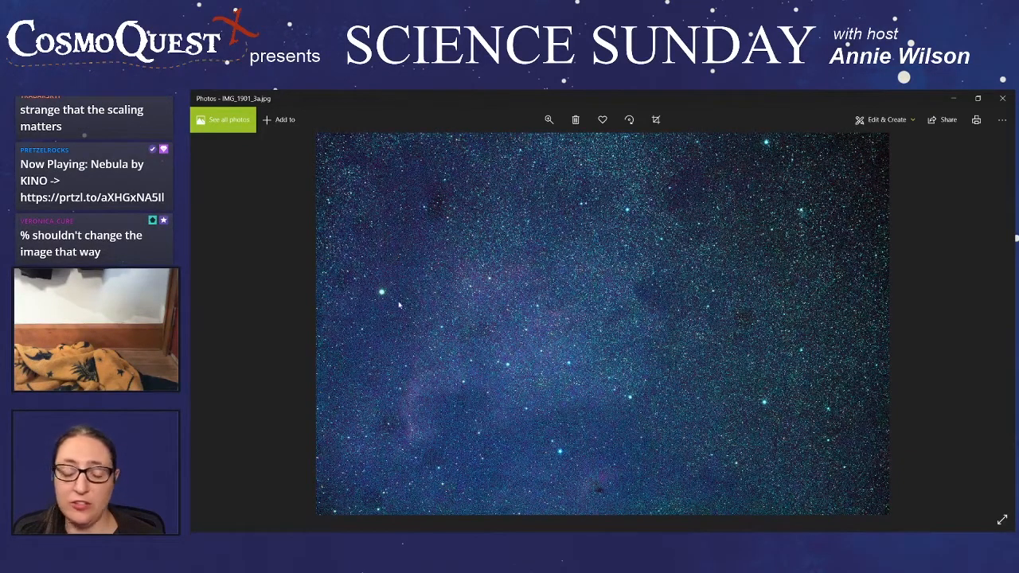
pyautogui.click(215, 324)
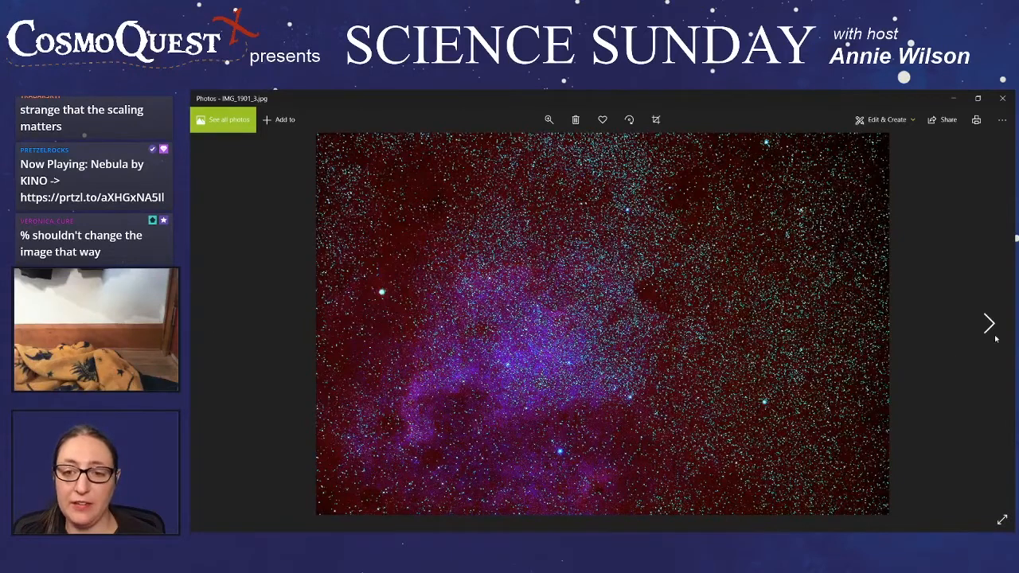
pyautogui.click(989, 324)
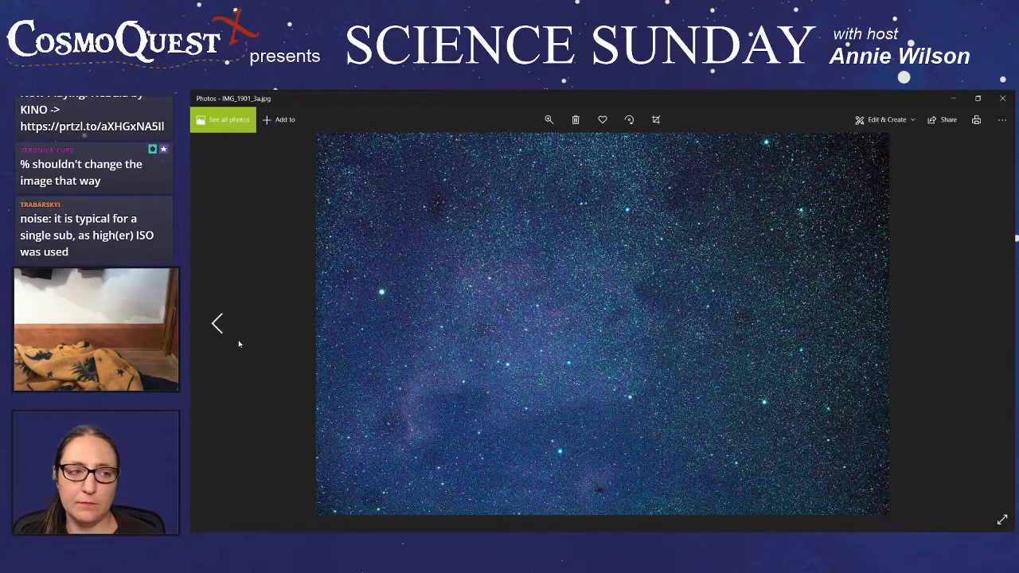
pyautogui.click(217, 324)
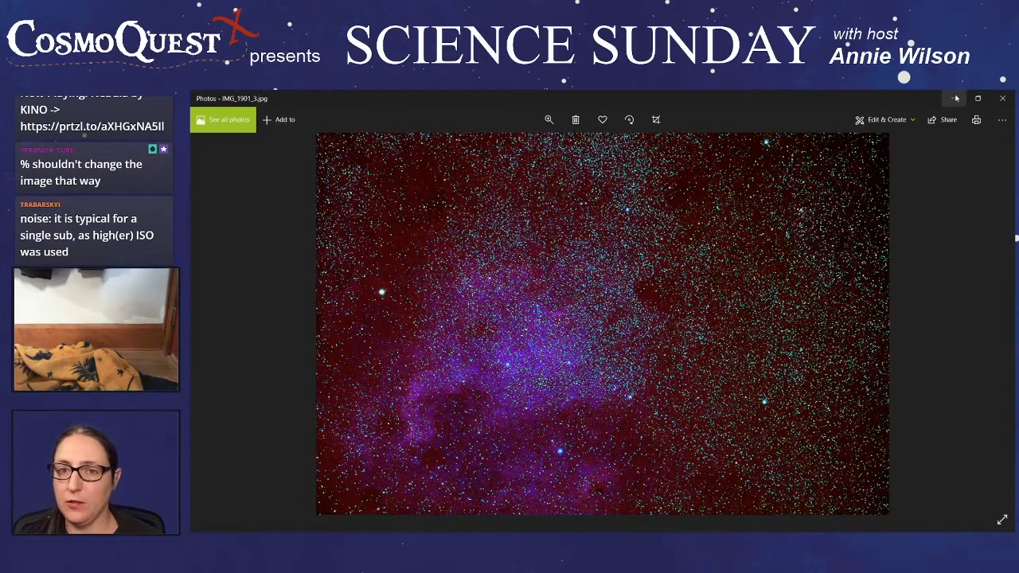
pyautogui.click(955, 98)
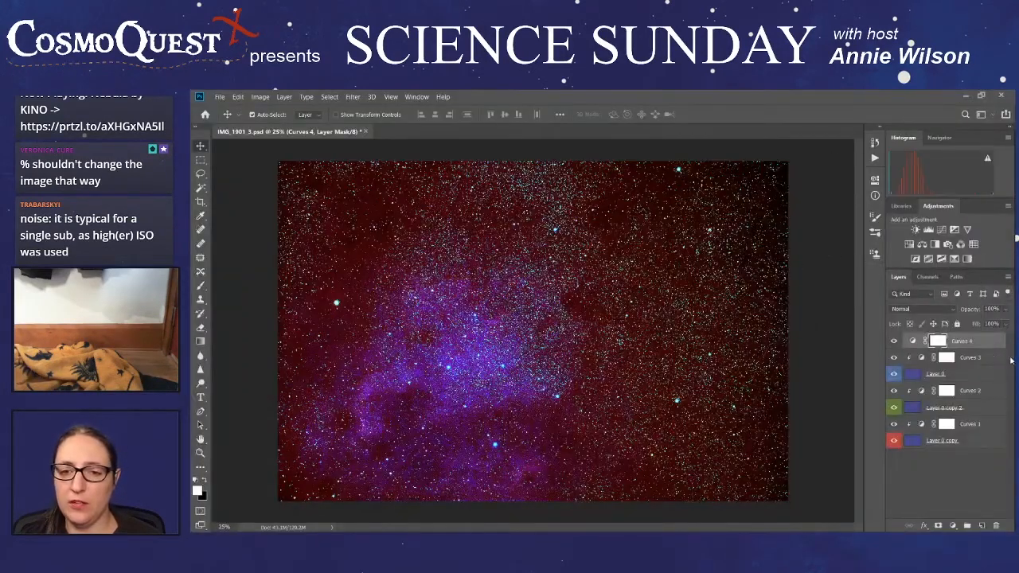
# - Hide the Curves 4 adjustment and the green and red image layers, and select the blue Layer 0
pyautogui.click(969, 480)
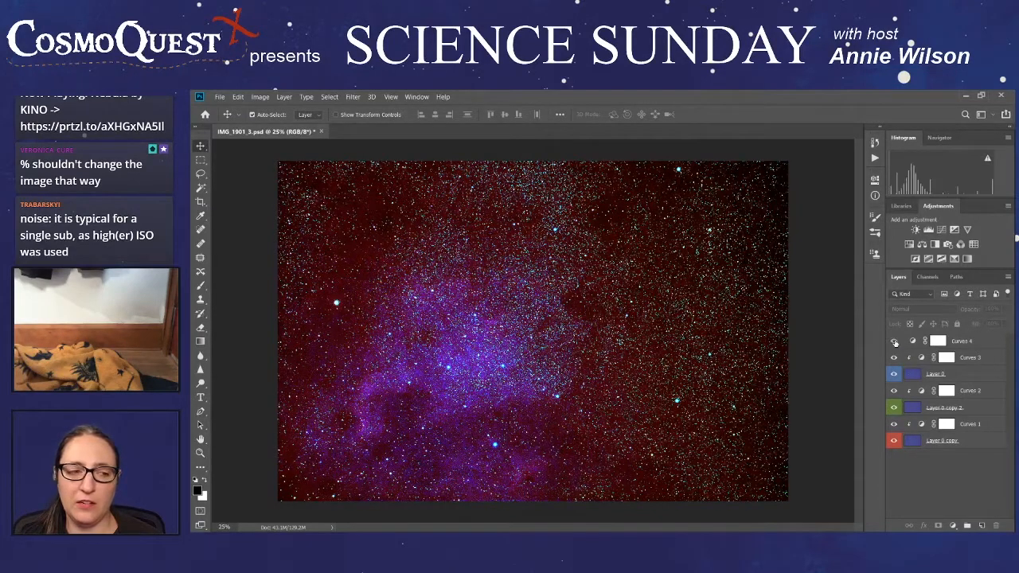
pyautogui.moveTo(982, 343)
pyautogui.mouseDown()
pyautogui.moveTo(997, 524)
pyautogui.moveTo(987, 347)
pyautogui.mouseUp()
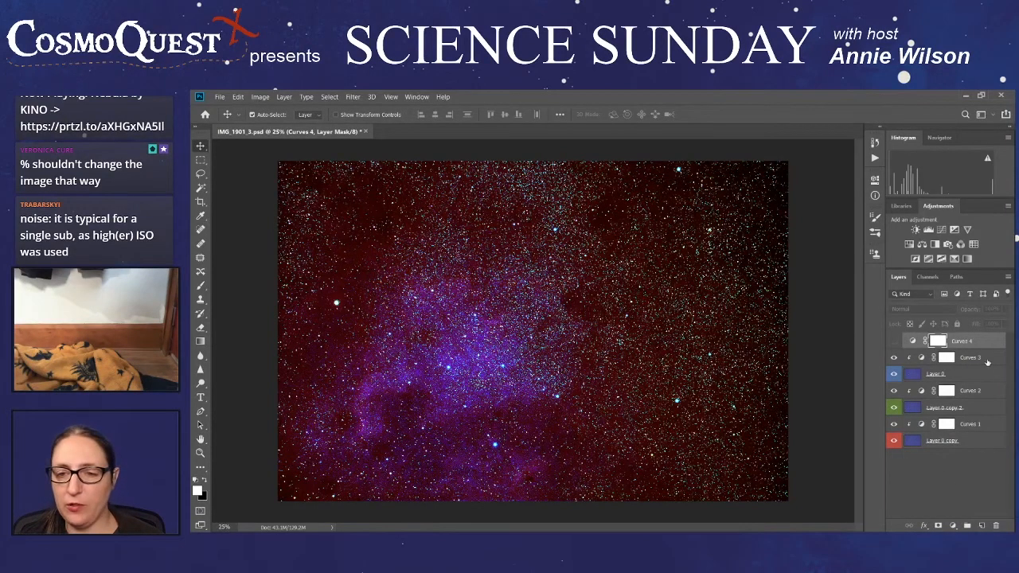
pyautogui.click(980, 376)
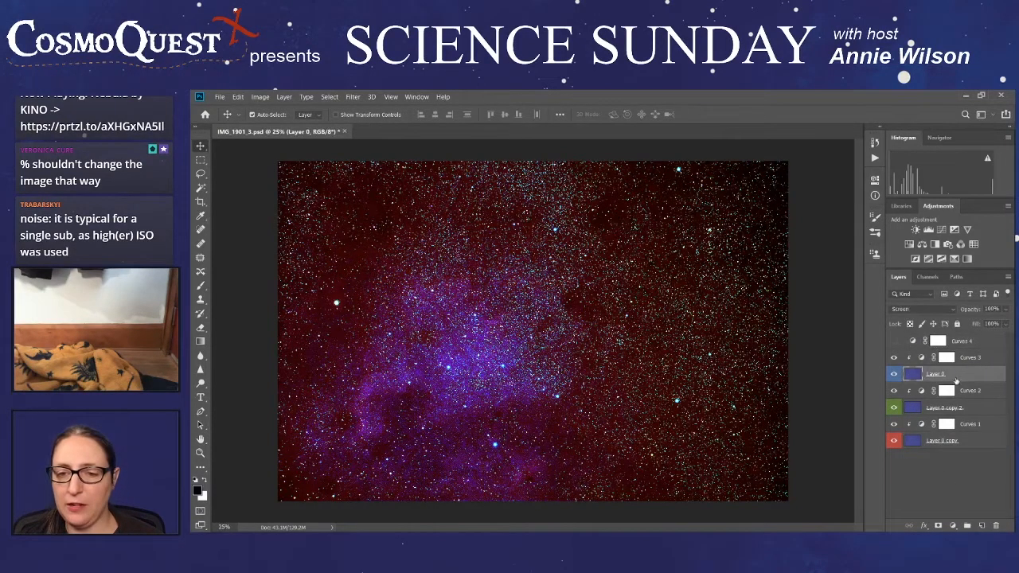
pyautogui.click(894, 408)
pyautogui.click(894, 440)
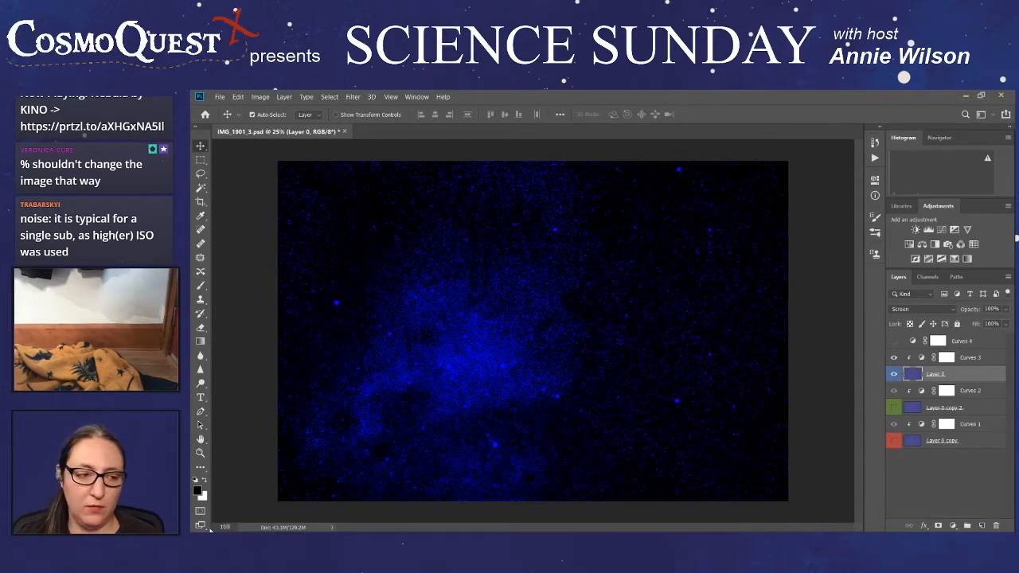
pyautogui.hotkey('ctrl', '1')
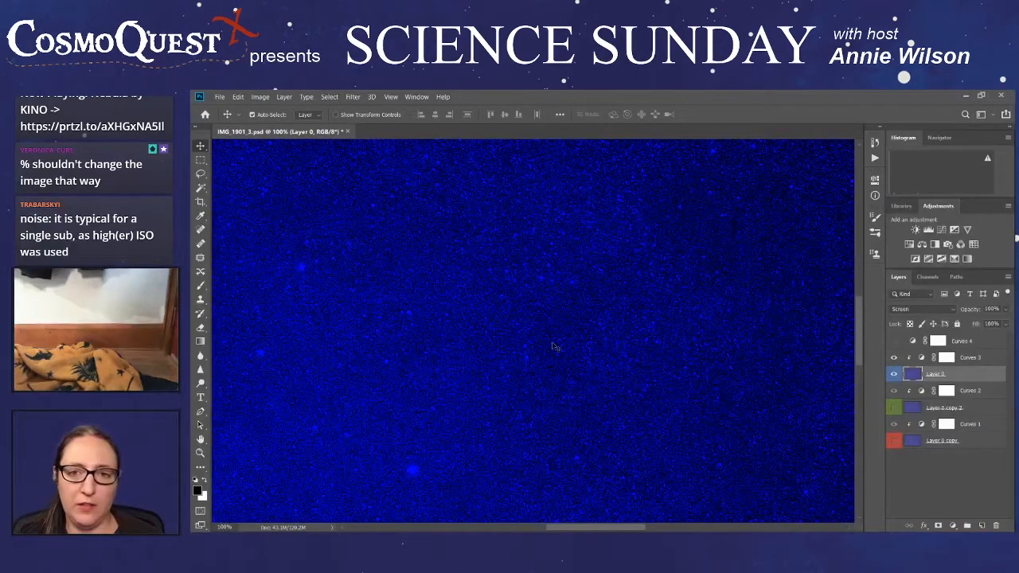
pyautogui.scroll(-1, 555, 347)
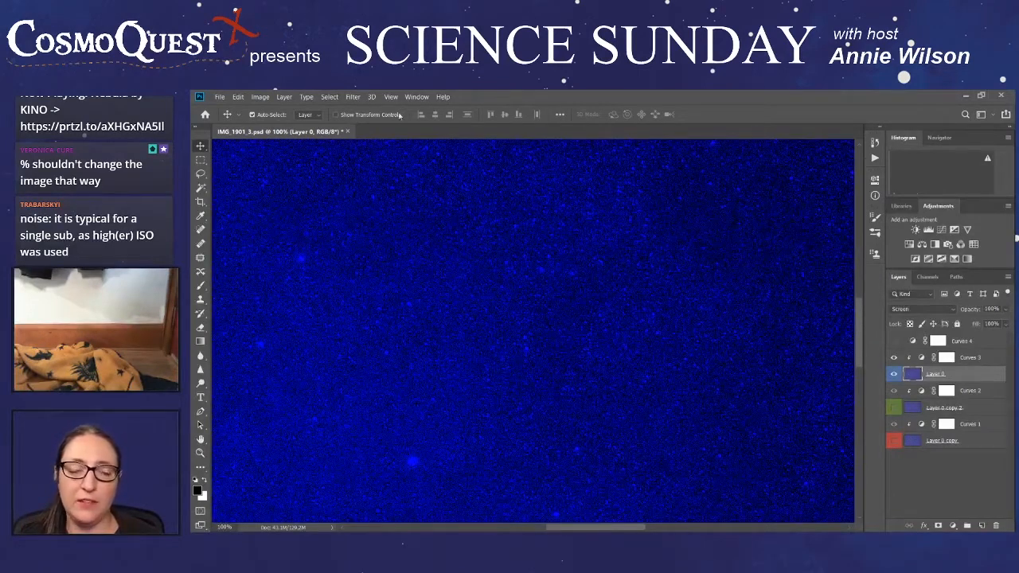
# - Try Reduce Noise on Layer 0 with strength 4 and preserve details 74%, and cancel the filter
pyautogui.click(352, 96)
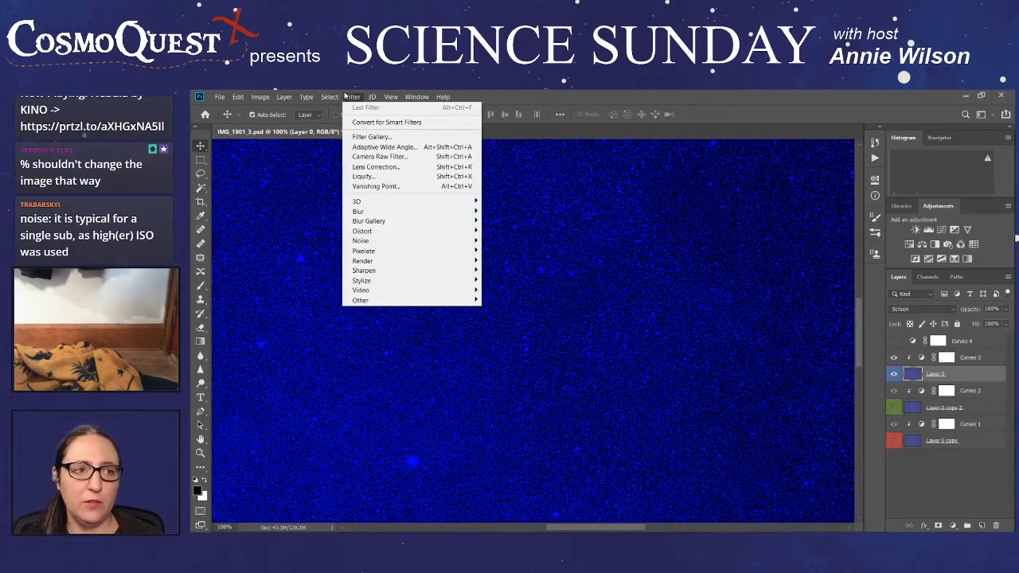
pyautogui.moveTo(388, 243)
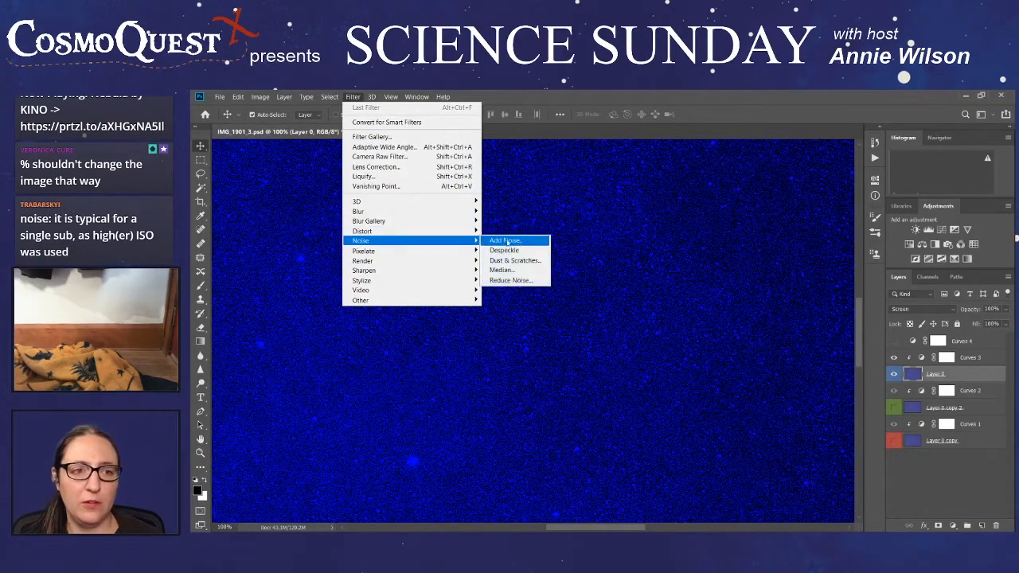
pyautogui.click(529, 281)
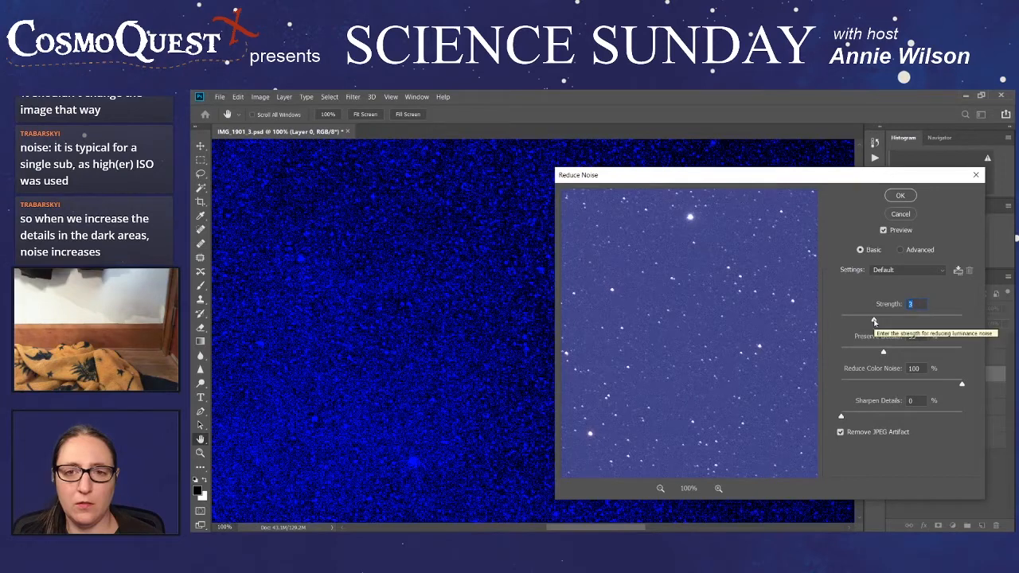
pyautogui.moveTo(874, 321); pyautogui.dragTo(892, 321)
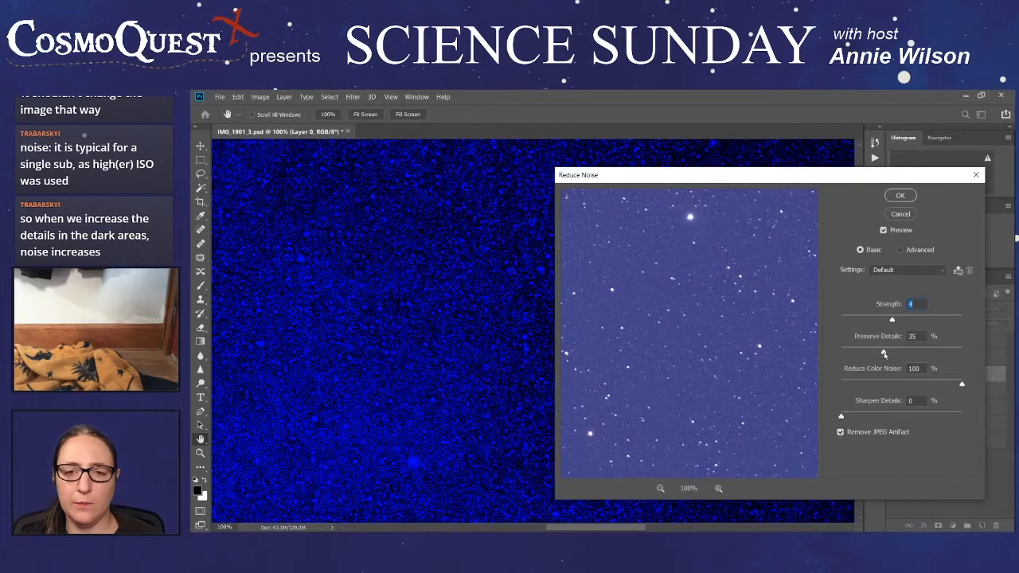
pyautogui.moveTo(883, 353); pyautogui.dragTo(930, 353)
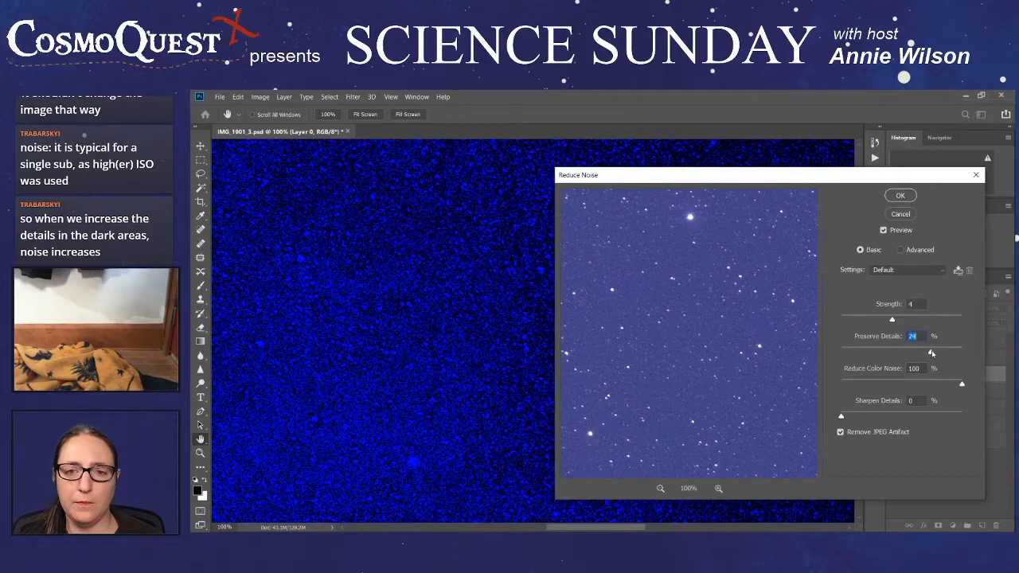
pyautogui.click(898, 215)
# - Try Reduce Noise on Layer 0 in Advanced mode, with per-channel strength 10 for both the red and green channels
pyautogui.click(410, 96)
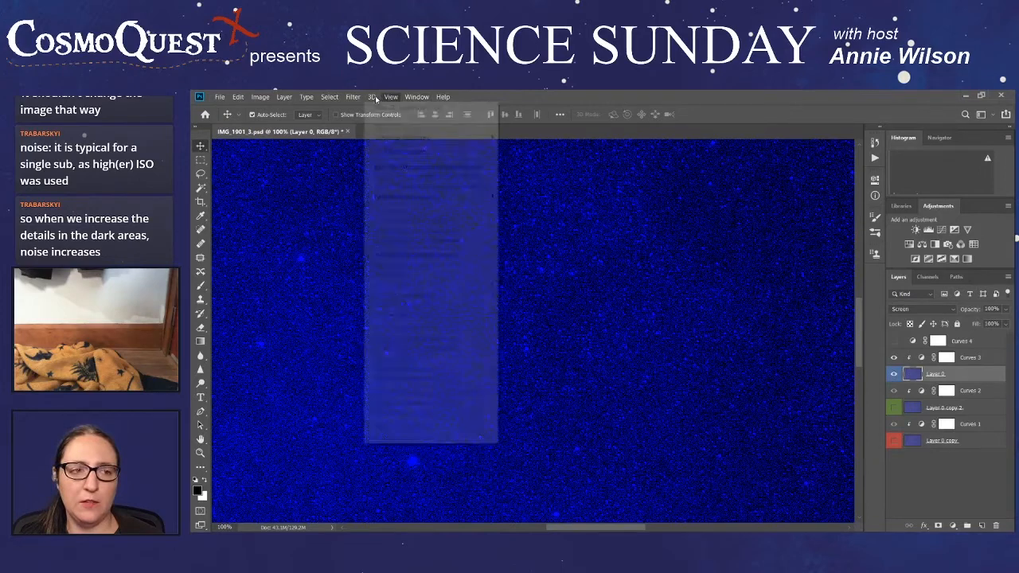
pyautogui.moveTo(355, 97)
pyautogui.moveTo(374, 242)
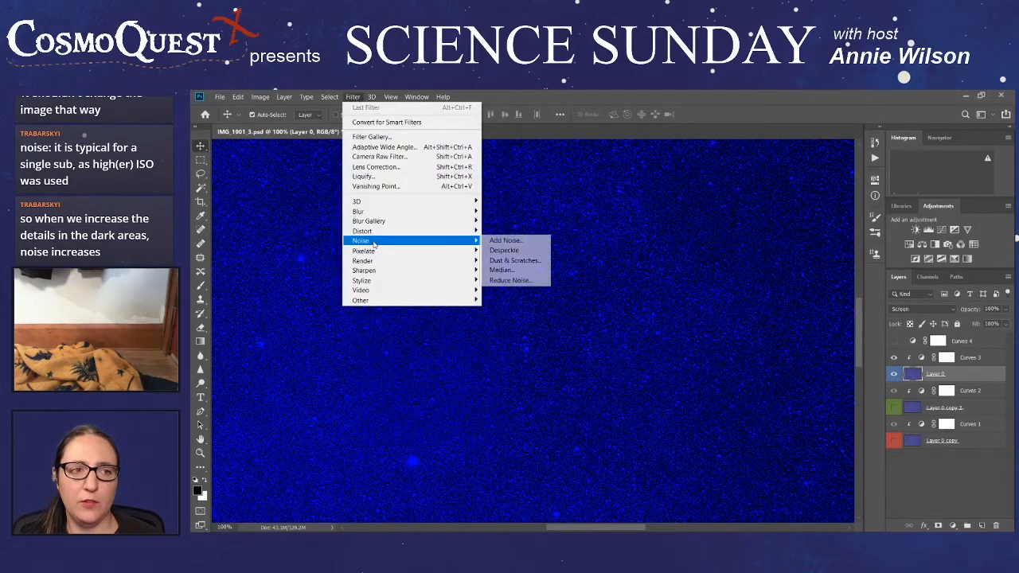
pyautogui.click(510, 280)
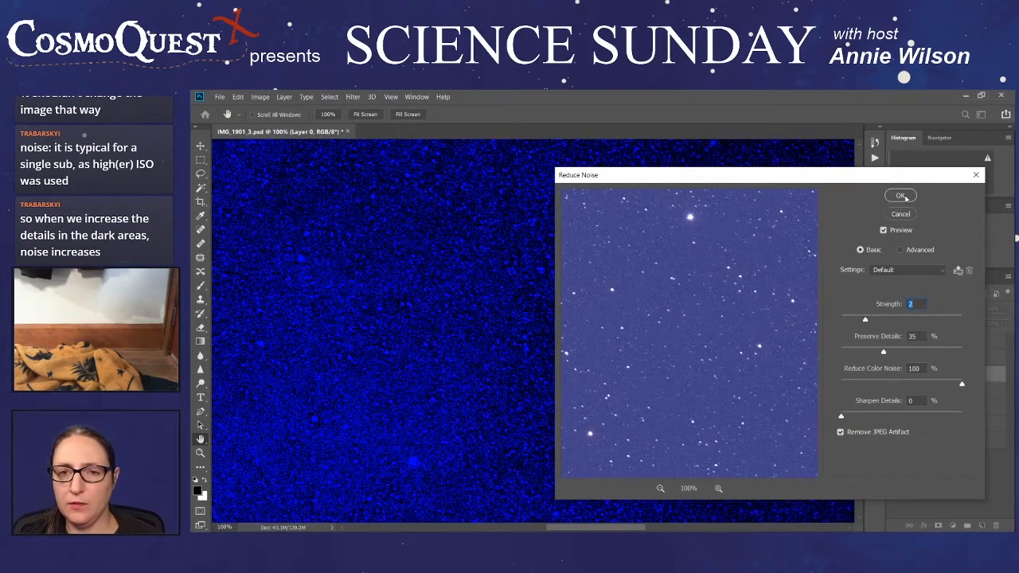
pyautogui.click(918, 251)
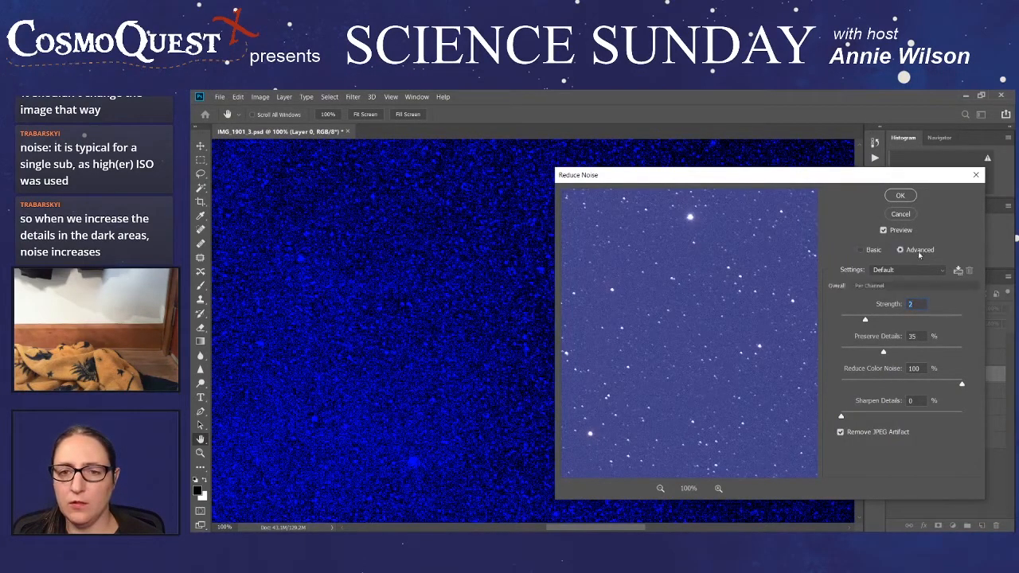
pyautogui.click(877, 286)
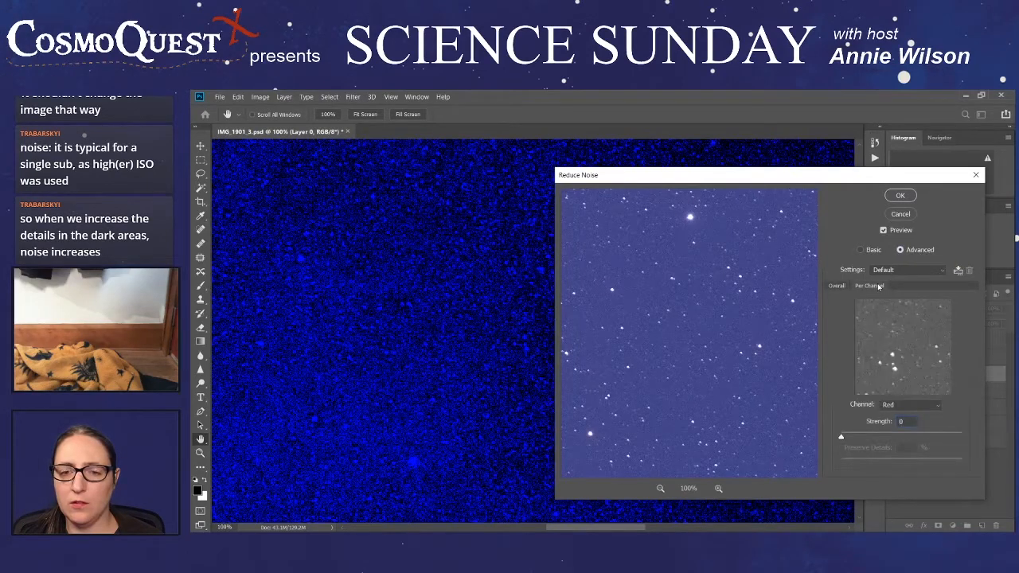
pyautogui.moveTo(840, 439); pyautogui.dragTo(938, 435)
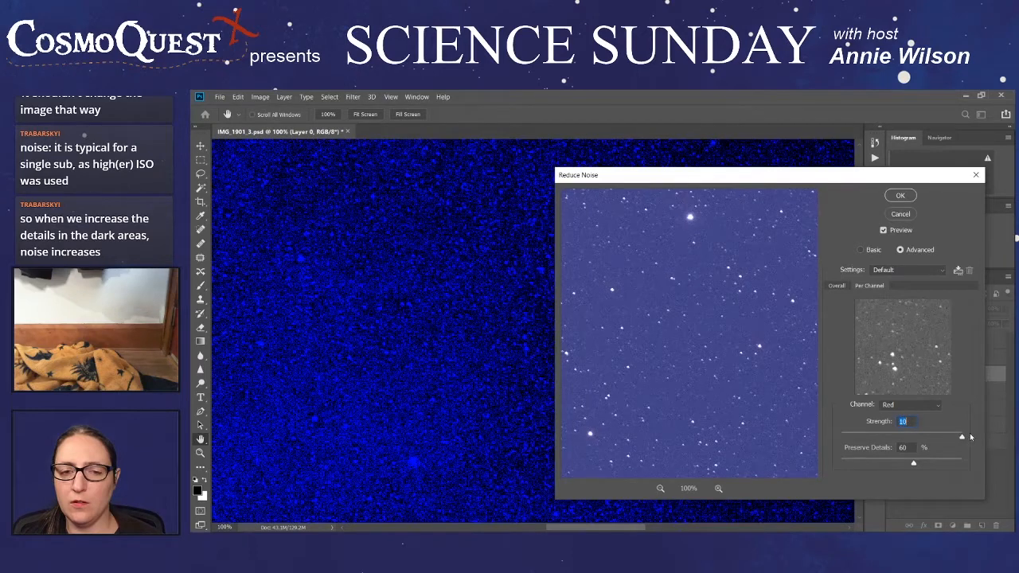
pyautogui.click(926, 406)
pyautogui.click(923, 418)
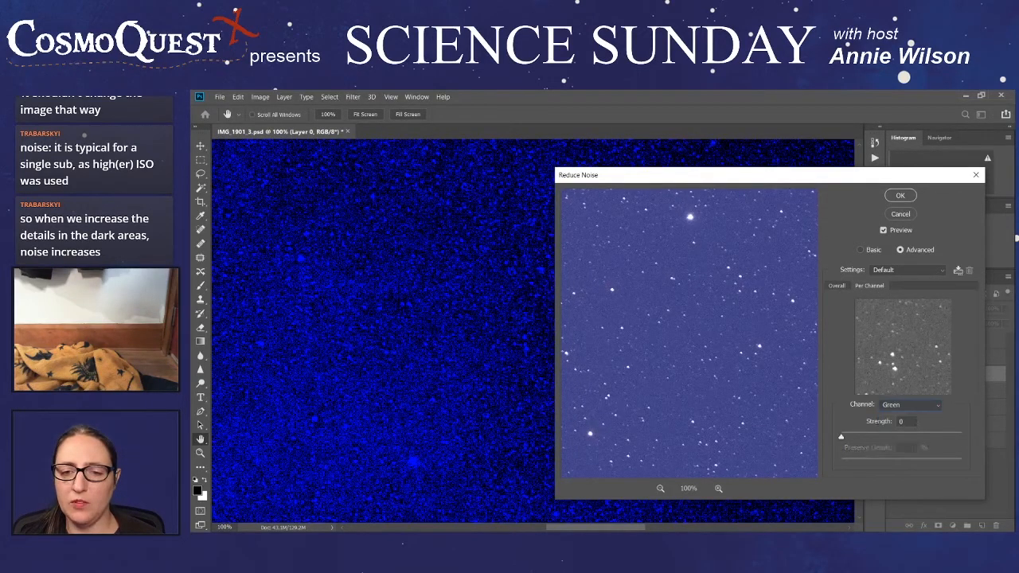
pyautogui.moveTo(842, 438); pyautogui.dragTo(960, 438)
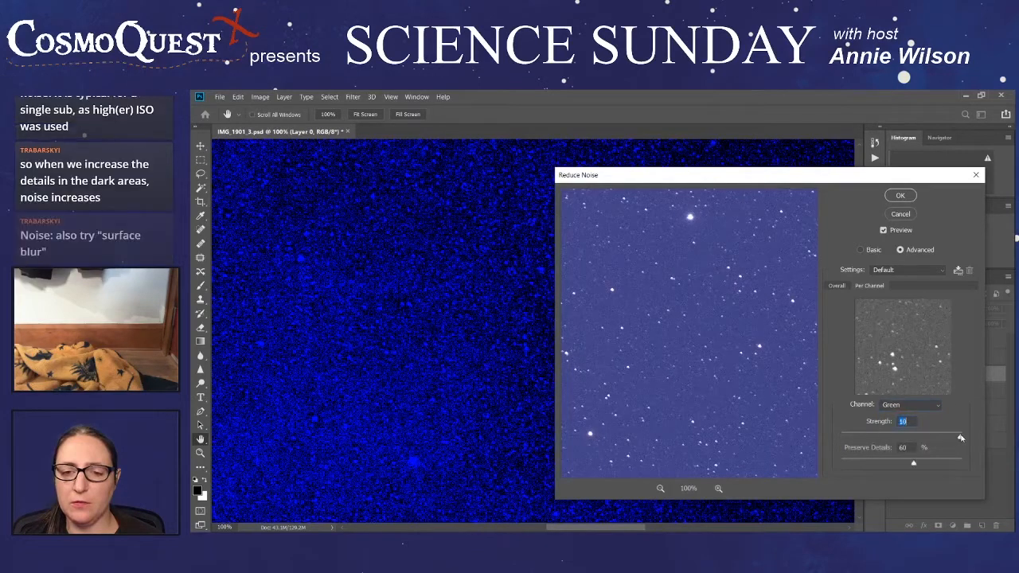
# - Set the blue channel's noise reduction strength to 2 and apply the filter to Layer 0
pyautogui.click(927, 407)
pyautogui.click(900, 434)
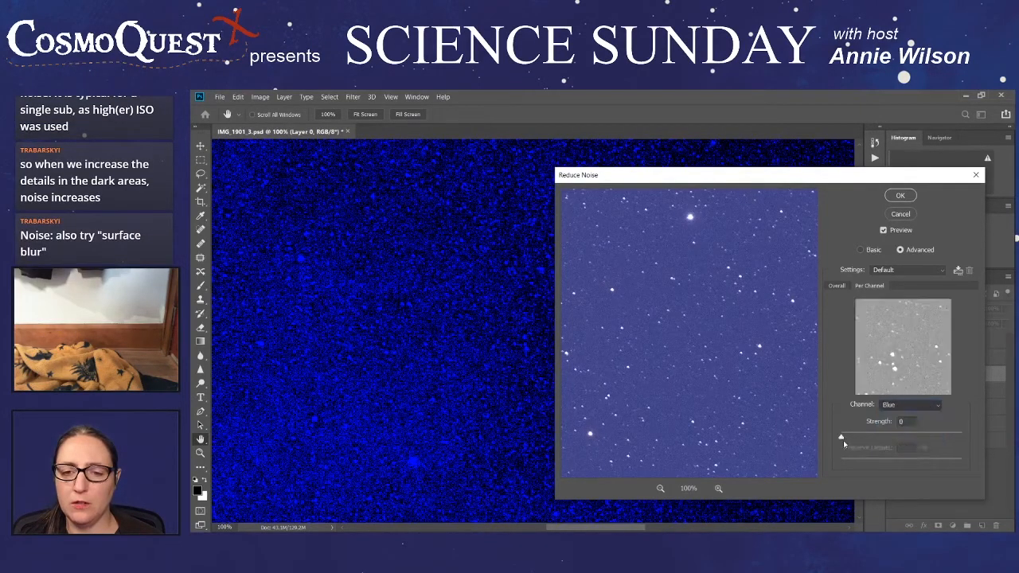
pyautogui.moveTo(841, 439); pyautogui.dragTo(878, 437)
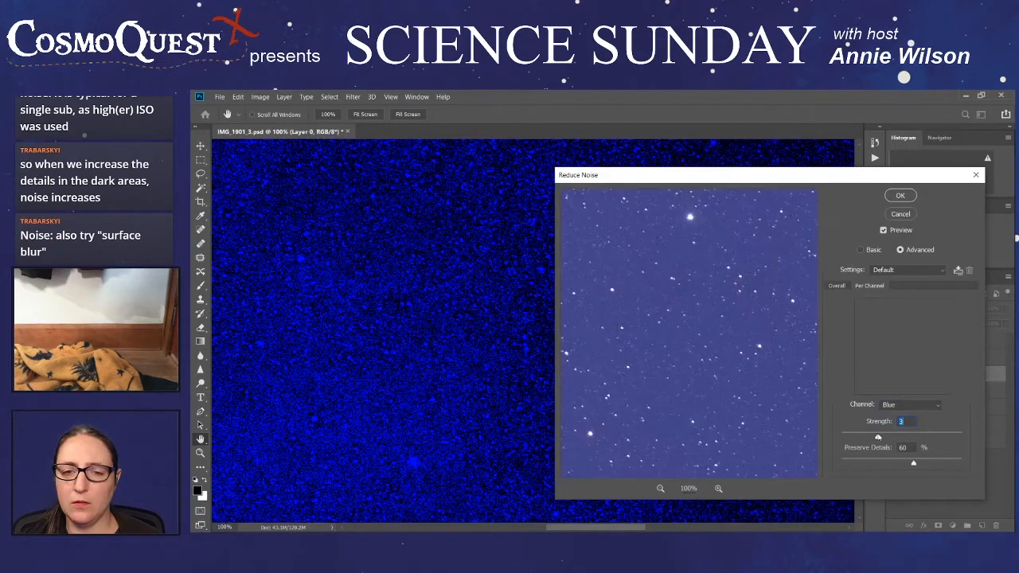
pyautogui.moveTo(878, 439); pyautogui.dragTo(863, 442)
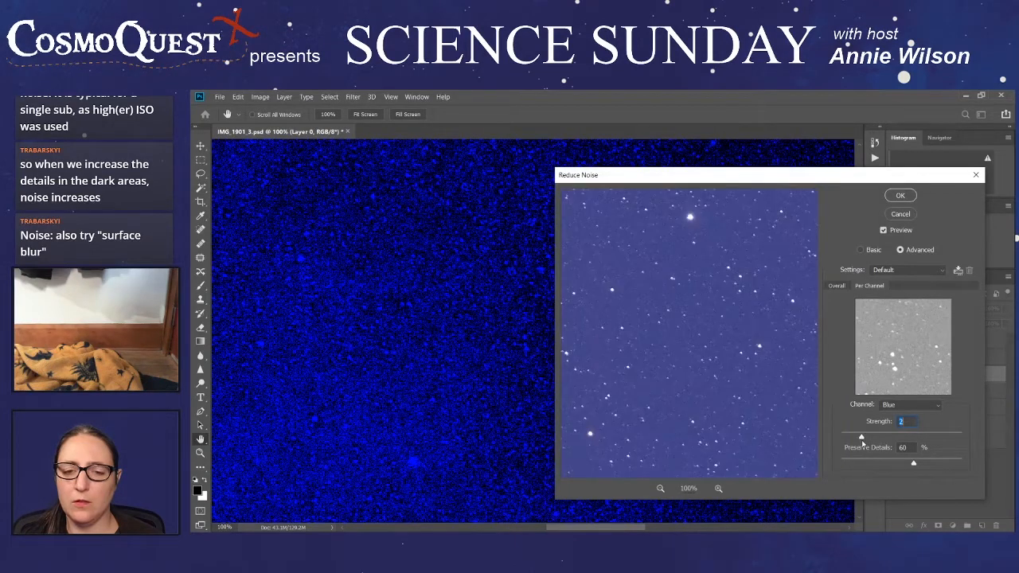
pyautogui.click(898, 195)
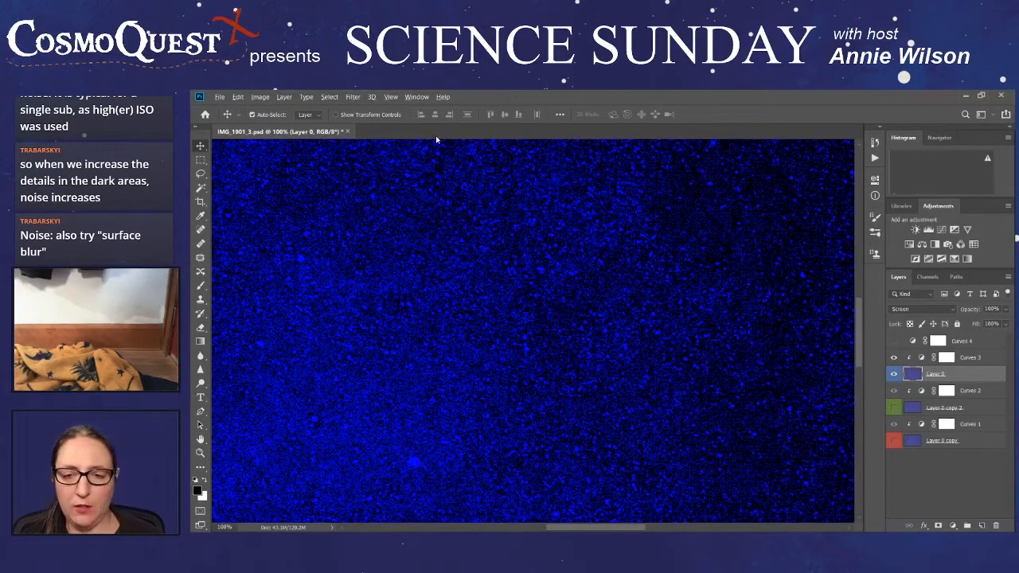
# - Undo the Reduce Noise filter on Layer 0 by returning to the Open history state
pyautogui.hotkey('alt', 'z')
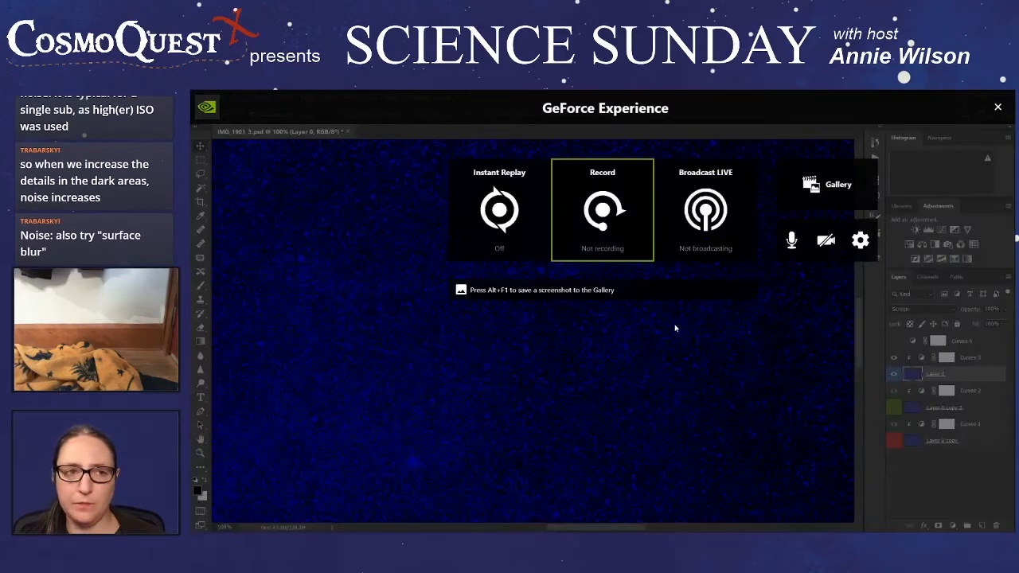
pyautogui.hotkey('alt', 'z')
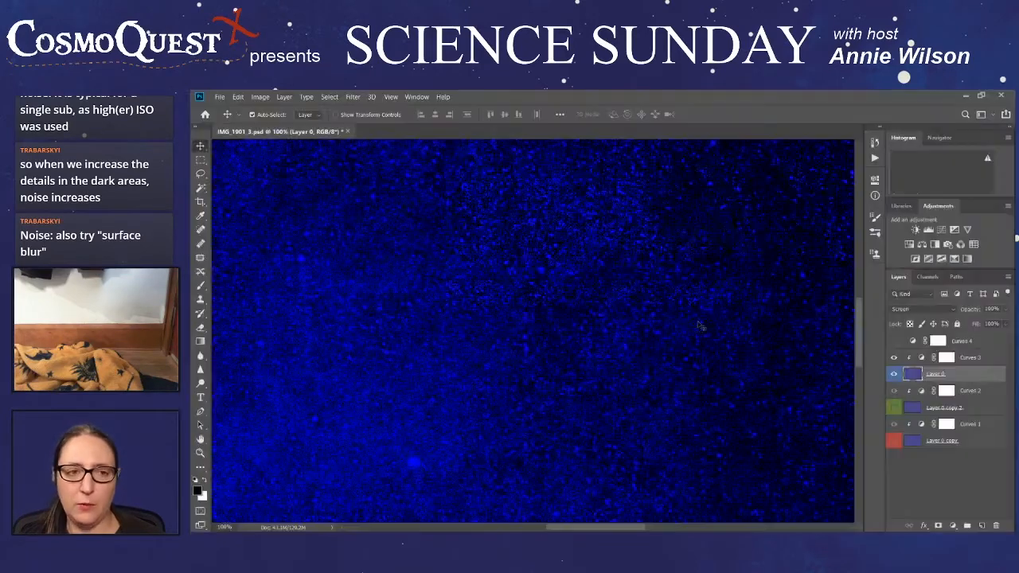
pyautogui.click(874, 145)
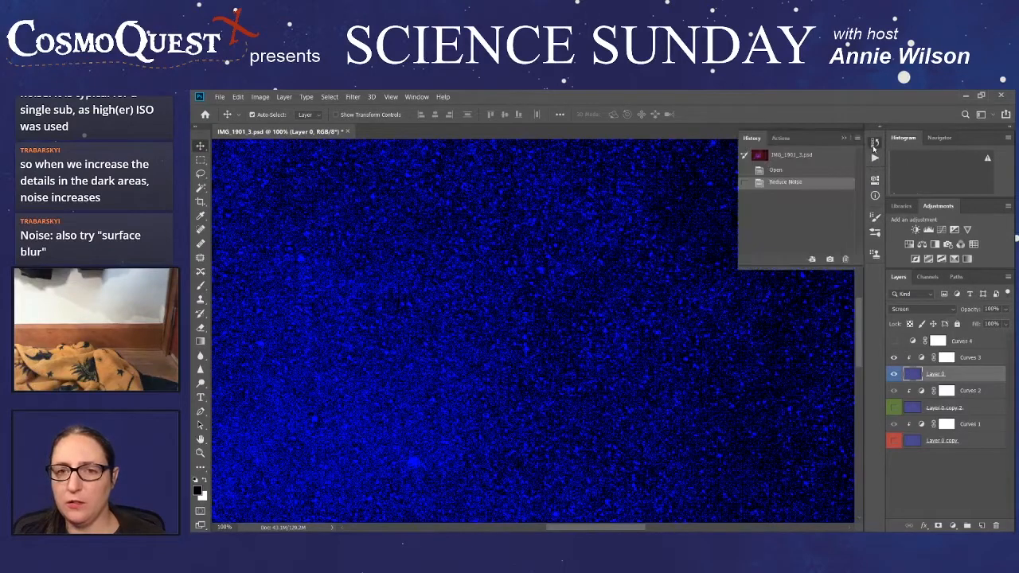
pyautogui.click(779, 170)
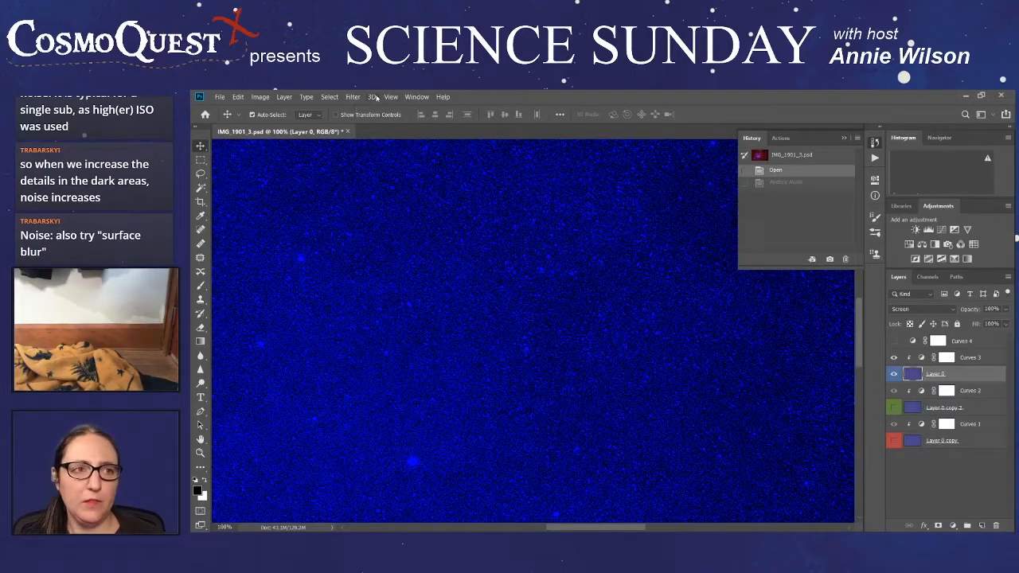
# - Reapply the last Reduce Noise filter to Layer 0, and revert to the Open history state
pyautogui.click(391, 97)
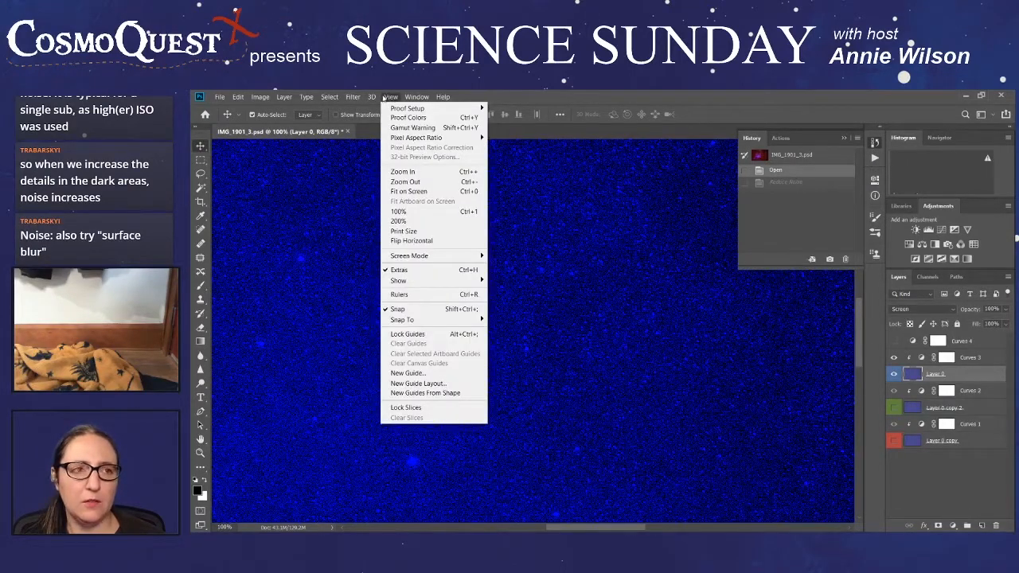
pyautogui.moveTo(370, 98)
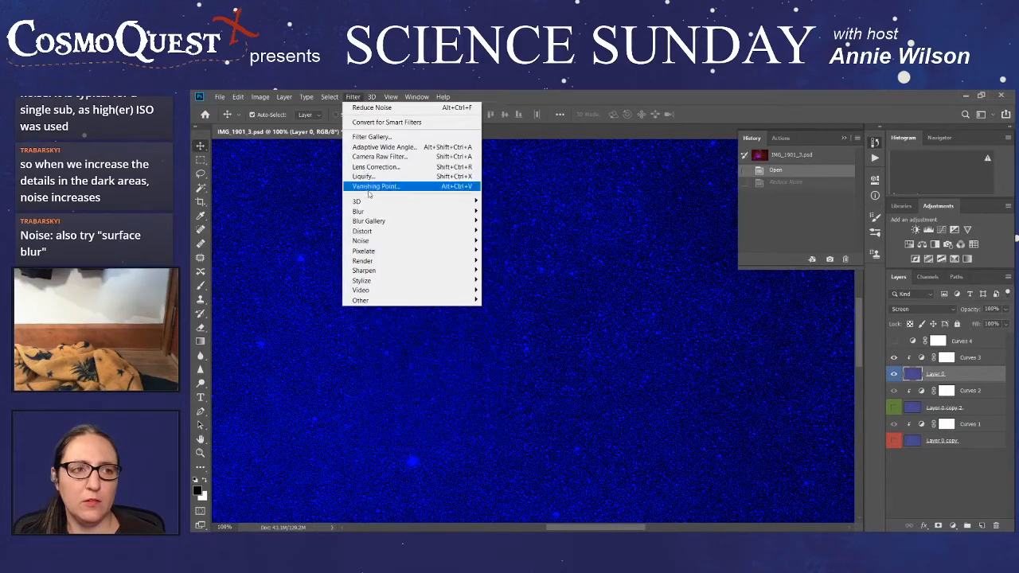
pyautogui.click(382, 110)
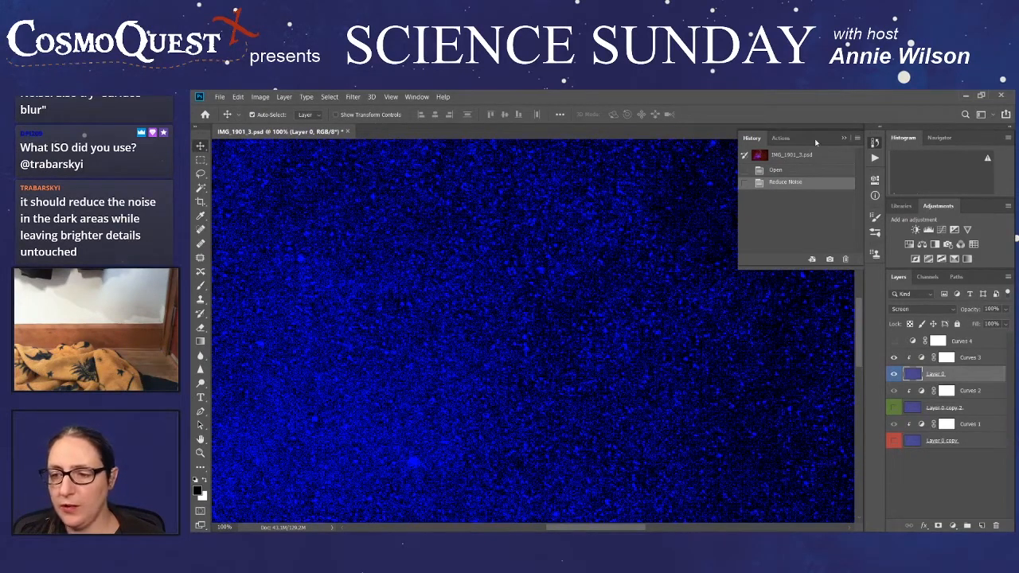
pyautogui.click(784, 171)
# - Apply Surface Blur to the blue Layer 0 with radius 5 pixels and threshold 15 levels
pyautogui.click(352, 97)
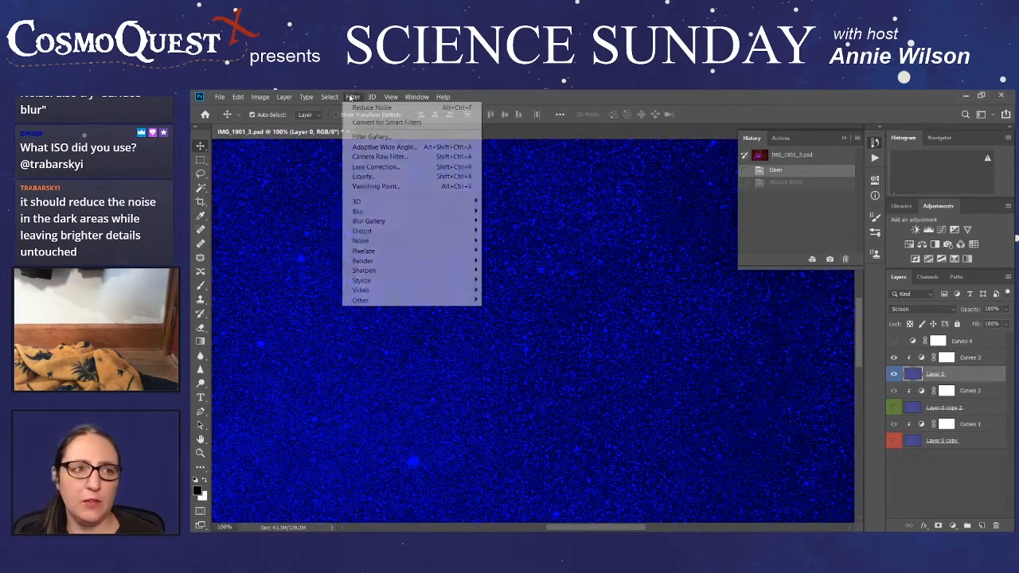
pyautogui.moveTo(399, 244)
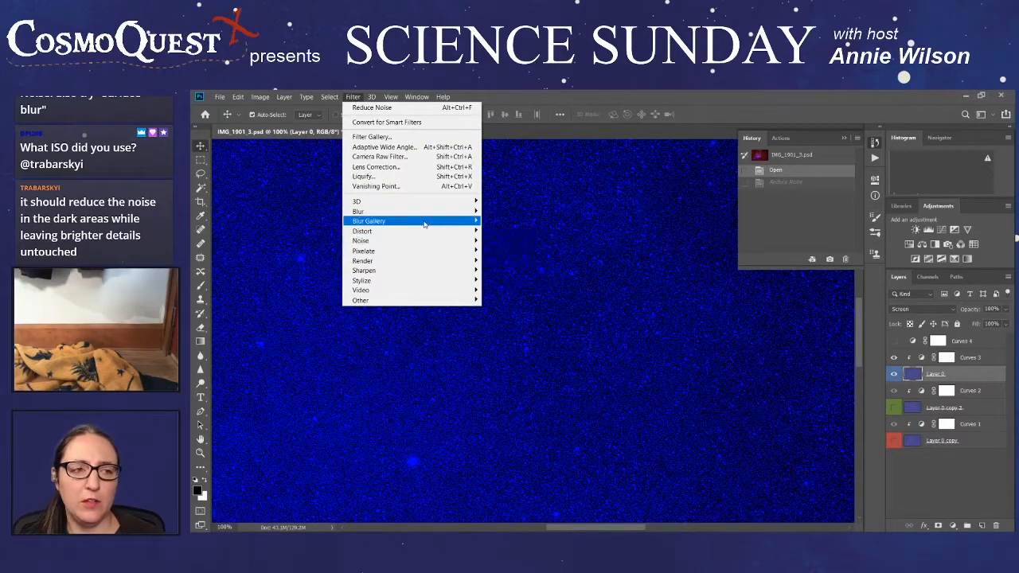
pyautogui.moveTo(427, 214)
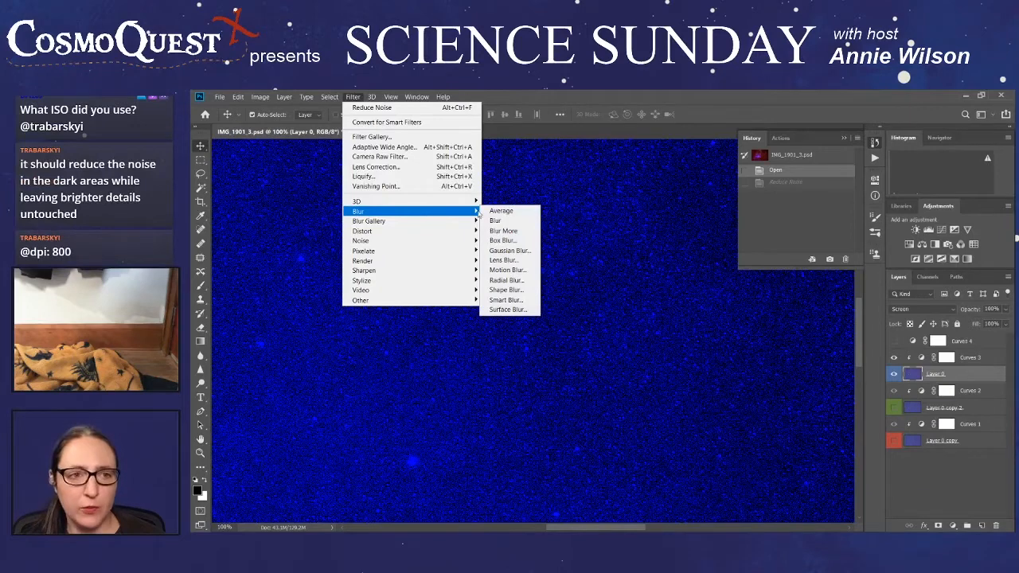
pyautogui.click(510, 309)
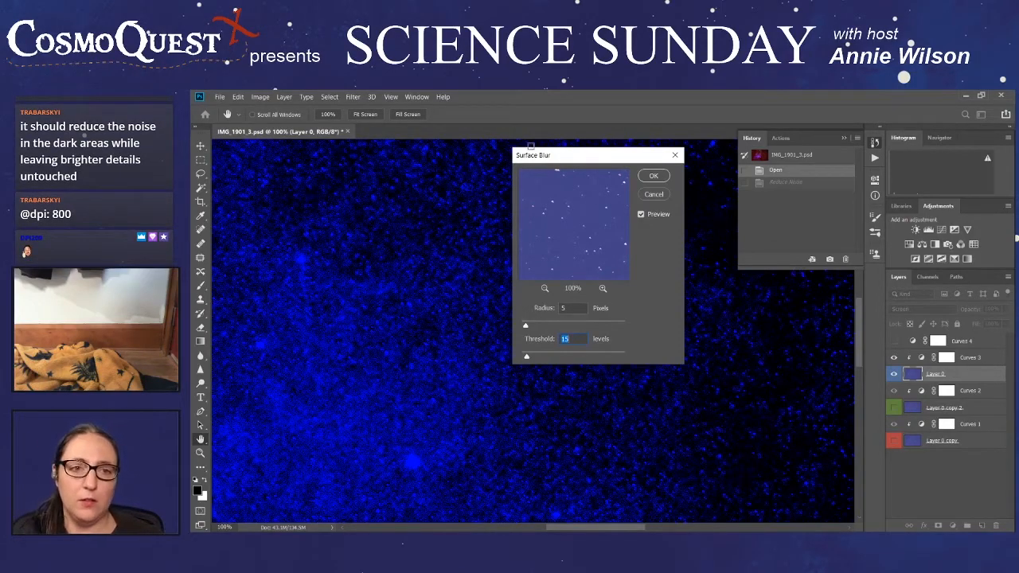
pyautogui.click(654, 177)
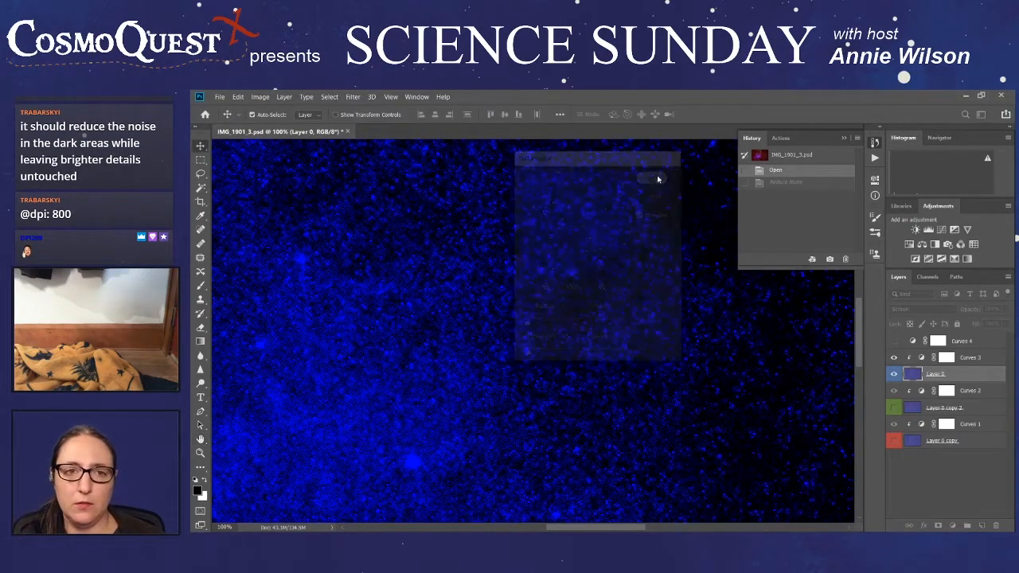
# - Show the green Layer 0 copy 2 instead of Layer 0 and apply Surface Blur with radius 5 pixels and threshold 15 levels
pyautogui.click(894, 409)
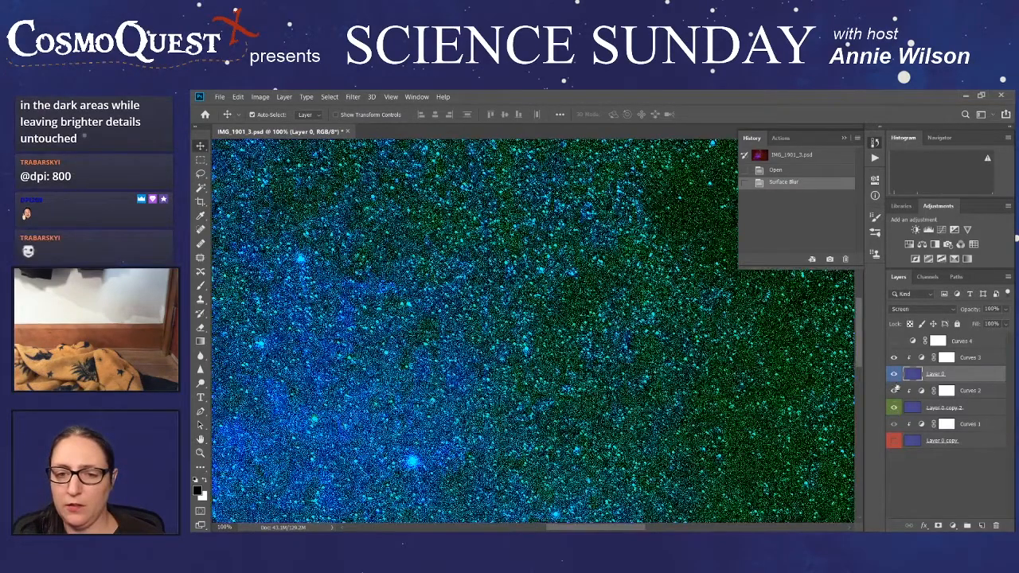
pyautogui.click(894, 374)
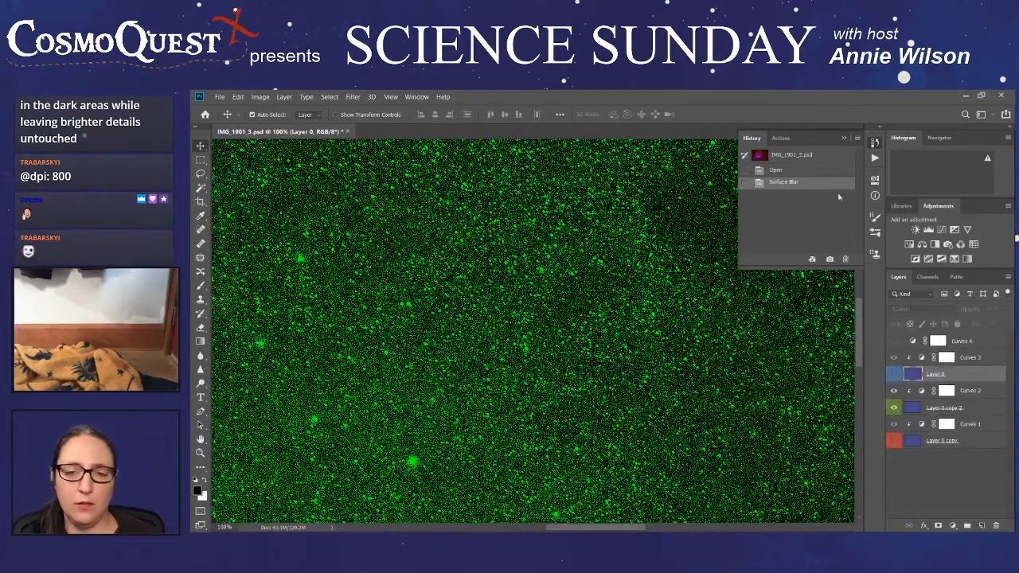
pyautogui.click(975, 409)
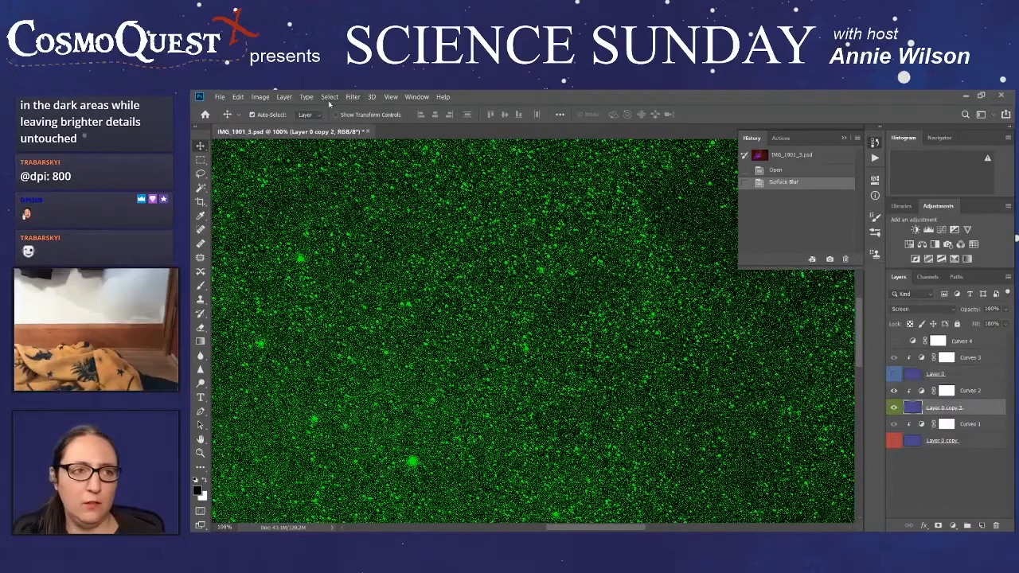
pyautogui.click(353, 97)
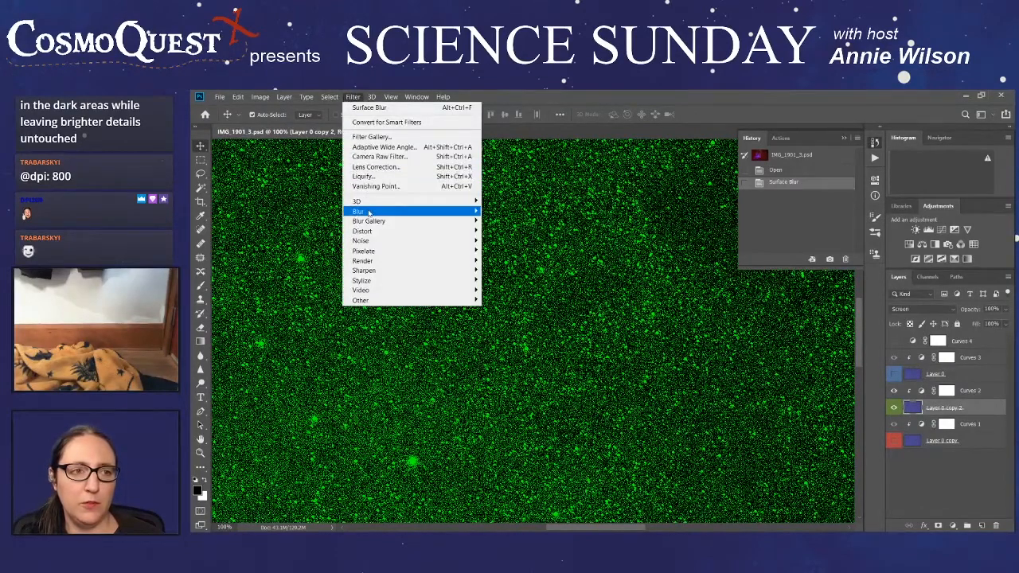
pyautogui.moveTo(369, 213)
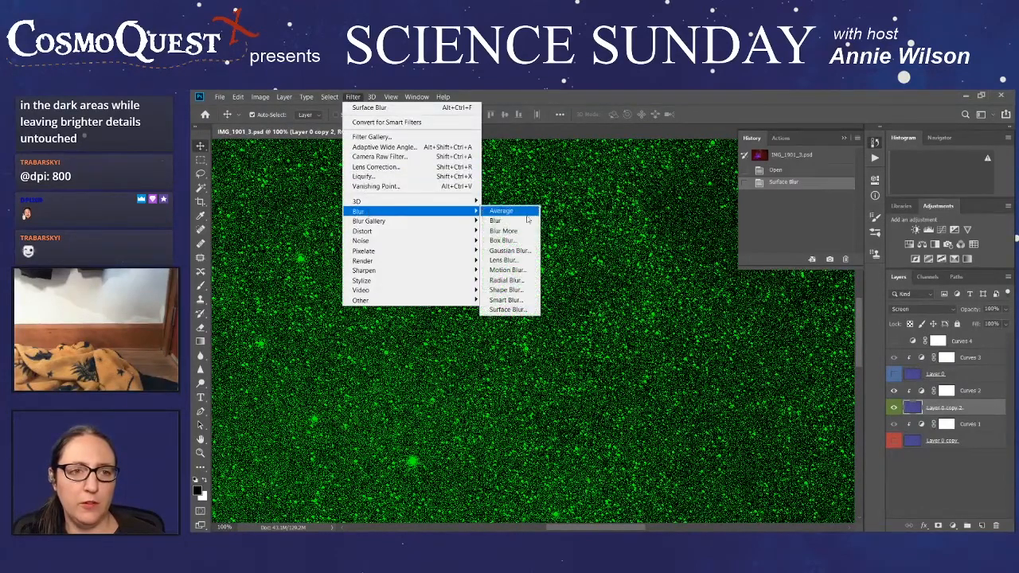
pyautogui.click(530, 311)
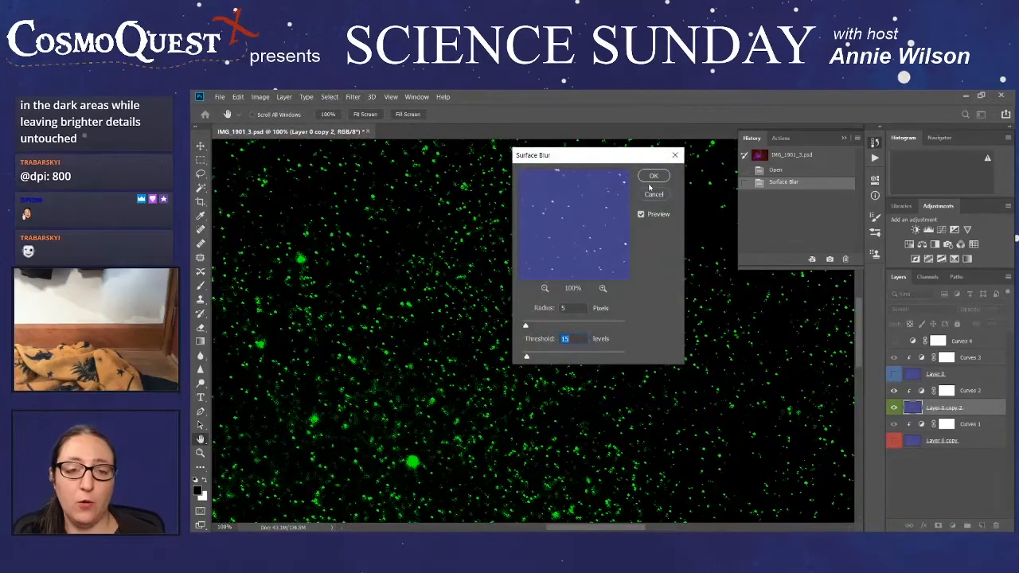
pyautogui.click(652, 176)
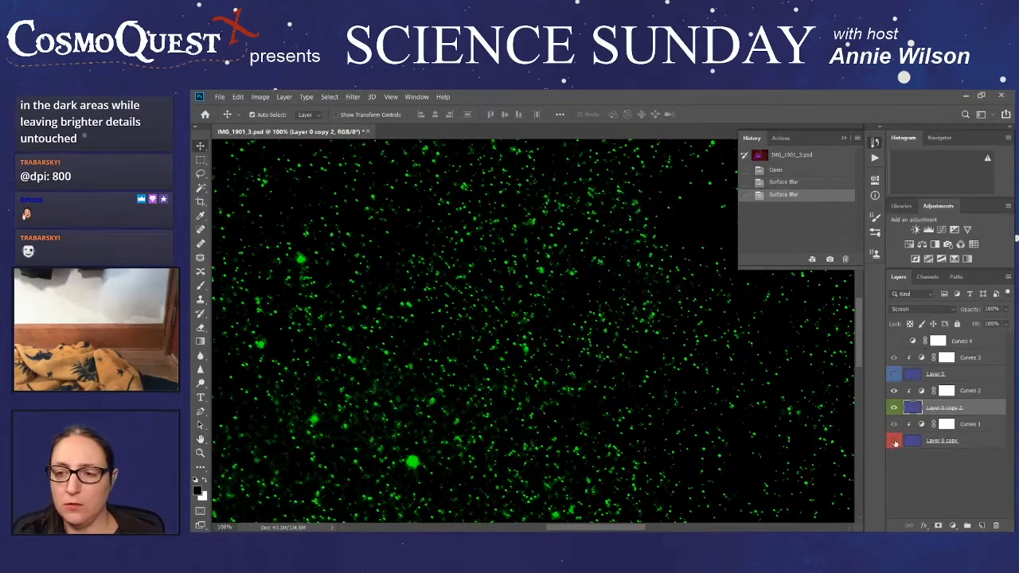
# - Show the red Layer 0 copy instead of the green layer and apply Surface Blur with radius 5 pixels and threshold 15 levels
pyautogui.click(894, 442)
pyautogui.click(894, 408)
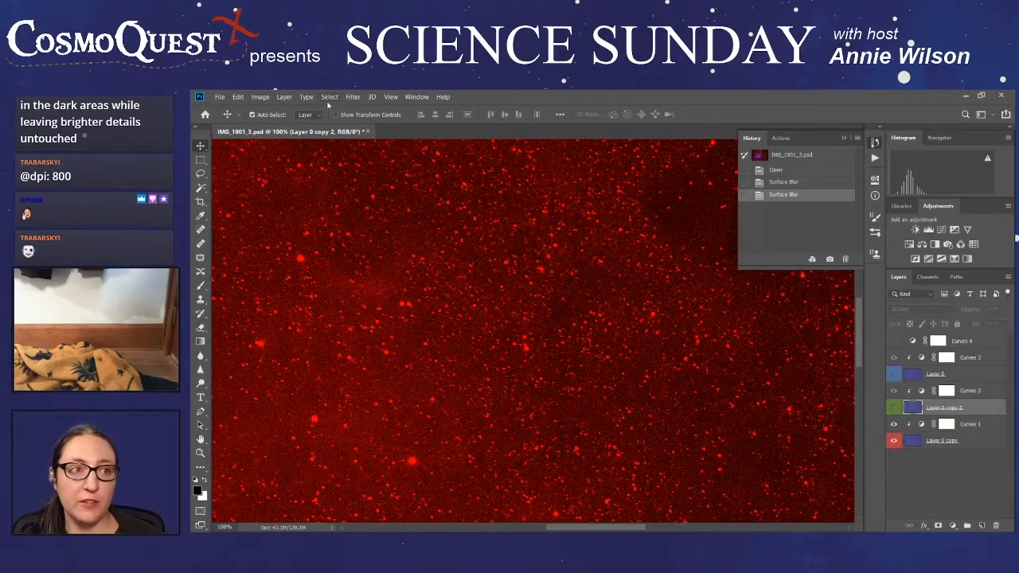
pyautogui.click(353, 97)
pyautogui.moveTo(382, 96)
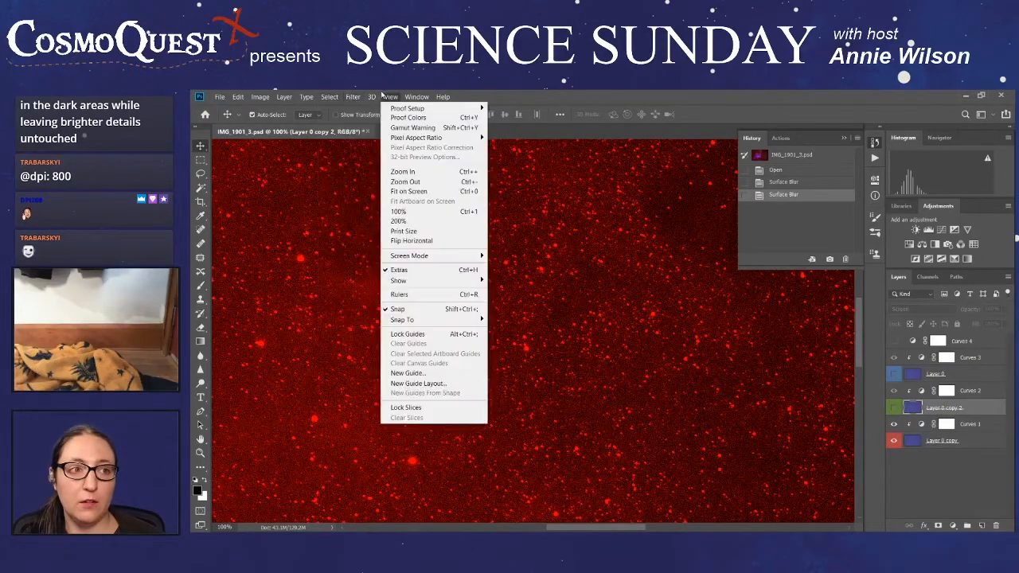
pyautogui.click(347, 97)
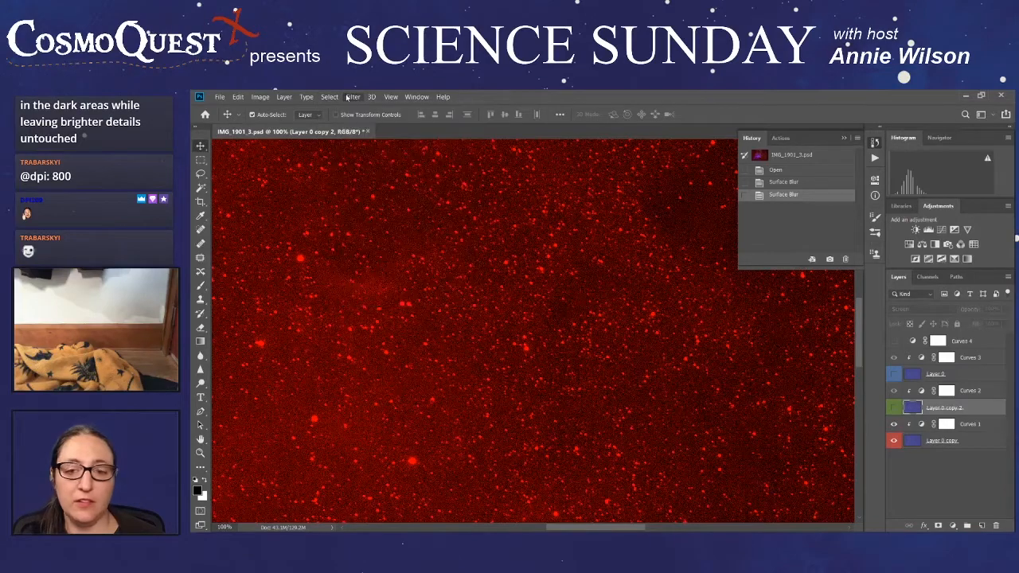
pyautogui.click(971, 443)
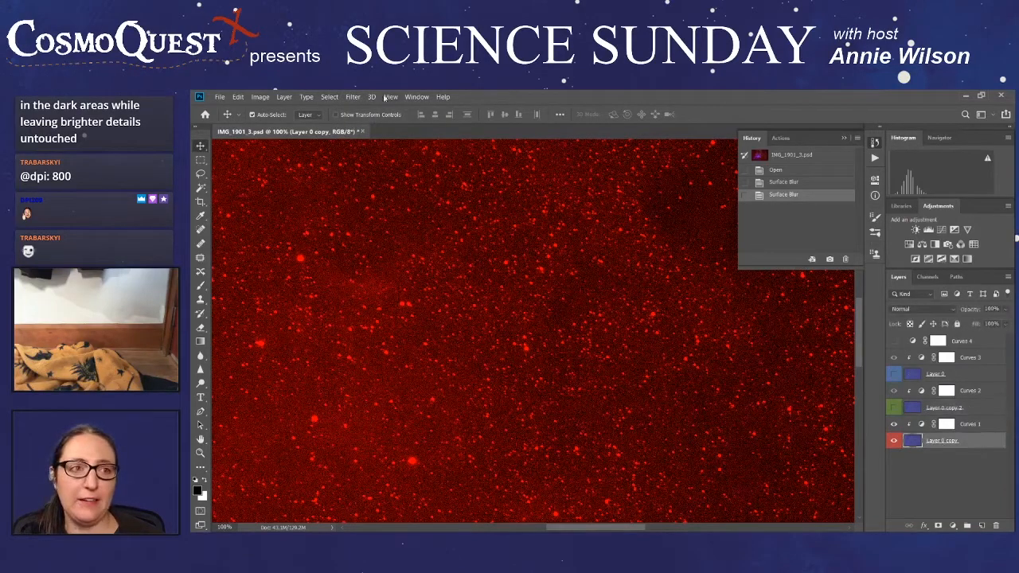
pyautogui.click(347, 99)
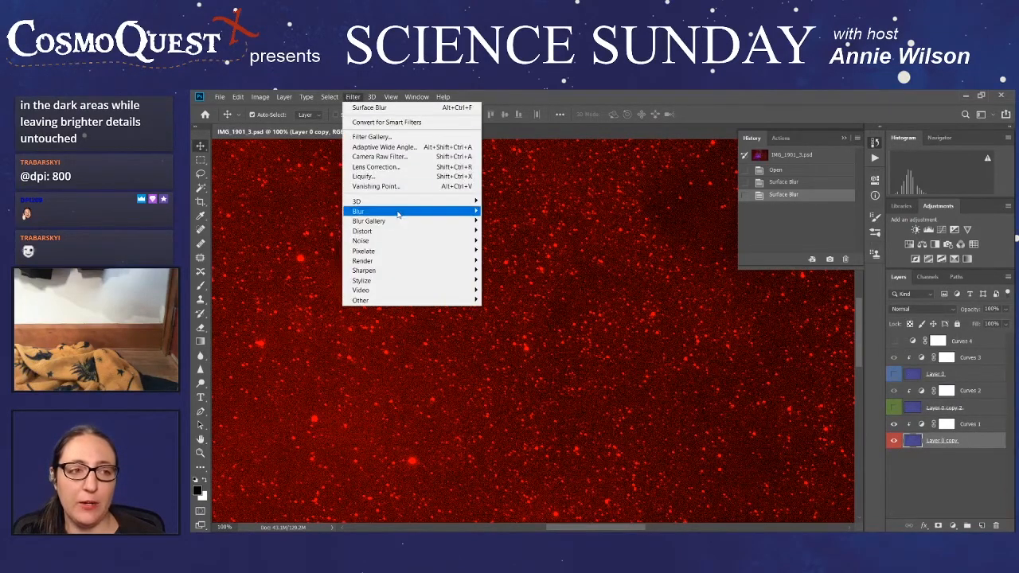
pyautogui.moveTo(398, 211)
pyautogui.click(524, 312)
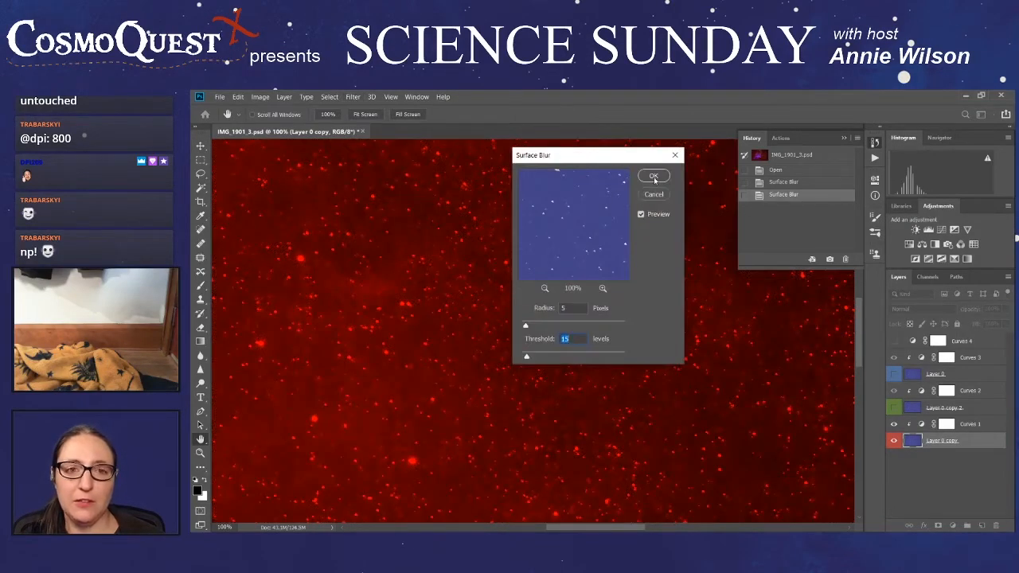
pyautogui.click(653, 177)
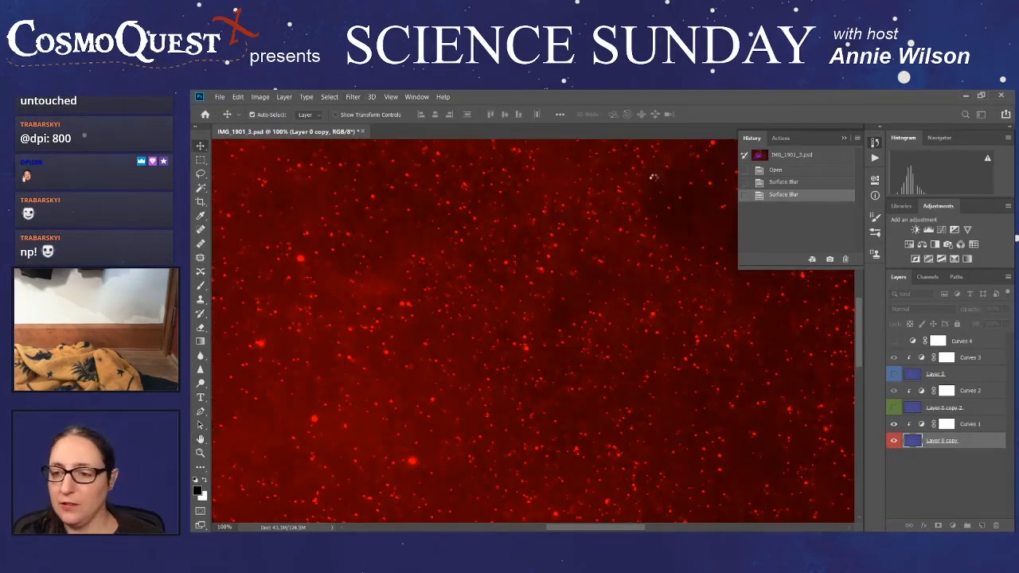
# - Show the green and blue layers again, and save the composite as a new Photoshop file named IMG_1901_4surfaceblur with maximized compatibility
pyautogui.click(893, 407)
pyautogui.click(894, 374)
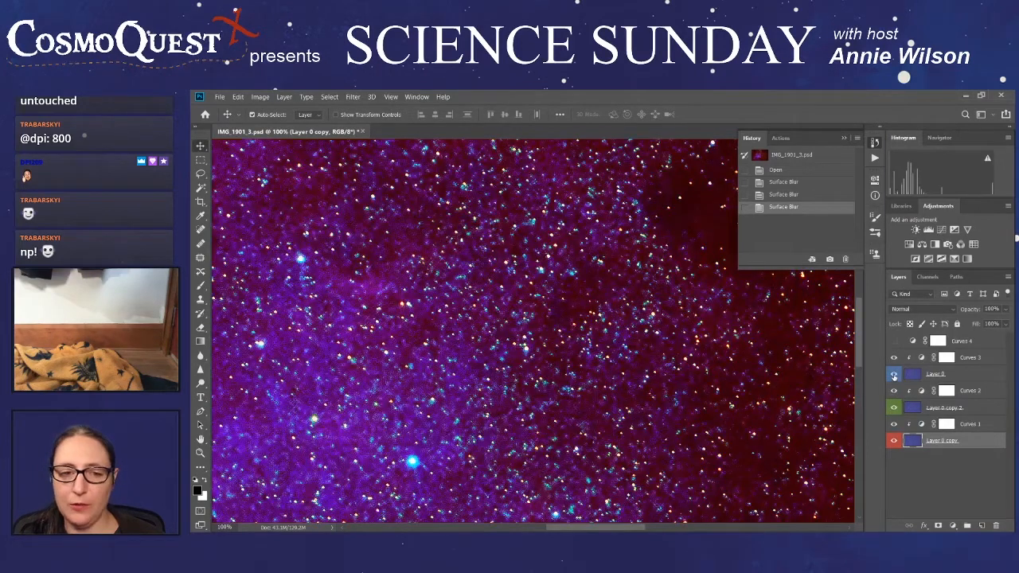
pyautogui.click(220, 98)
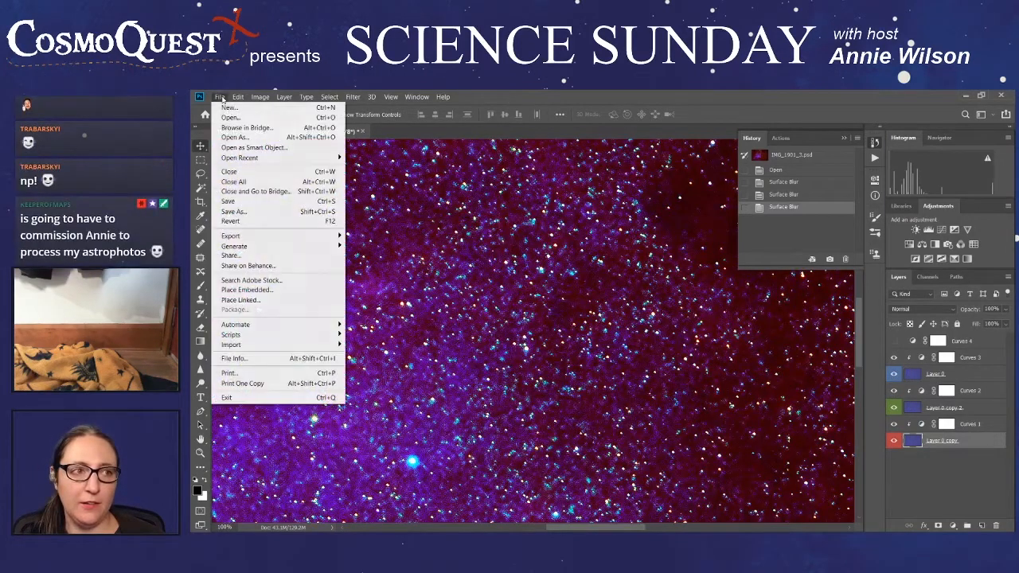
pyautogui.click(234, 211)
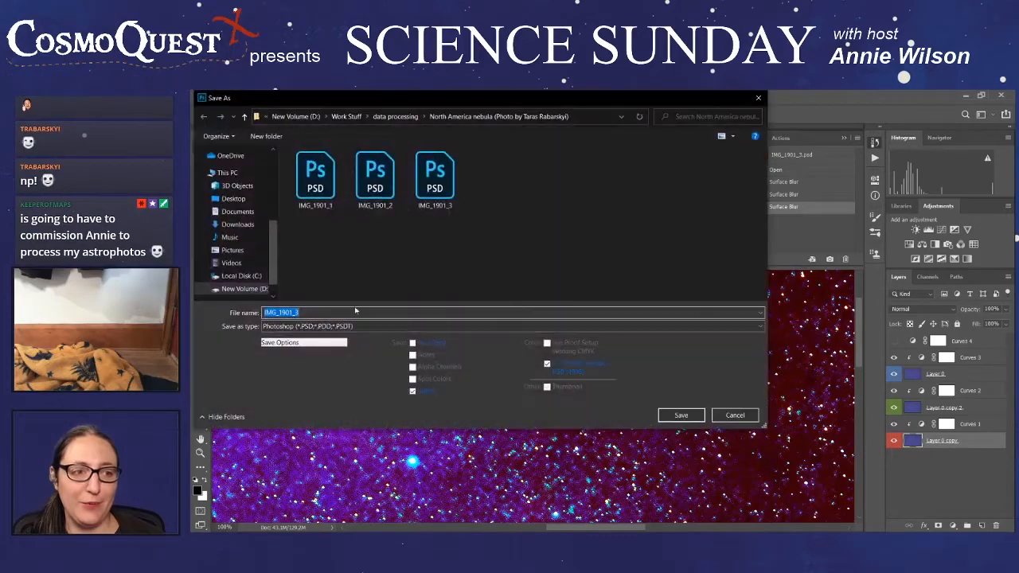
pyautogui.click(337, 312)
pyautogui.press('BackSpace')
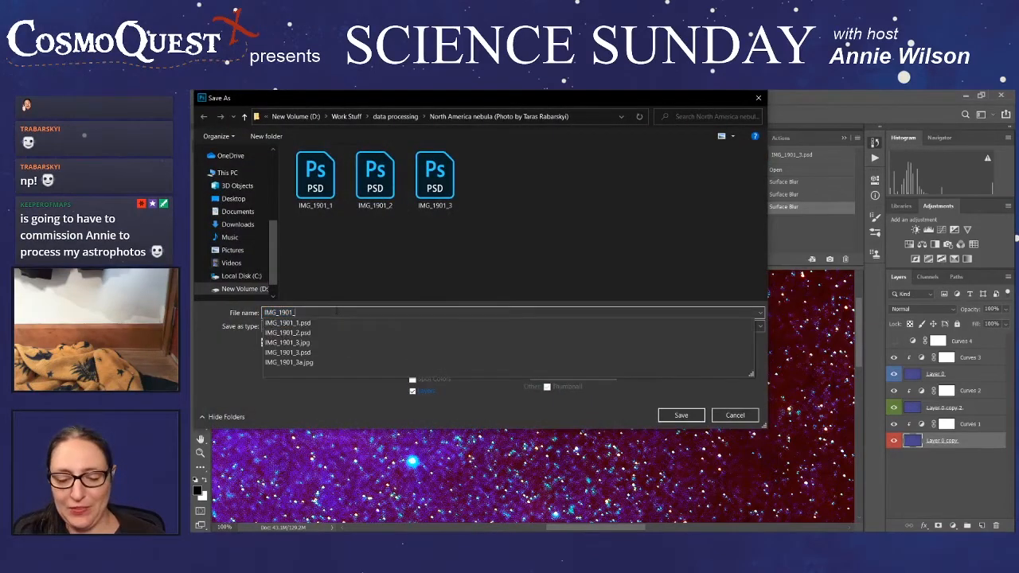
pyautogui.write('4surfaceblur')
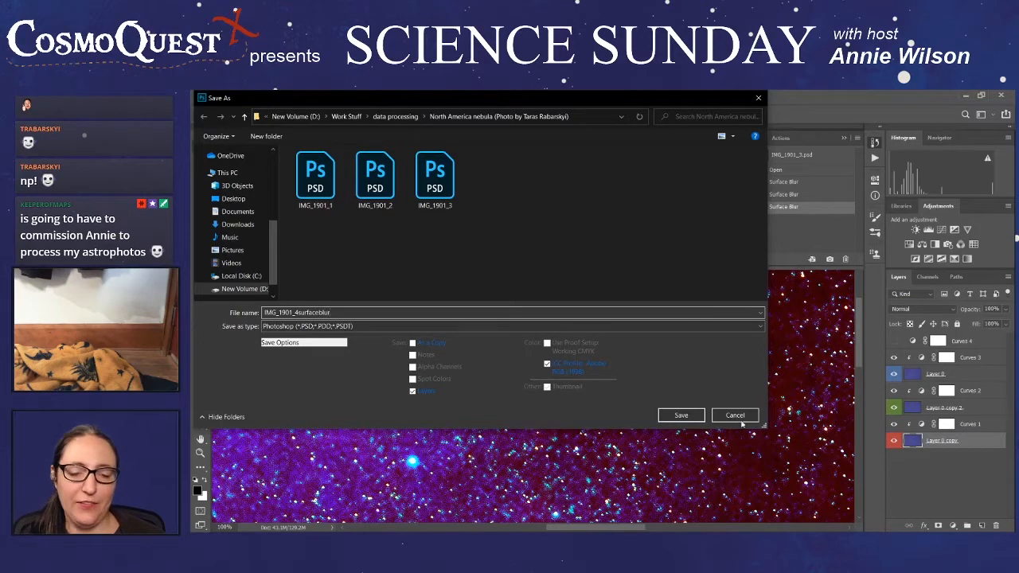
pyautogui.click(689, 419)
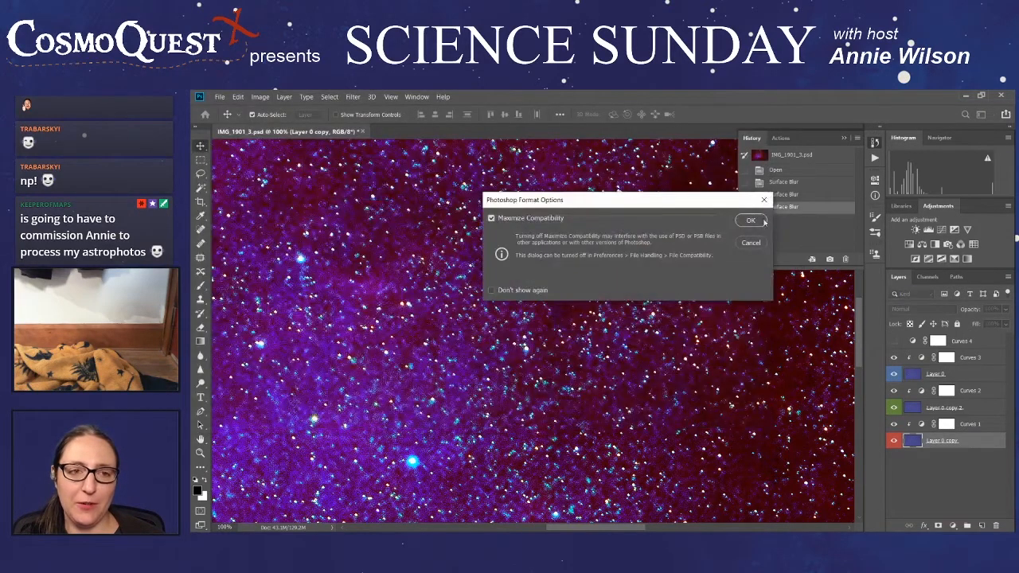
pyautogui.click(752, 221)
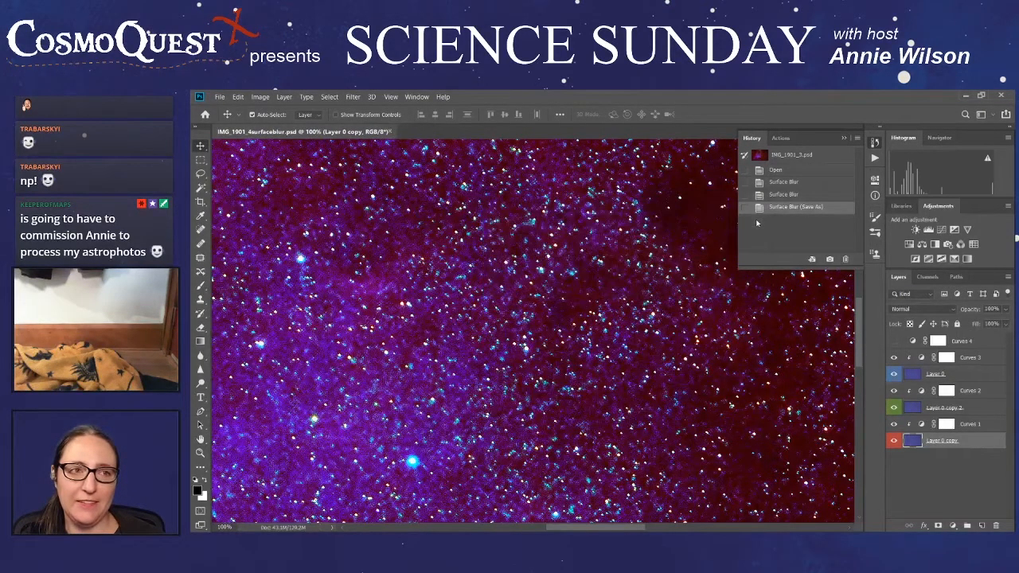
# - Open the earlier version IMG_1901_3.psd alongside the surface-blurred composite
pyautogui.click(844, 140)
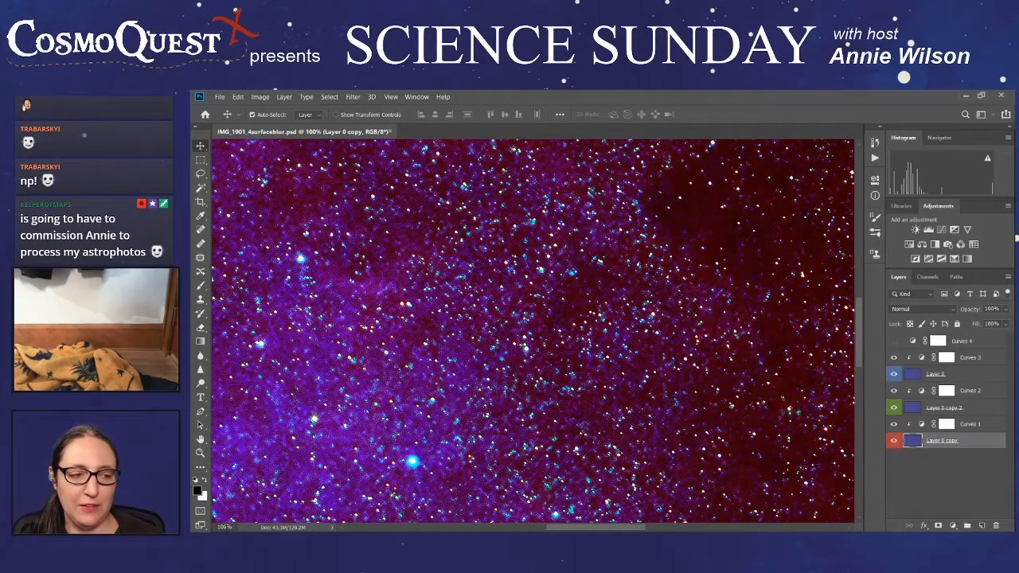
pyautogui.click(220, 527)
pyautogui.write('25')
pyautogui.press('Return')
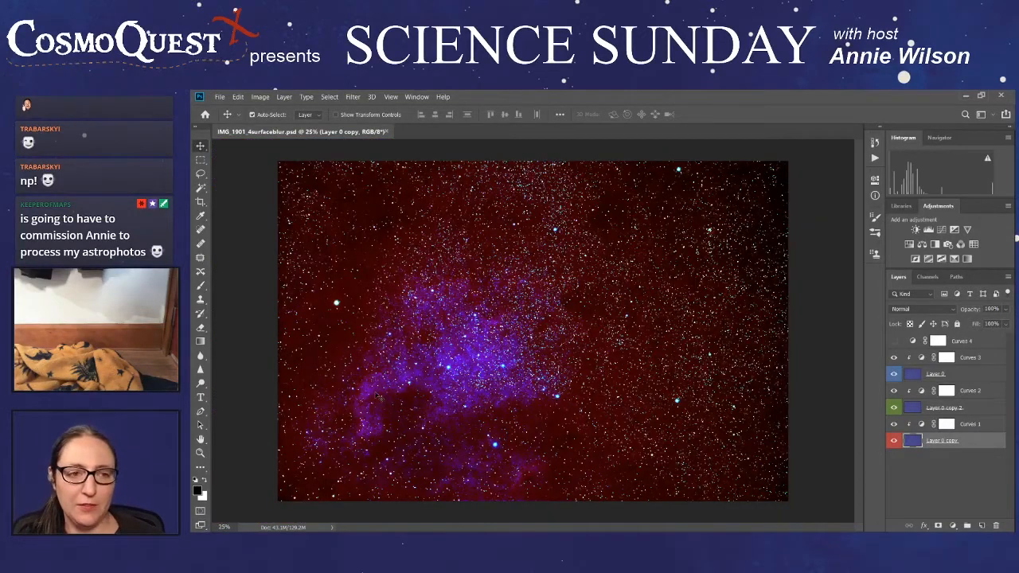
pyautogui.click(217, 98)
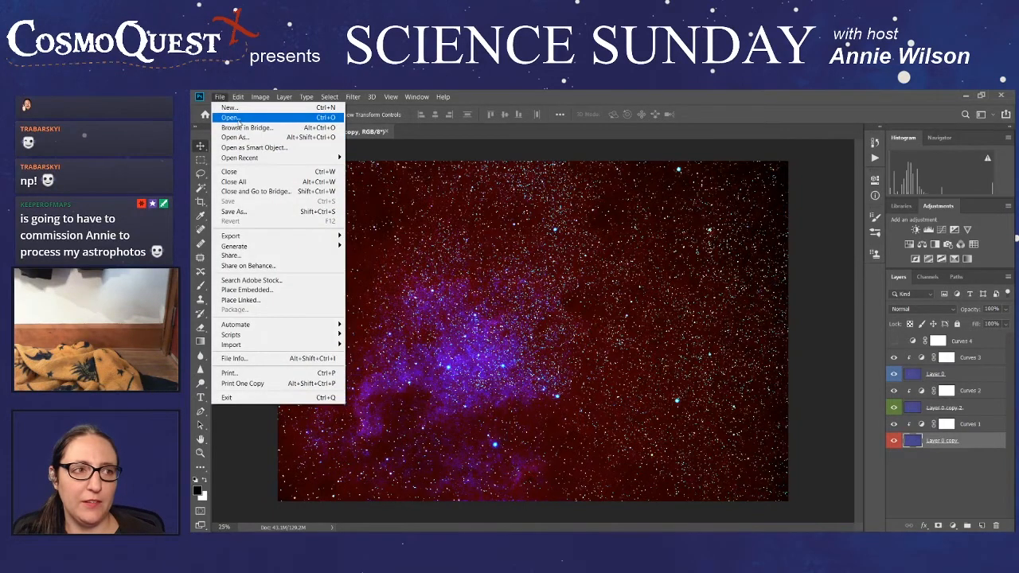
pyautogui.click(231, 117)
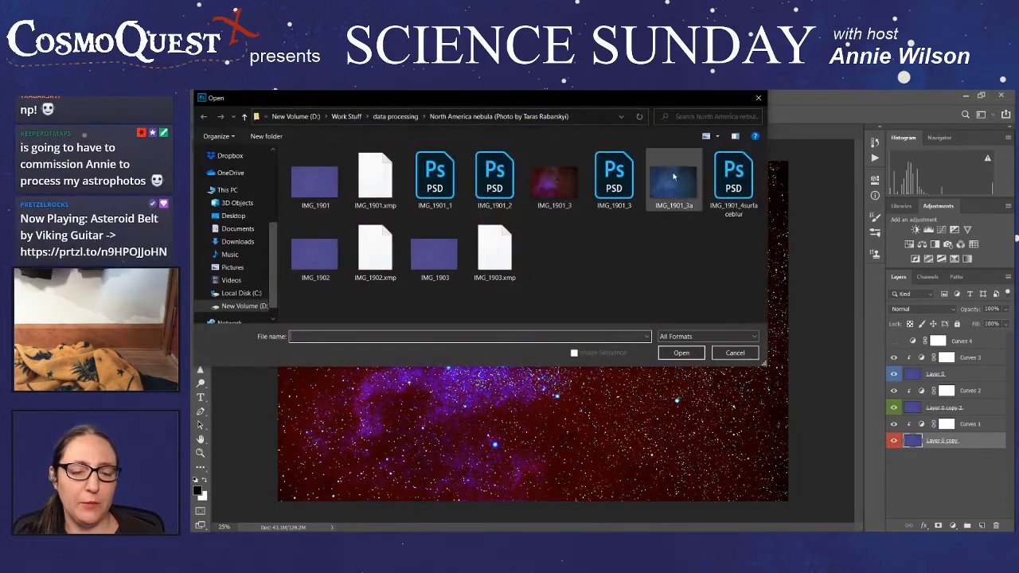
pyautogui.click(627, 189)
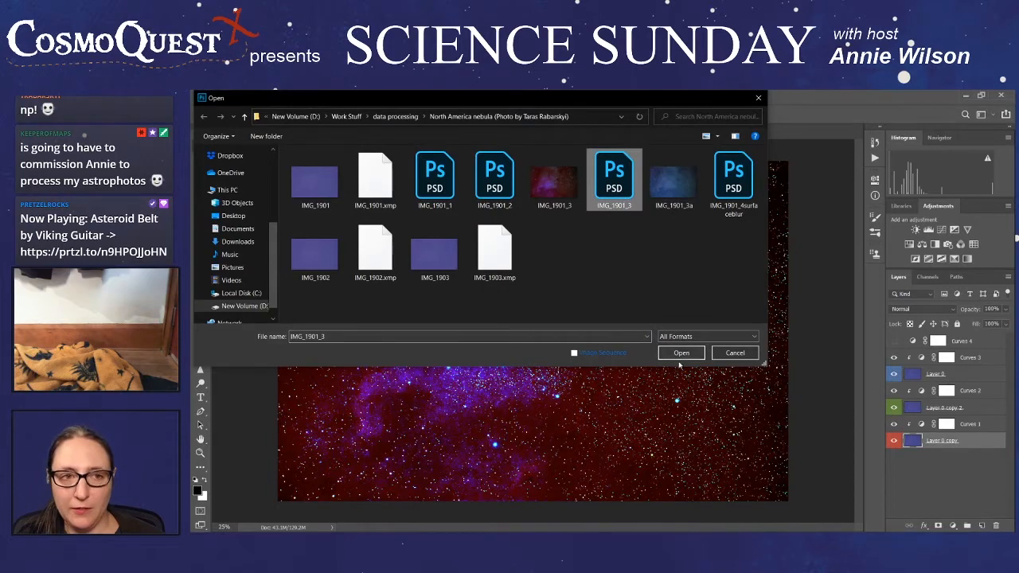
pyautogui.click(676, 355)
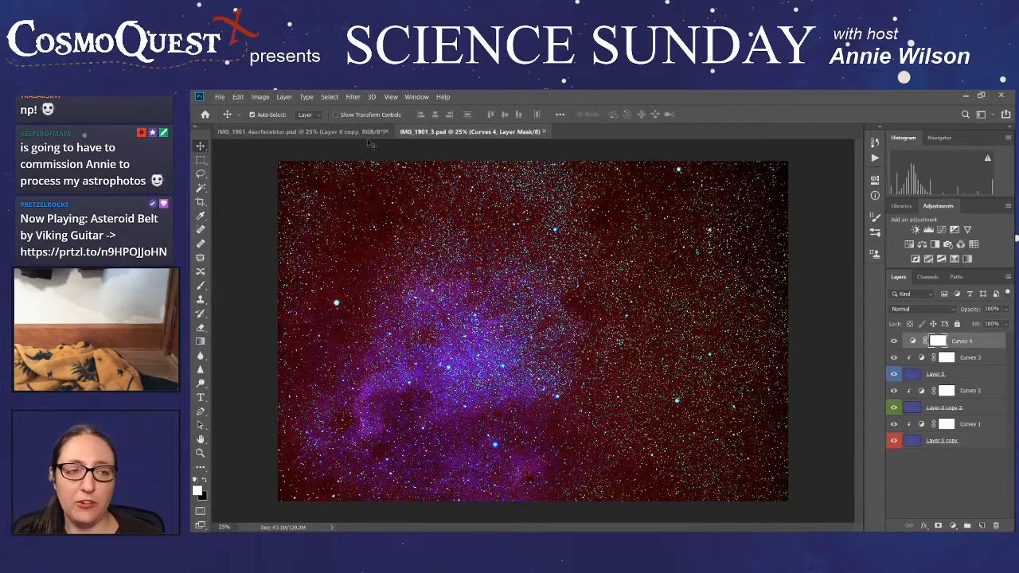
# - Compare the noise and nebula detail in IMG_1901_4surfaceblur.psd and IMG_1901_3.psd by alternating between the two documents
pyautogui.click(344, 134)
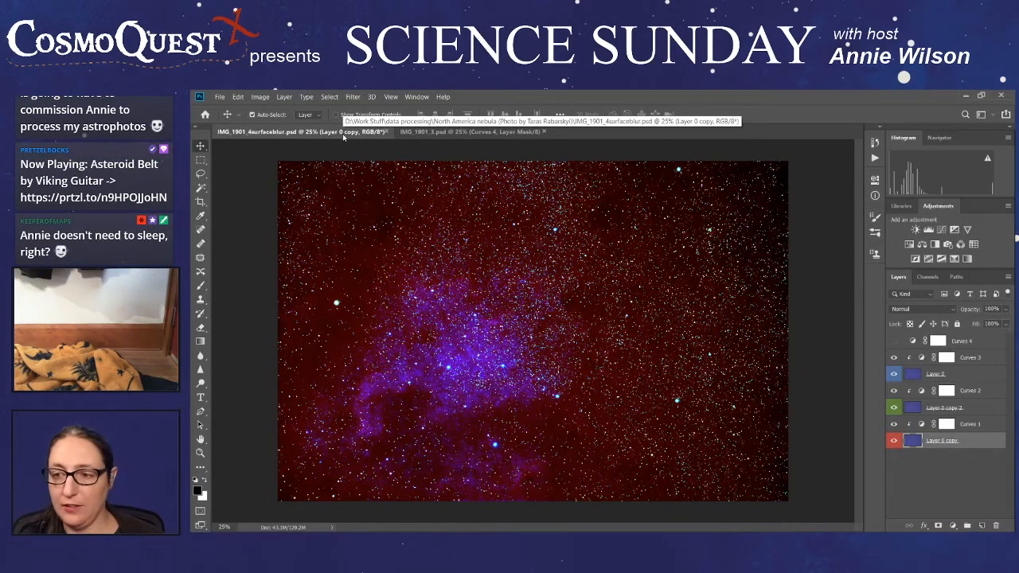
pyautogui.click(447, 134)
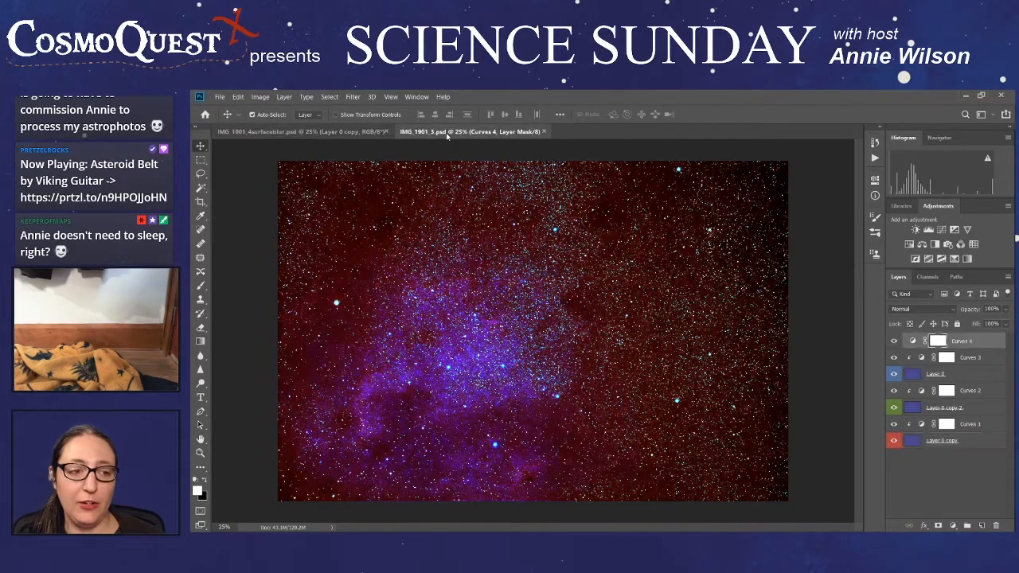
pyautogui.click(320, 134)
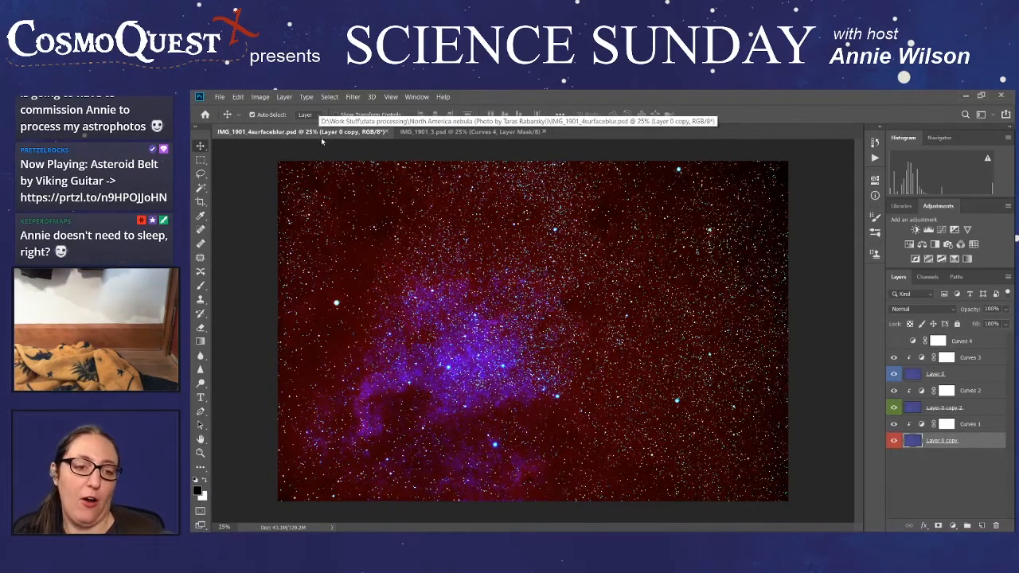
pyautogui.click(434, 134)
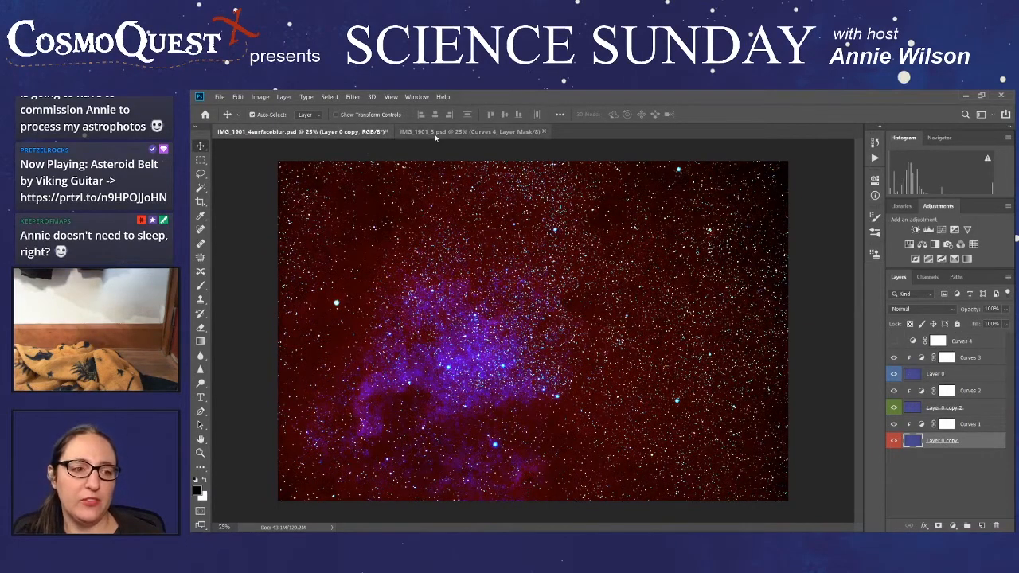
pyautogui.click(314, 133)
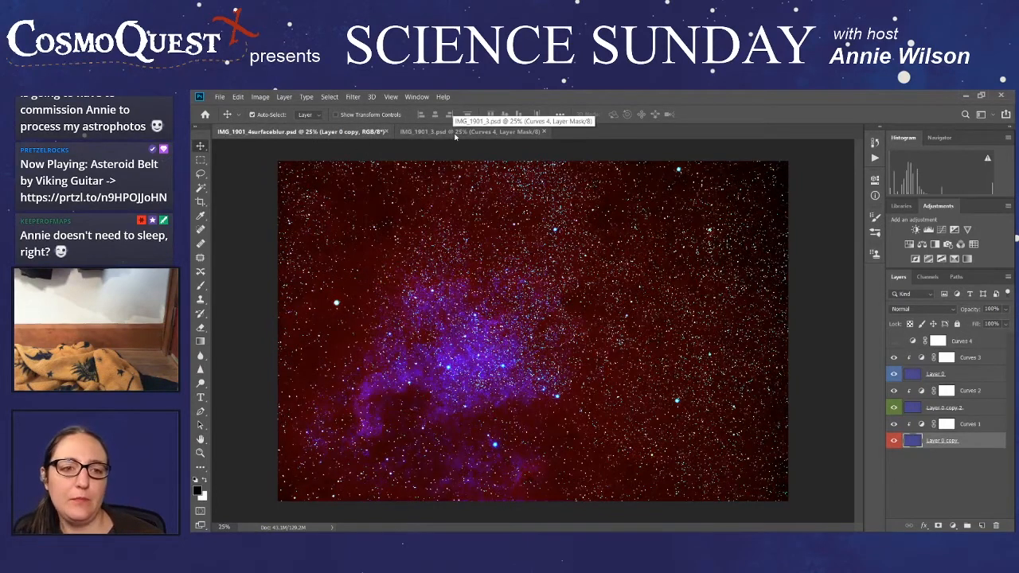
pyautogui.click(455, 134)
pyautogui.click(303, 133)
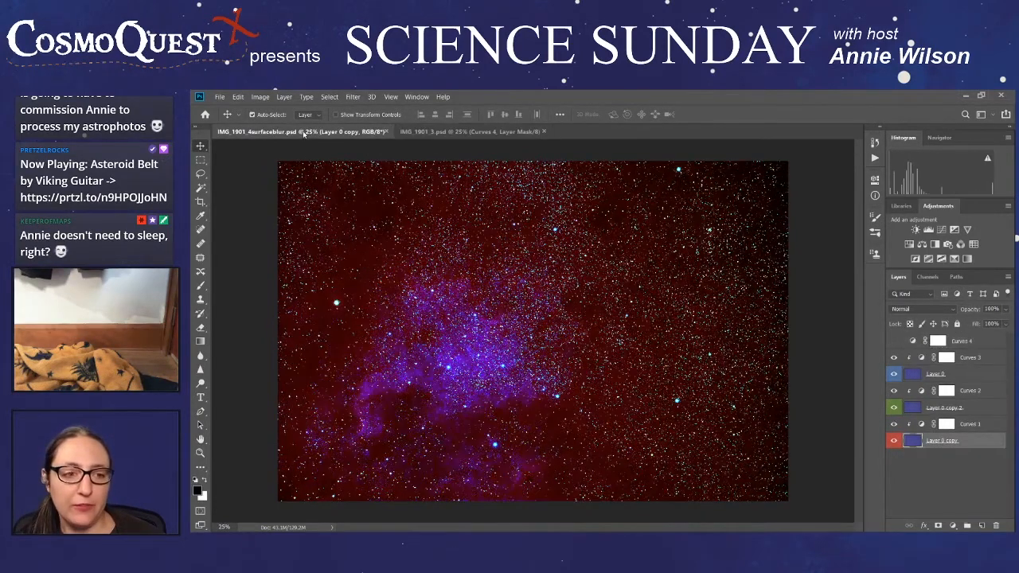
pyautogui.click(443, 134)
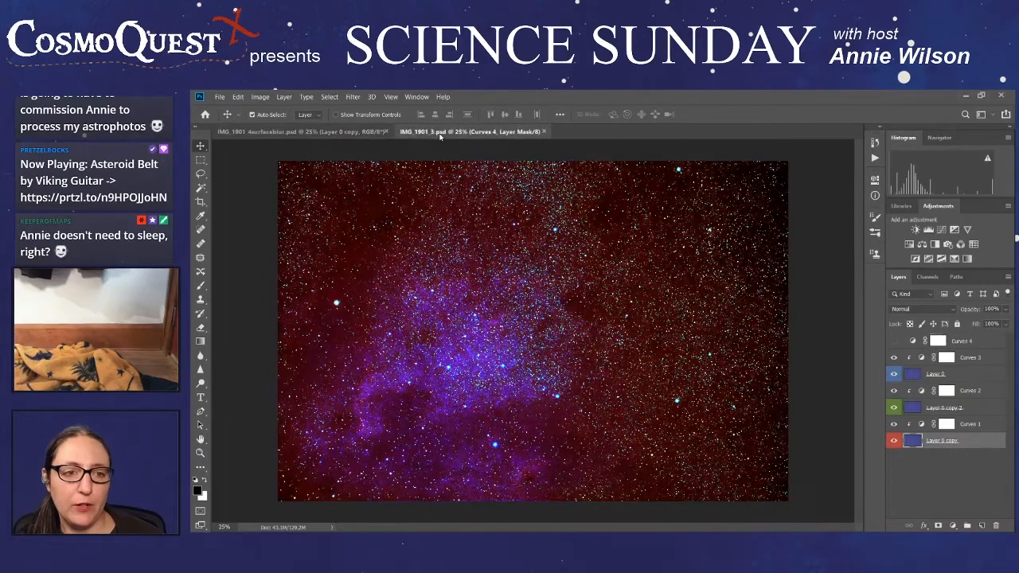
pyautogui.click(302, 133)
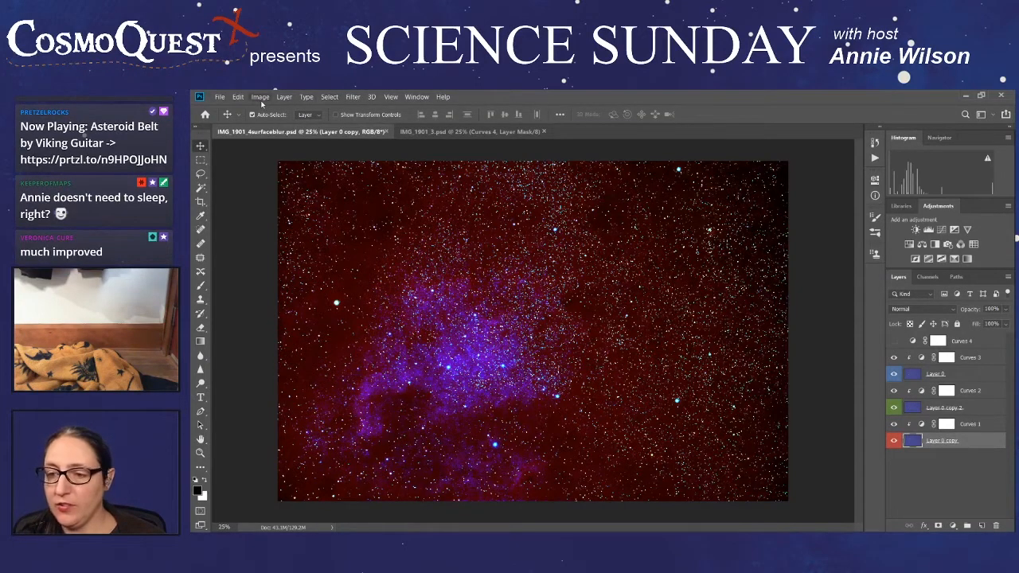
# - Export the surface-blurred composite as a 4752 x 3168 px JPG at 100% quality, named IMG_1901_4surfaceblur, in the North America nebula folder
pyautogui.click(221, 97)
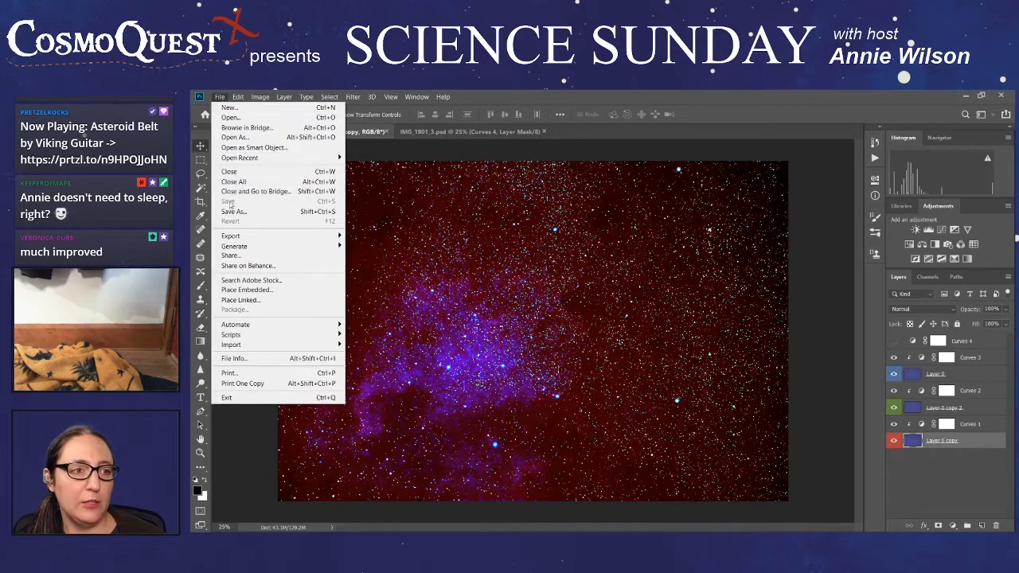
pyautogui.moveTo(239, 240)
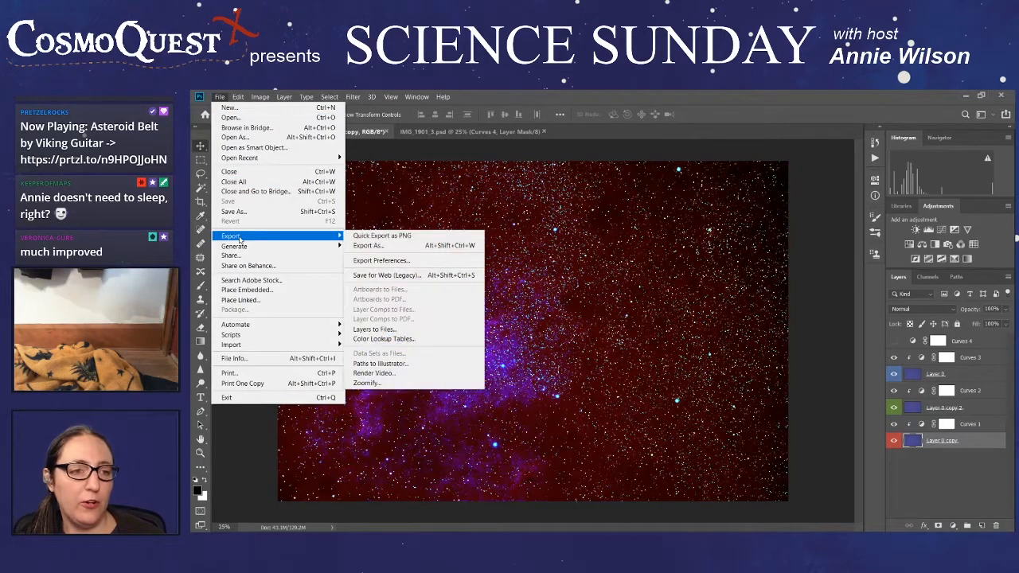
pyautogui.click(391, 245)
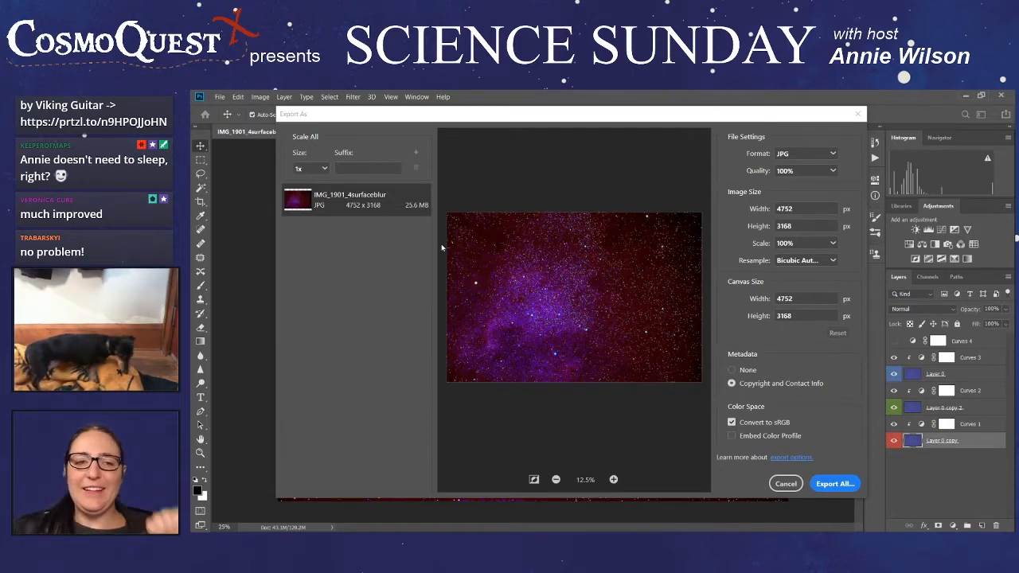
pyautogui.moveTo(565, 117); pyautogui.dragTo(618, 117)
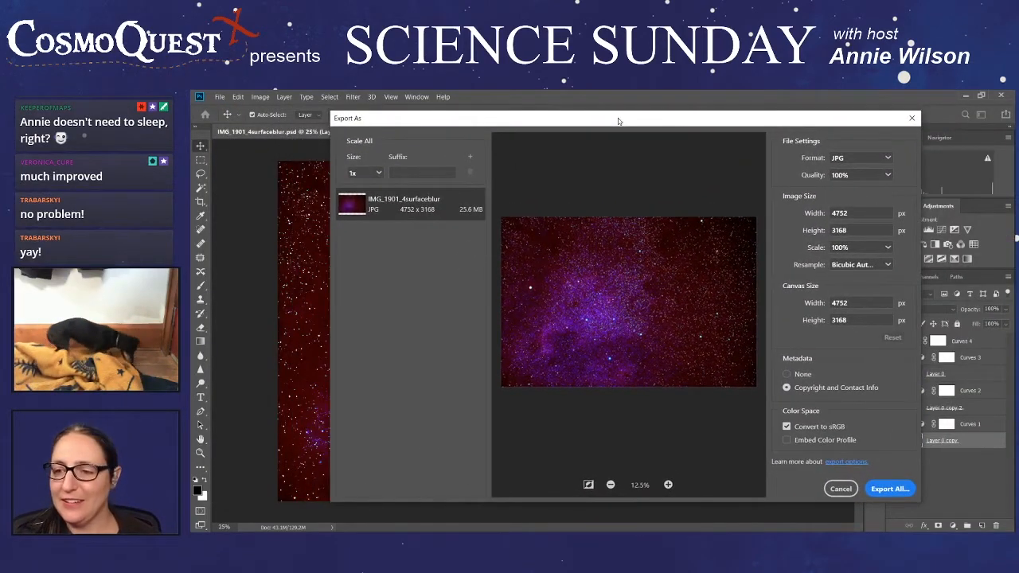
pyautogui.click(883, 492)
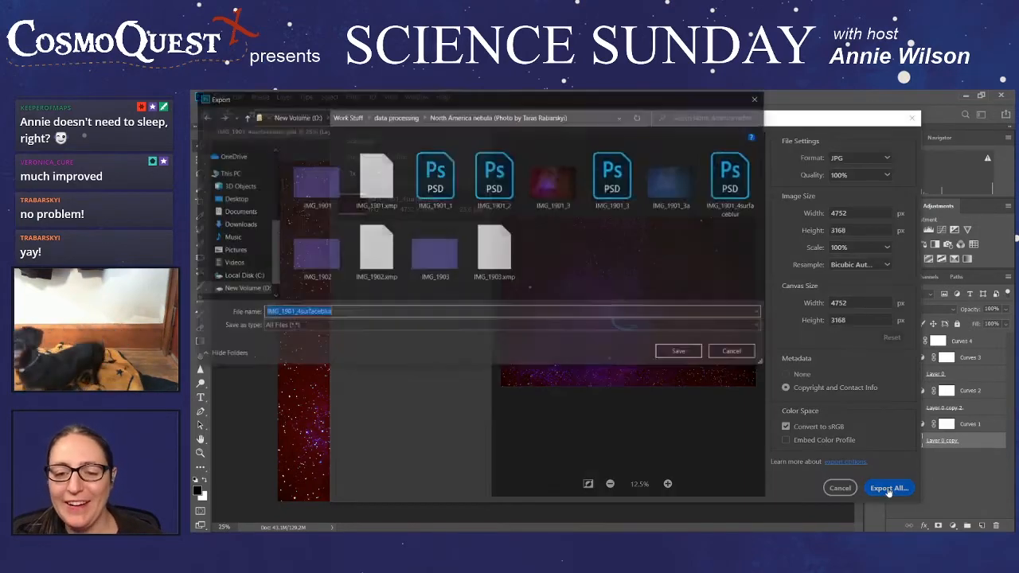
pyautogui.click(682, 354)
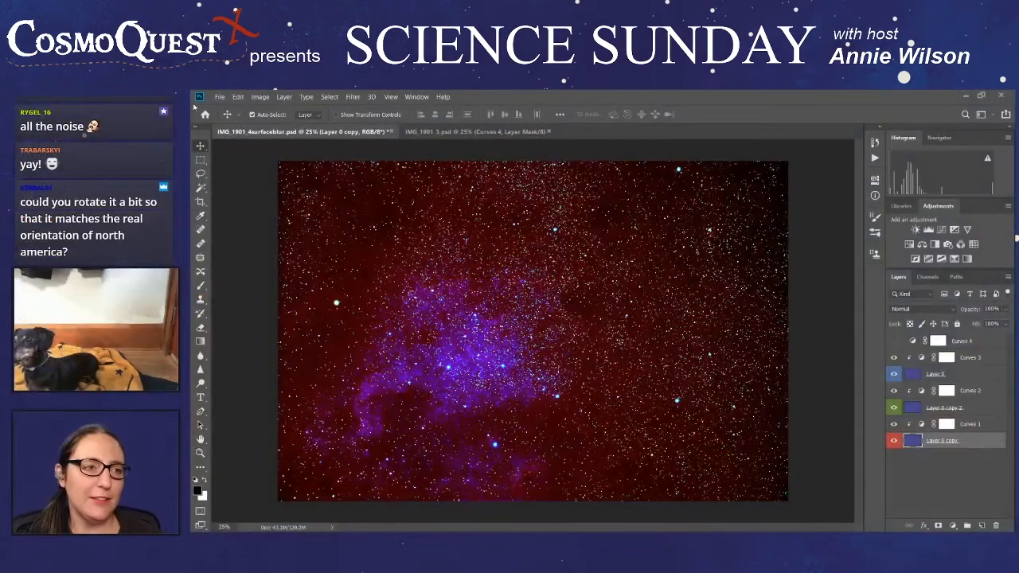
# - Rotate the whole canvas 90° clockwise and check how the nebula is oriented
pyautogui.click(261, 97)
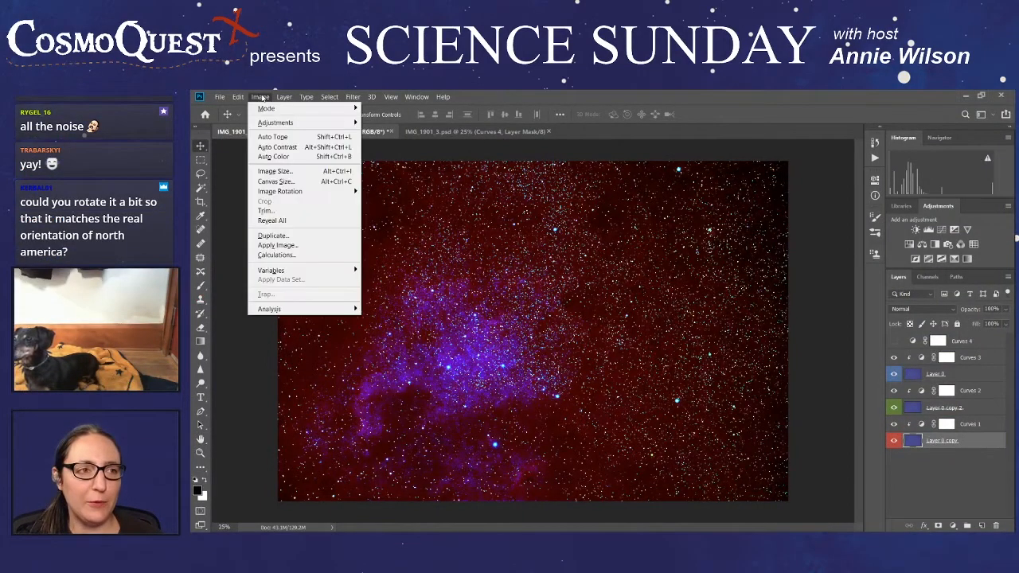
pyautogui.moveTo(326, 125)
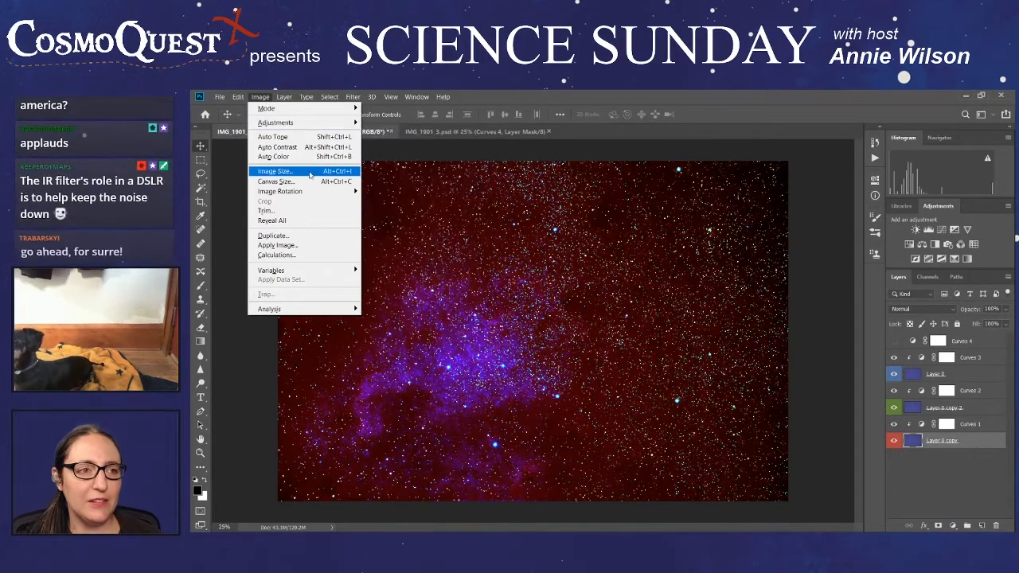
pyautogui.moveTo(309, 196)
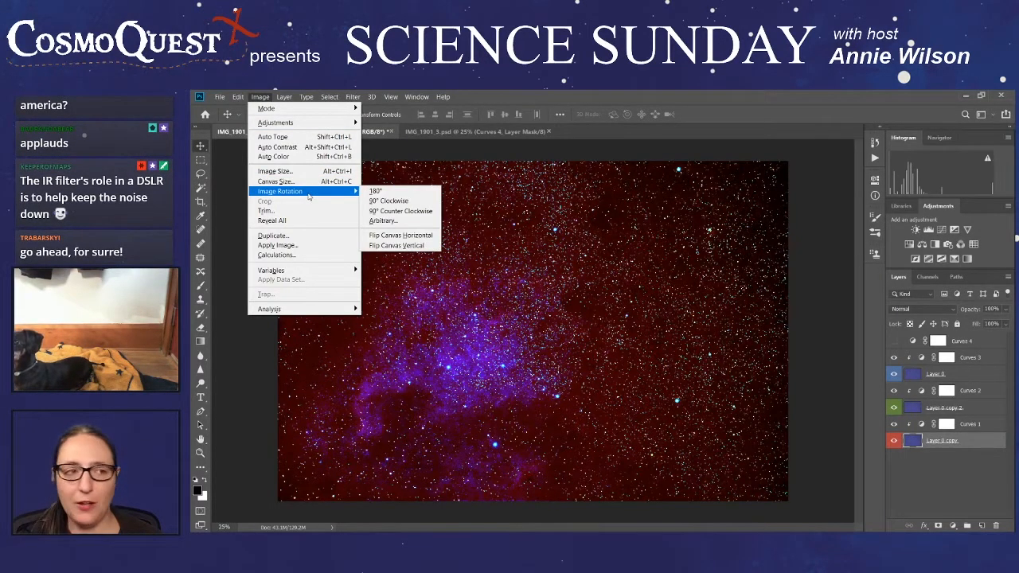
pyautogui.click(383, 202)
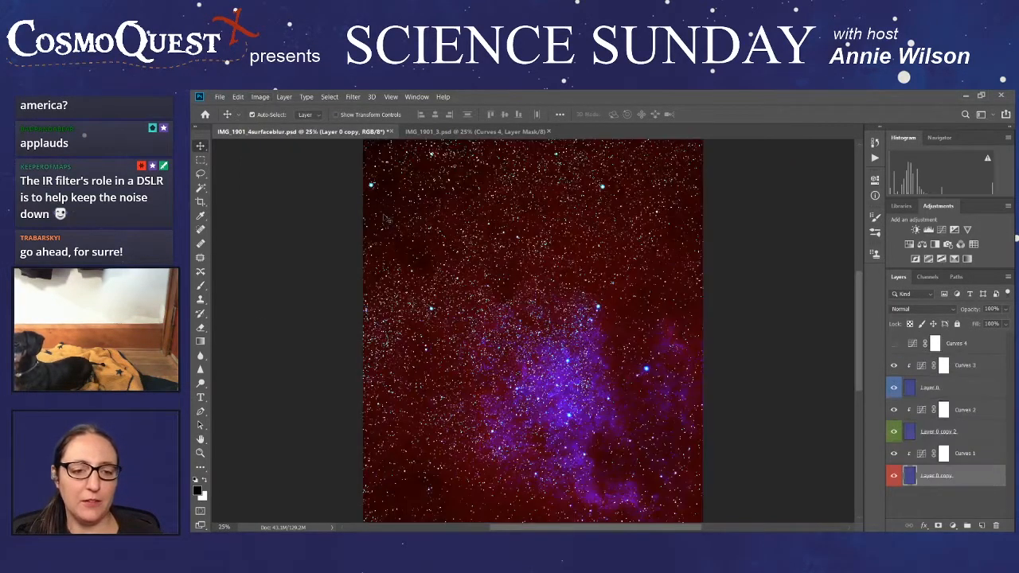
pyautogui.scroll(-3, 533, 331)
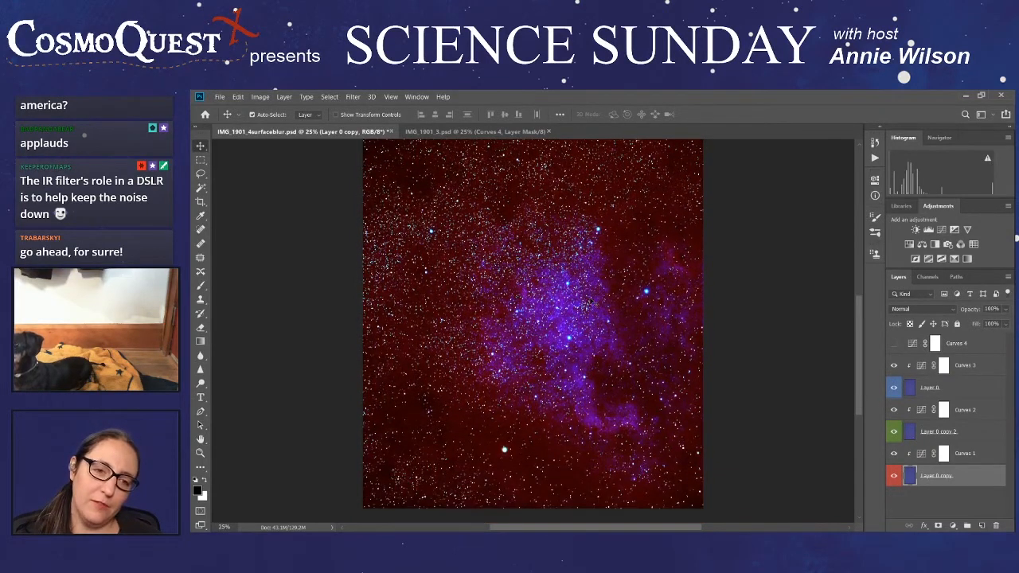
pyautogui.scroll(5, 533, 331)
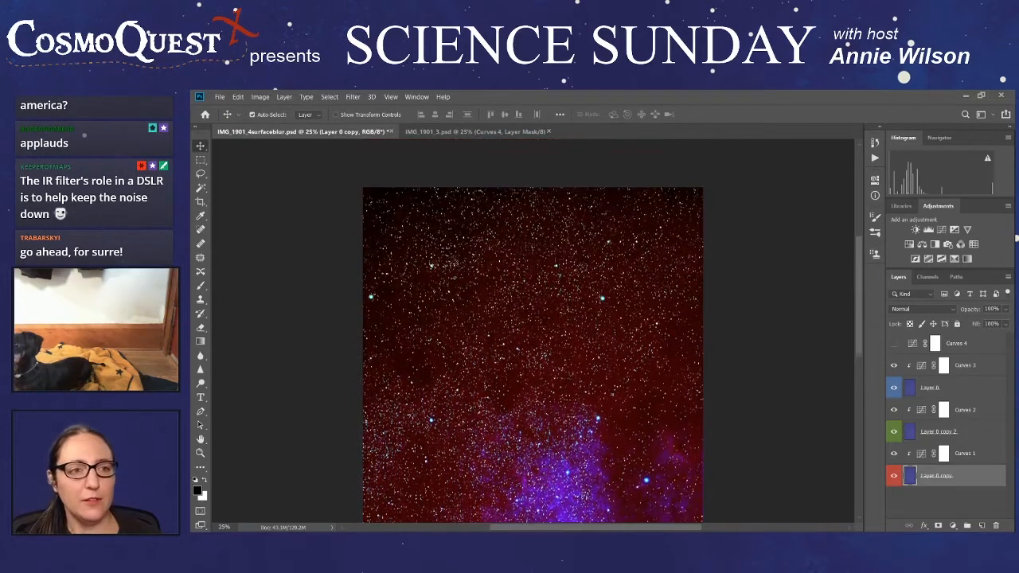
pyautogui.scroll(-2, 452, 261)
pyautogui.click(261, 97)
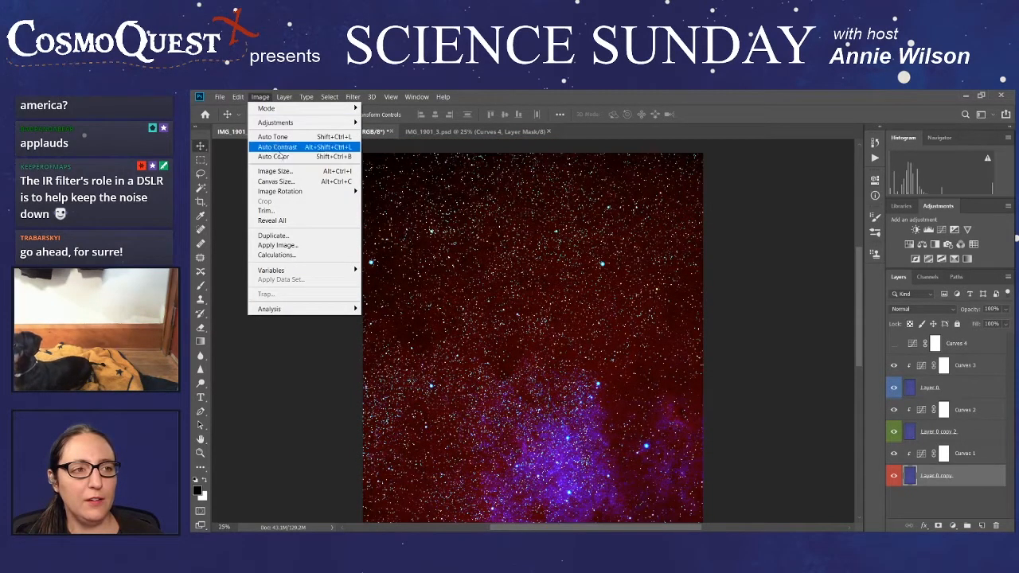
pyautogui.moveTo(291, 191)
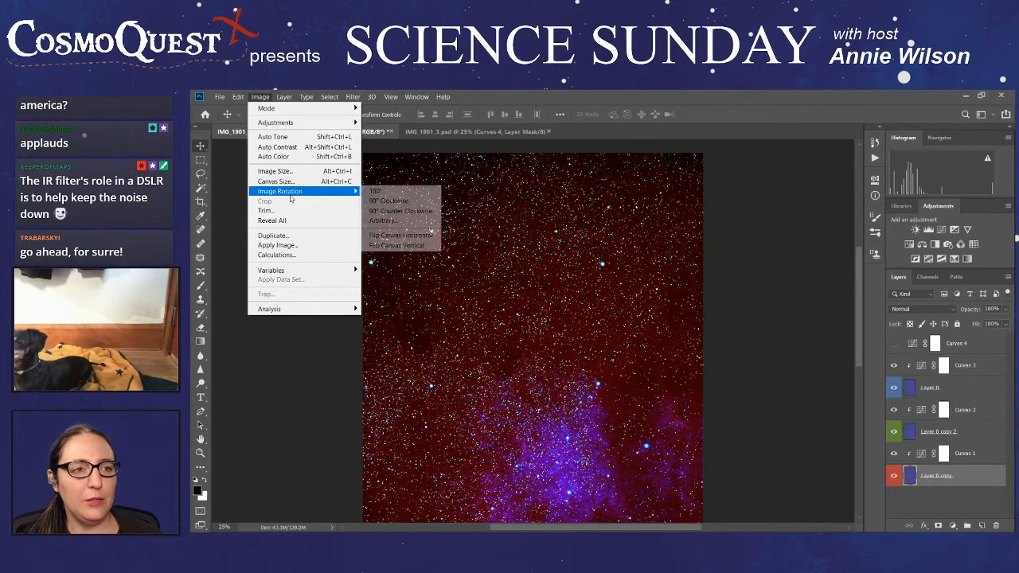
pyautogui.click(395, 221)
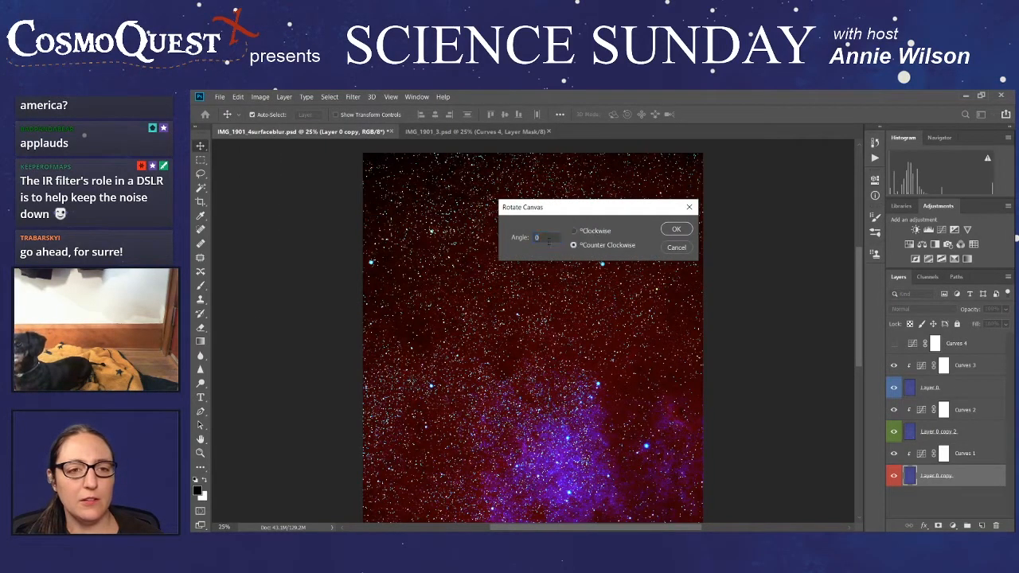
pyautogui.click(586, 231)
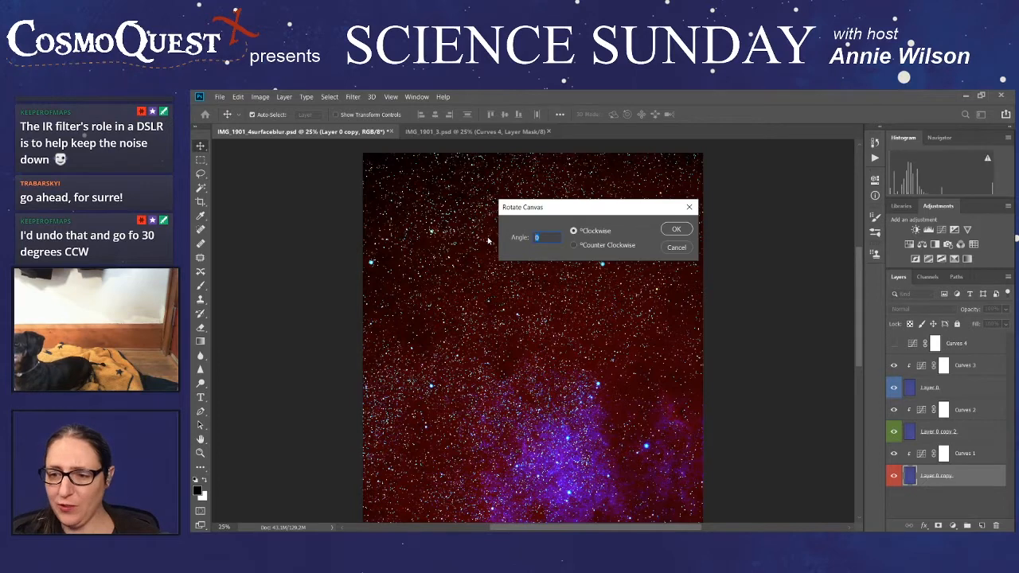
pyautogui.click(677, 250)
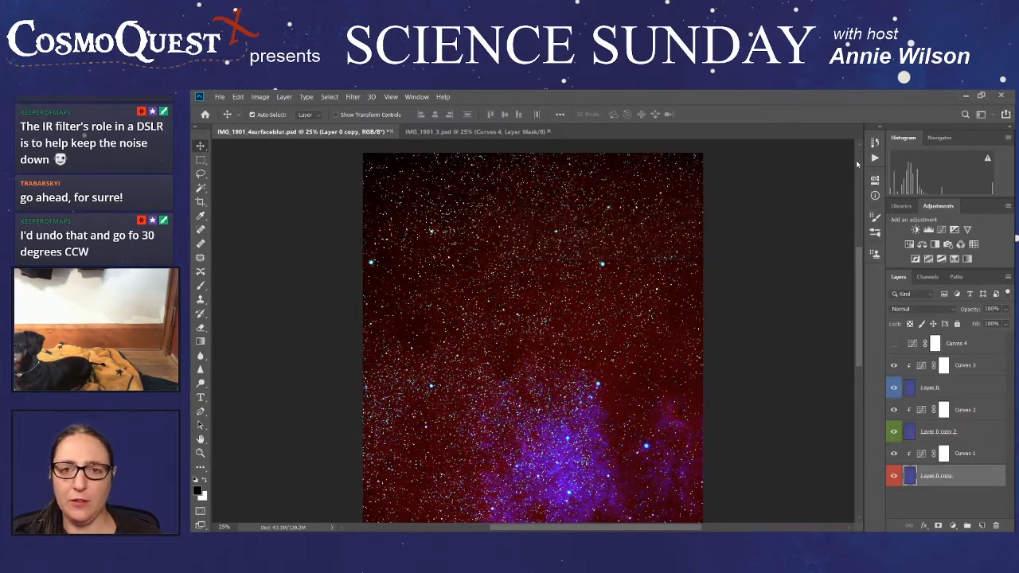
# - Return to the saved Surface Blur state, undoing the 90° rotation, and rotate the canvas 30° counterclockwise
pyautogui.click(874, 144)
pyautogui.click(796, 207)
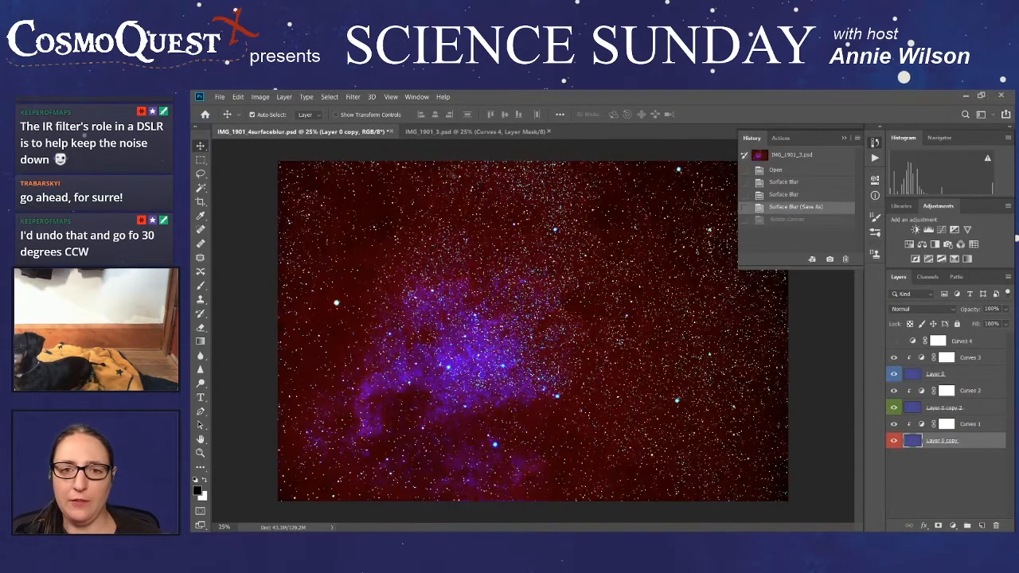
pyautogui.click(260, 97)
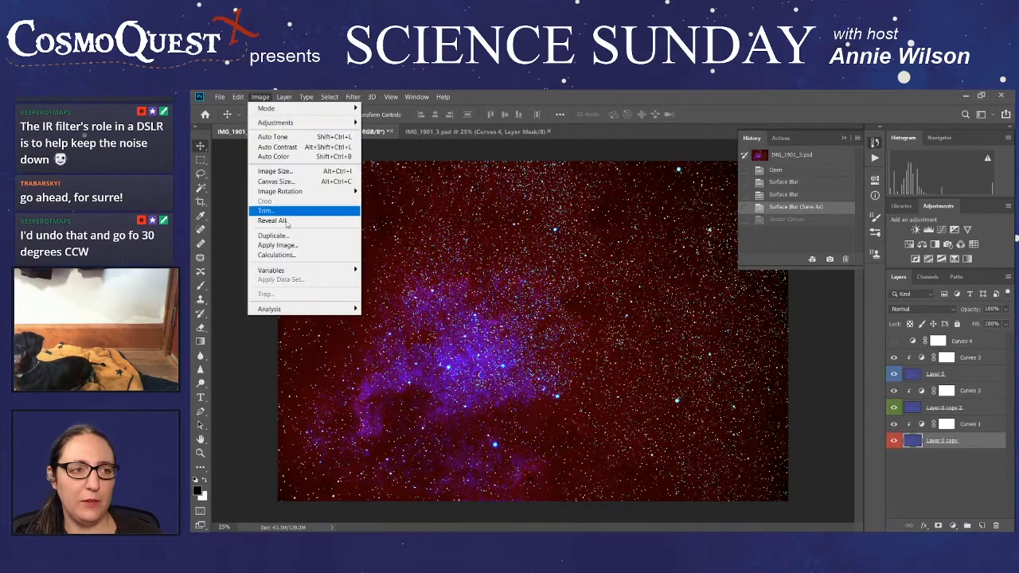
pyautogui.moveTo(296, 194)
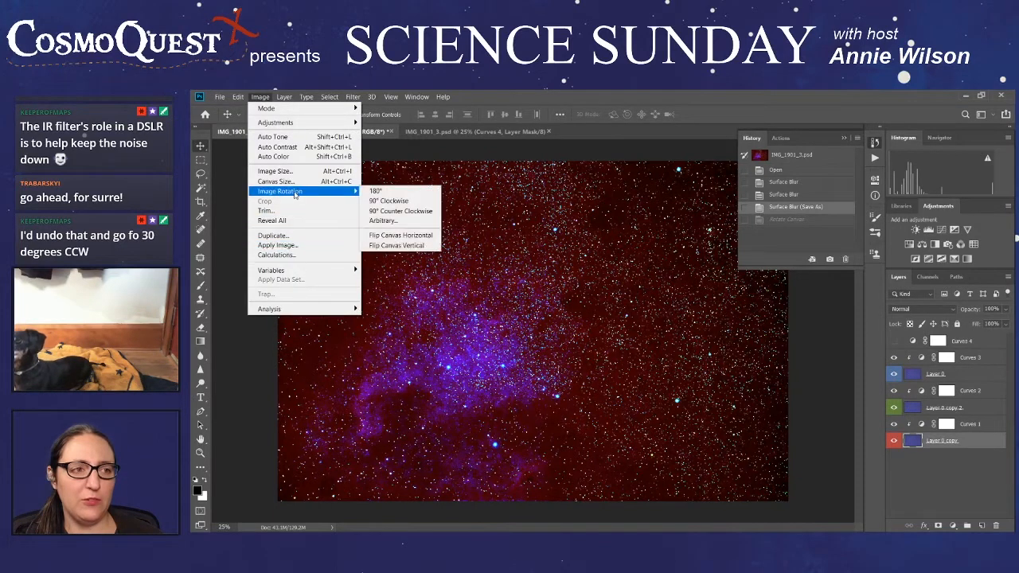
pyautogui.click(415, 222)
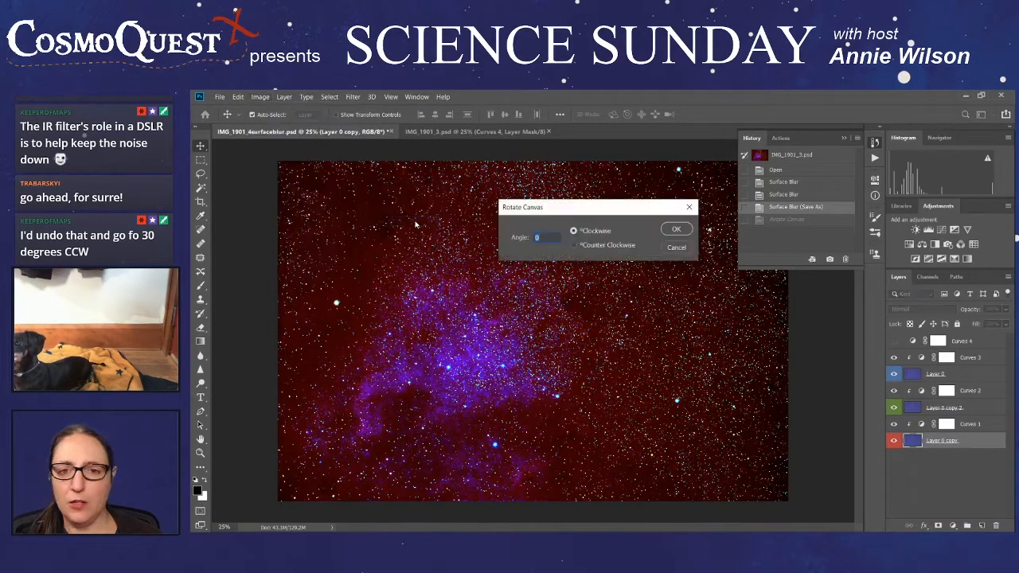
pyautogui.click(574, 245)
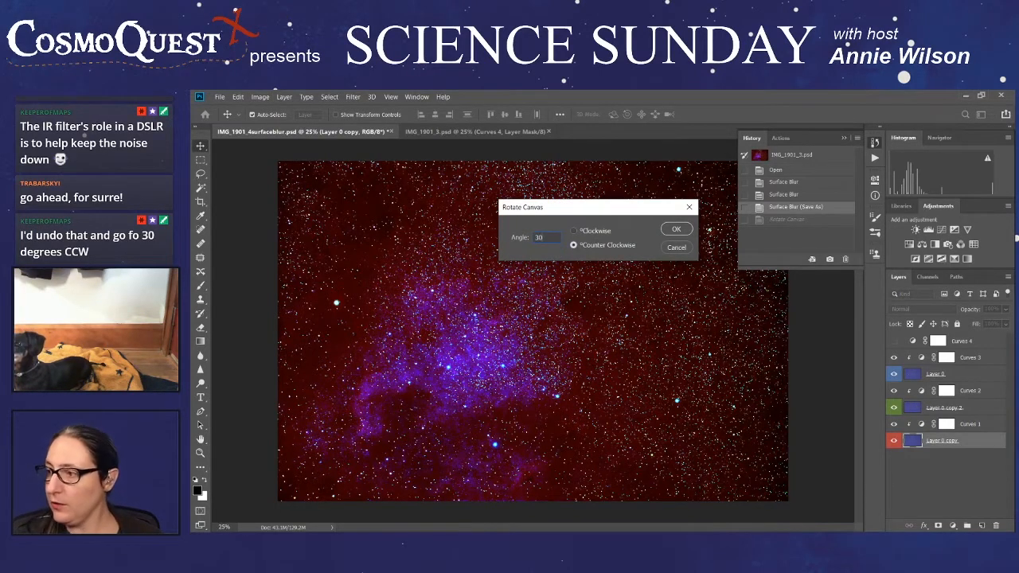
pyautogui.click(676, 229)
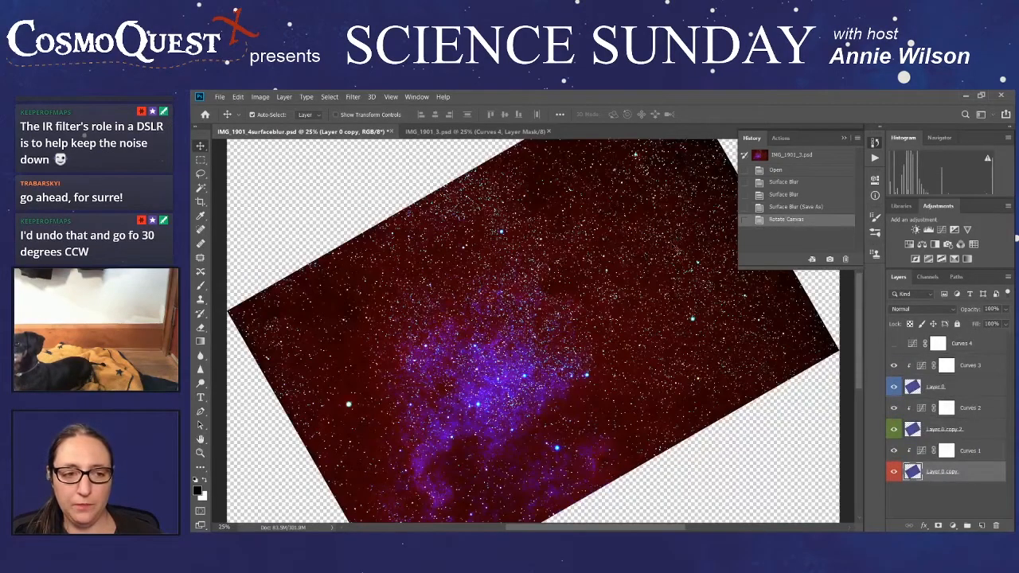
# - Examine the 30° rotated image from edge to edge to judge whether the nebula matches North America's orientation
pyautogui.scroll(-5, 676, 248)
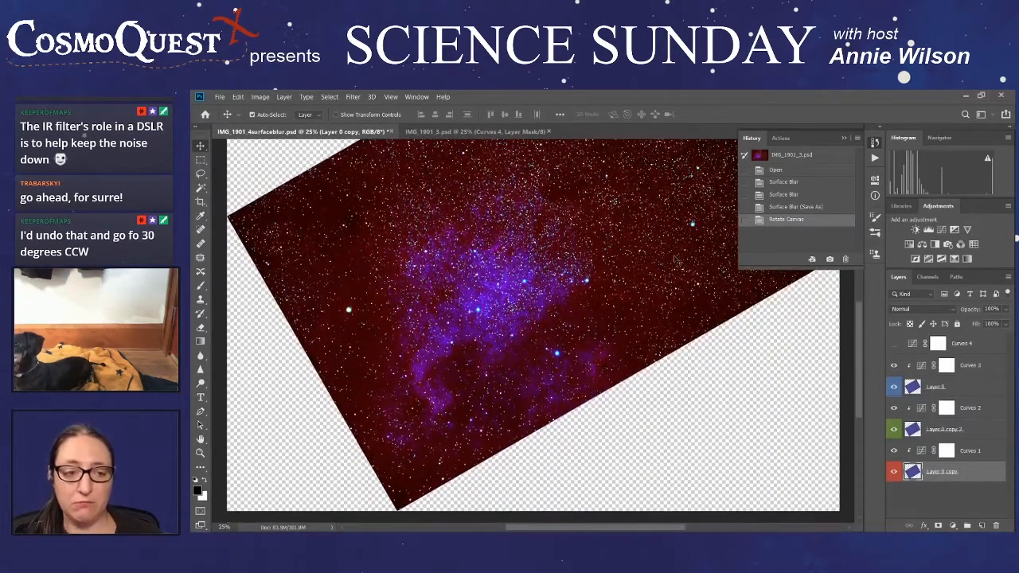
pyautogui.scroll(-1, 675, 260)
pyautogui.scroll(-1, 676, 260)
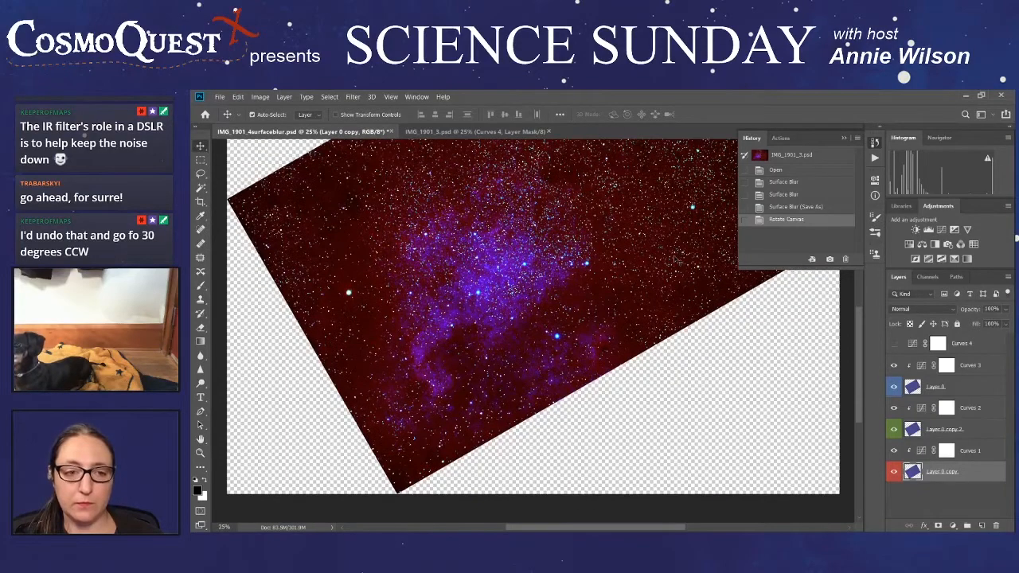
pyautogui.scroll(7, 676, 260)
pyautogui.scroll(-1, 676, 259)
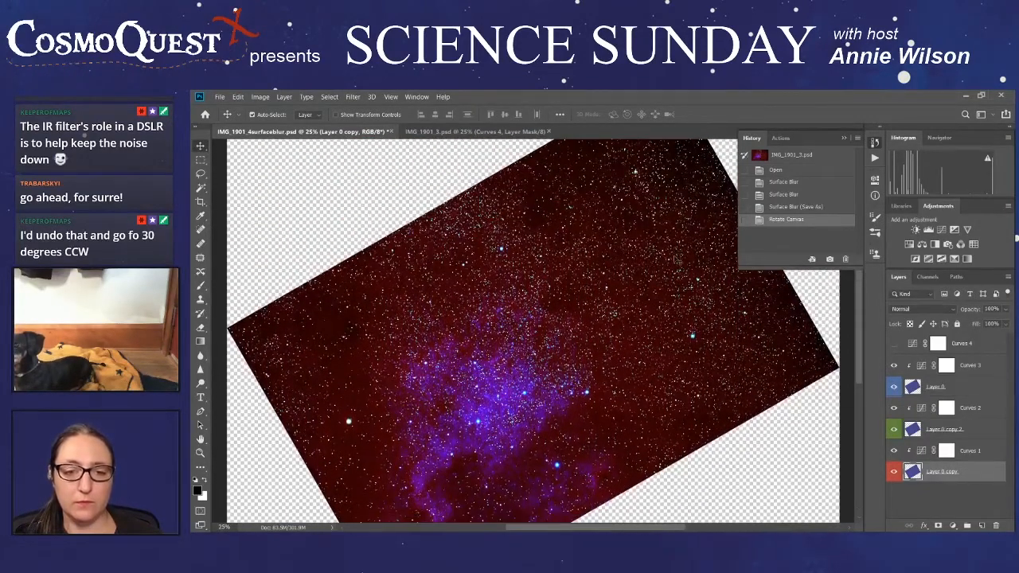
pyautogui.scroll(8, 676, 259)
pyautogui.scroll(-6, 677, 260)
pyautogui.scroll(-12, 676, 259)
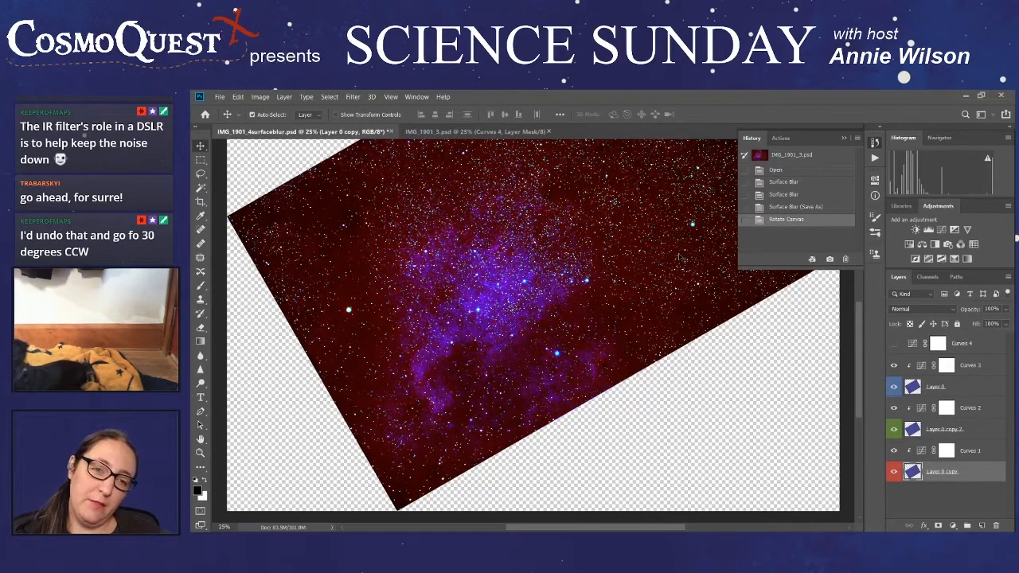
# - Undo the 30° rotation through the document history and rotate the canvas 45° counterclockwise instead
pyautogui.click(779, 207)
pyautogui.click(266, 97)
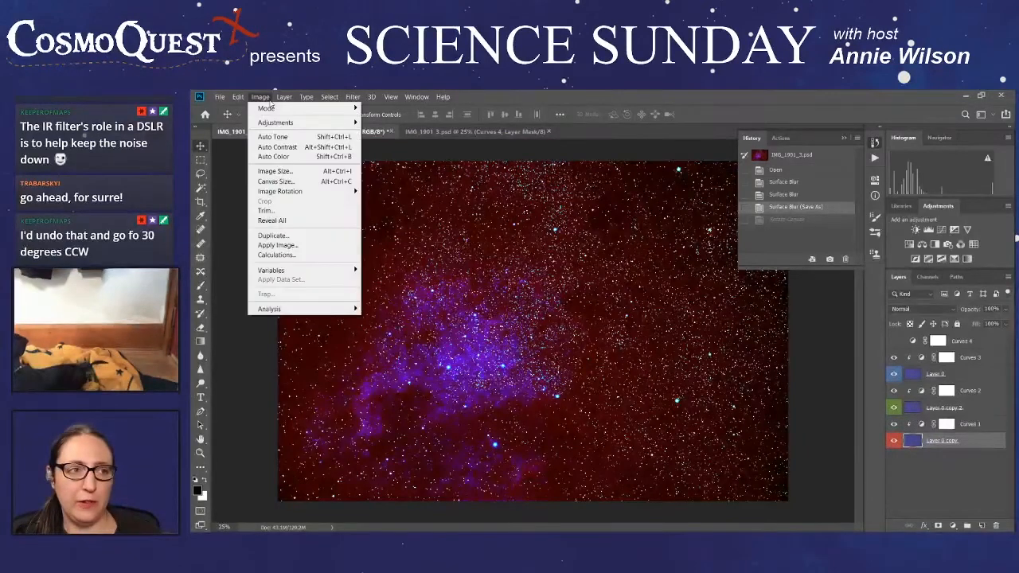
pyautogui.moveTo(277, 125)
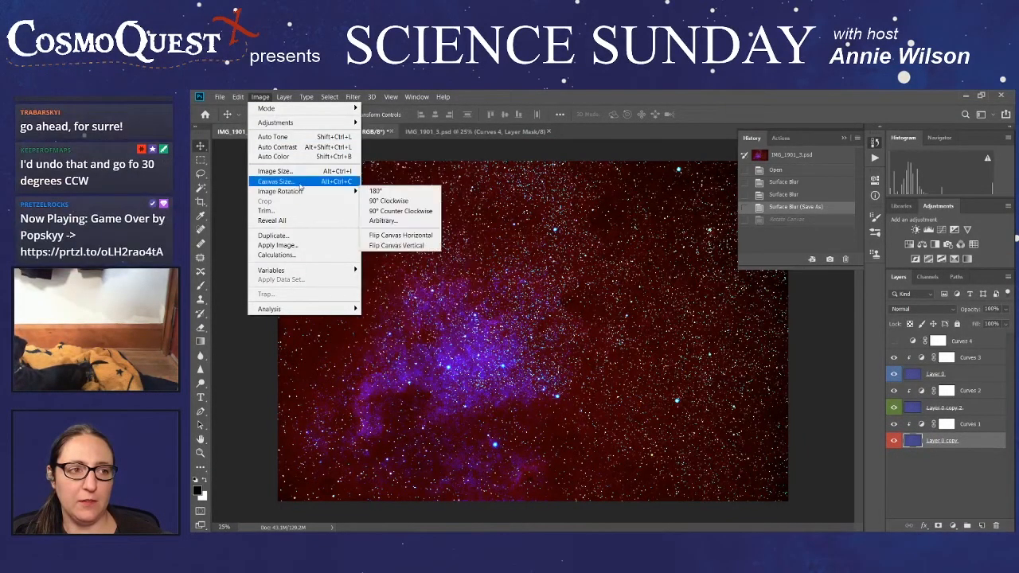
pyautogui.click(385, 228)
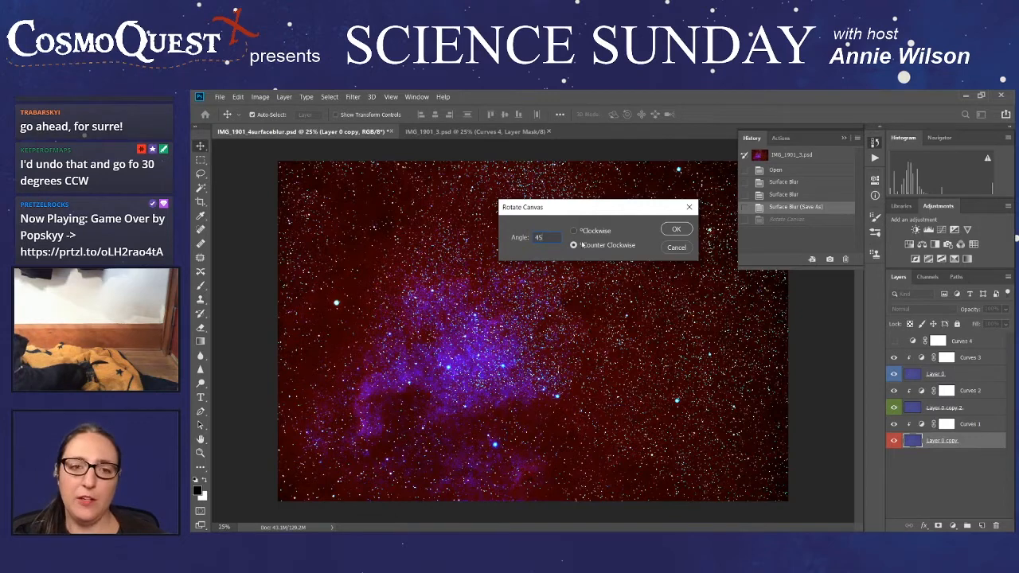
pyautogui.click(674, 230)
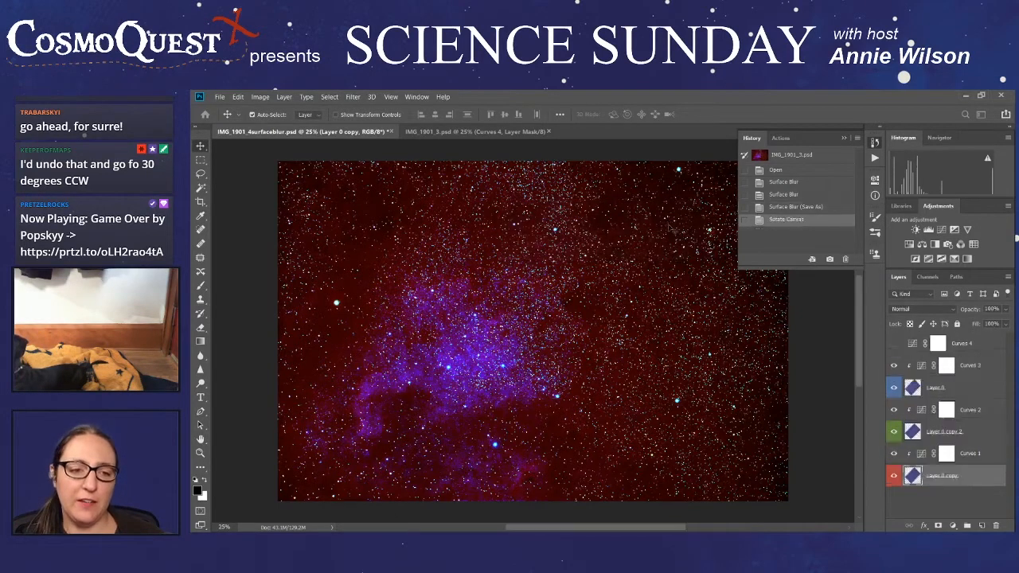
# - Inspect the nebula's orientation and the transparent corners across the canvas rotated by 45°
pyautogui.scroll(-3, 672, 230)
pyautogui.scroll(-2, 617, 305)
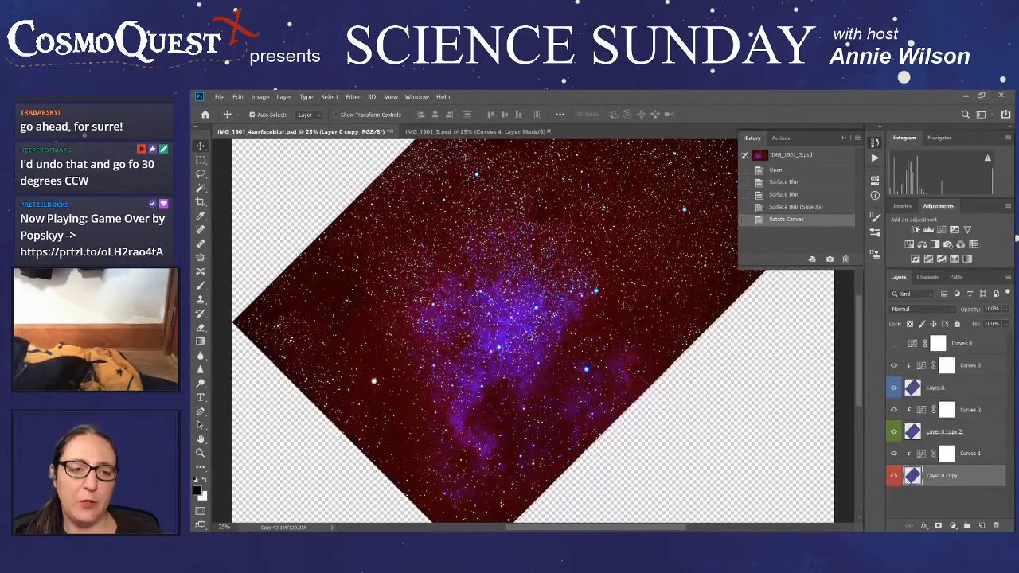
pyautogui.scroll(-2, 647, 315)
pyautogui.scroll(-2, 647, 315)
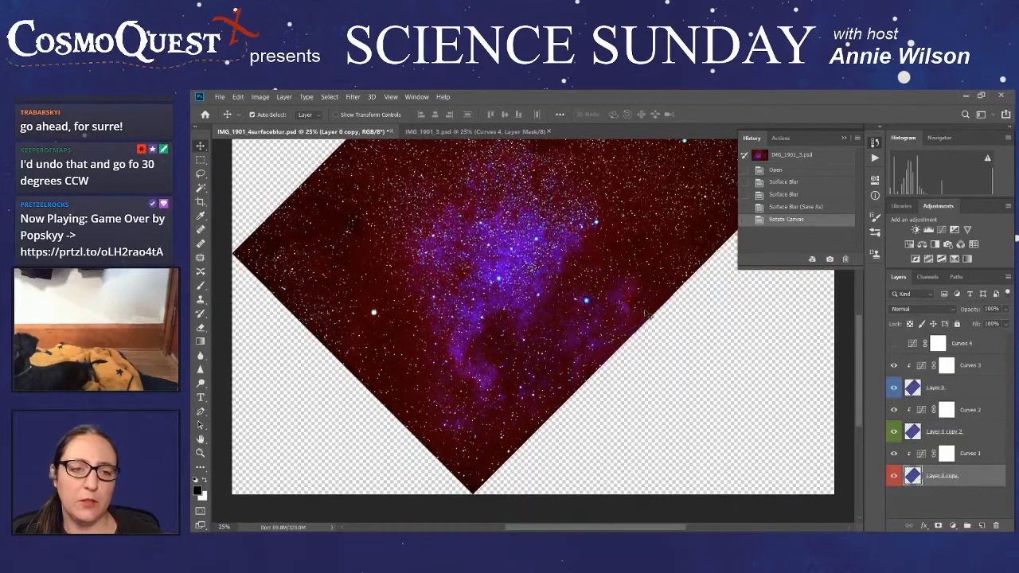
pyautogui.scroll(10, 648, 314)
pyautogui.scroll(2, 643, 308)
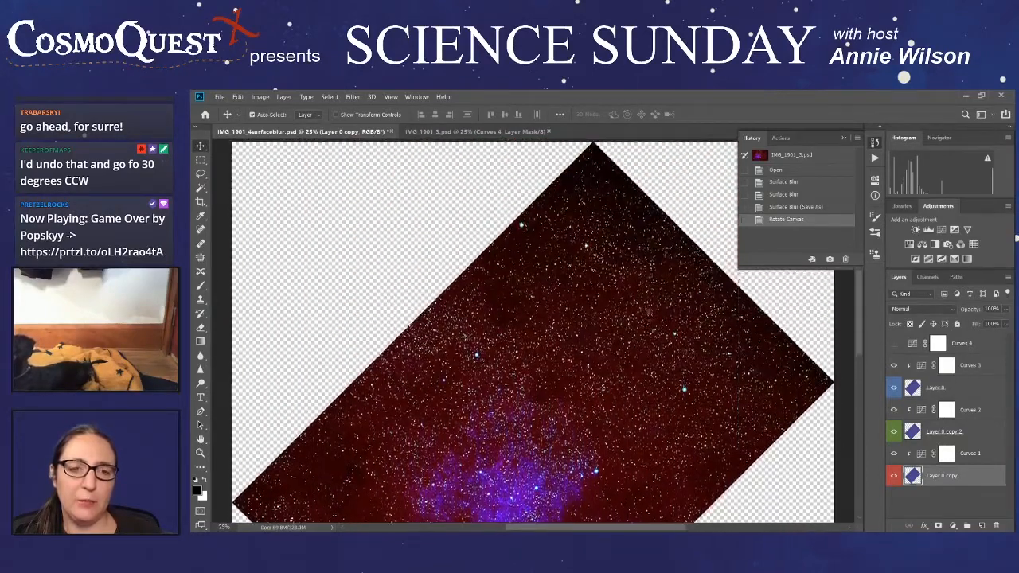
pyautogui.scroll(-5, 643, 308)
pyautogui.scroll(-3, 644, 309)
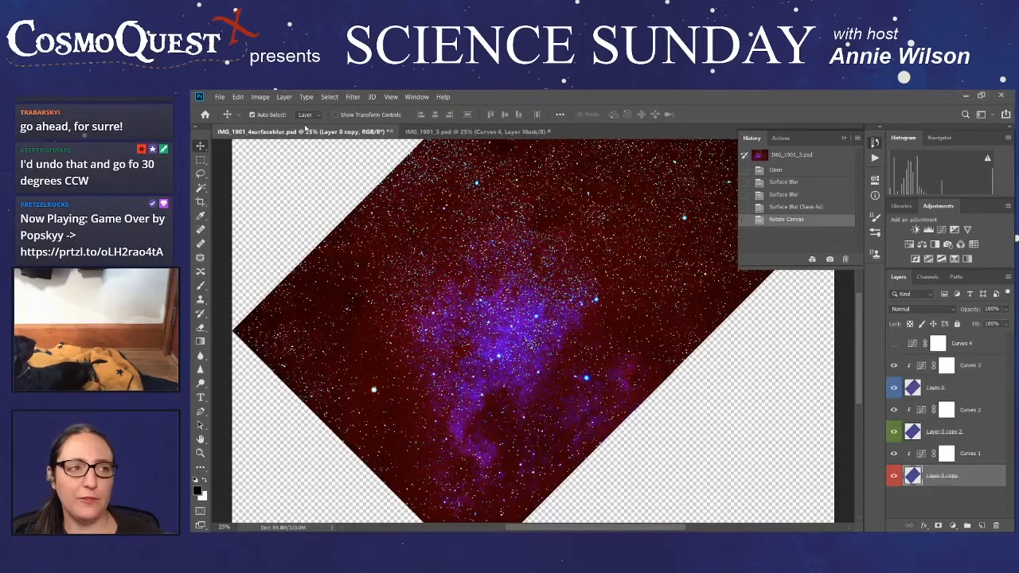
# - Save the rotated composite as a new Photoshop file named IMG_1901_5rotated with maximized compatibility
pyautogui.click(220, 97)
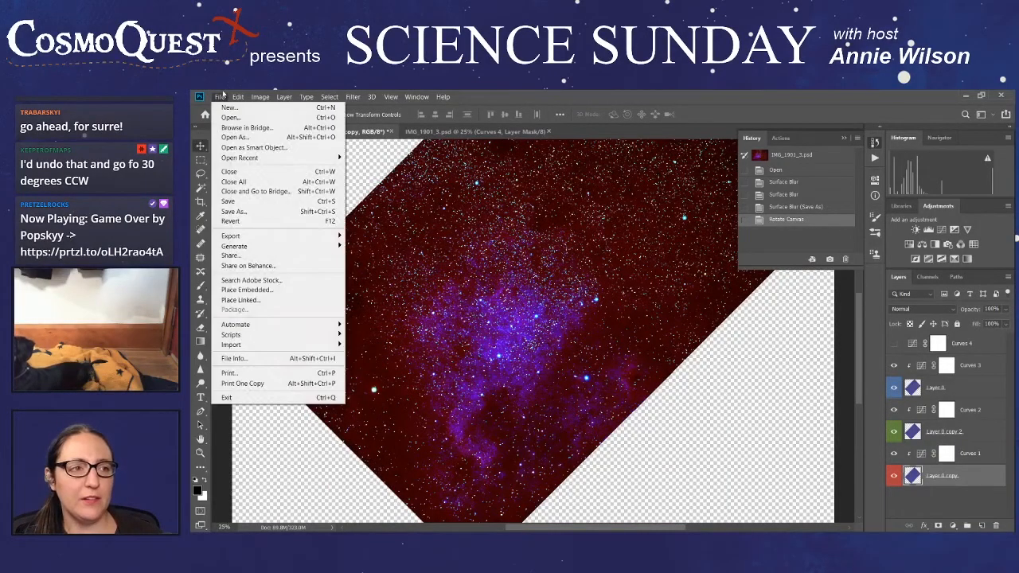
pyautogui.click(263, 213)
pyautogui.moveTo(332, 313); pyautogui.dragTo(308, 313)
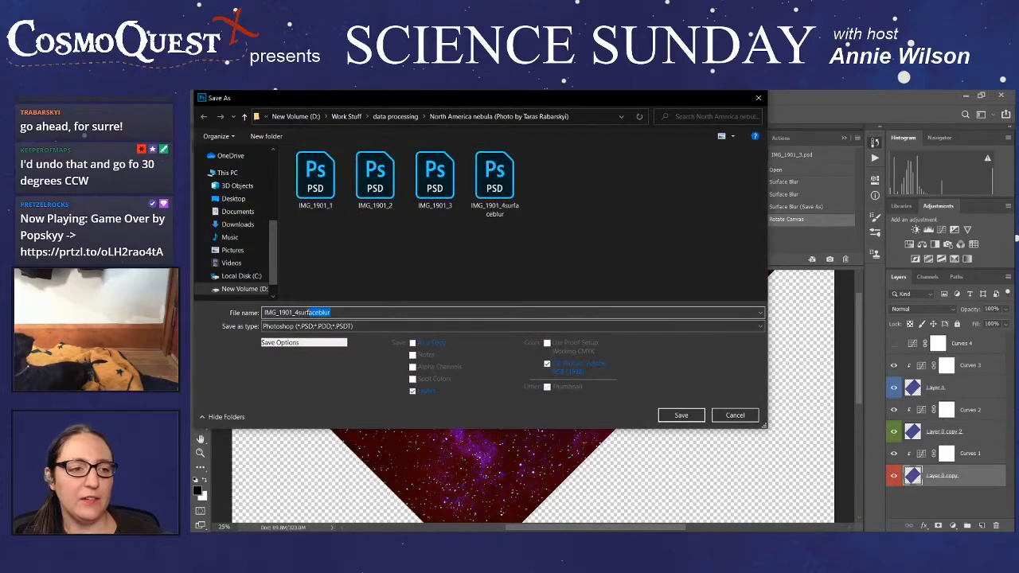
pyautogui.write('5rotated')
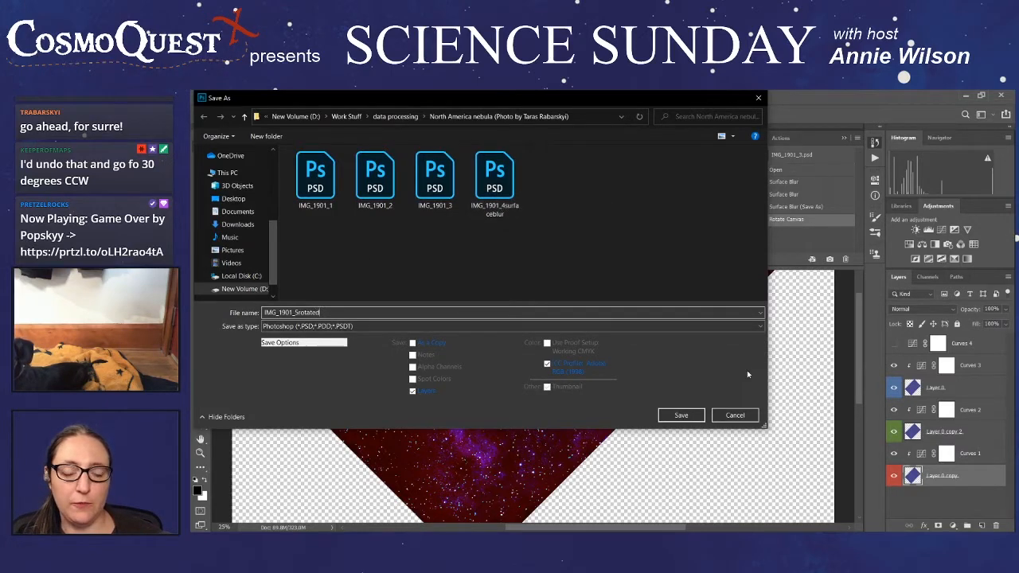
pyautogui.click(682, 416)
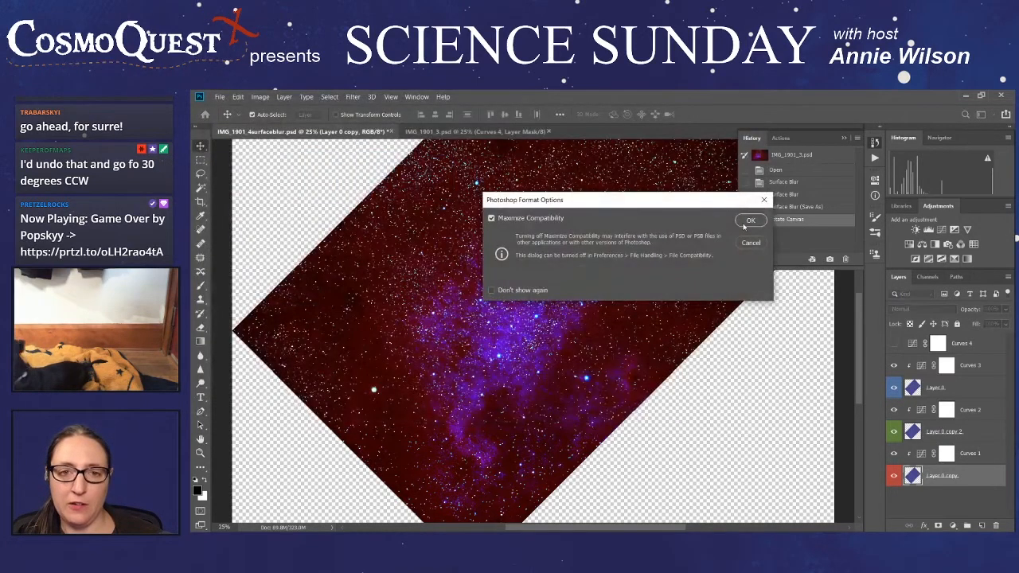
pyautogui.click(748, 223)
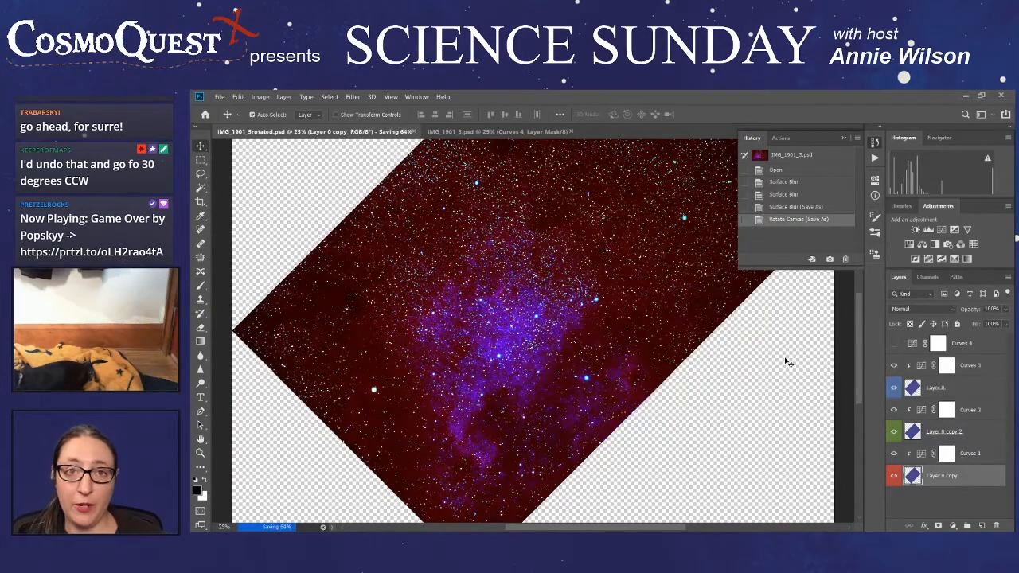
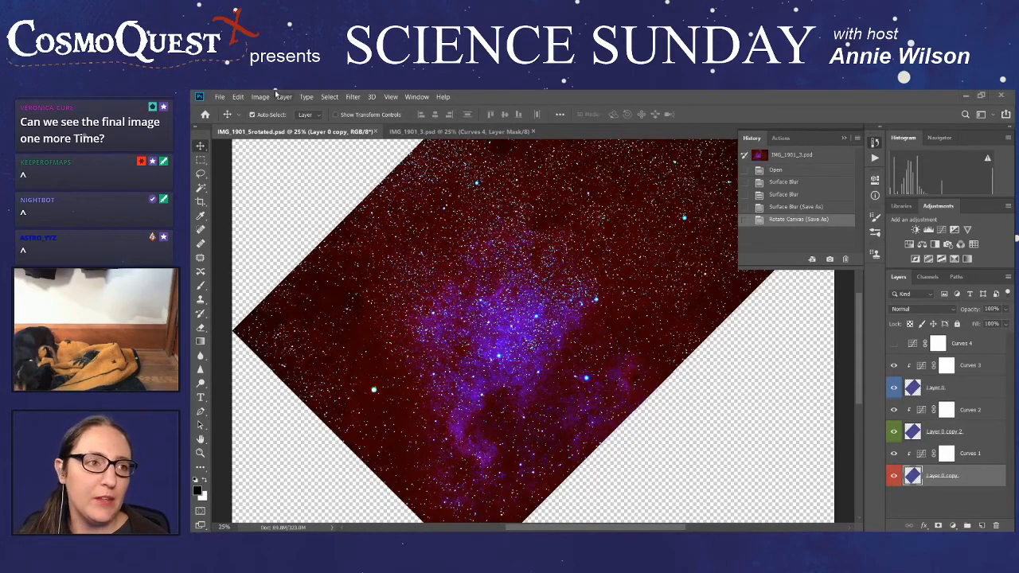
# - Open the exported IMG_1901_4surfaceblur JPG from the North America nebula folder and collapse the document history to show the full image
pyautogui.click(219, 96)
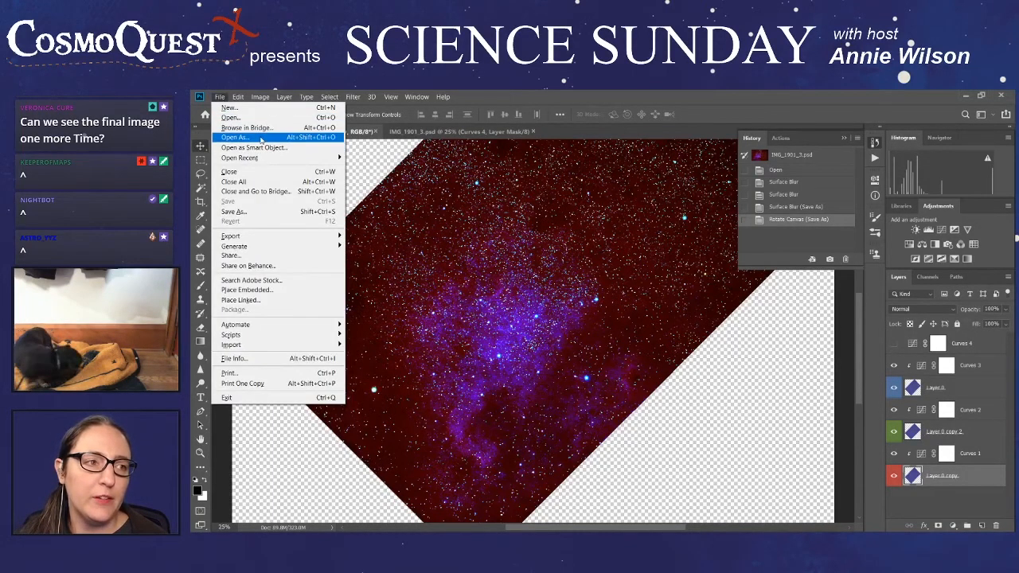
pyautogui.click(266, 117)
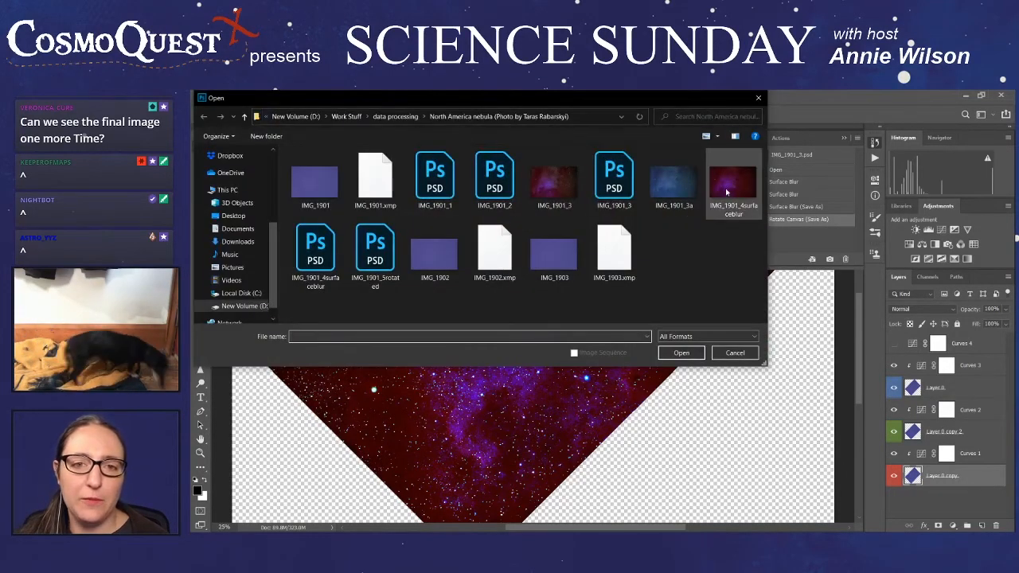
pyautogui.click(728, 191)
pyautogui.click(681, 352)
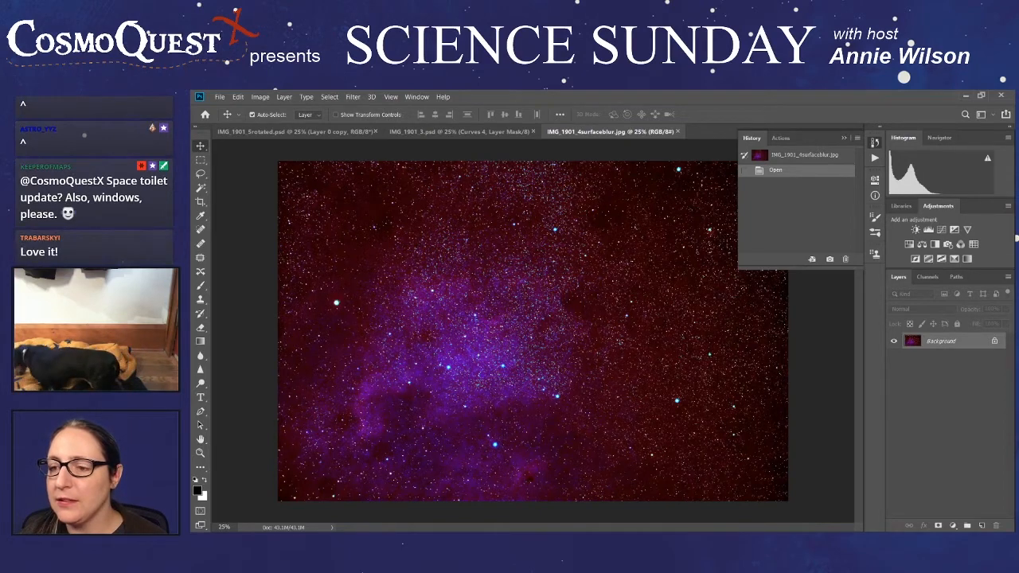
pyautogui.click(844, 140)
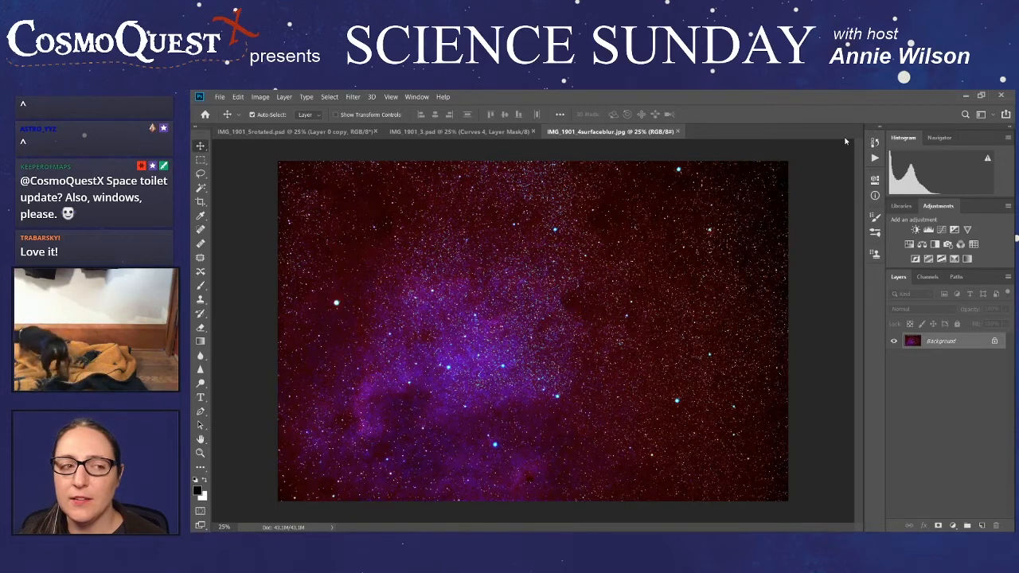